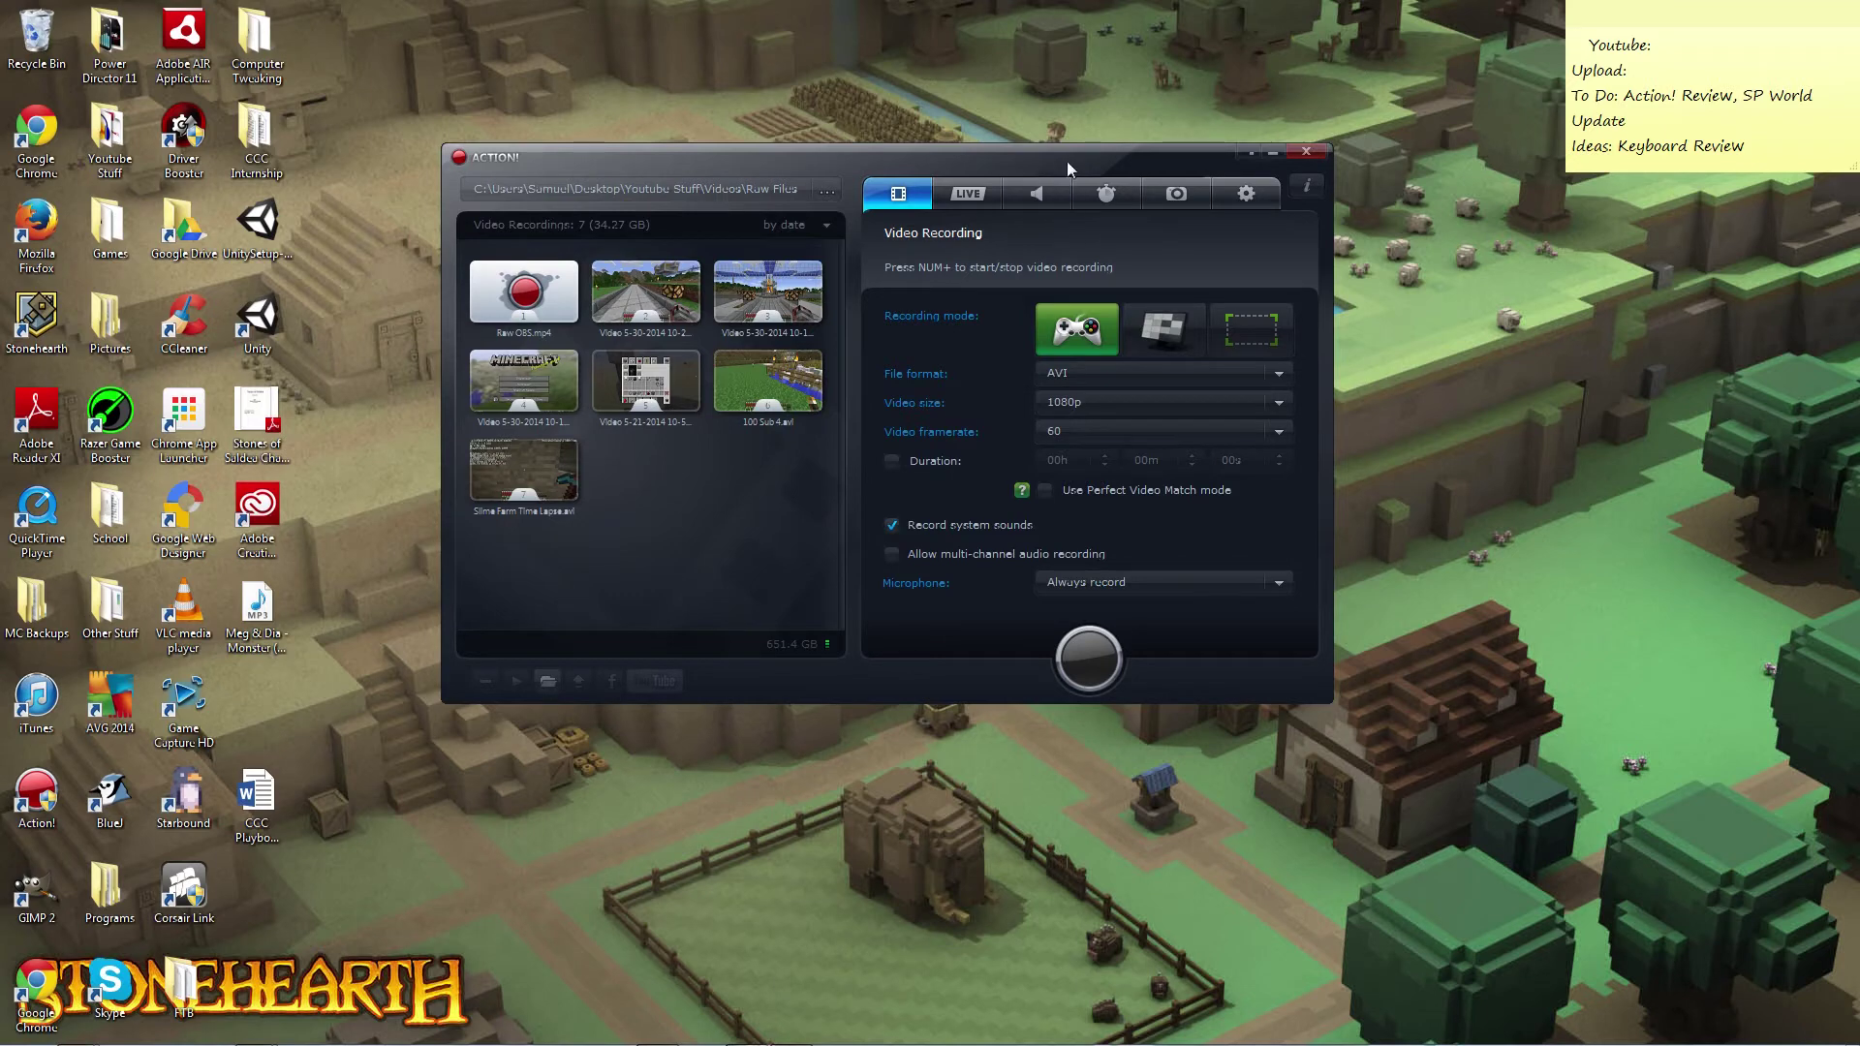
Reposition the Action! window on screen.
{"action": "left_click_drag", "start_coordinate": [1067, 161], "coordinate": [1075, 222]}
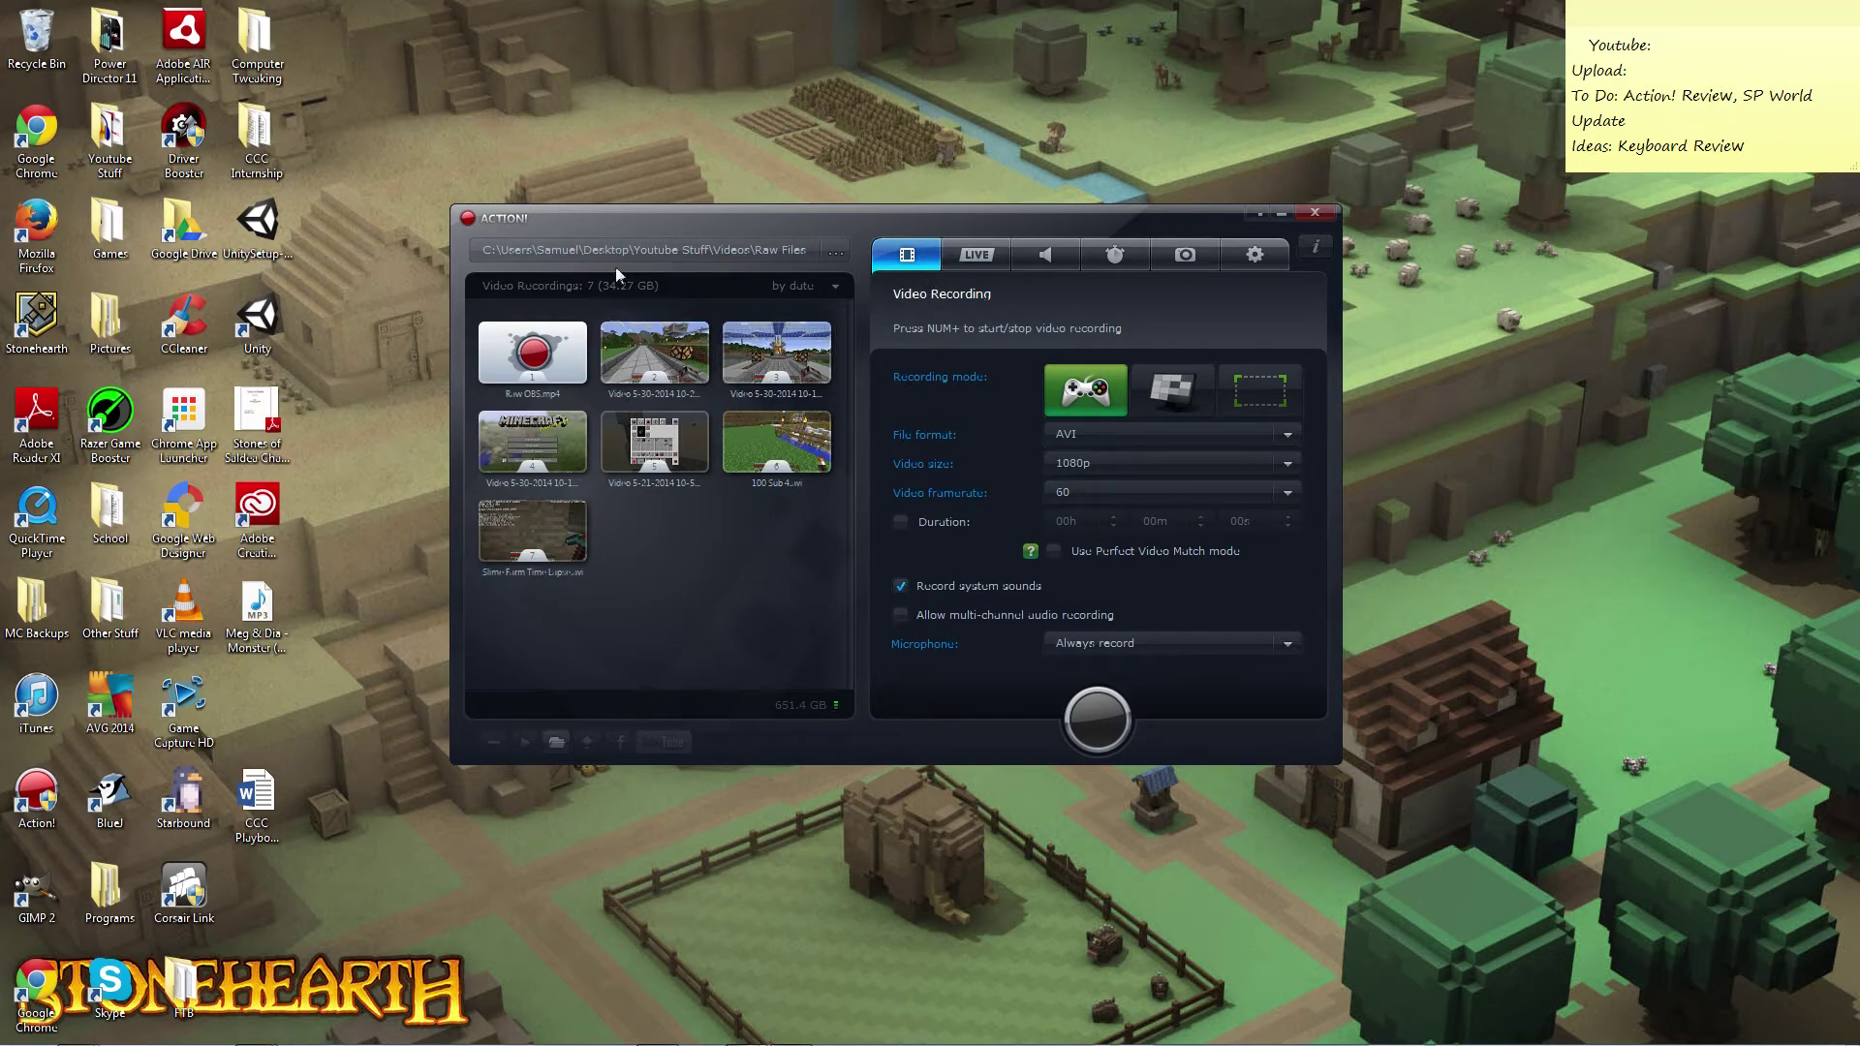
{"action": "left_click_drag", "start_coordinate": [542, 224], "coordinate": [592, 201]}
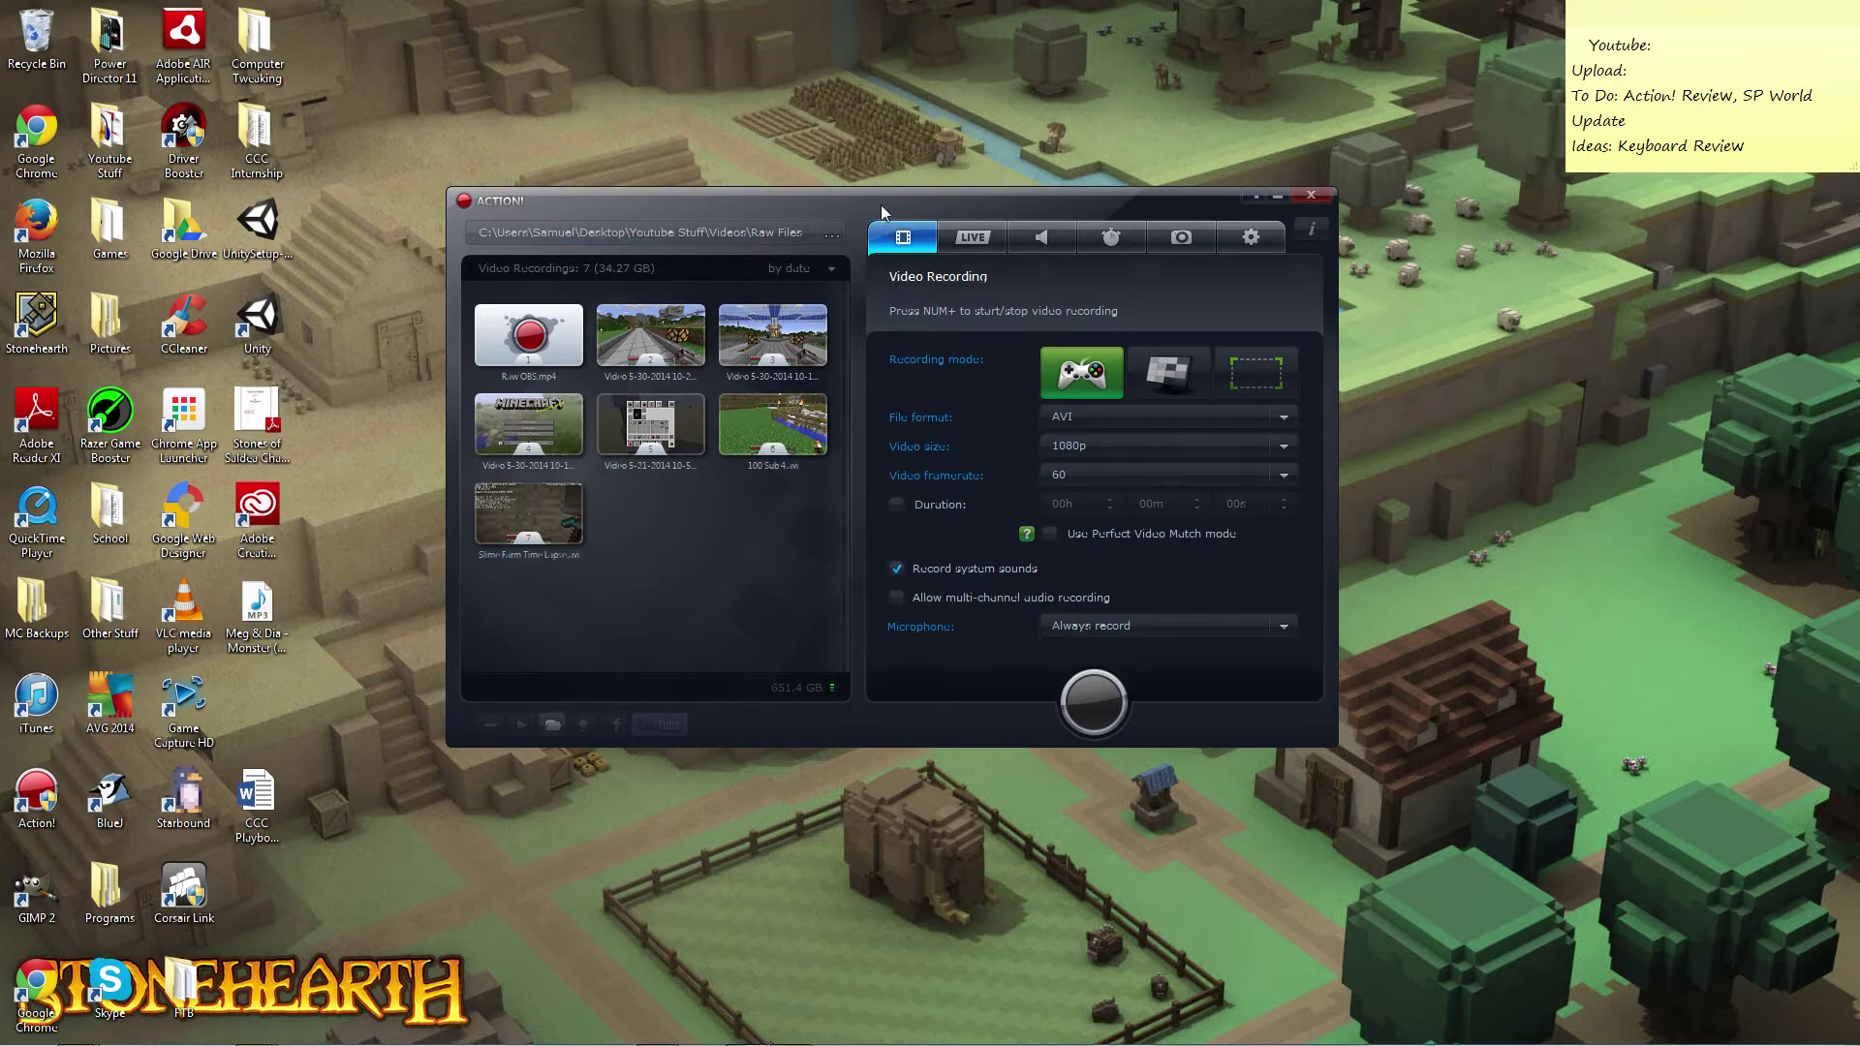
{"action": "left_click_drag", "start_coordinate": [880, 205], "coordinate": [893, 215]}
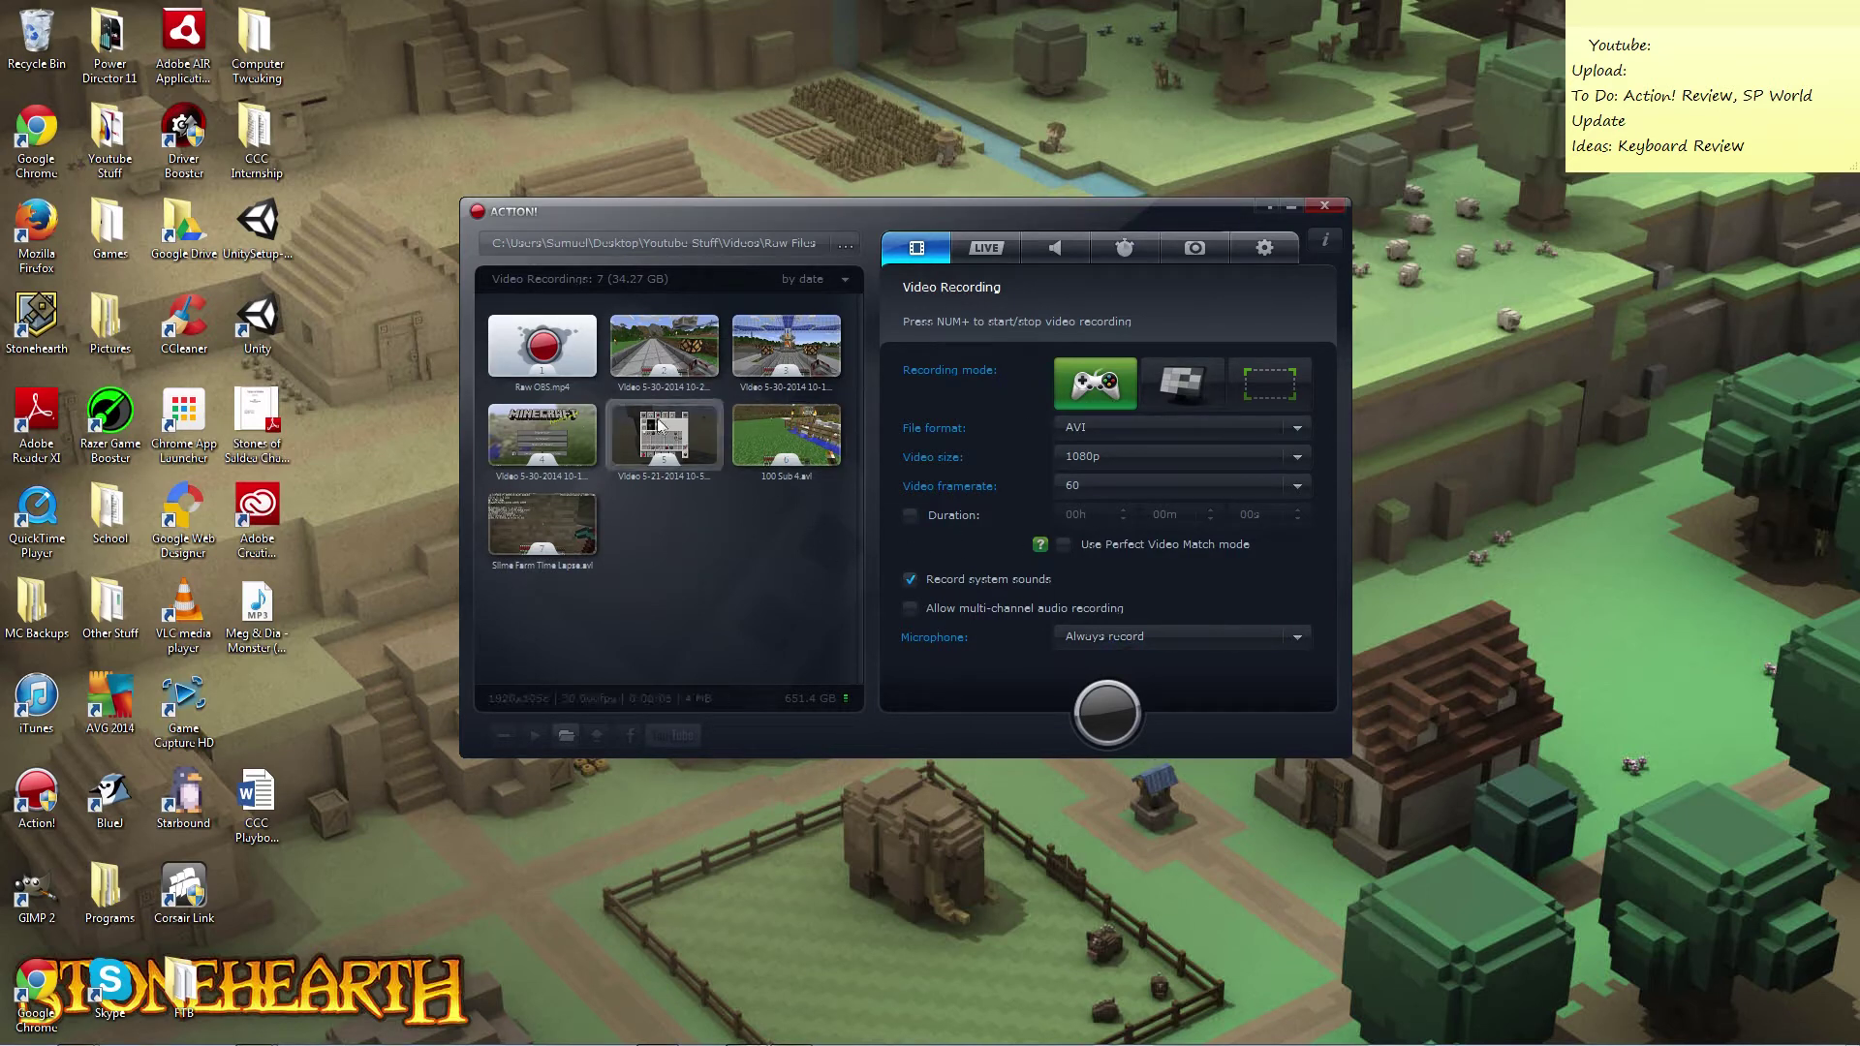
Play the second Minecraft recording, close the player, and select desktop recording mode.
{"action": "double_click", "coordinate": [682, 339]}
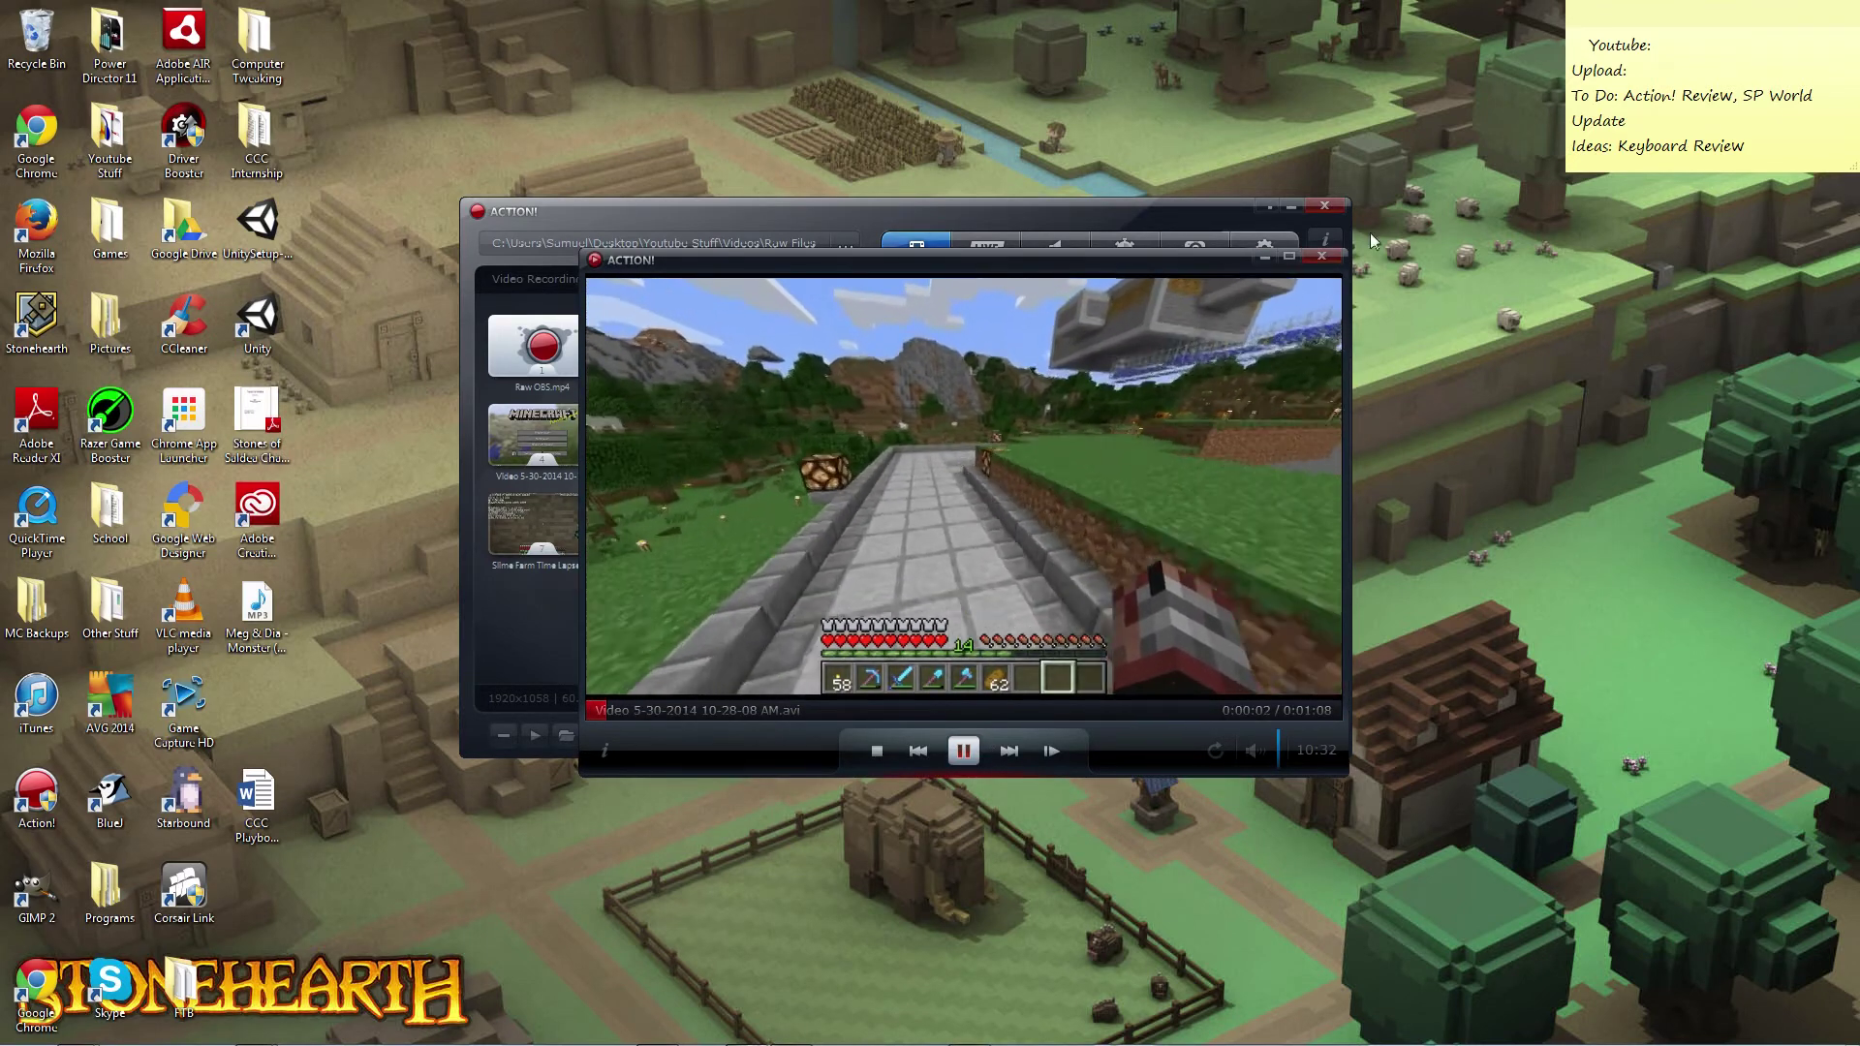
{"action": "left_click", "coordinate": [1324, 257]}
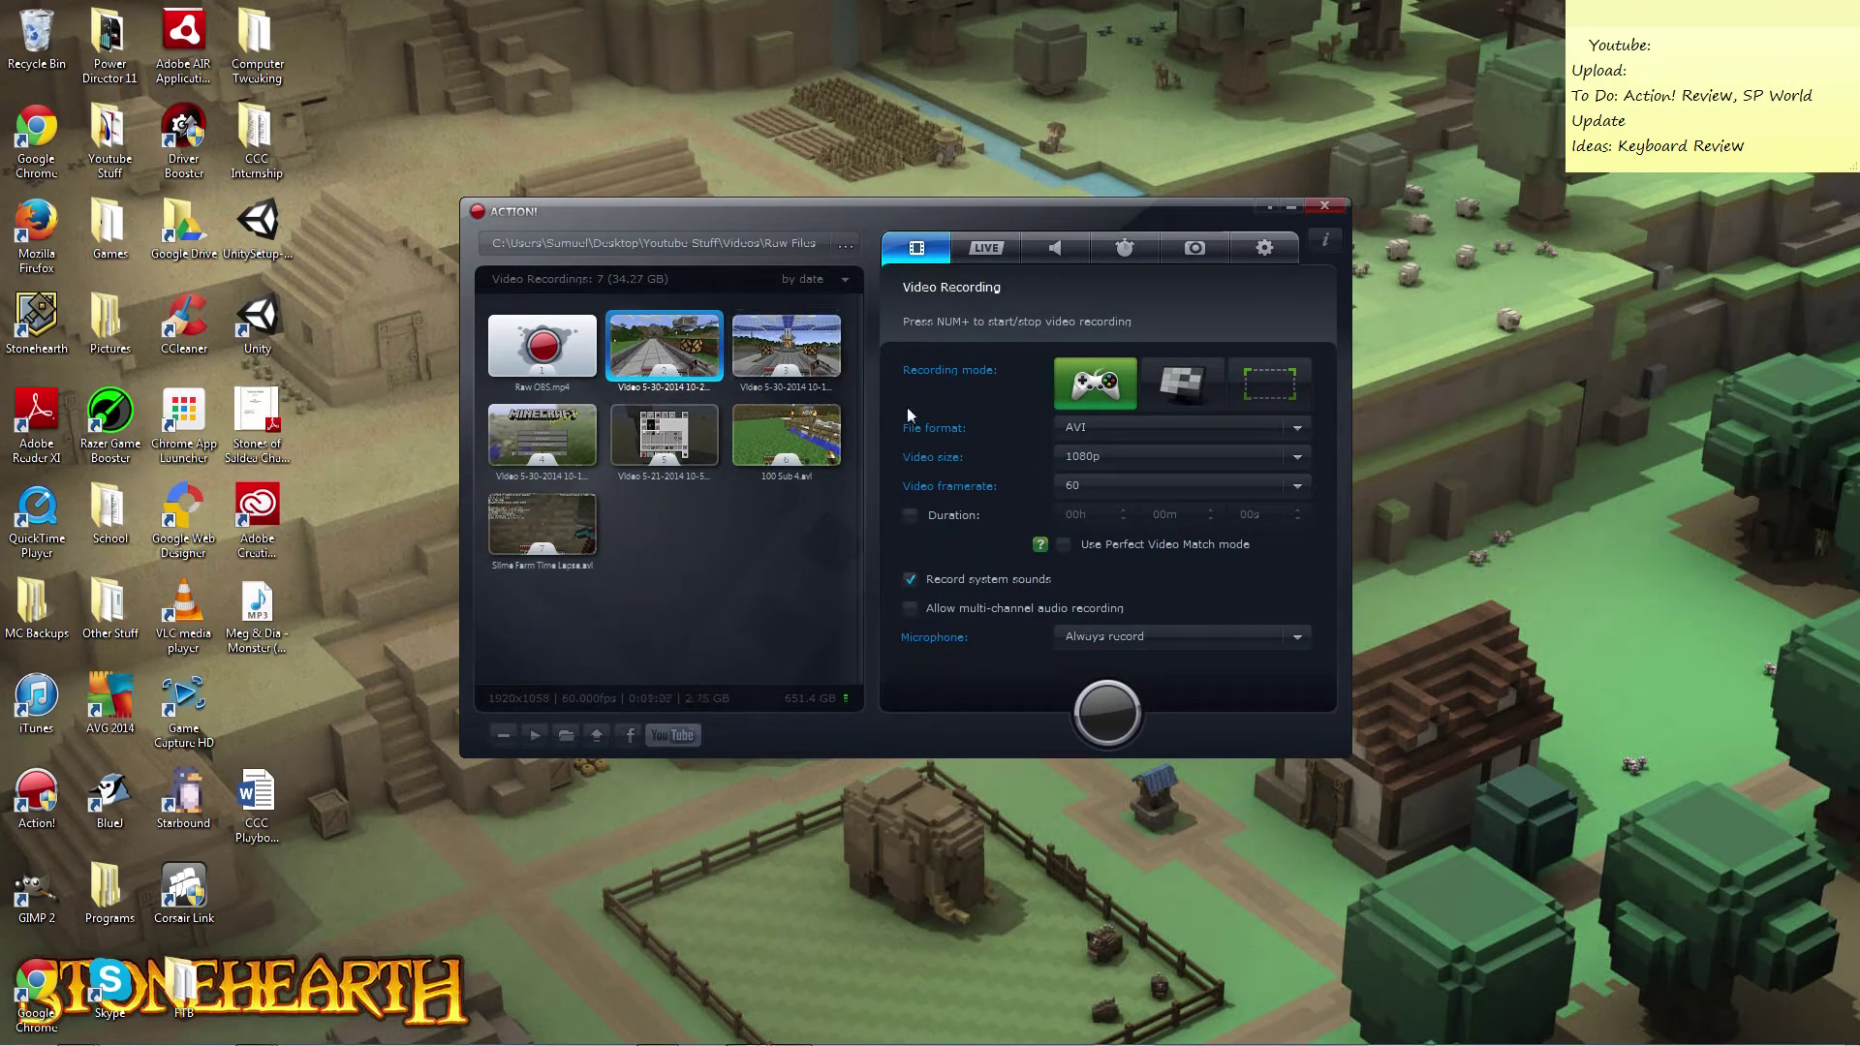
{"action": "left_click", "coordinate": [773, 523]}
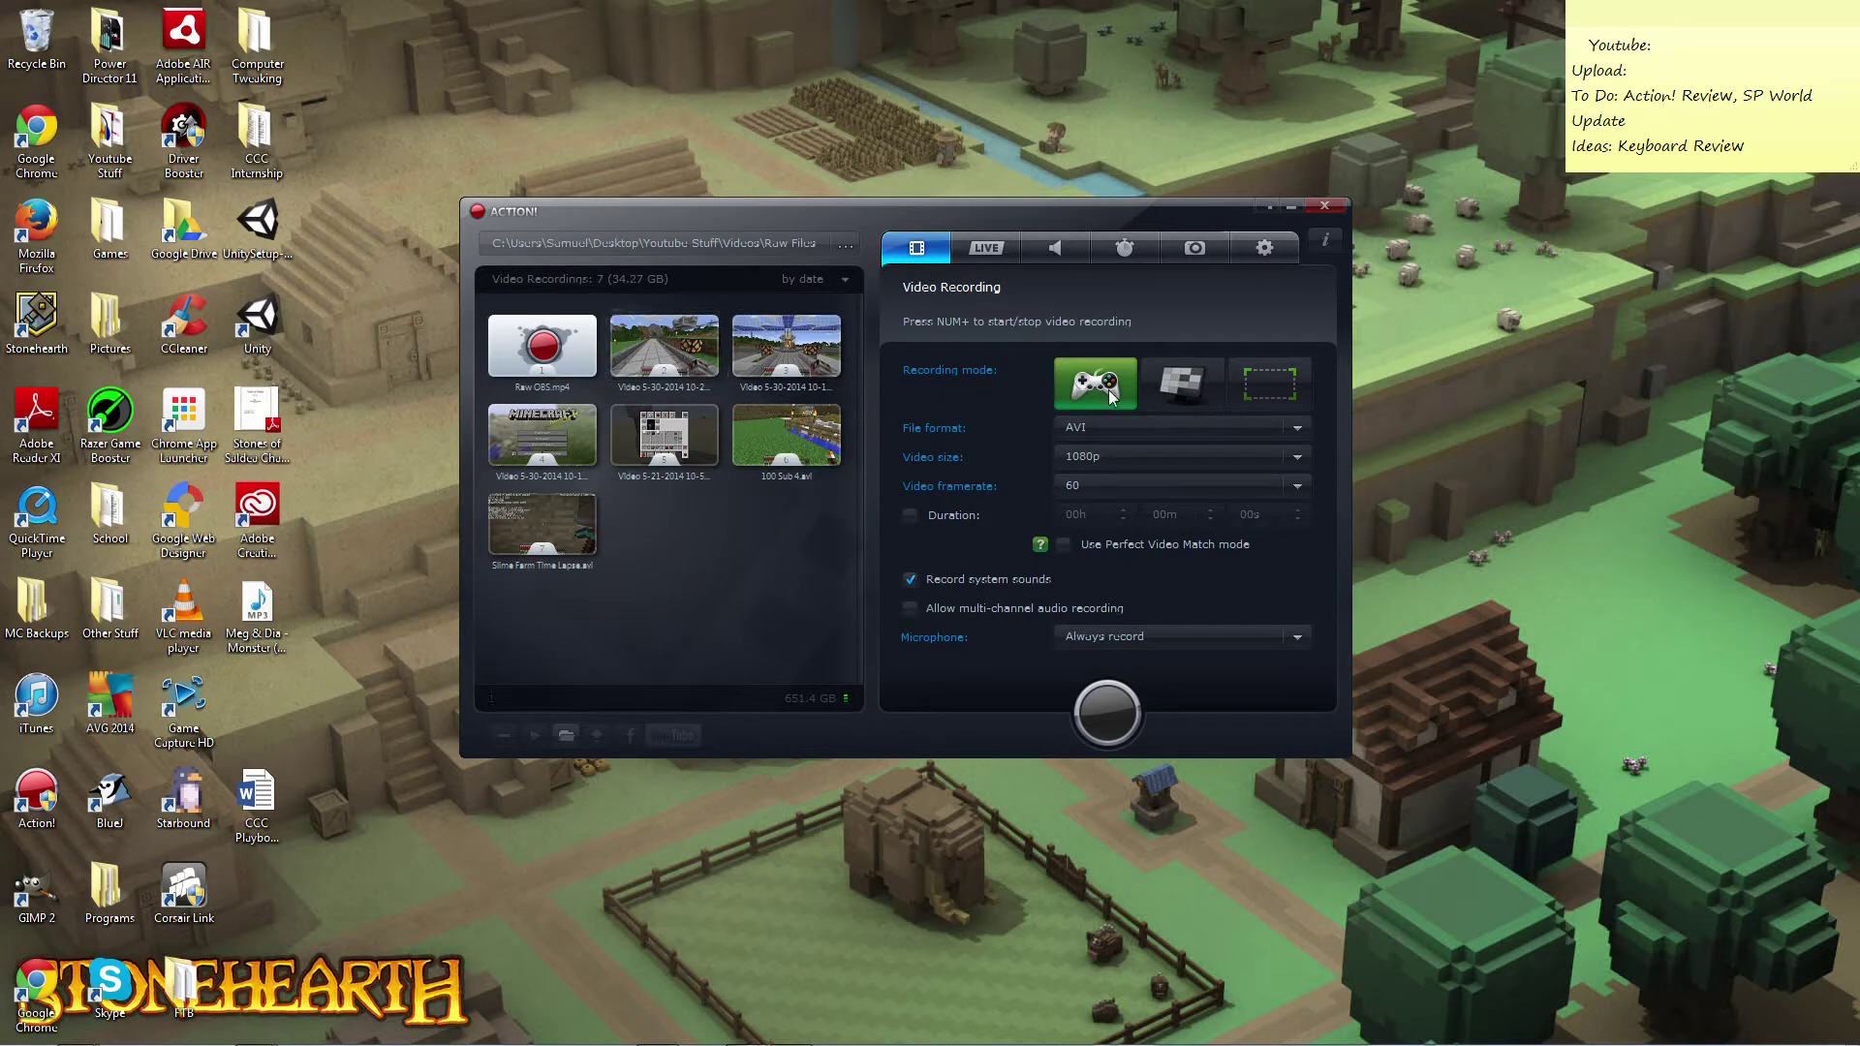
{"action": "left_click", "coordinate": [1167, 379]}
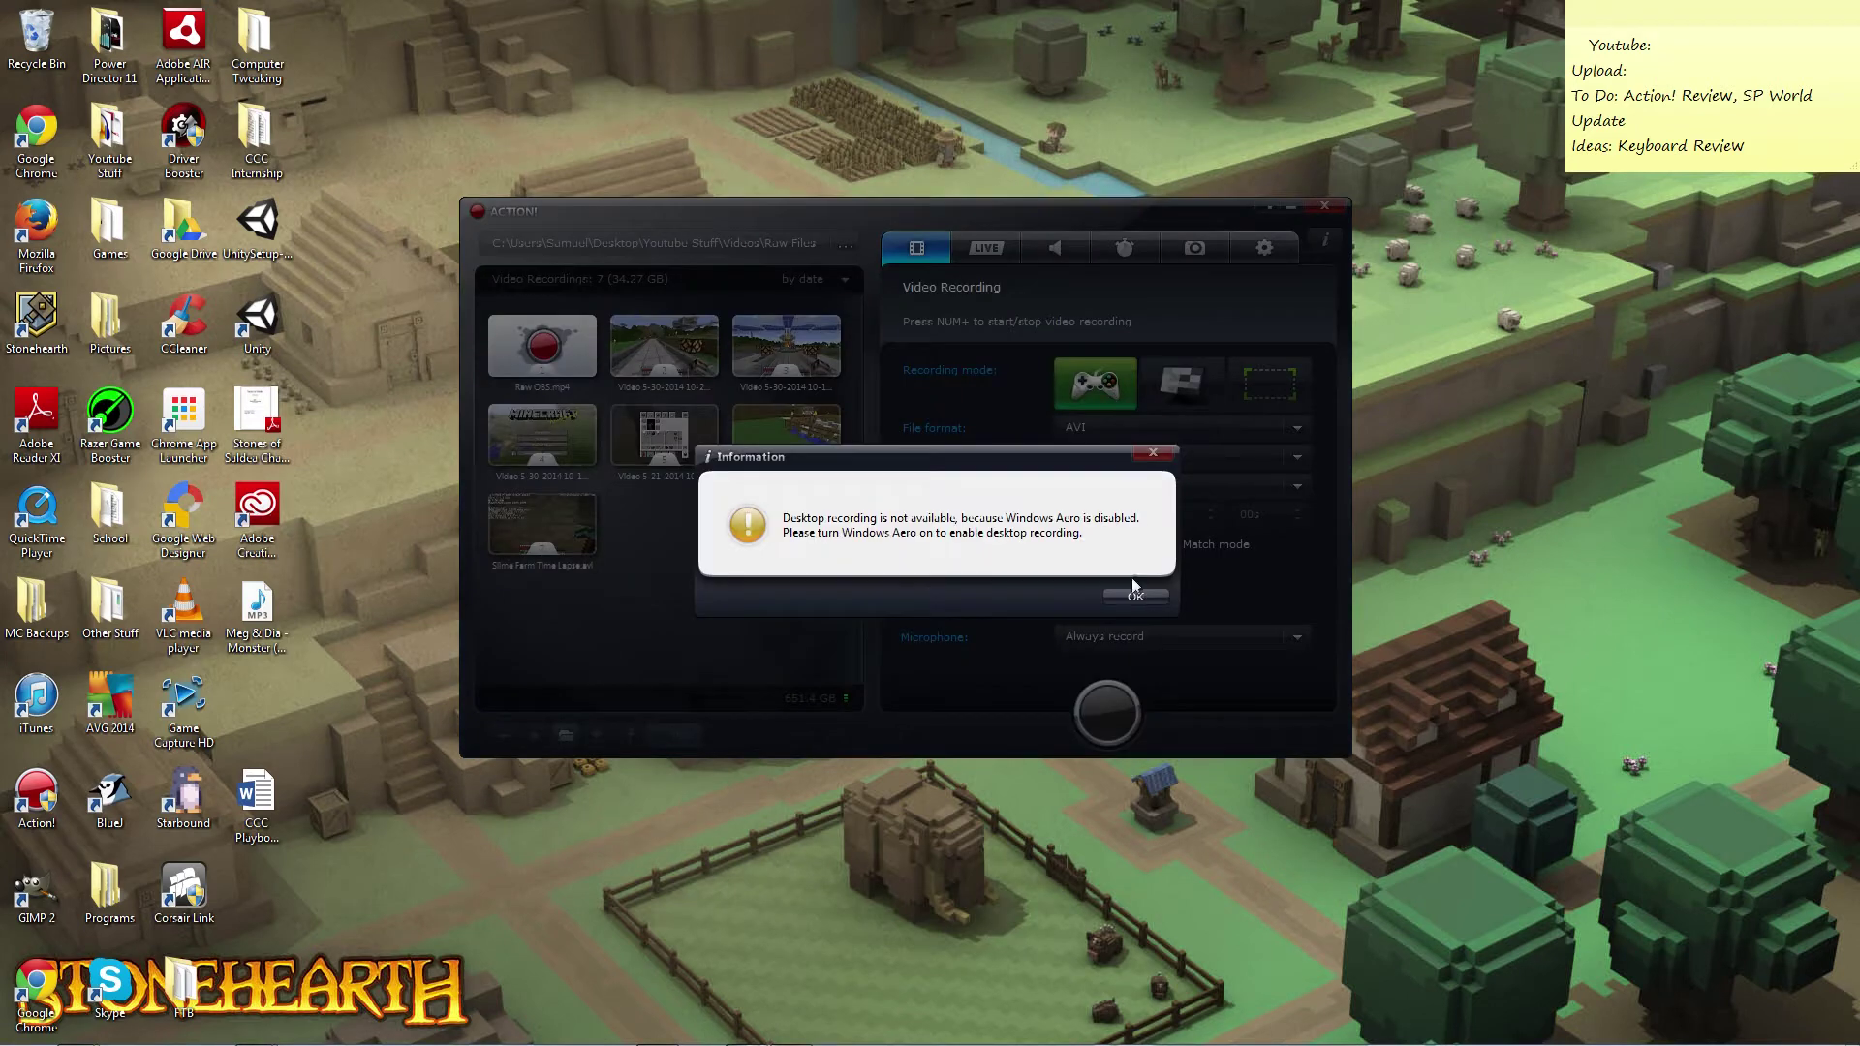
Dismiss the Aero warning, pick area recording mode, and decline the available updates.
{"action": "left_click", "coordinate": [1153, 452]}
{"action": "left_click", "coordinate": [1102, 394]}
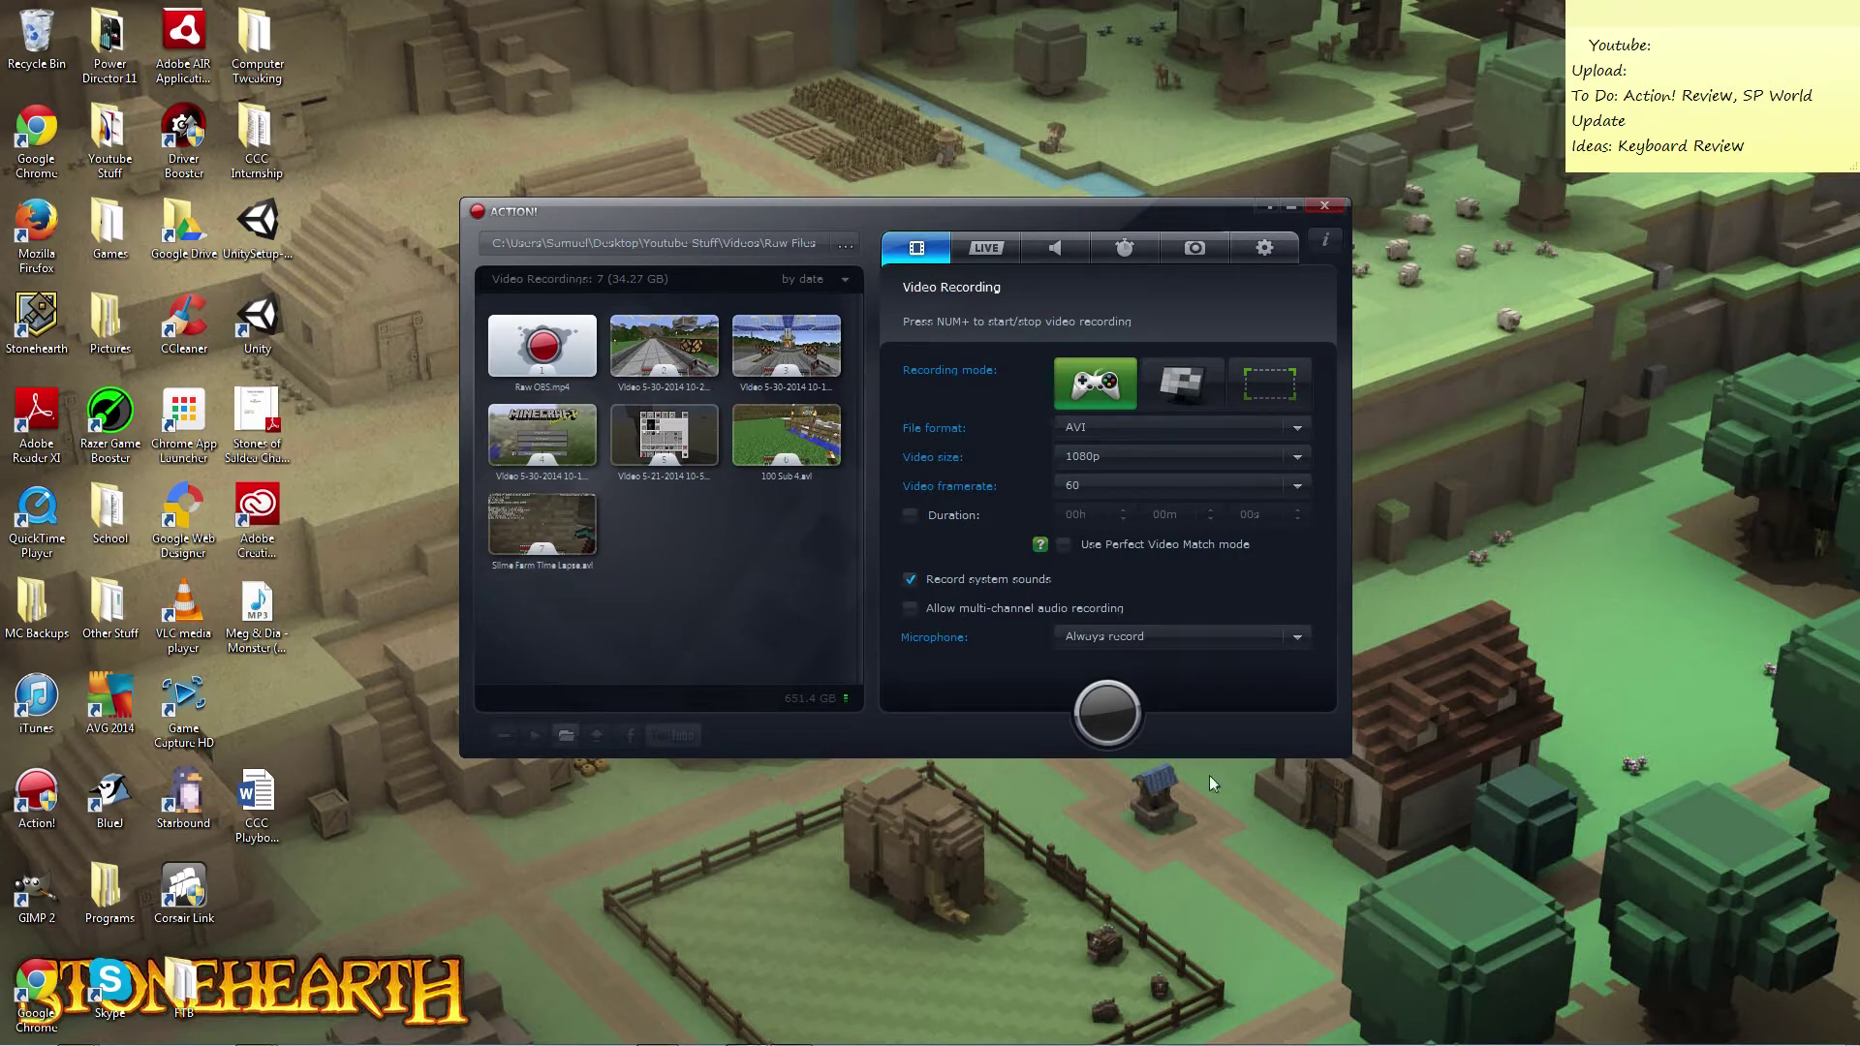
{"action": "left_click", "coordinate": [1273, 384]}
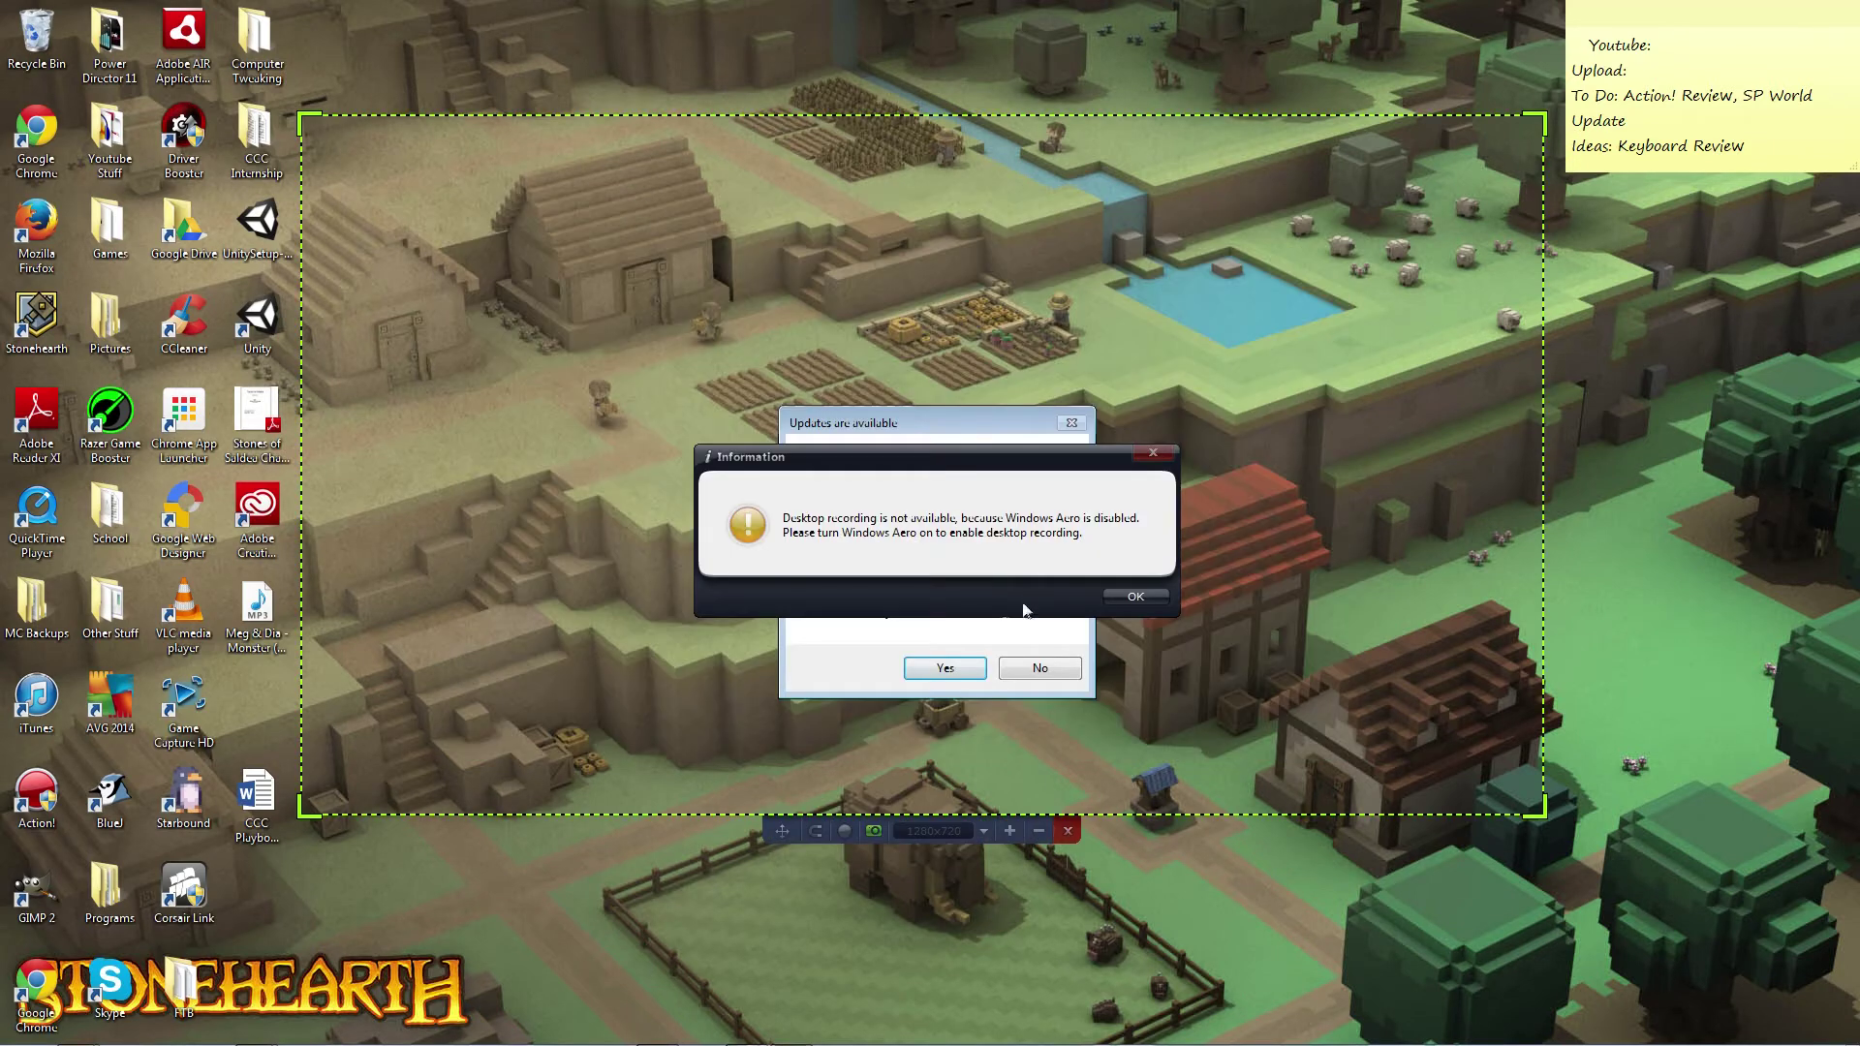
{"action": "left_click", "coordinate": [1135, 597]}
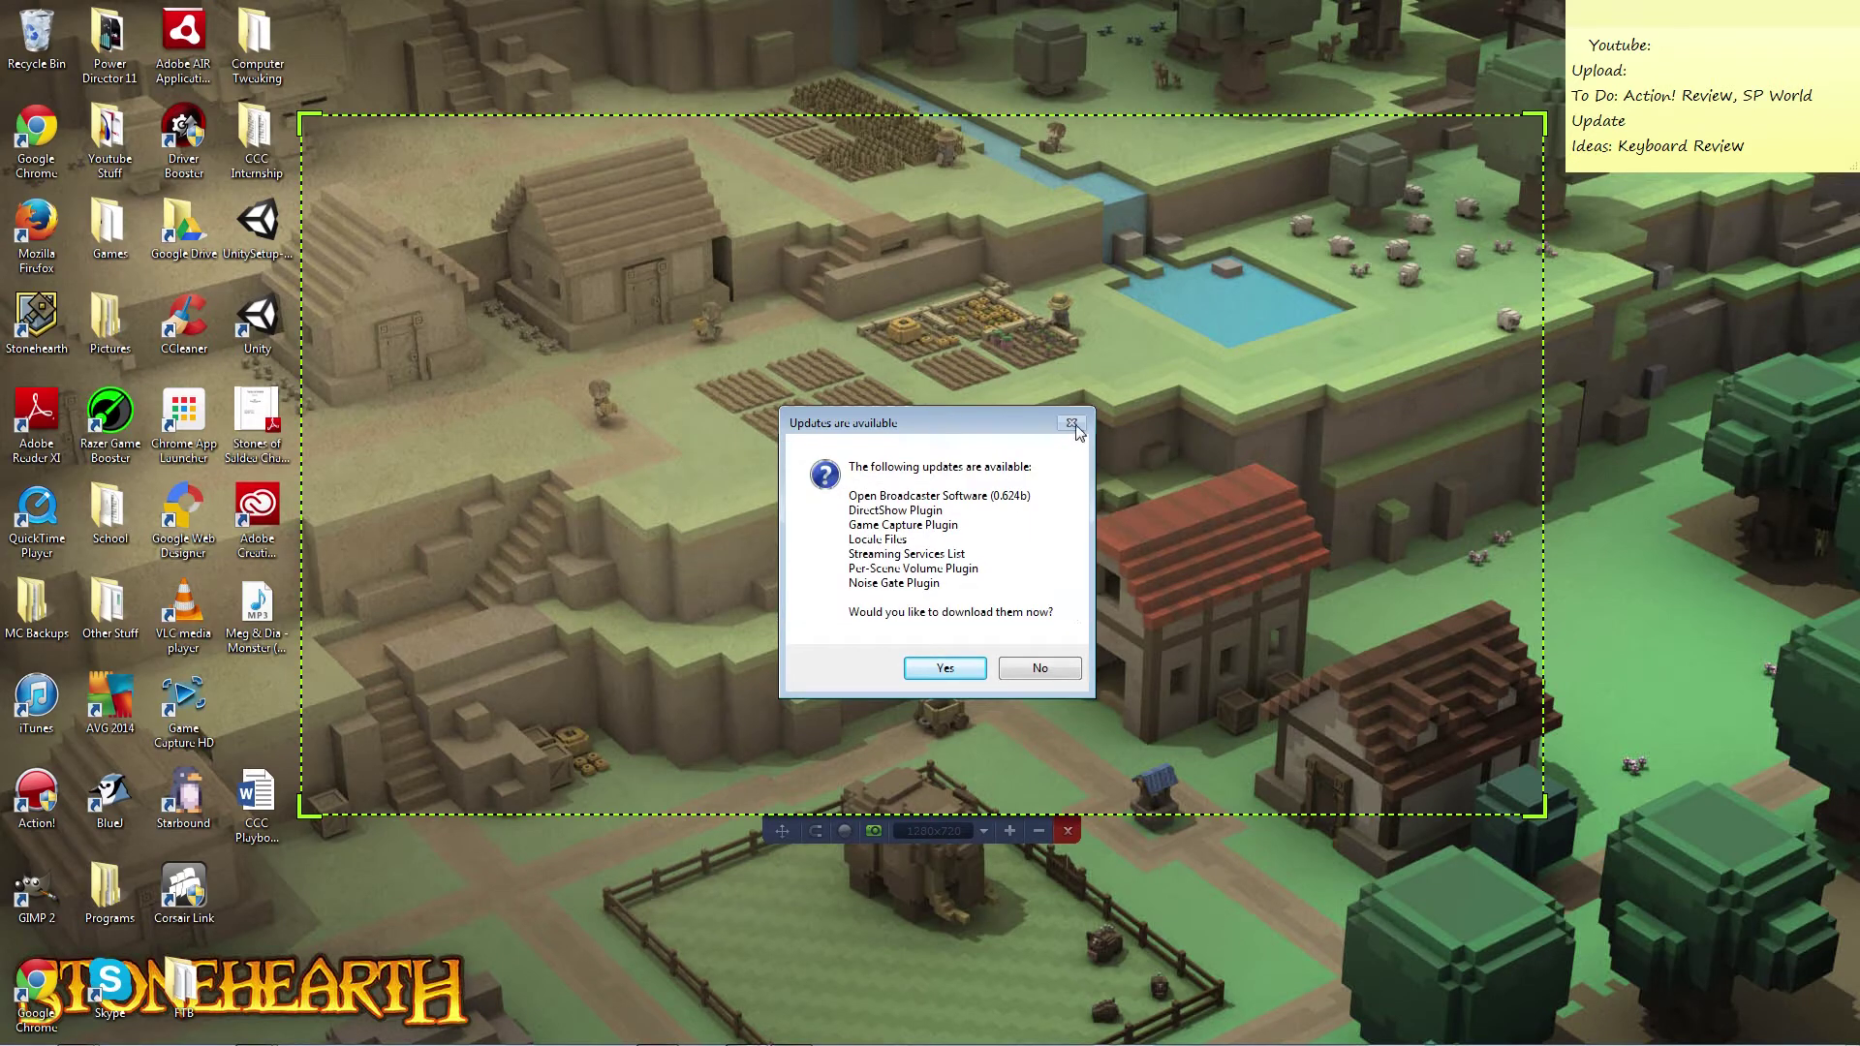
{"action": "left_click", "coordinate": [1036, 671]}
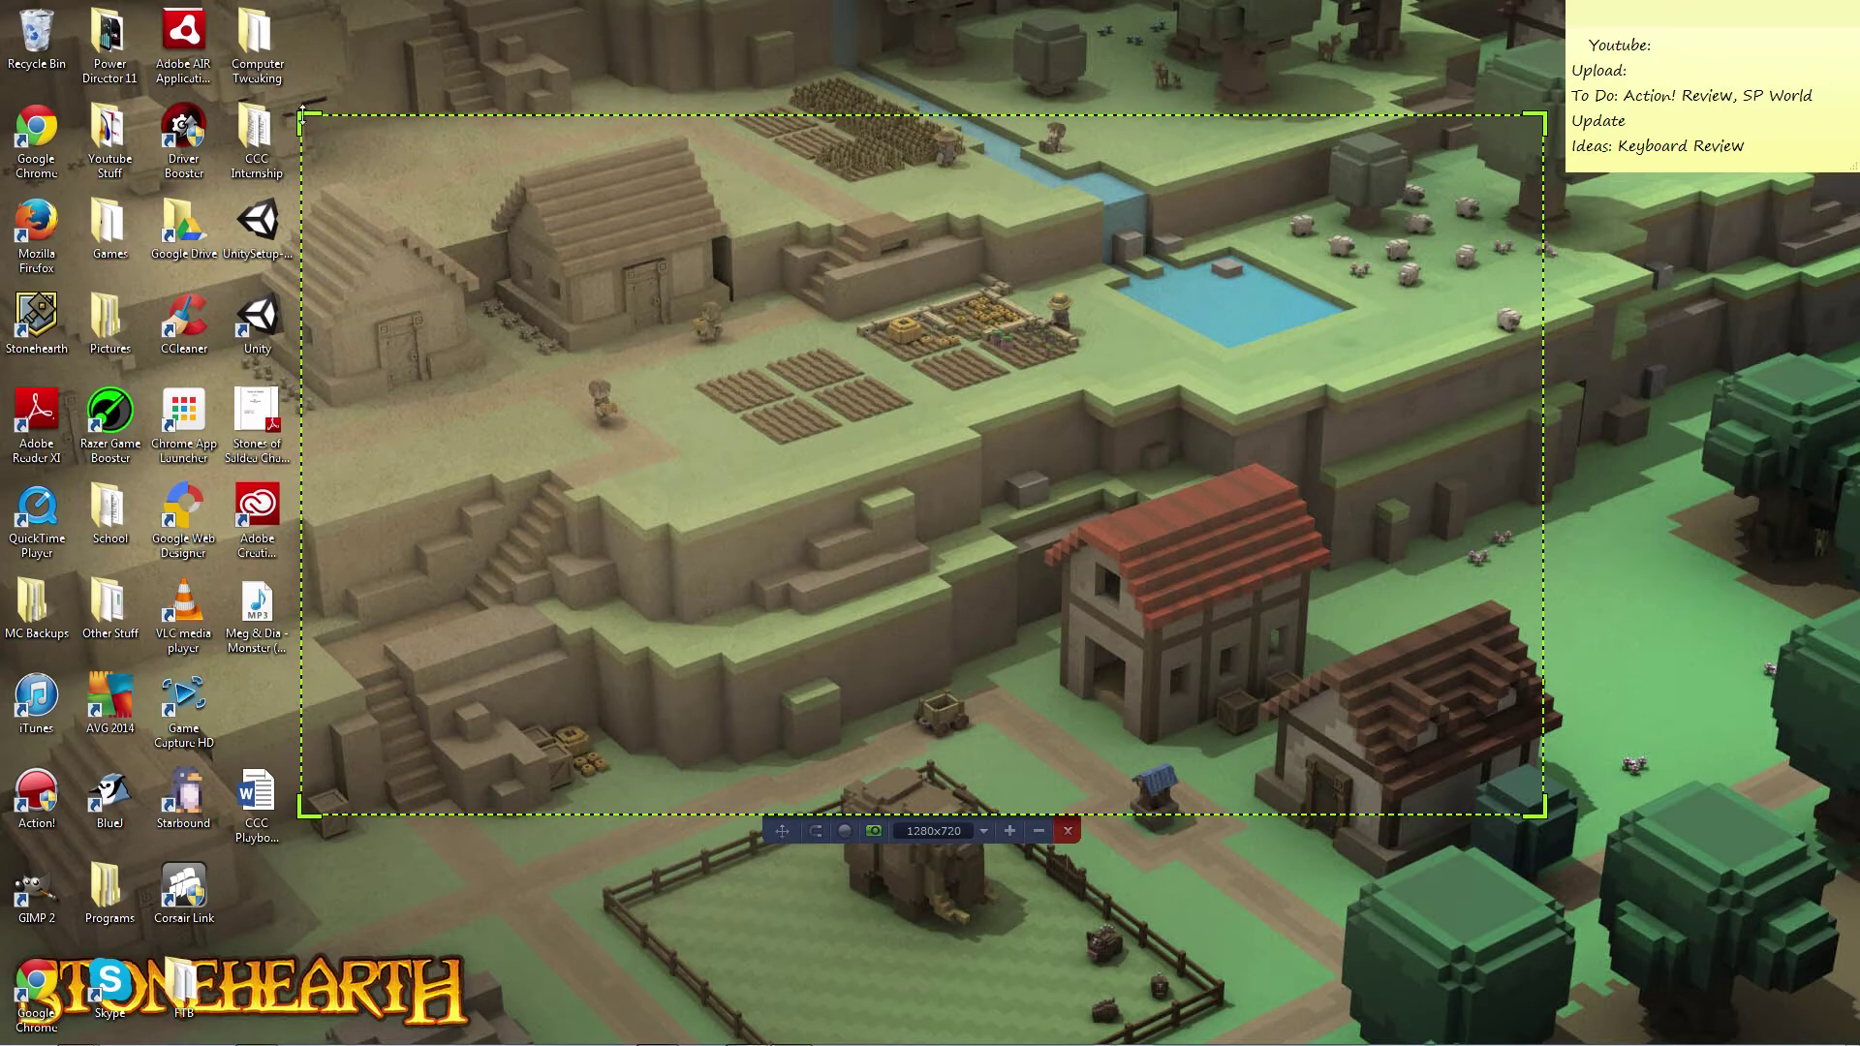
Shrink the capture rectangle to about 712x421 via its top, left and bottom edges, then close it.
{"action": "mouse_move", "coordinate": [310, 117]}
{"action": "left_mouse_down"}
{"action": "mouse_move", "coordinate": [310, 48]}
{"action": "mouse_move", "coordinate": [169, 271]}
{"action": "mouse_move", "coordinate": [310, 137]}
{"action": "left_mouse_up"}
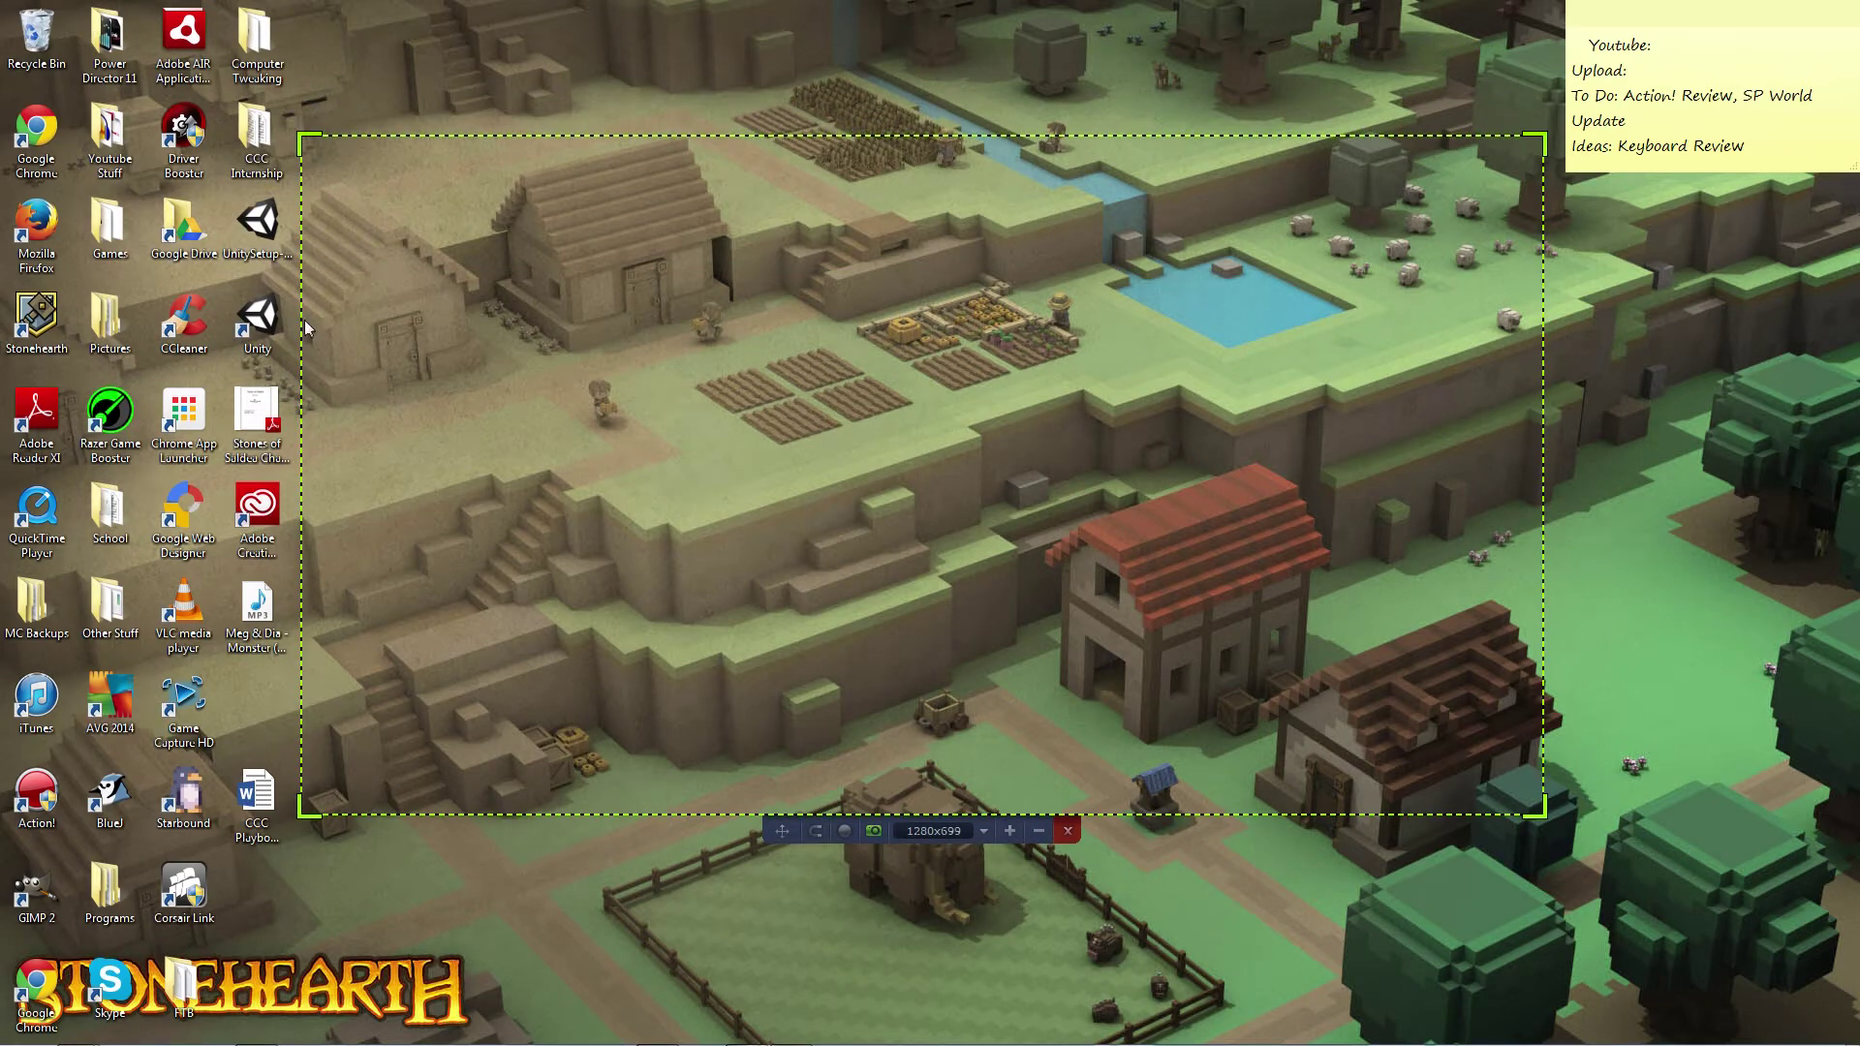
{"action": "left_click_drag", "start_coordinate": [301, 269], "coordinate": [492, 227]}
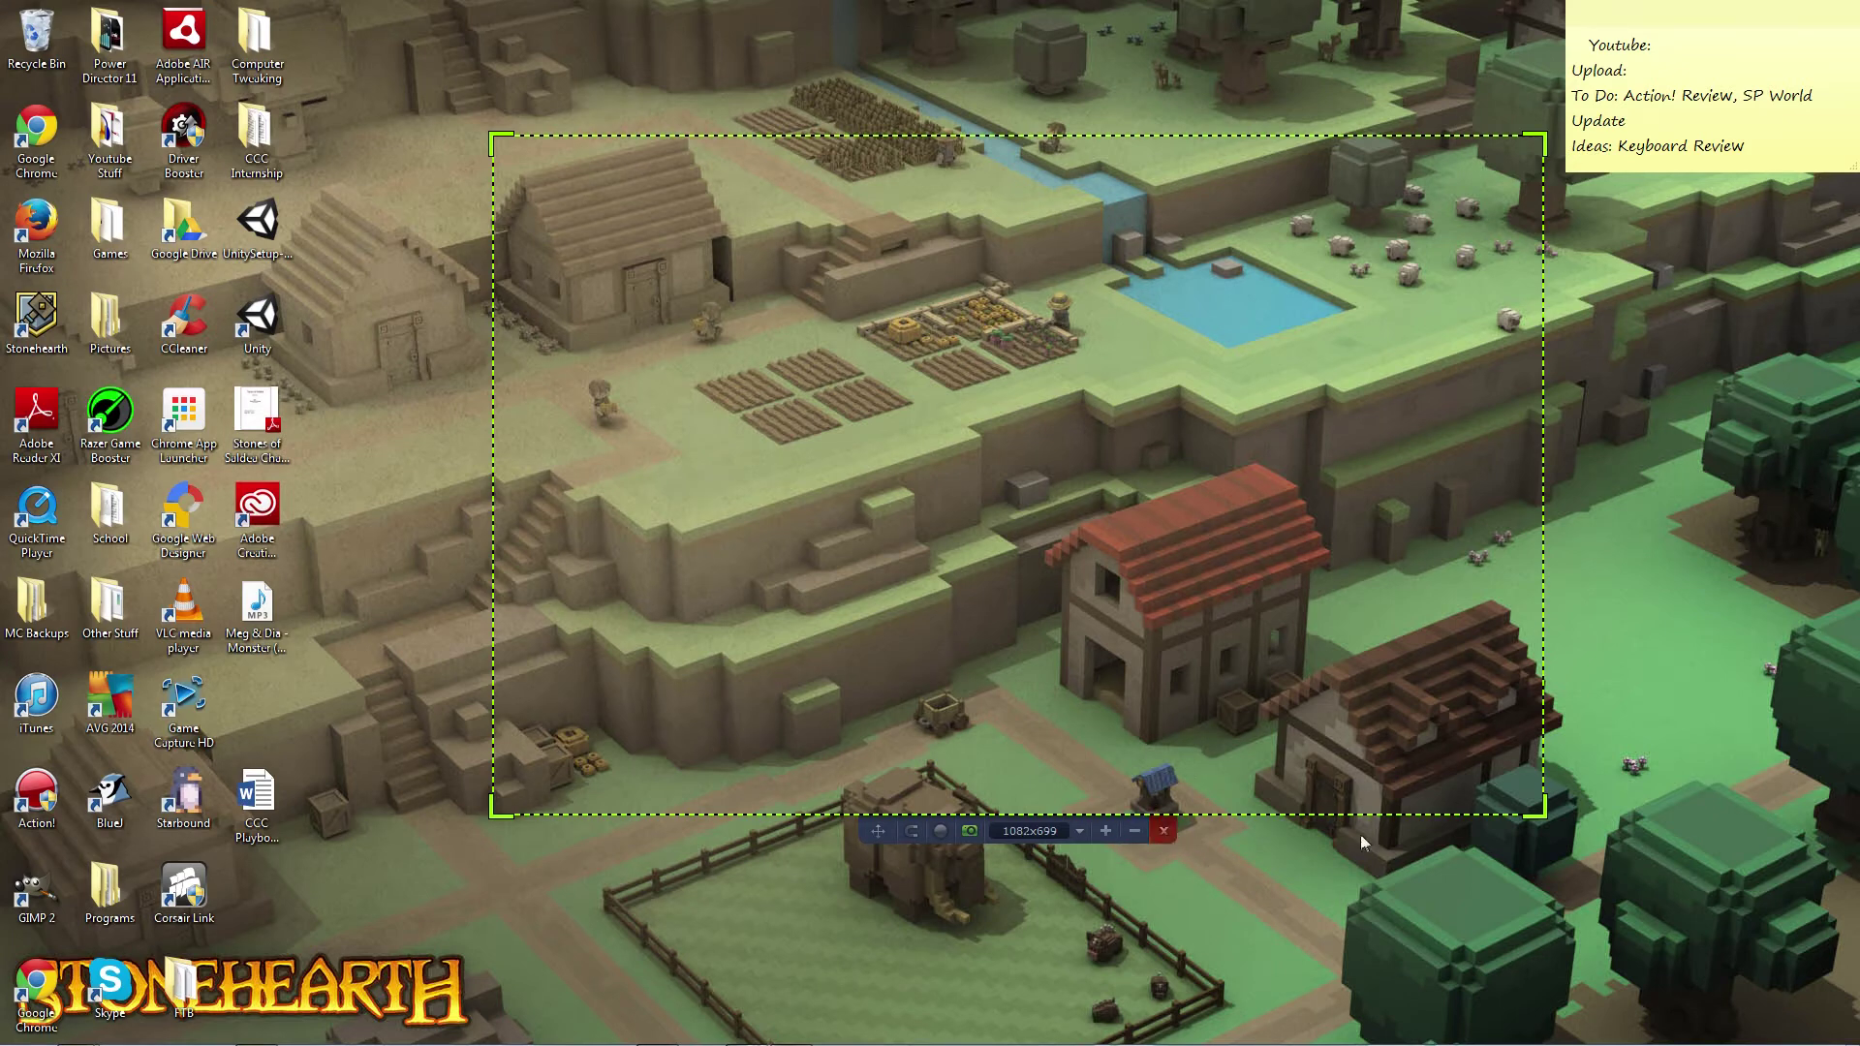
{"action": "left_click_drag", "start_coordinate": [1463, 814], "coordinate": [1183, 507]}
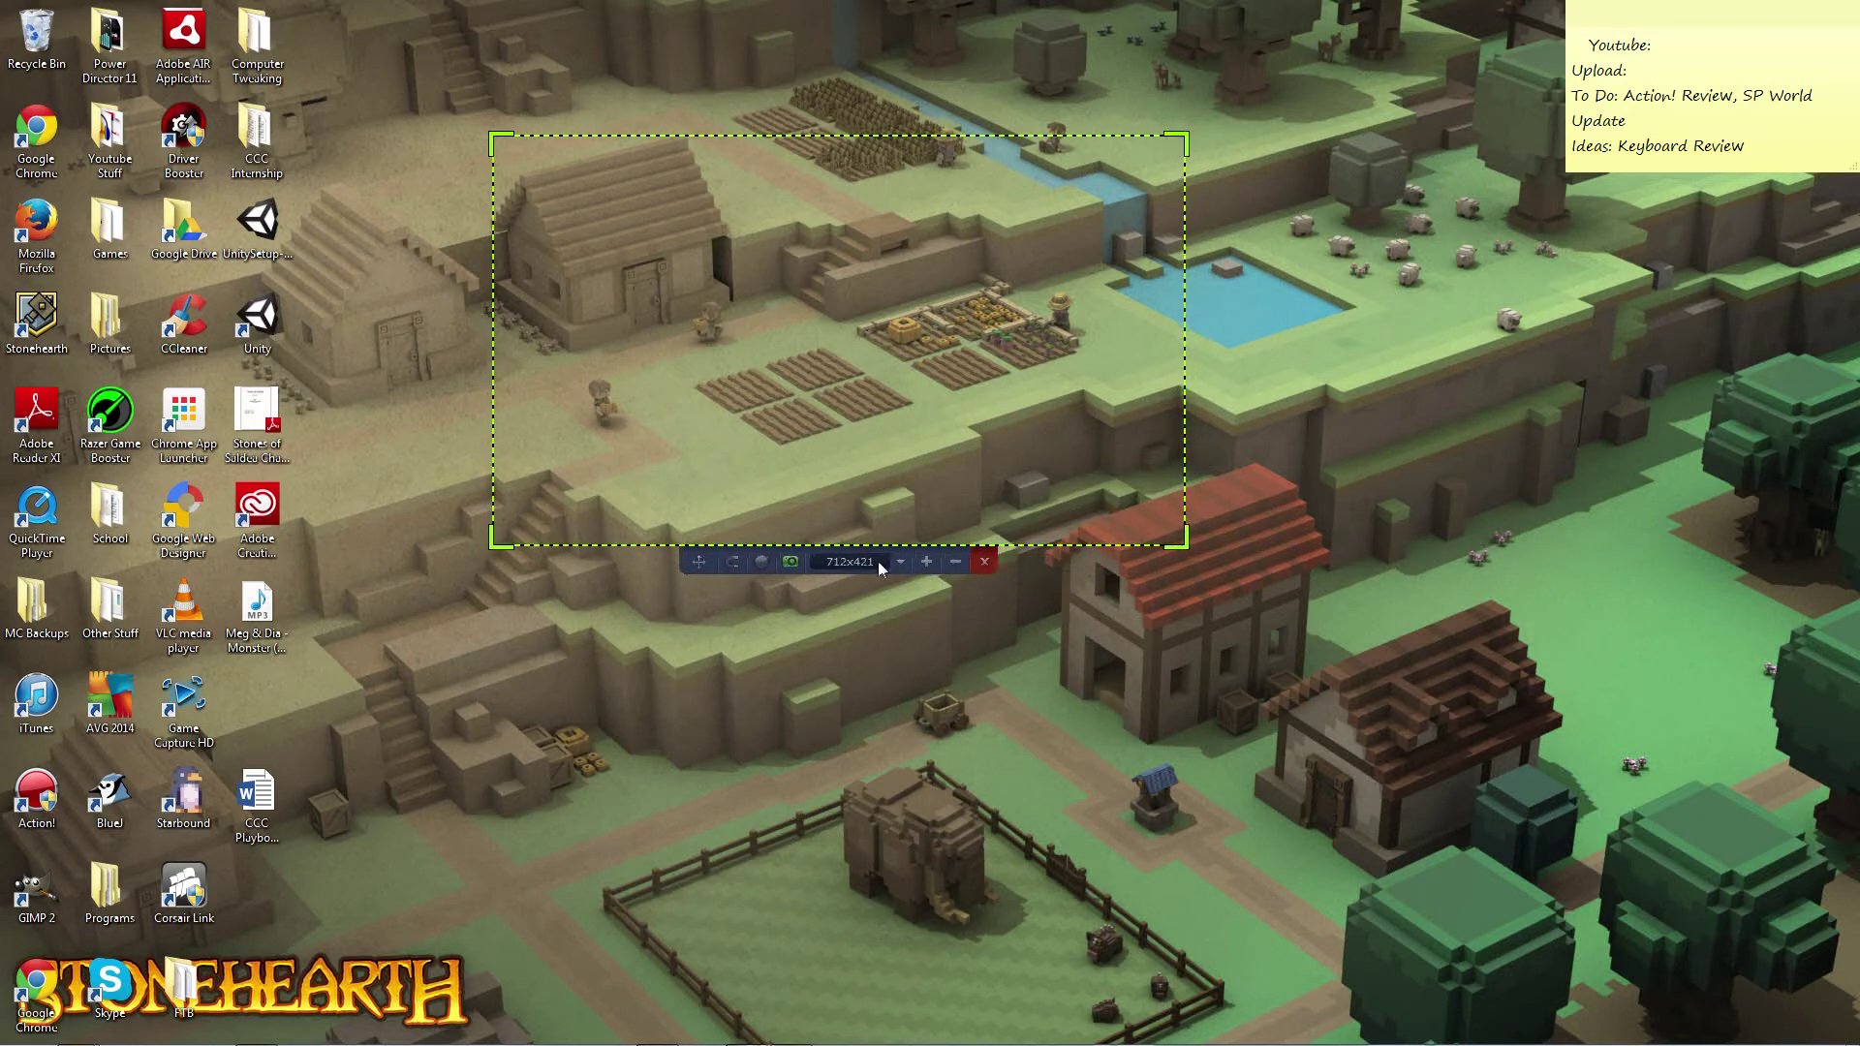
{"action": "left_click", "coordinate": [984, 564]}
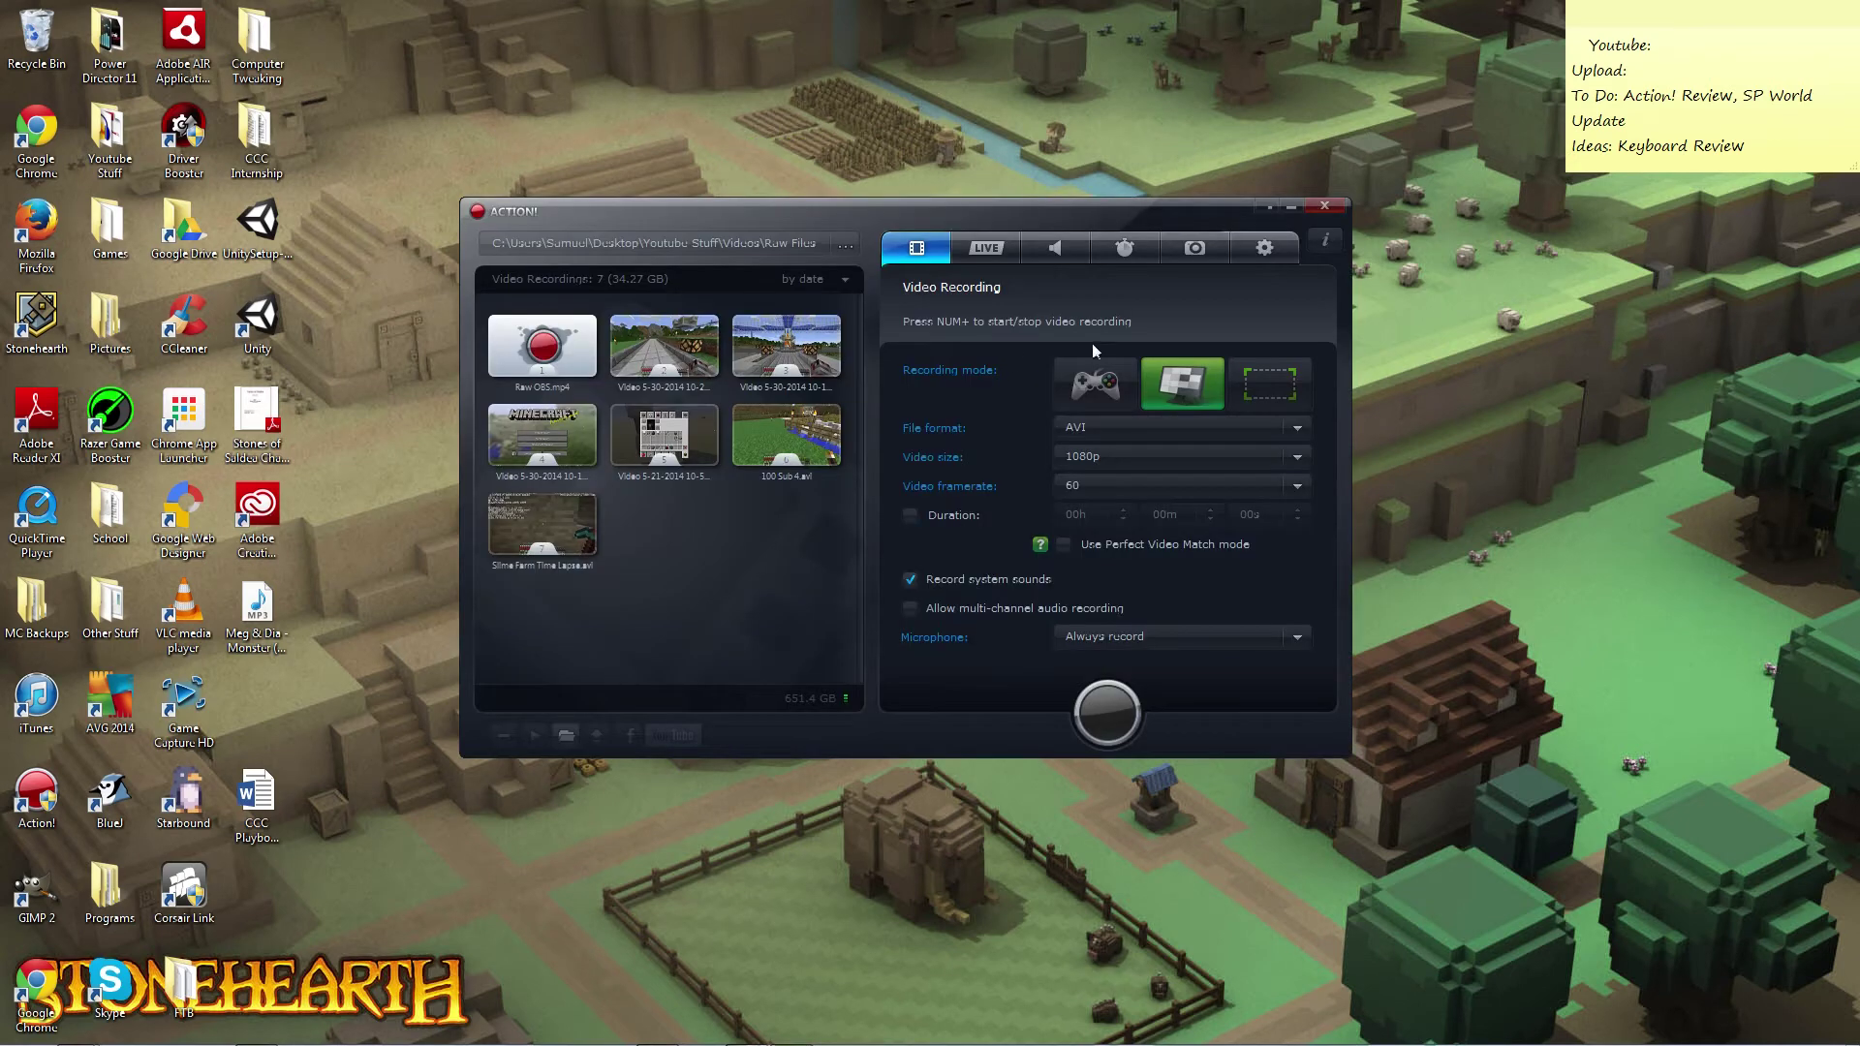
Return to game recording mode and try 720p video size with AVI file format.
{"action": "left_click", "coordinate": [1107, 382]}
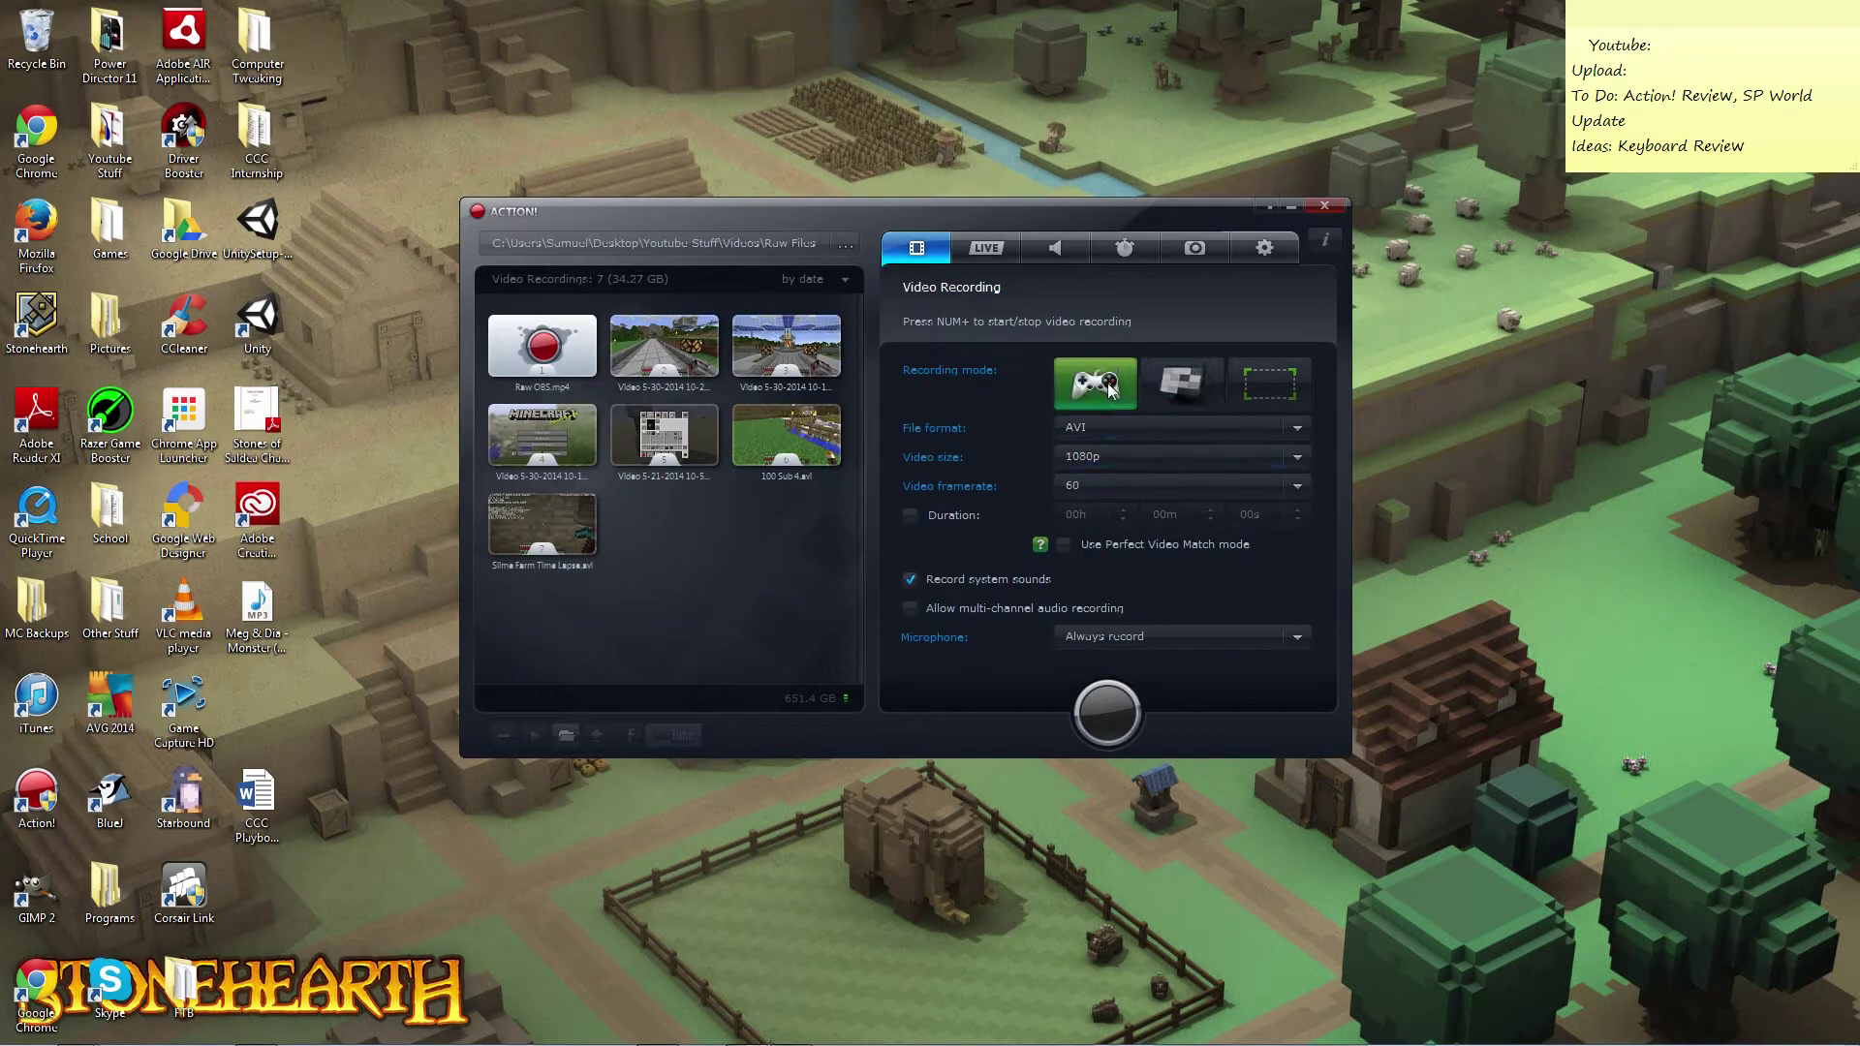
{"action": "left_click", "coordinate": [1177, 434]}
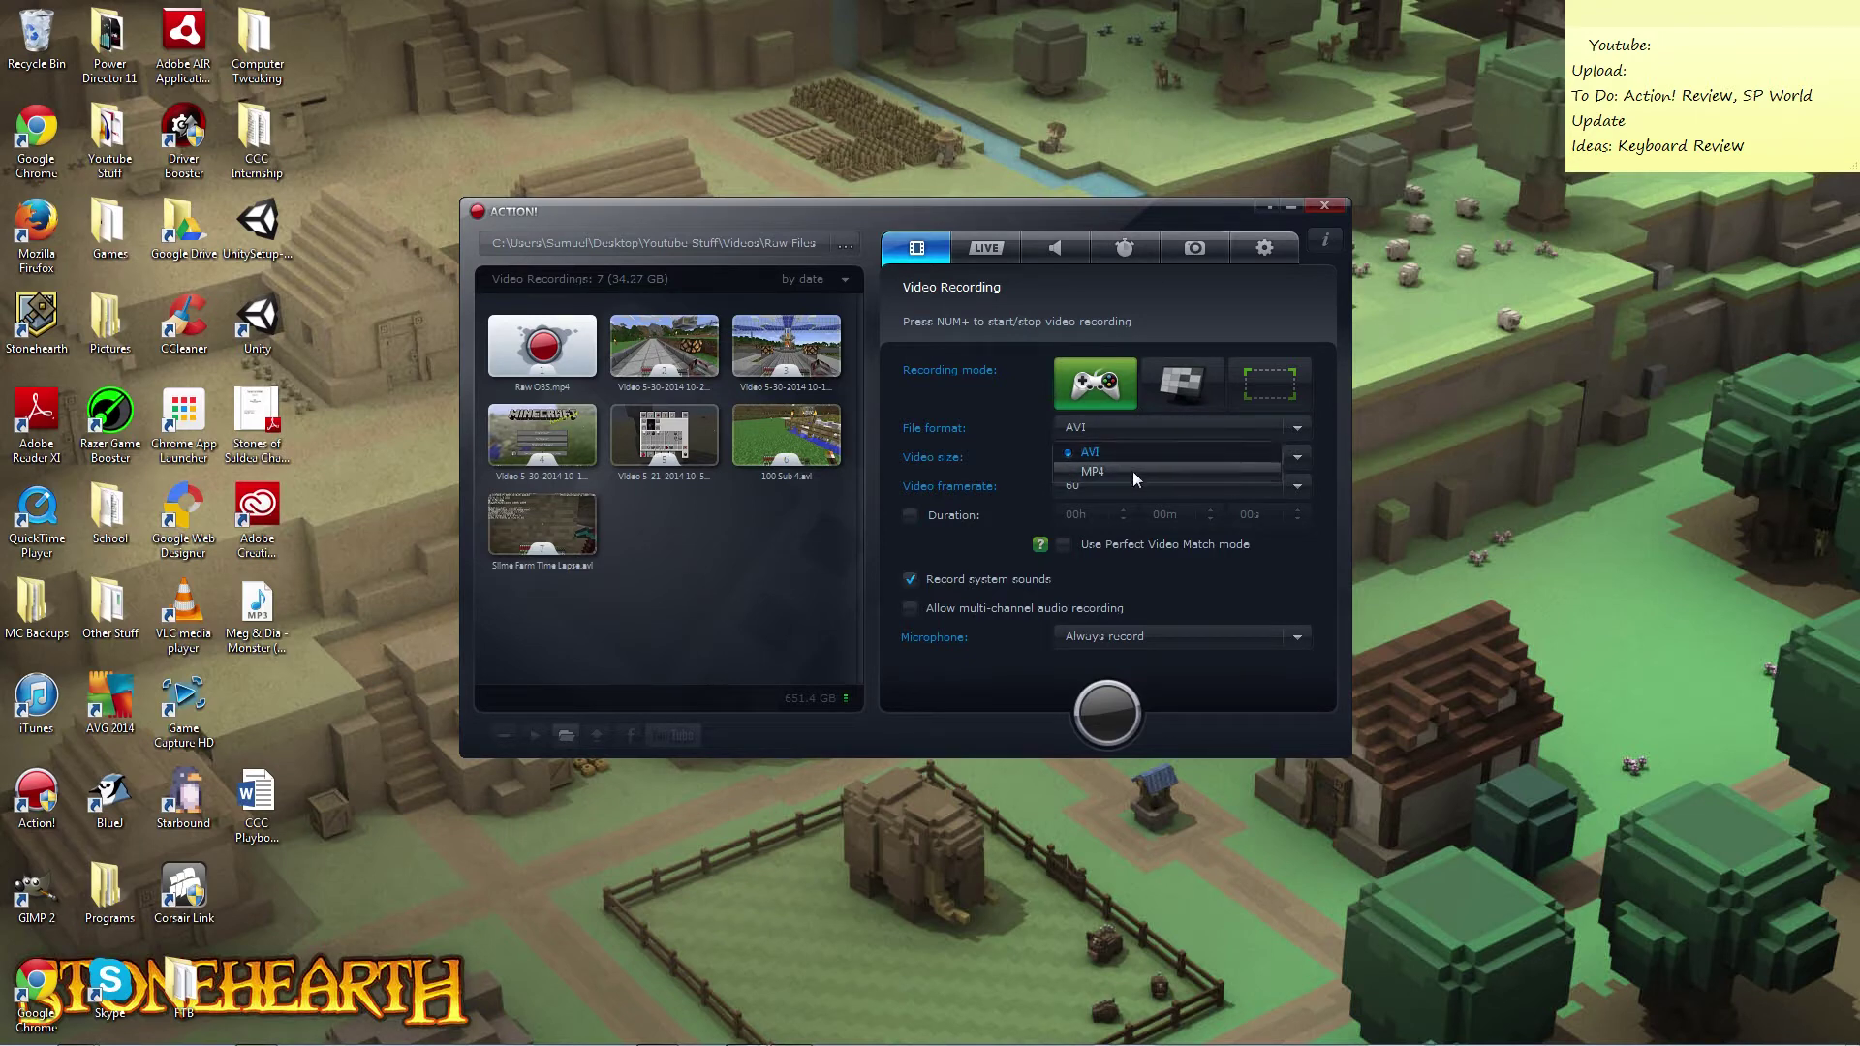
{"action": "left_click", "coordinate": [1066, 443]}
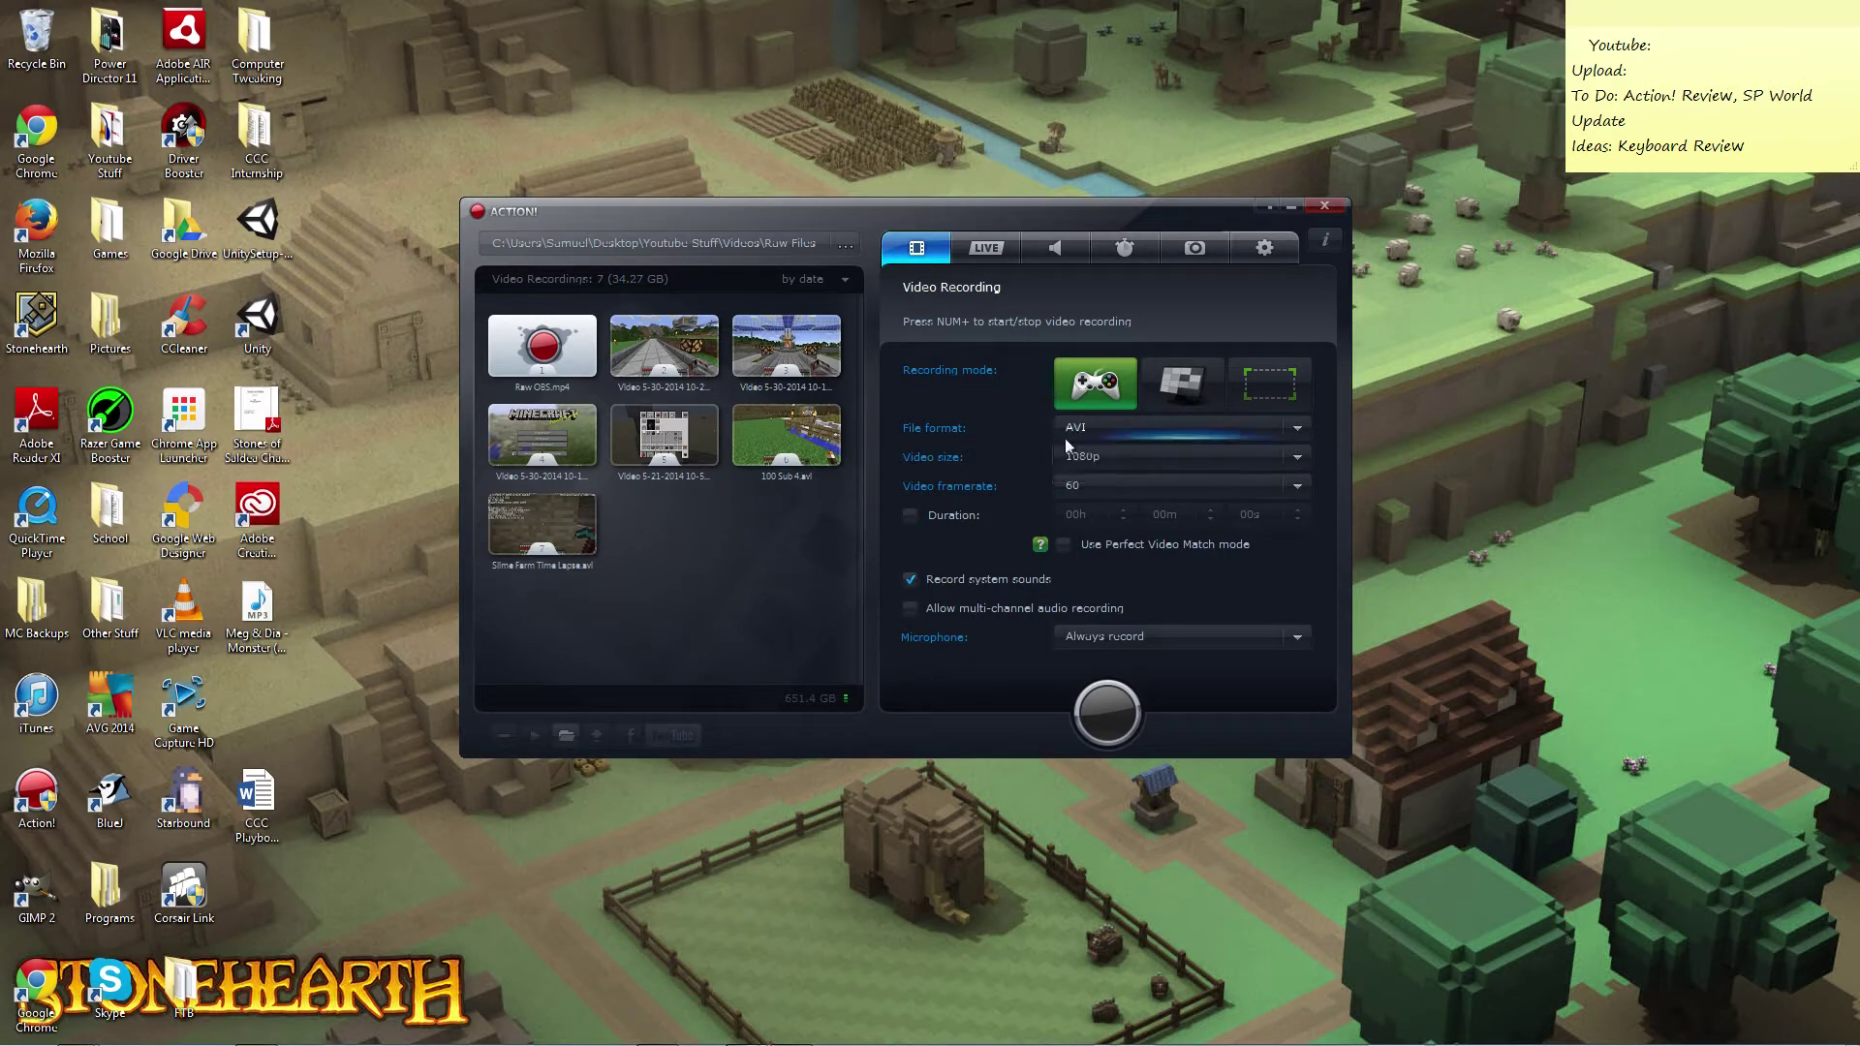
{"action": "left_click", "coordinate": [1138, 455]}
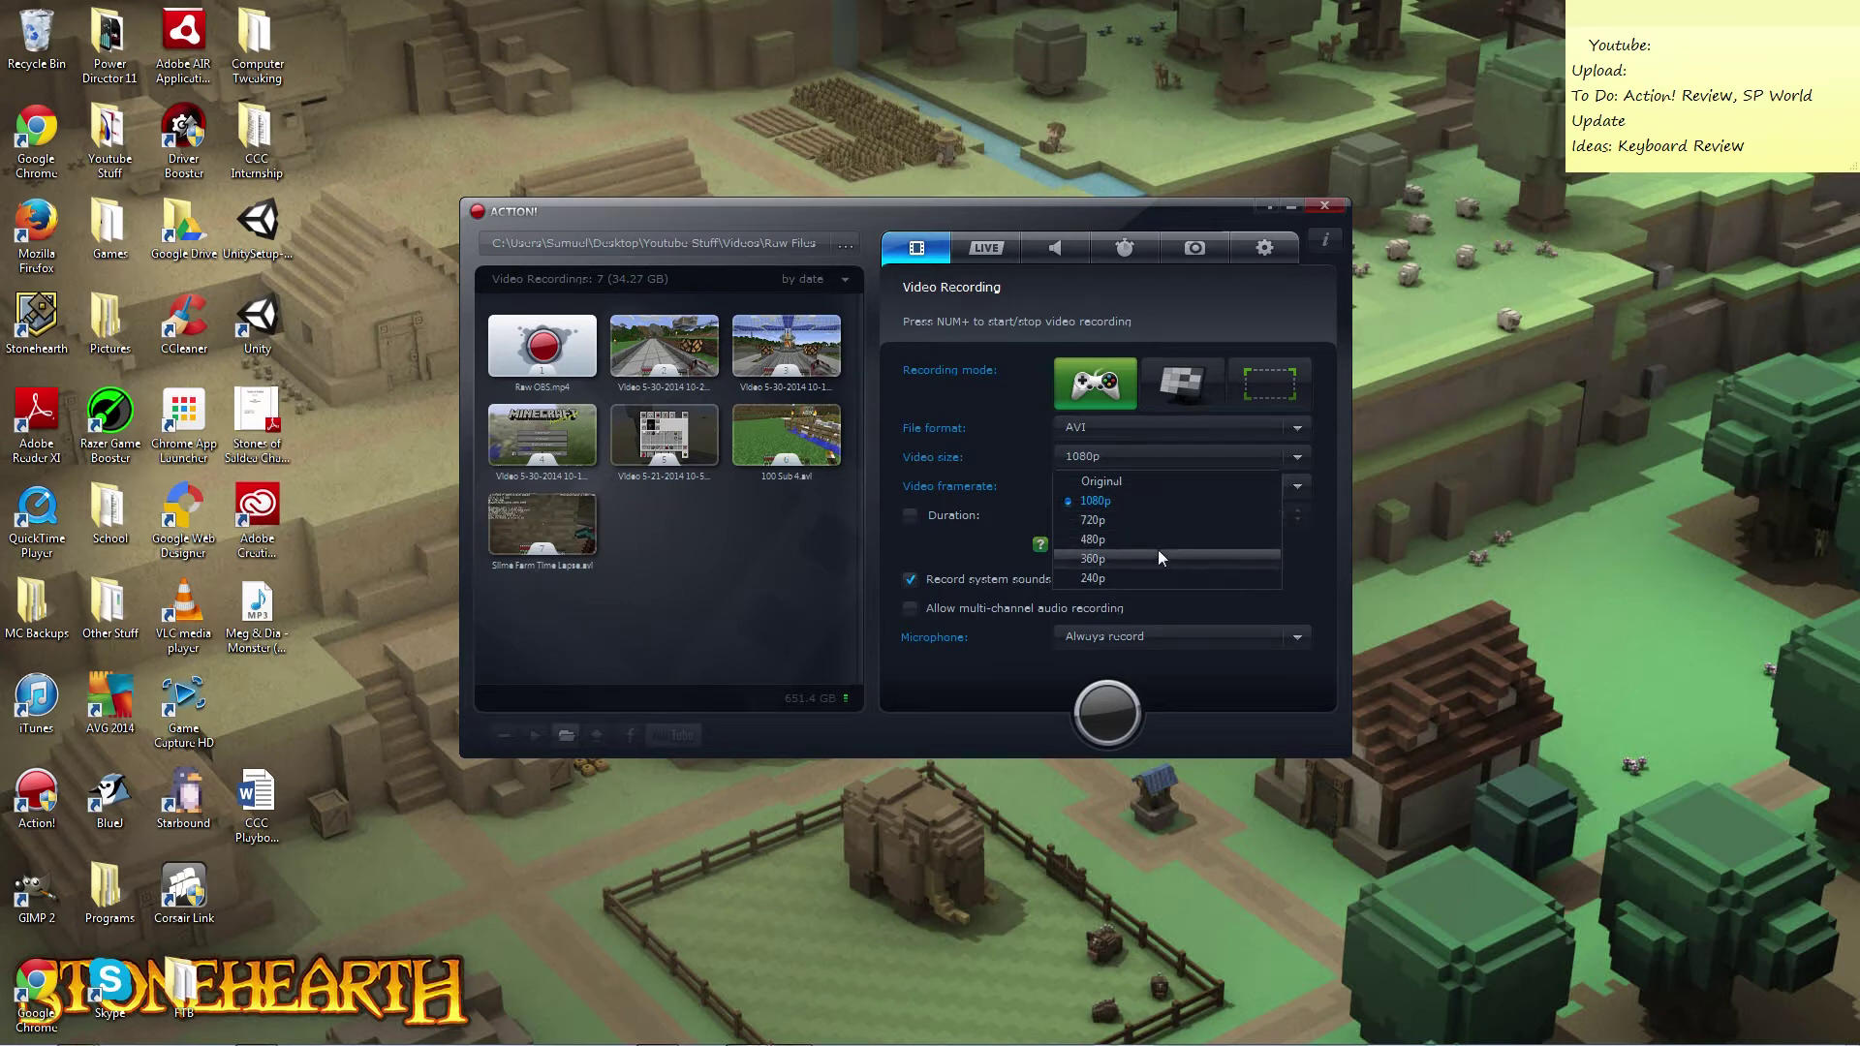
{"action": "left_click", "coordinate": [1093, 520]}
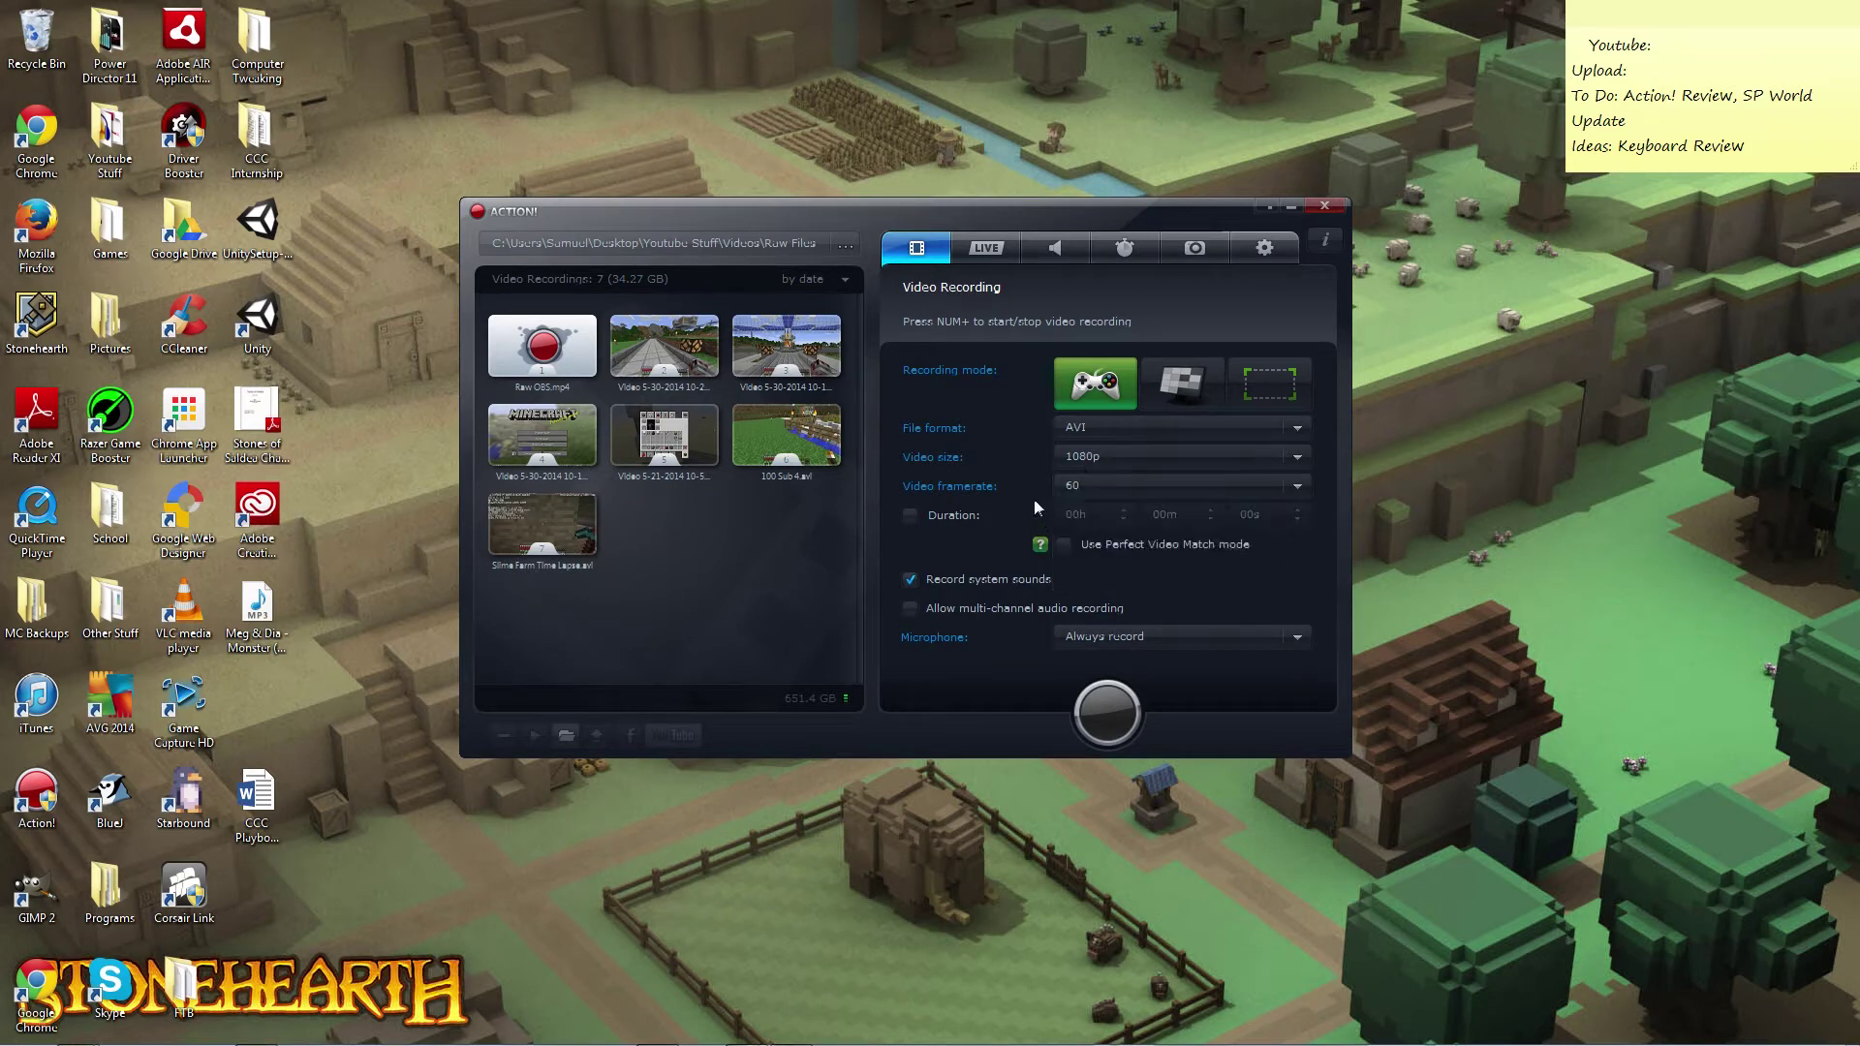
{"action": "left_click", "coordinate": [1125, 461]}
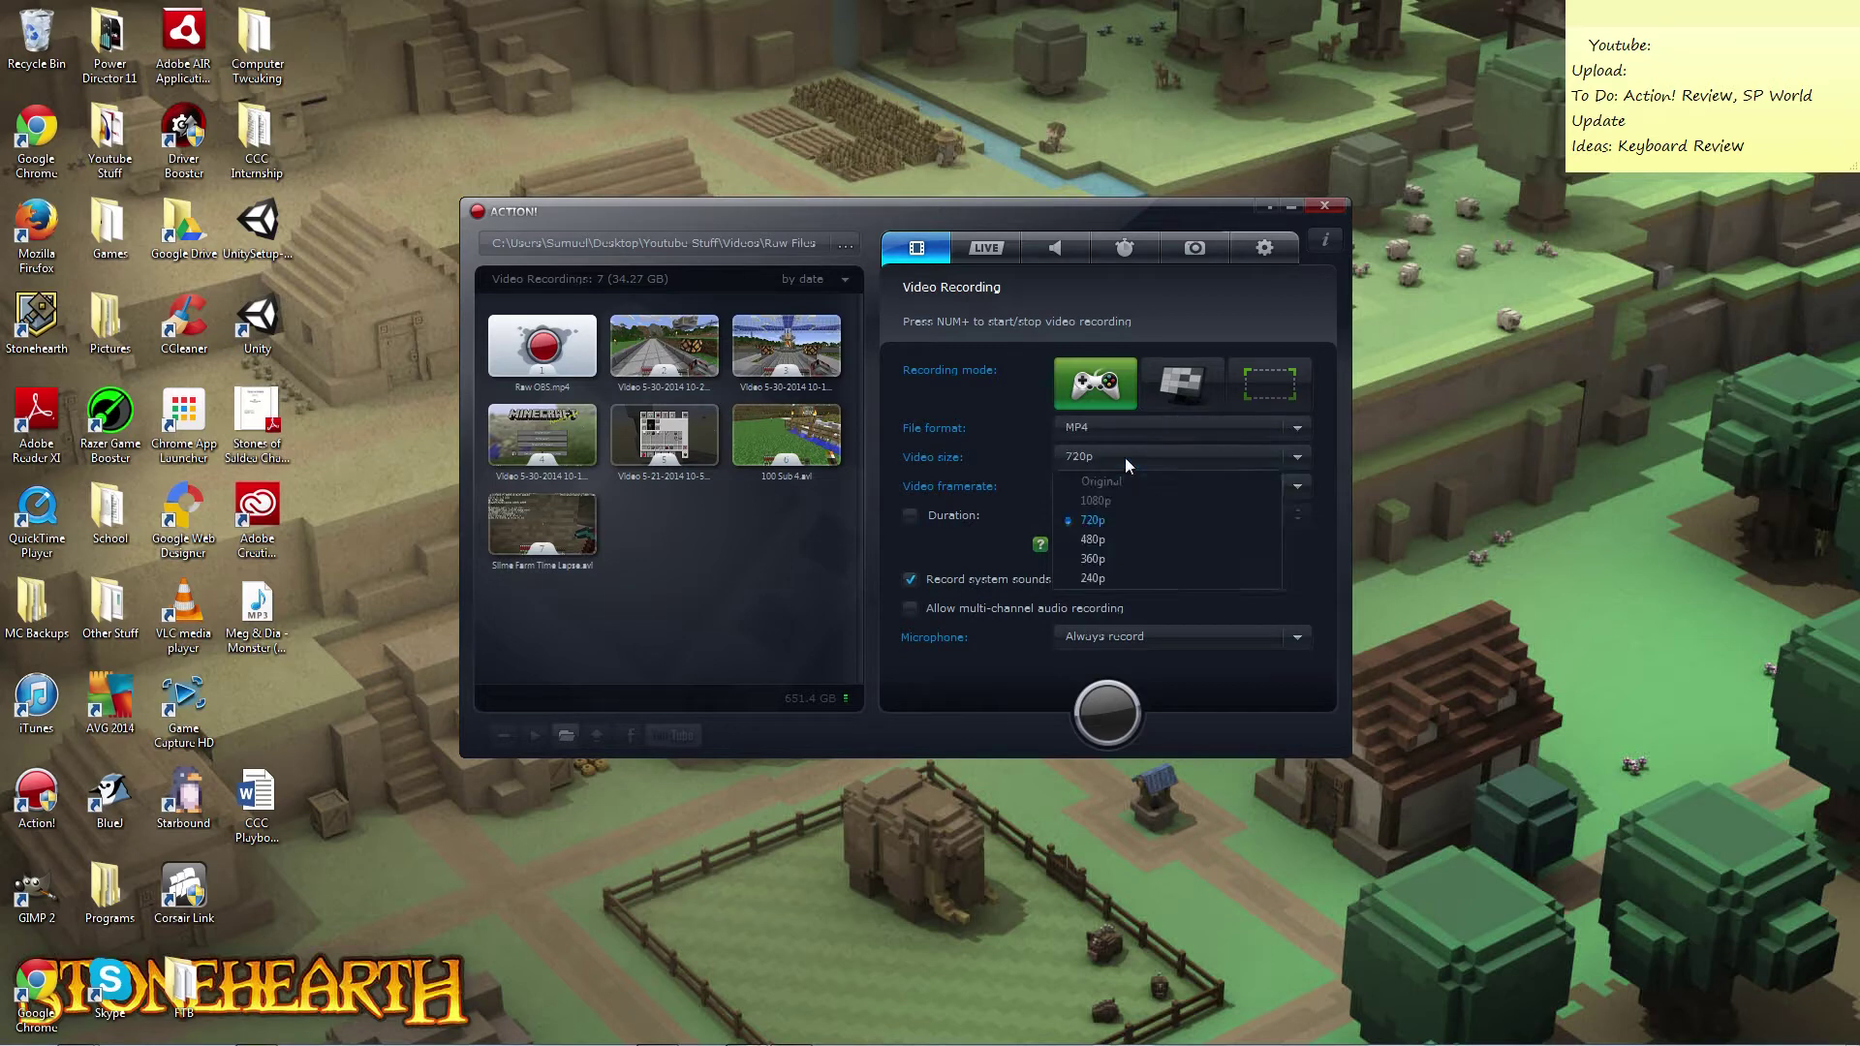
{"action": "left_click", "coordinate": [1114, 521]}
{"action": "left_click", "coordinate": [1136, 426]}
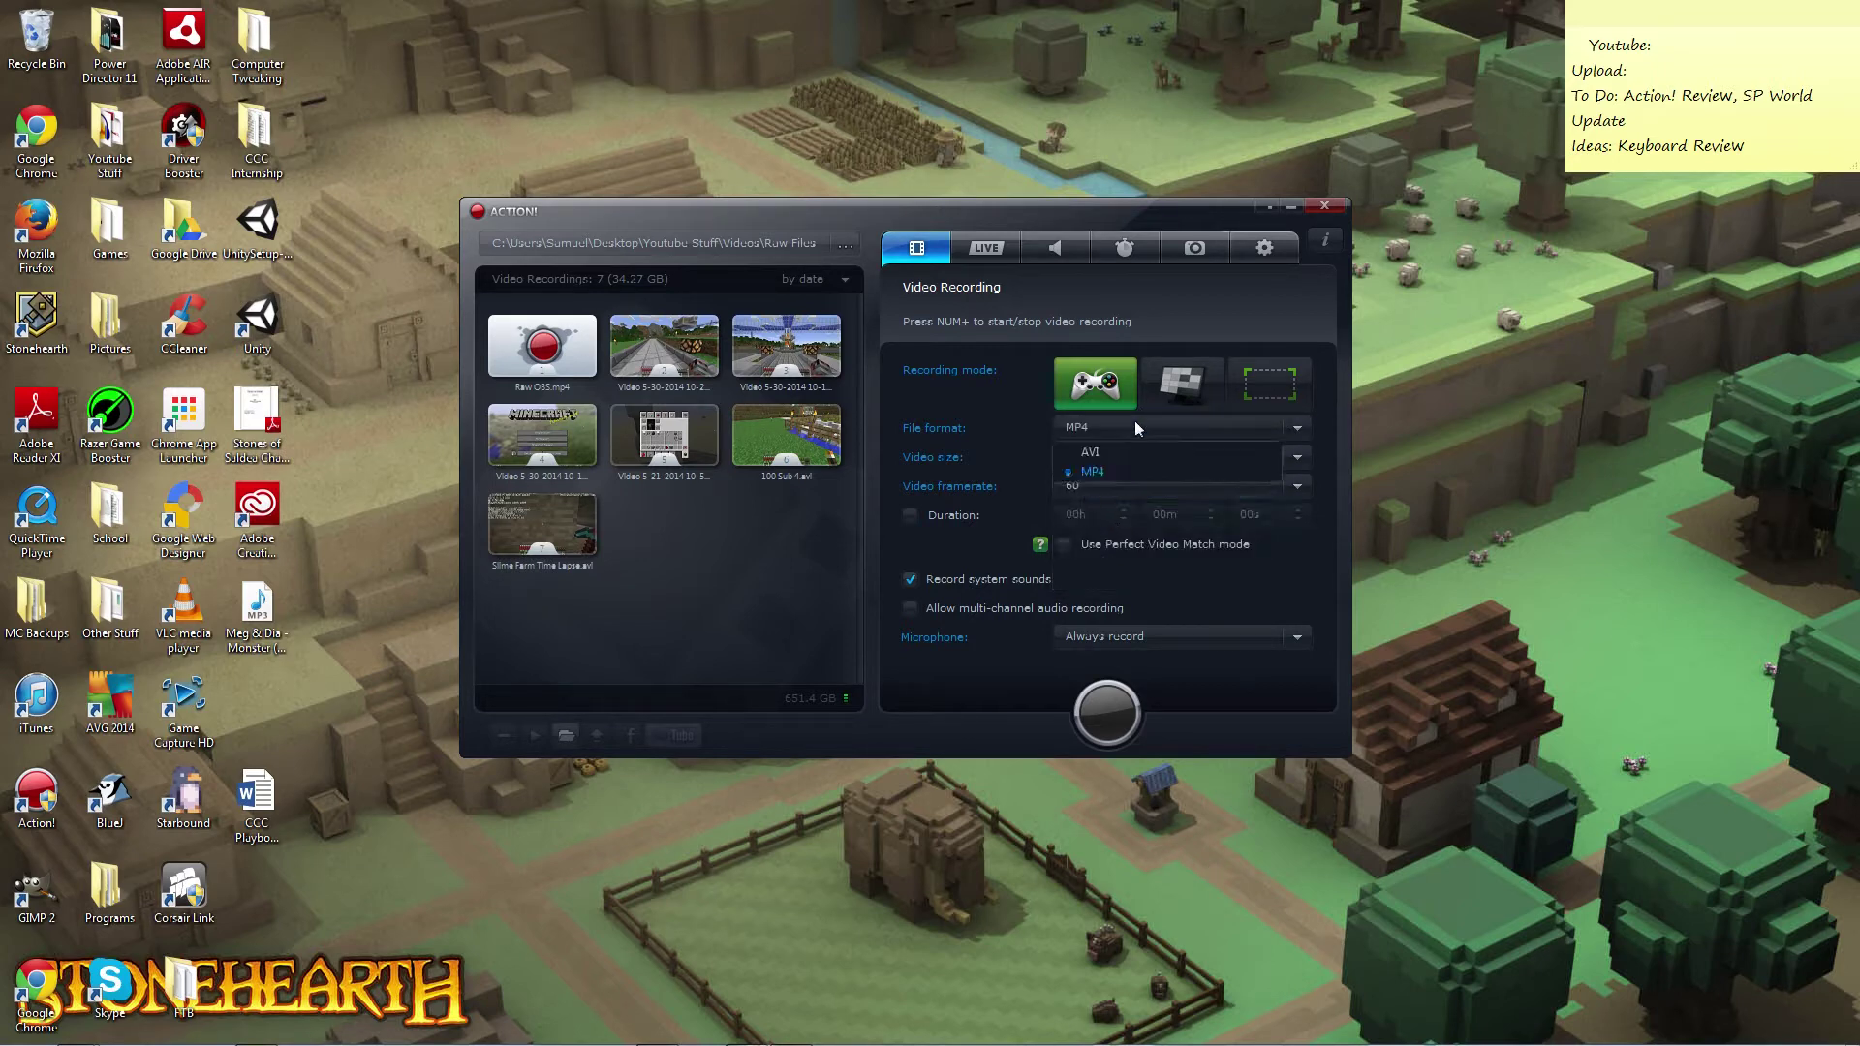
{"action": "left_click", "coordinate": [1118, 457]}
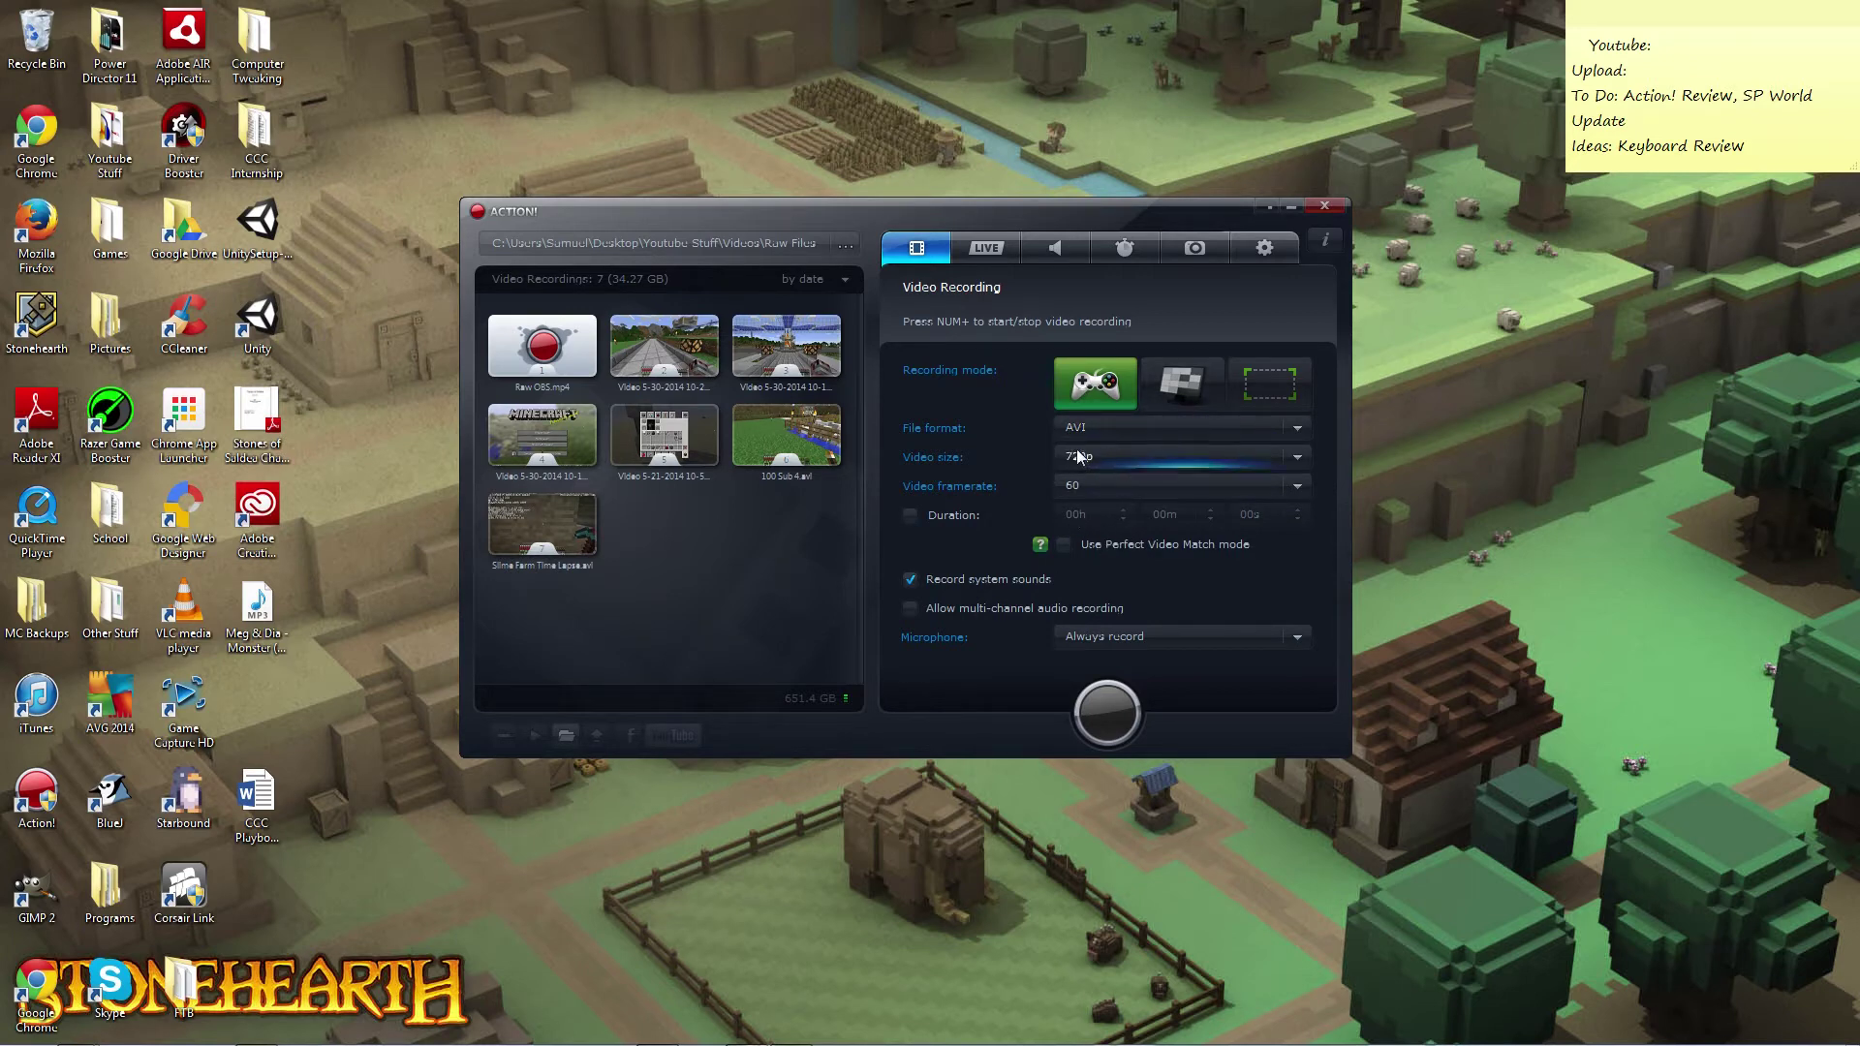
Try MP4 format, then reset the file format to AVI and video size to 1080p.
{"action": "left_click", "coordinate": [1142, 424]}
{"action": "left_click", "coordinate": [1146, 467]}
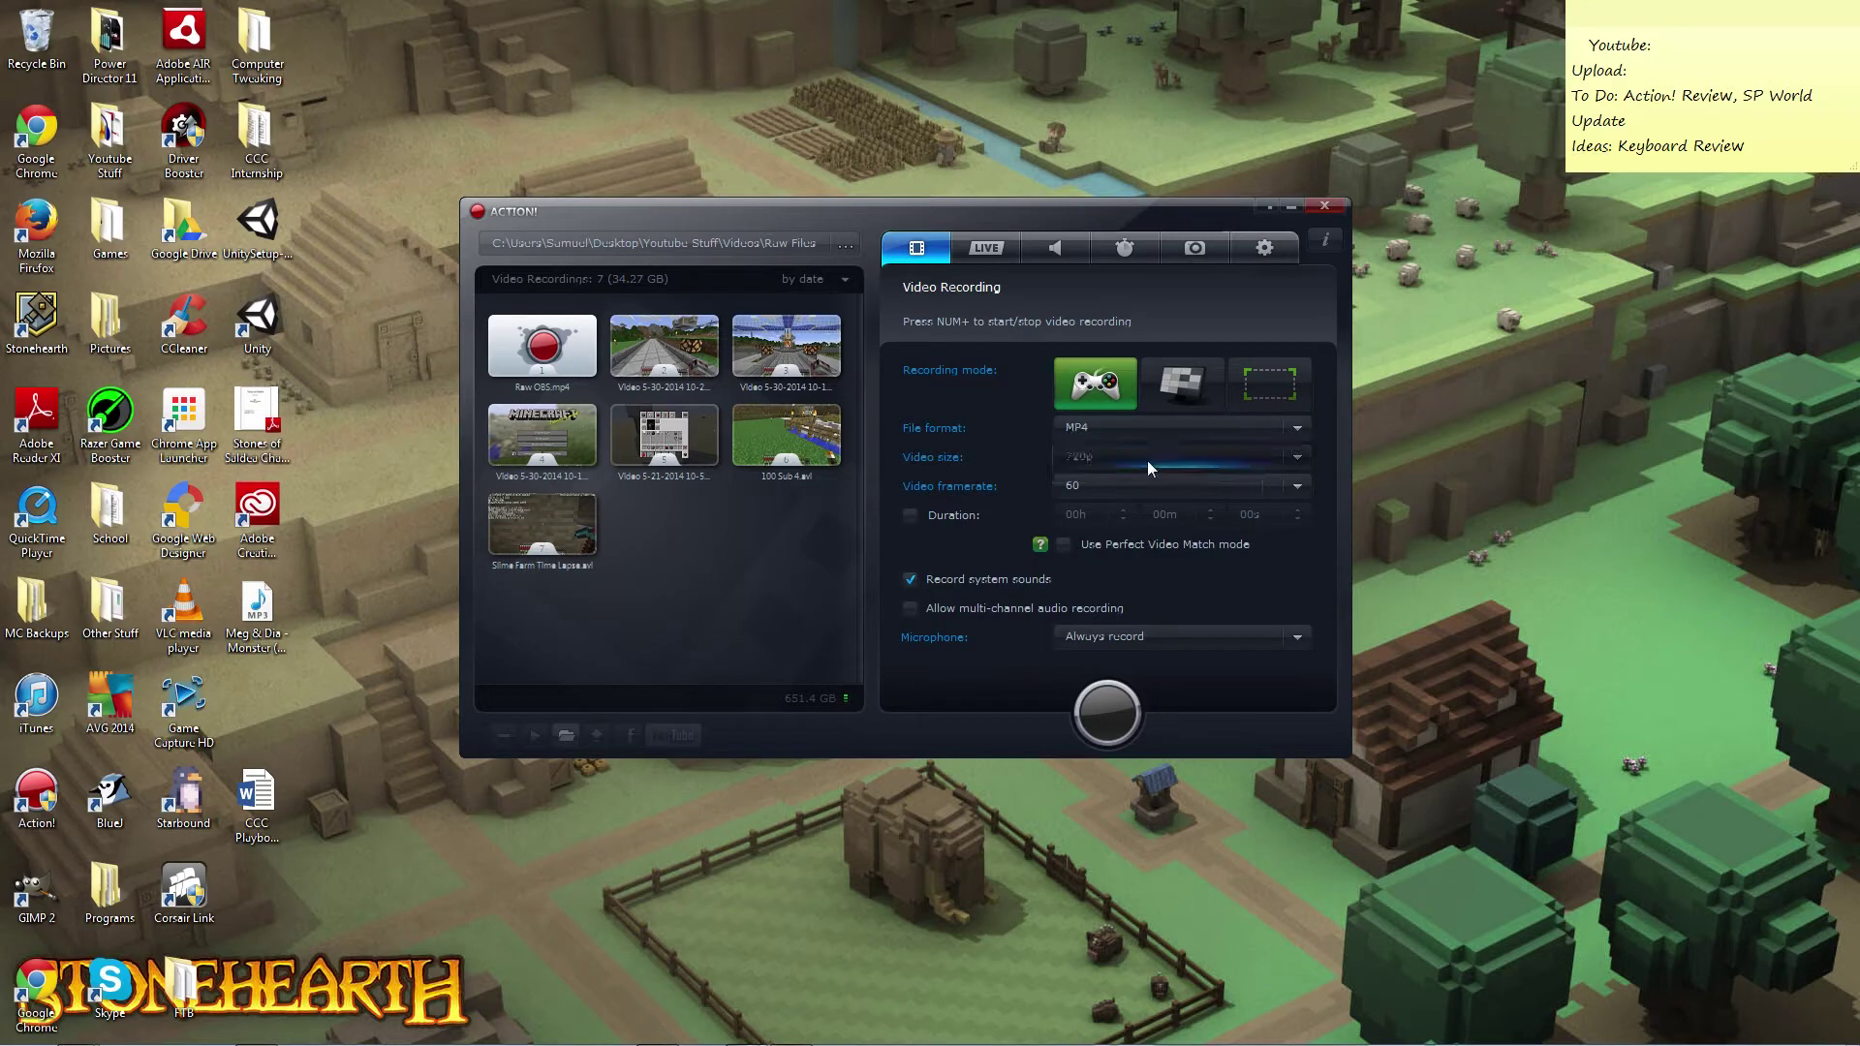
{"action": "left_click", "coordinate": [1147, 461]}
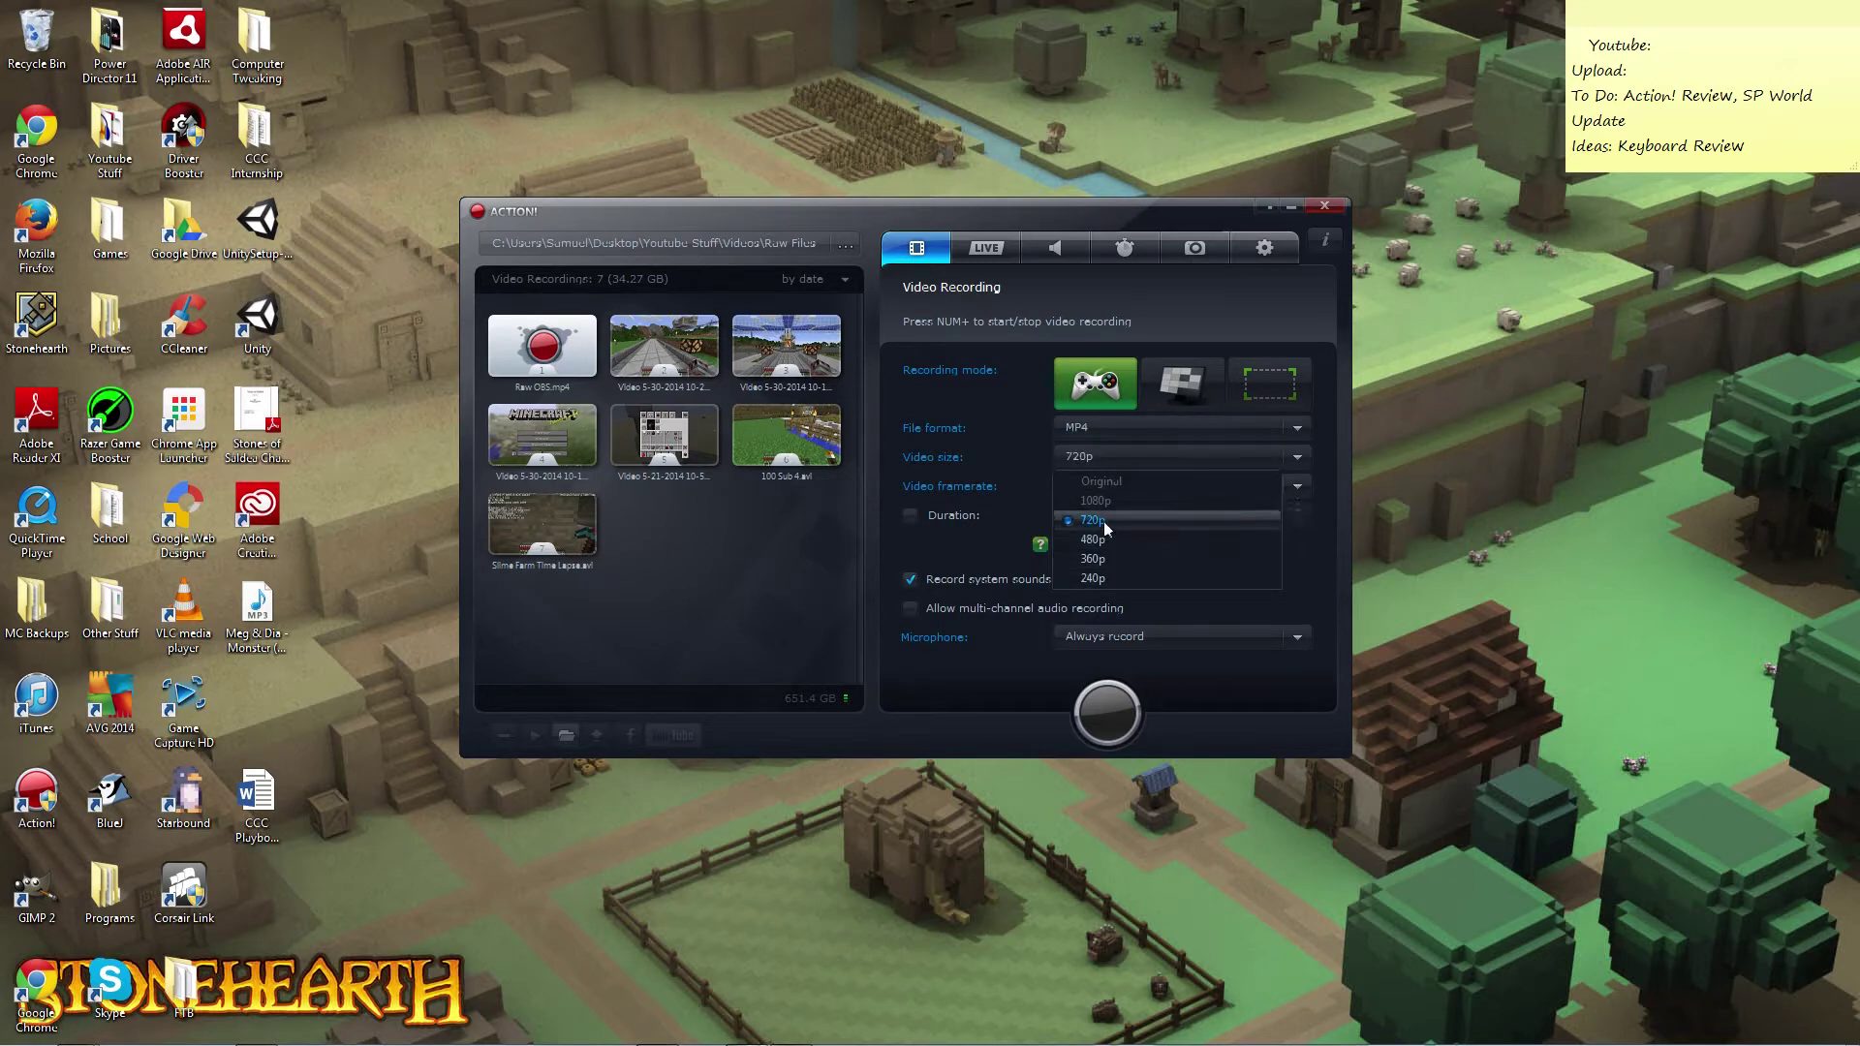
{"action": "left_click", "coordinate": [1118, 452]}
{"action": "left_click", "coordinate": [1141, 426]}
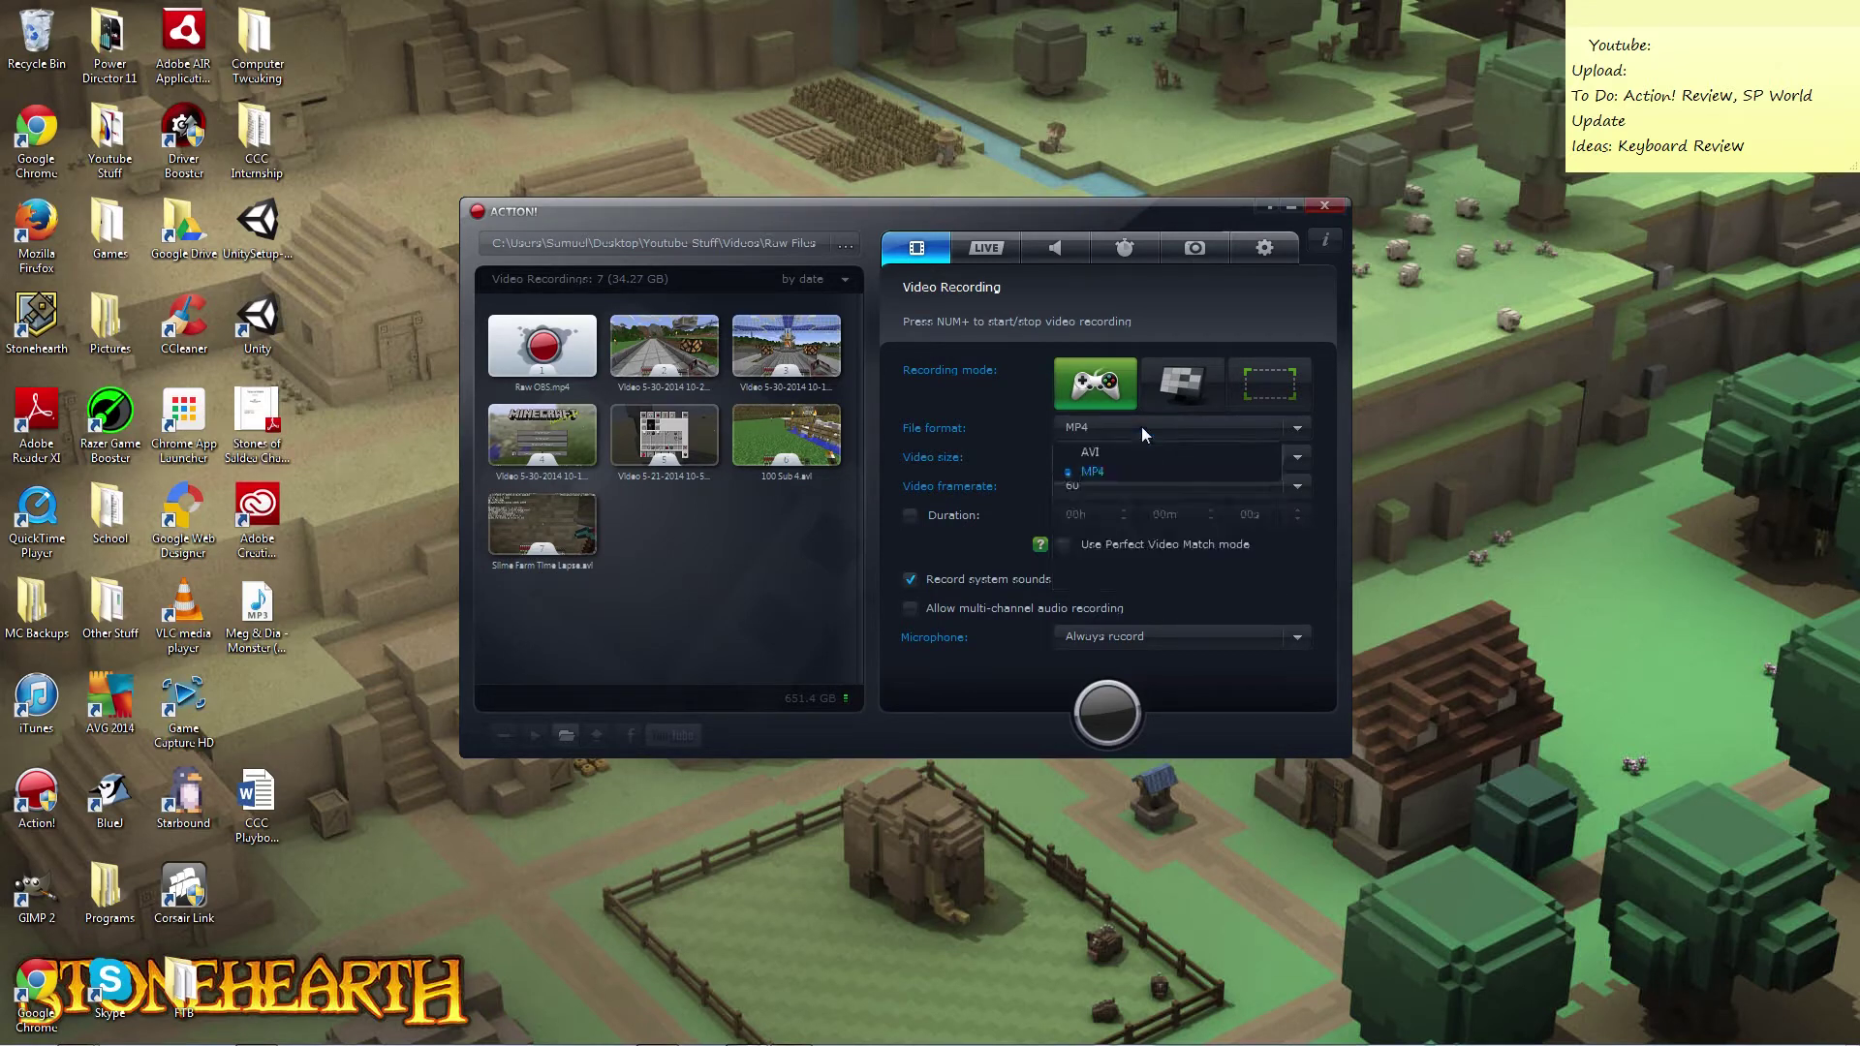
{"action": "left_click", "coordinate": [1144, 449]}
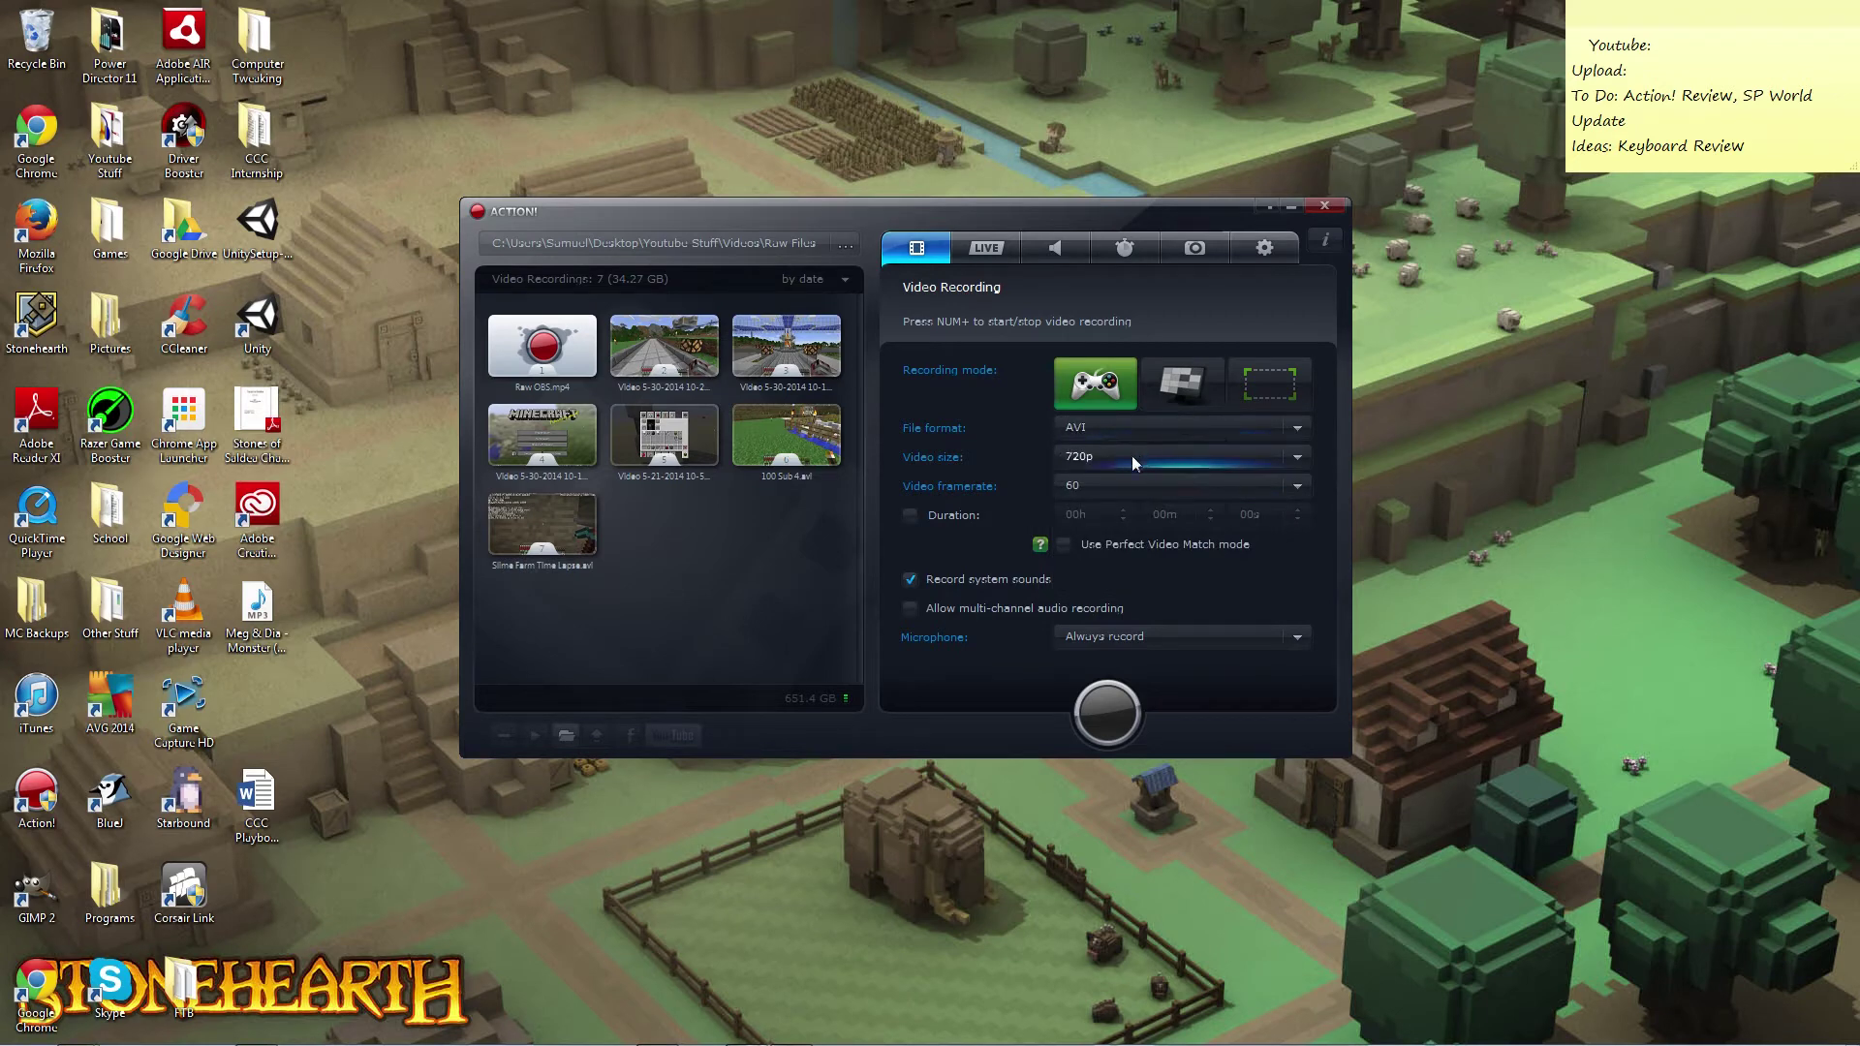
{"action": "left_click", "coordinate": [1131, 455]}
{"action": "left_click", "coordinate": [1123, 496]}
{"action": "left_click", "coordinate": [1148, 635]}
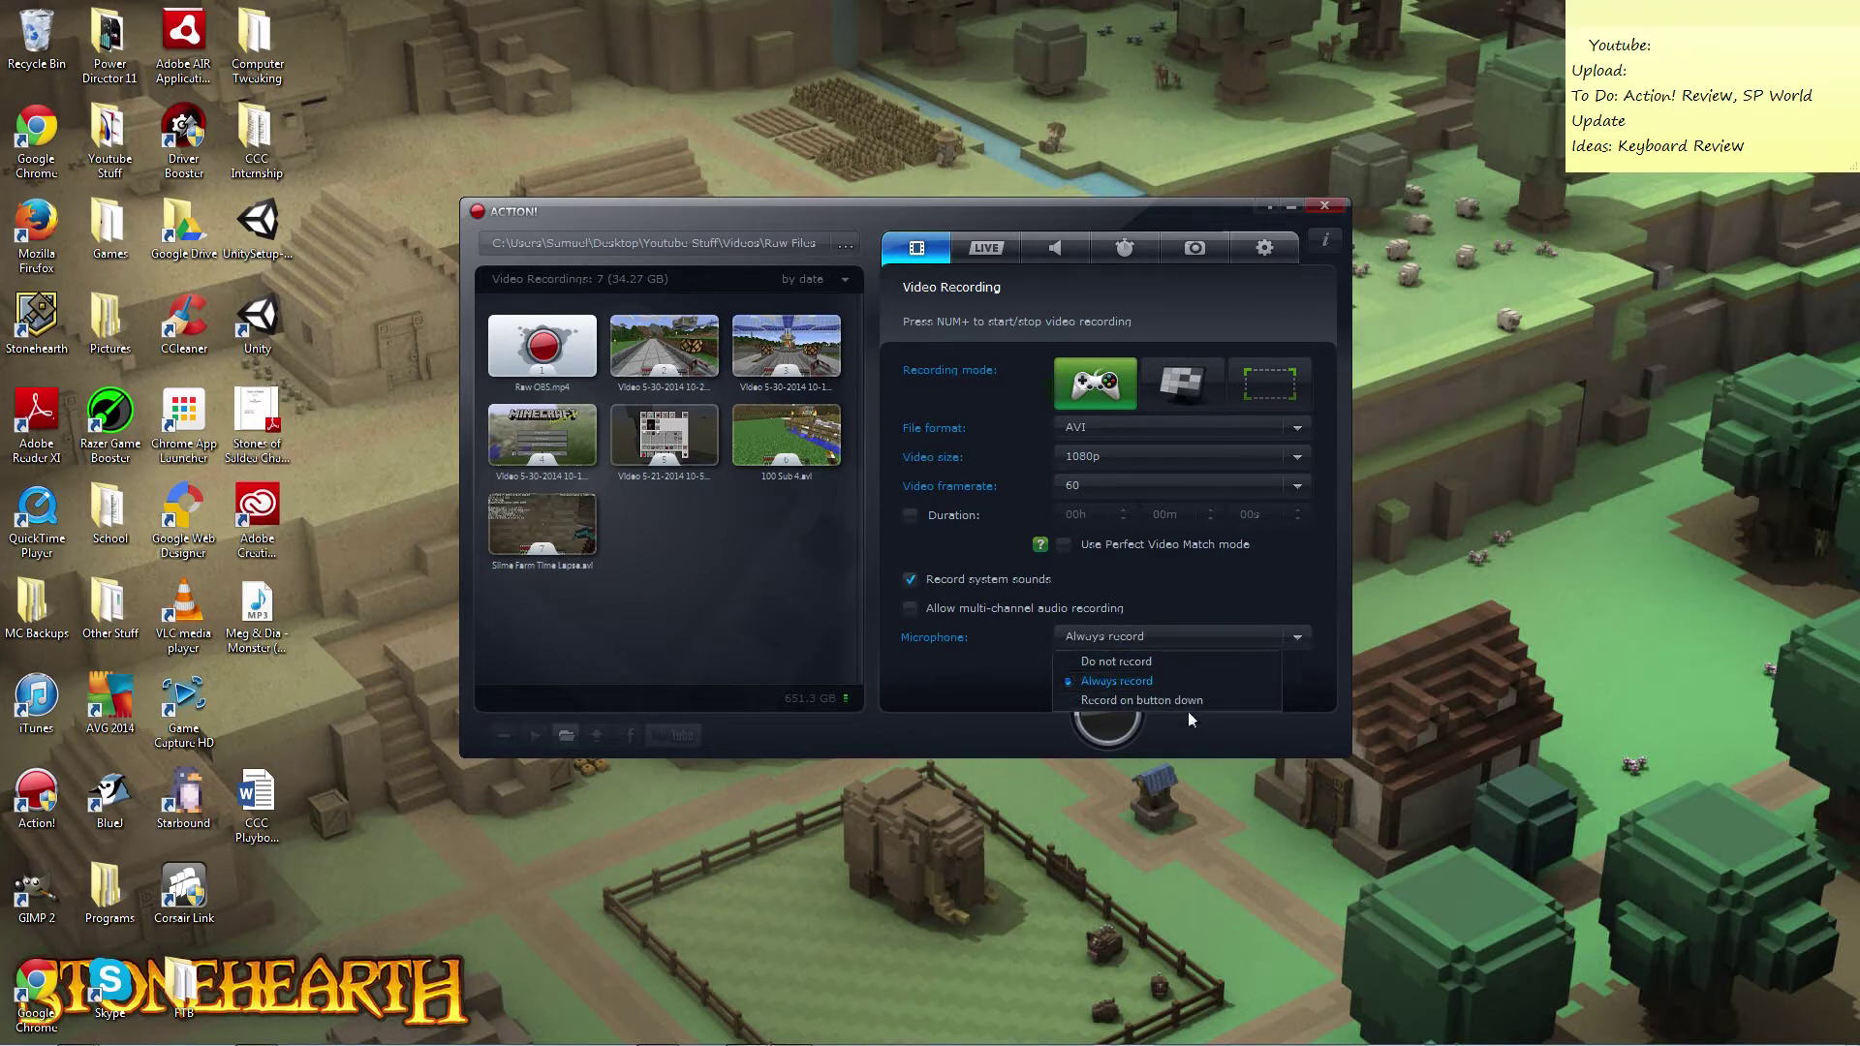
{"action": "left_click", "coordinate": [980, 678]}
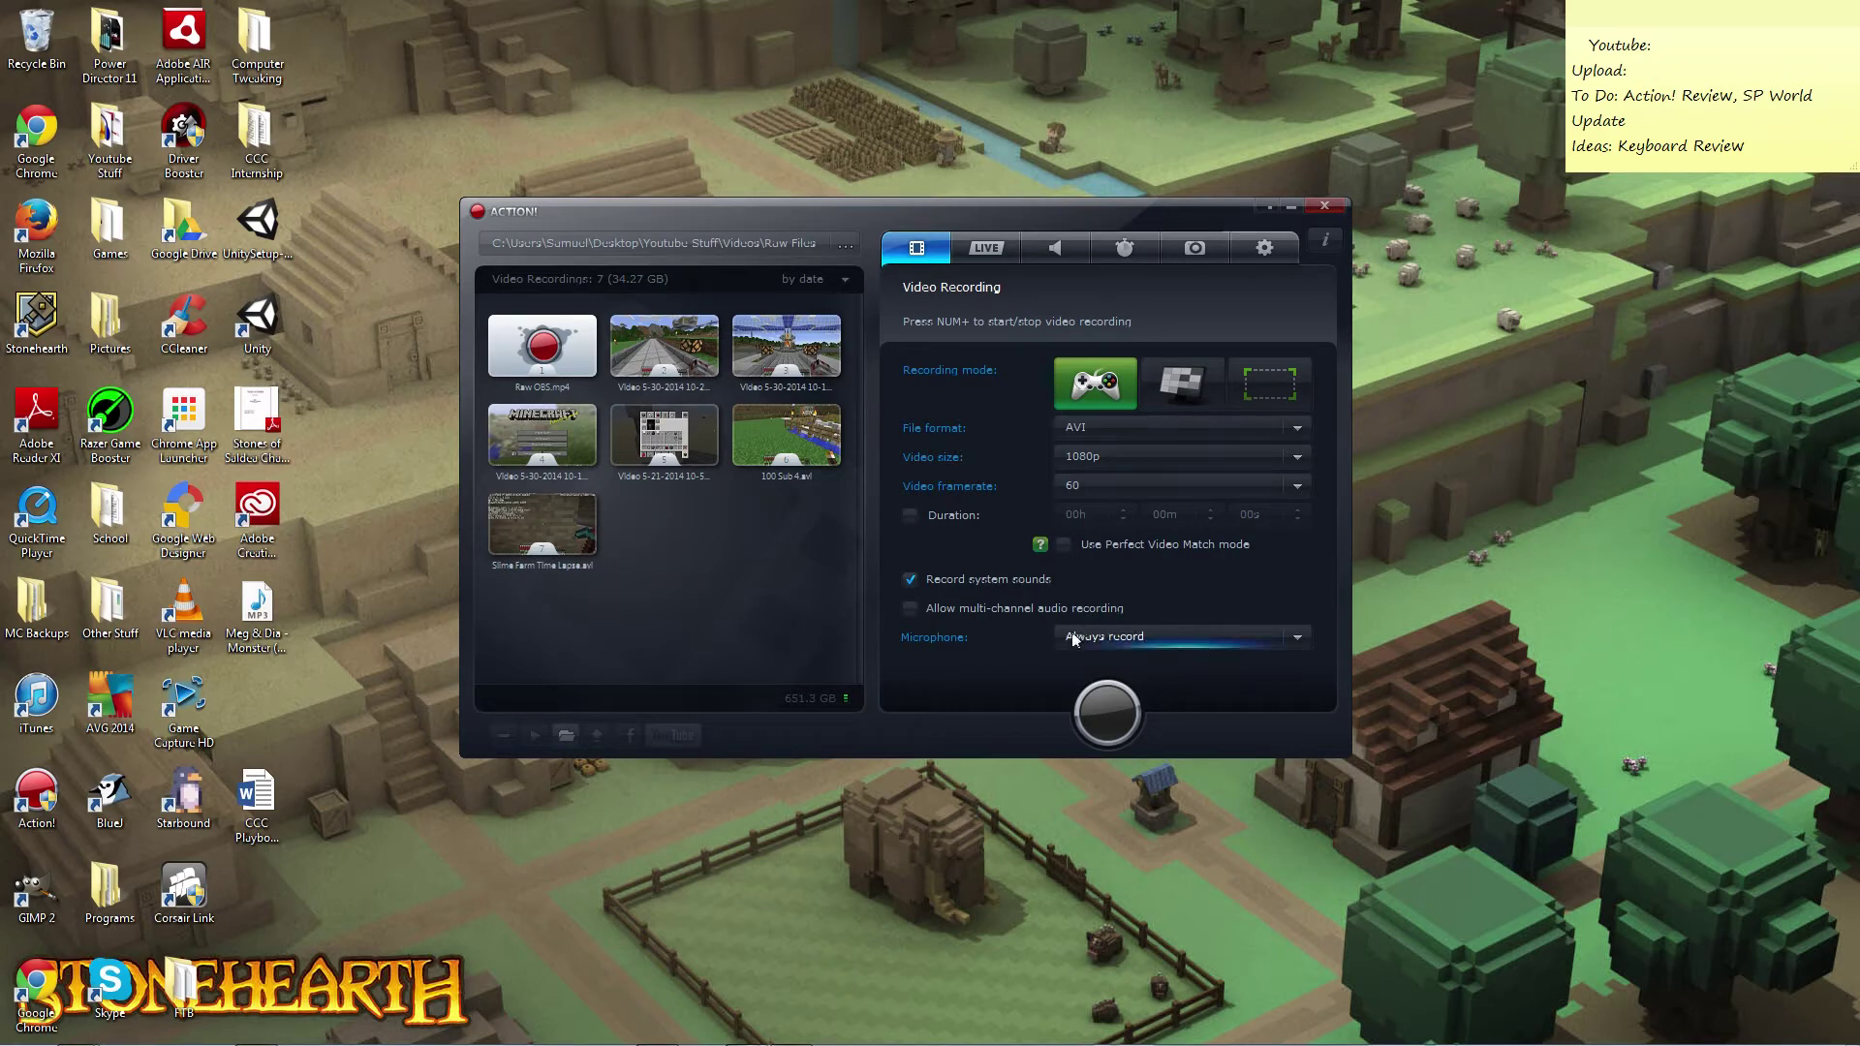
{"action": "left_click", "coordinate": [1119, 635]}
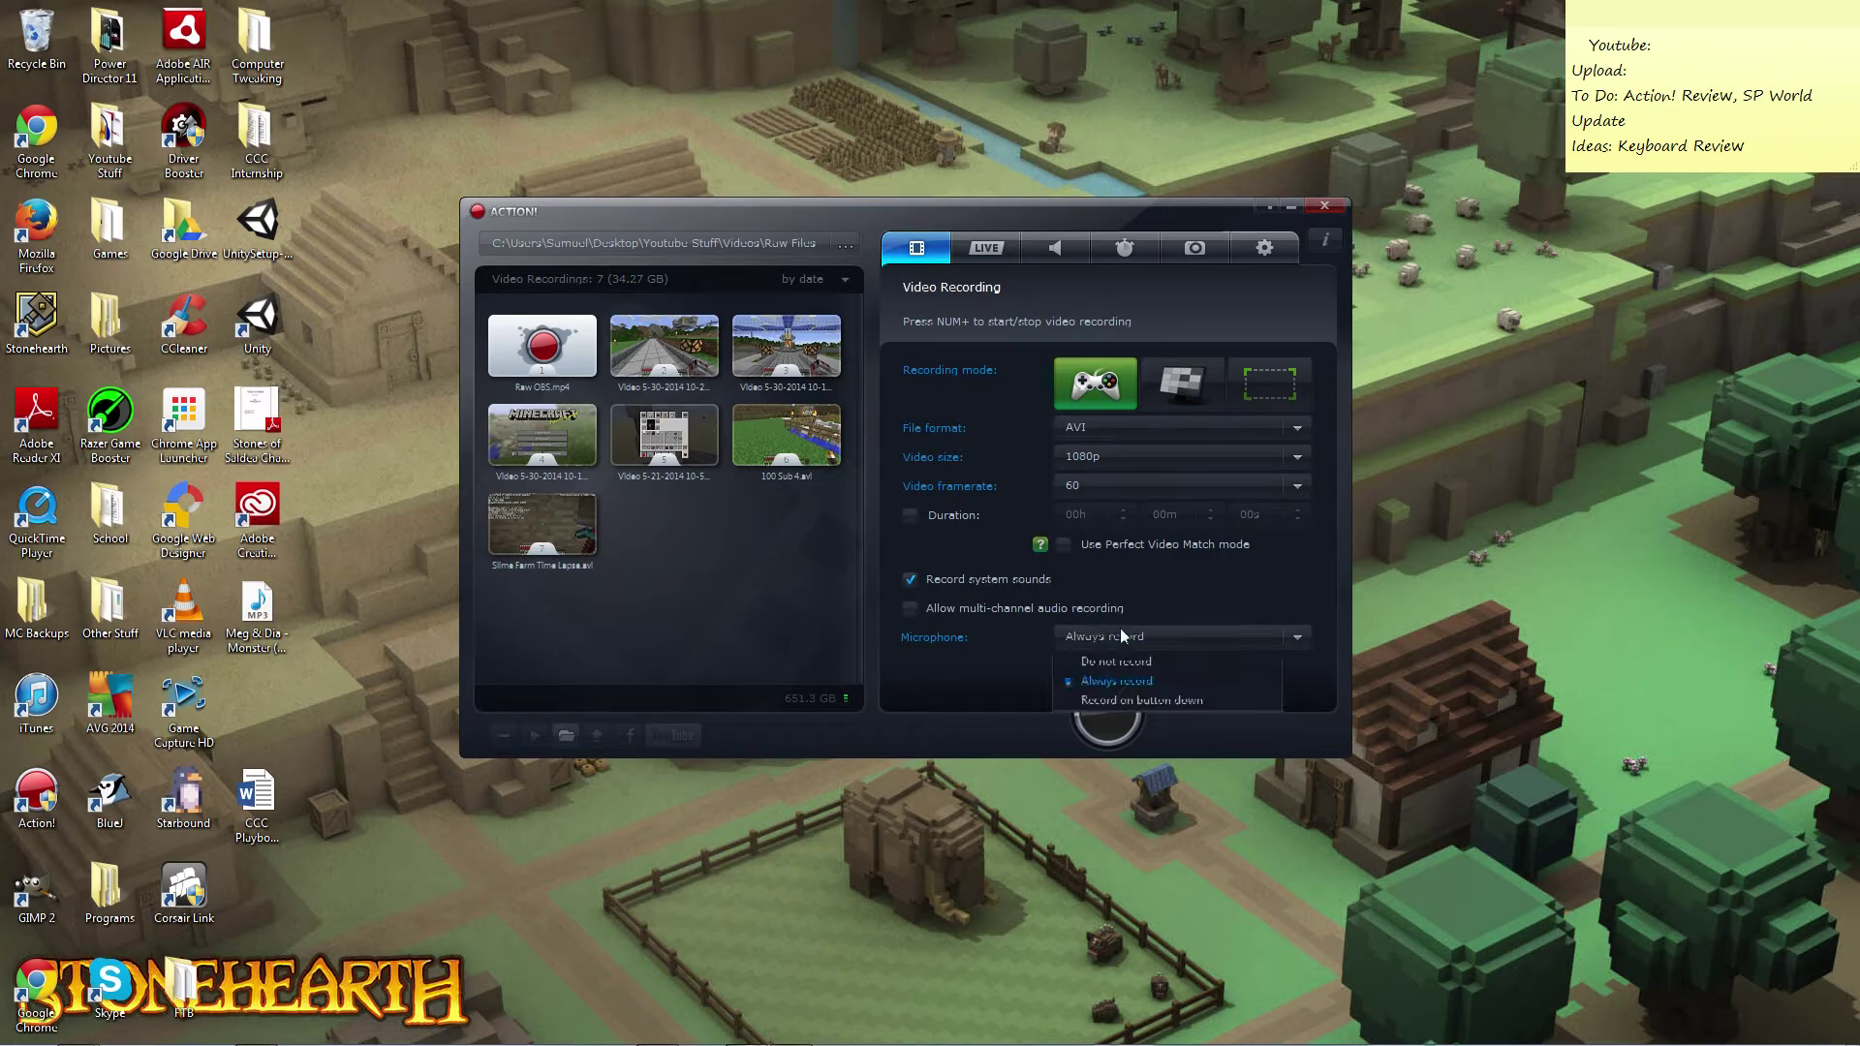
{"action": "left_click", "coordinate": [992, 678]}
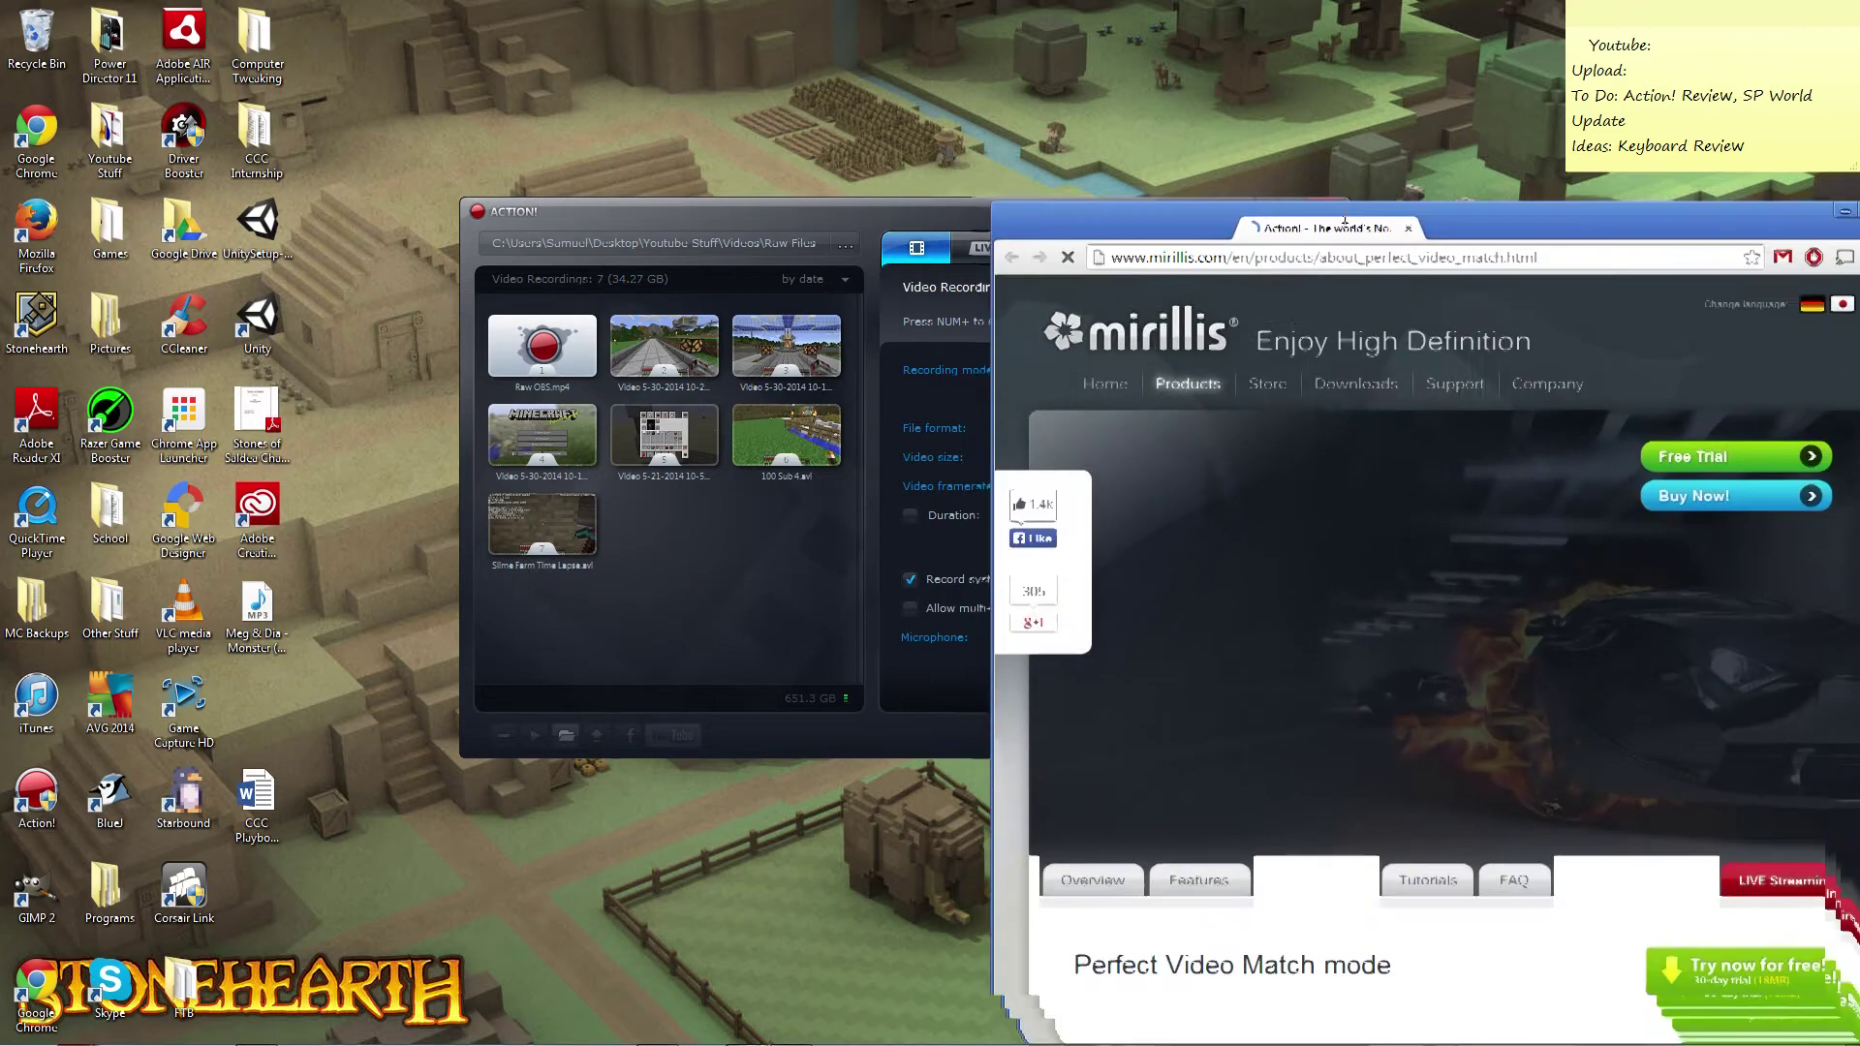
{"action": "scroll", "coordinate": [1011, 520], "scroll_direction": "down", "scroll_amount": 5}
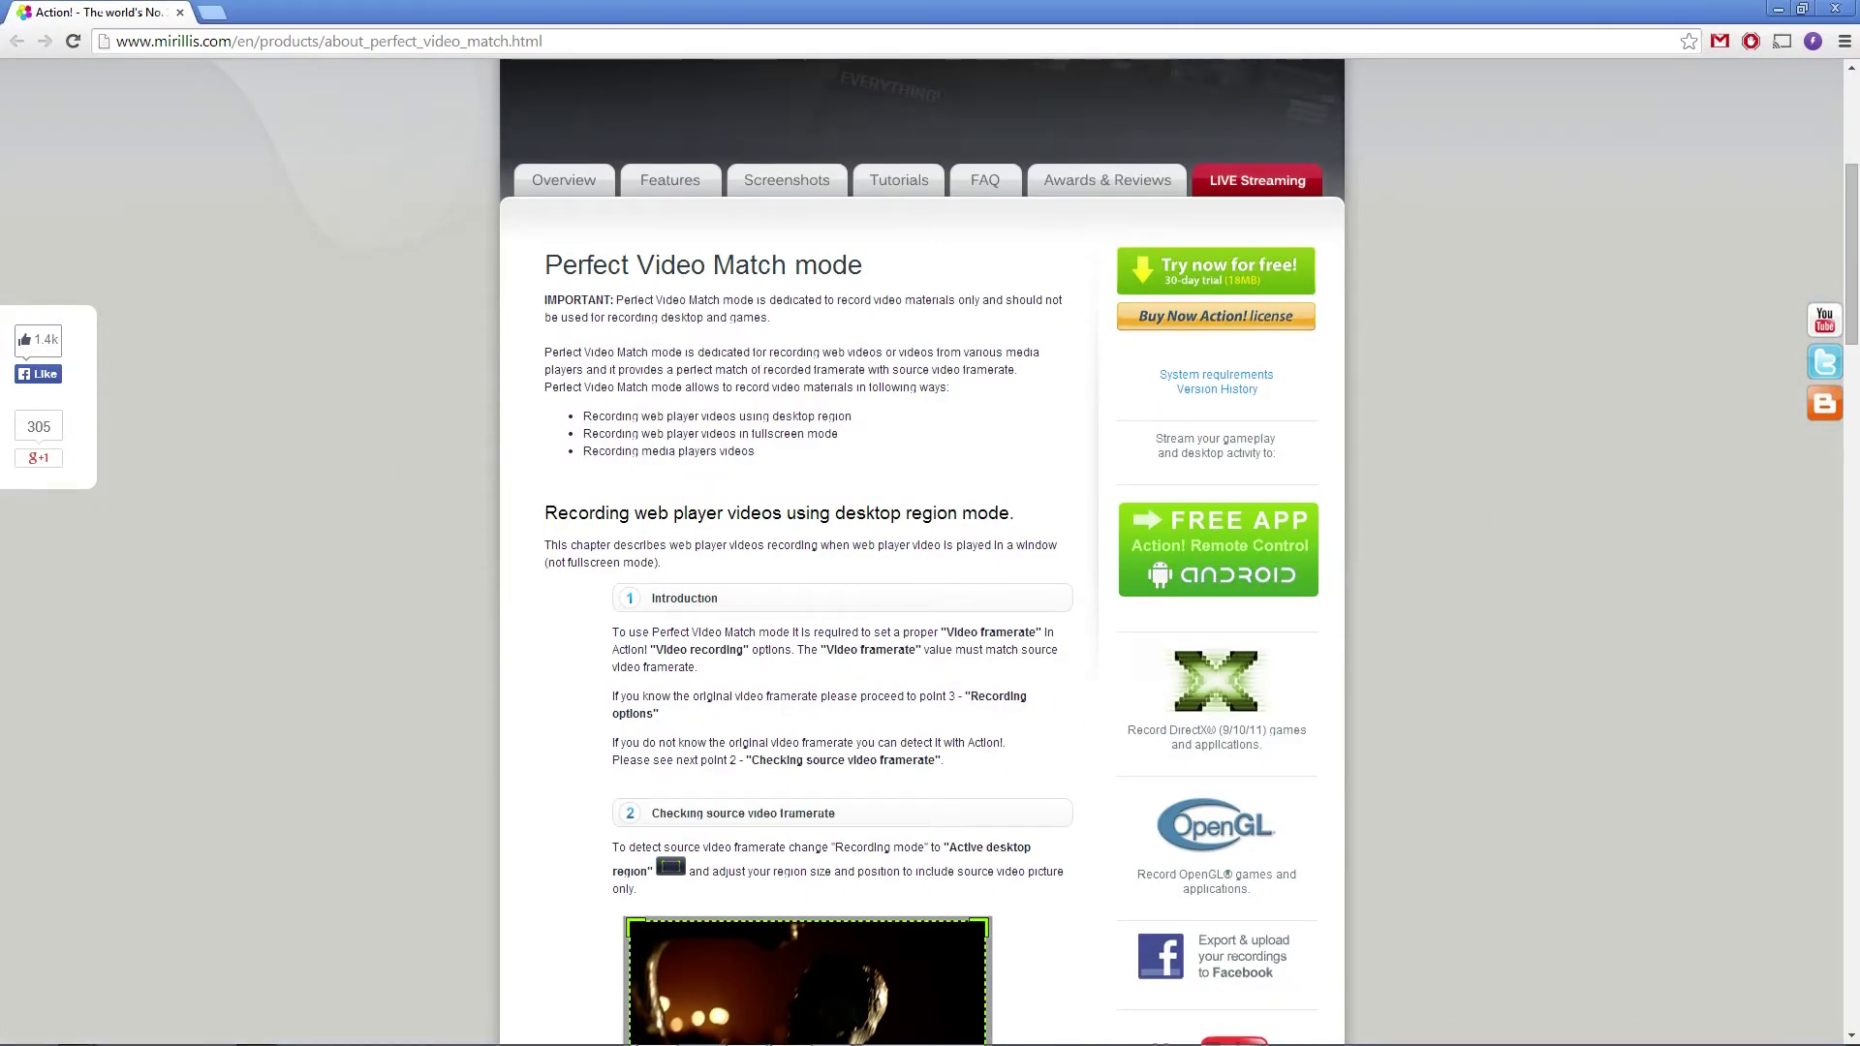
{"action": "scroll", "coordinate": [820, 466], "scroll_direction": "down", "scroll_amount": 3}
{"action": "scroll", "coordinate": [821, 466], "scroll_direction": "up", "scroll_amount": 1}
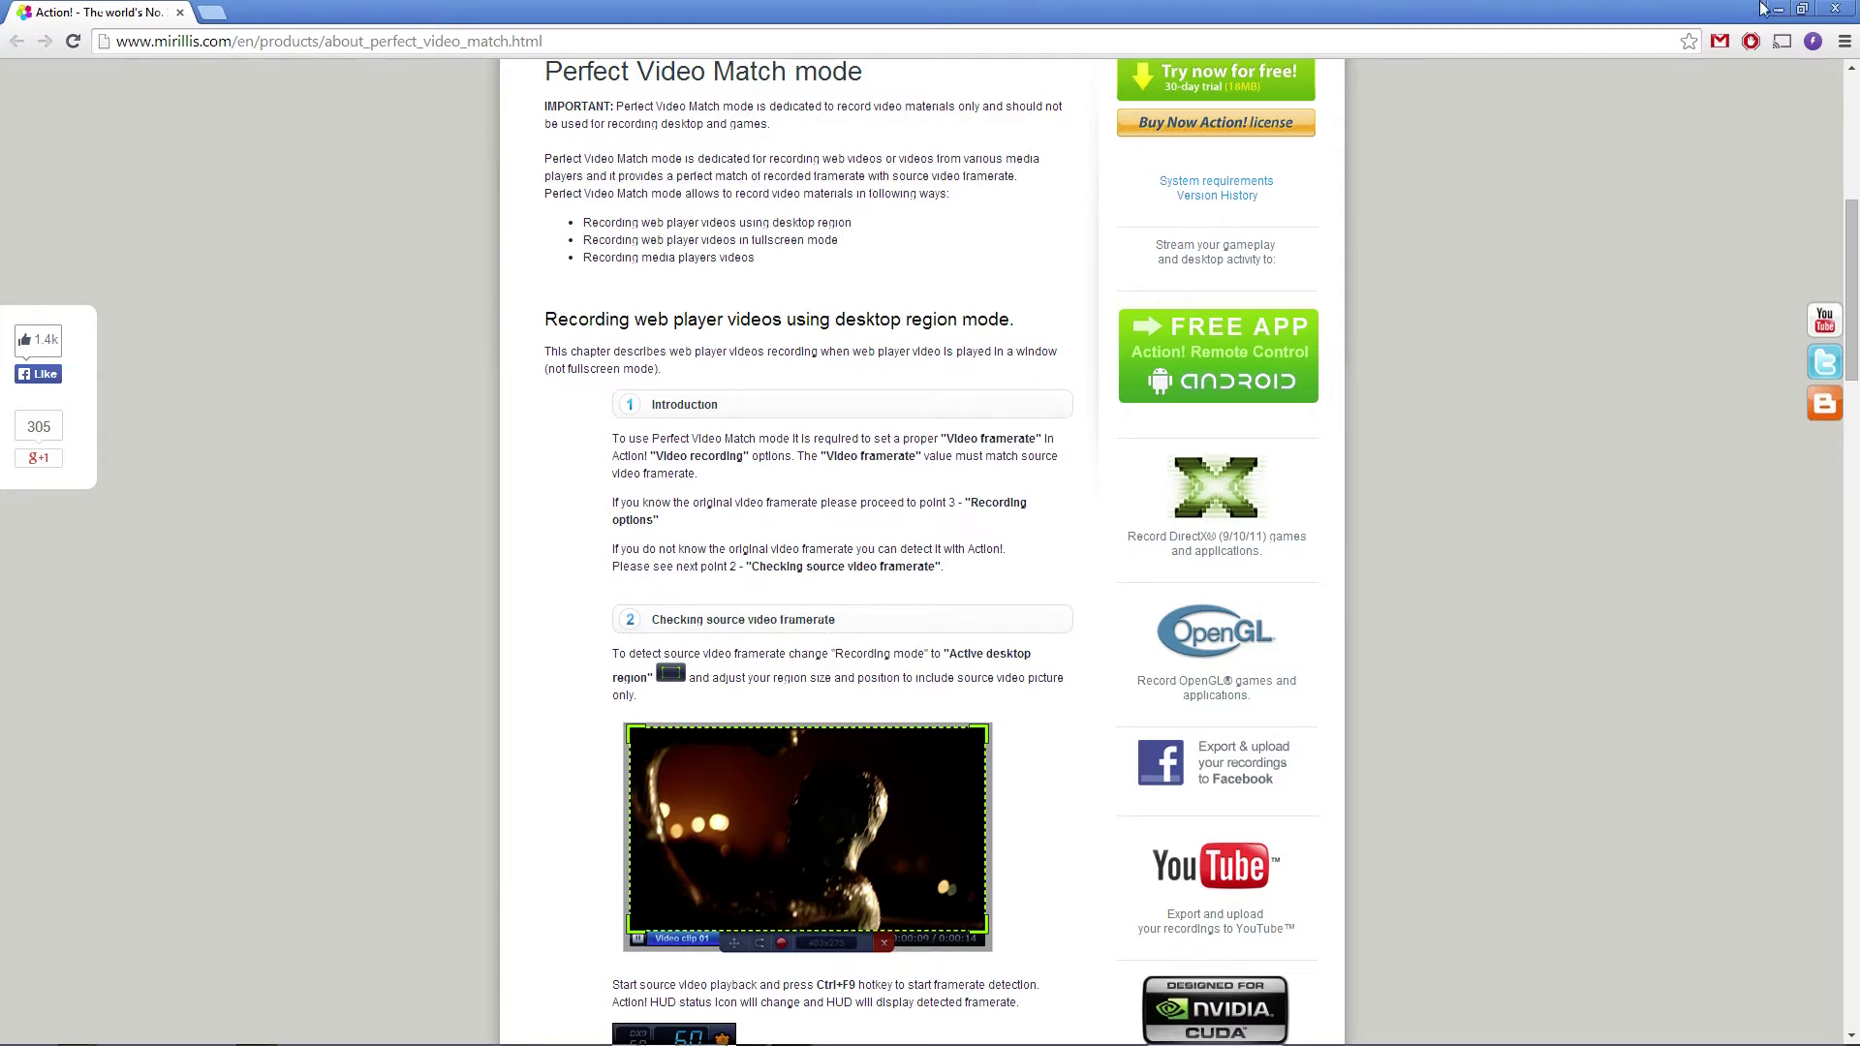
{"action": "left_click", "coordinate": [1834, 7]}
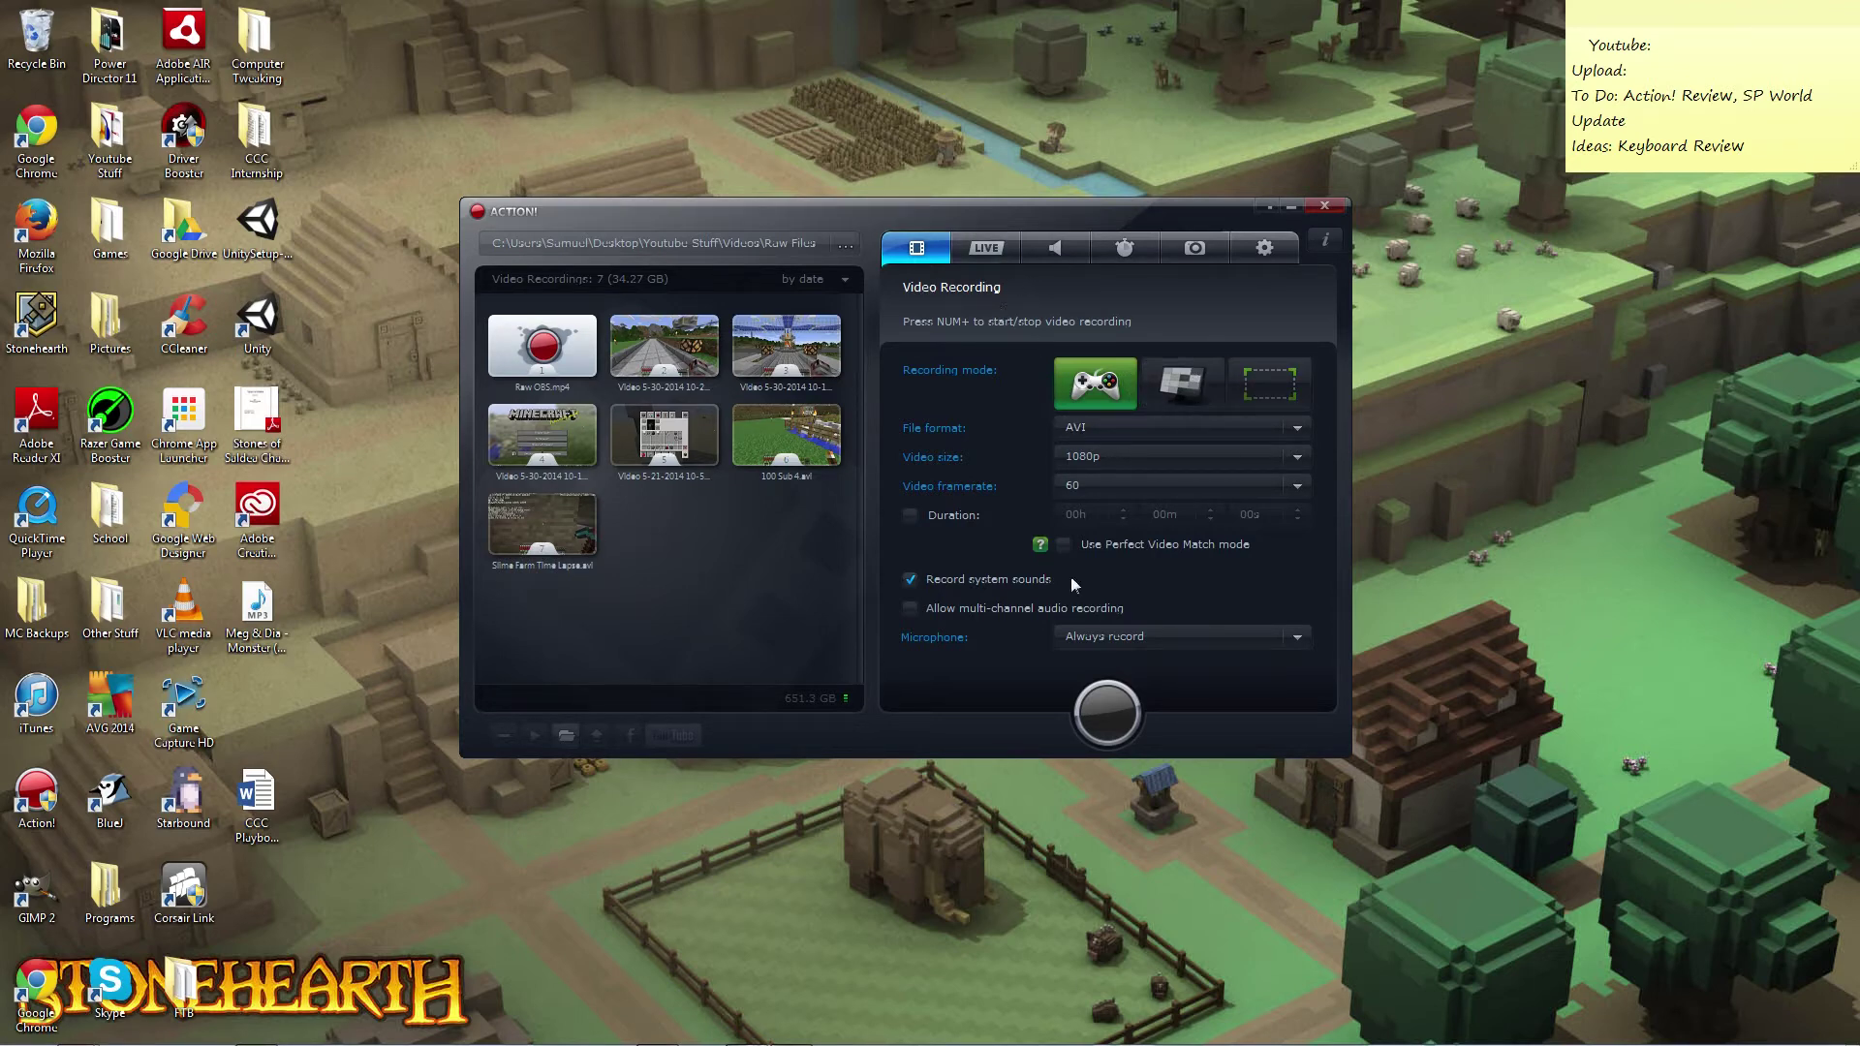
Open the LIVE streaming panel and switch between its broadcast settings and status sub-tabs.
{"action": "left_click", "coordinate": [988, 254]}
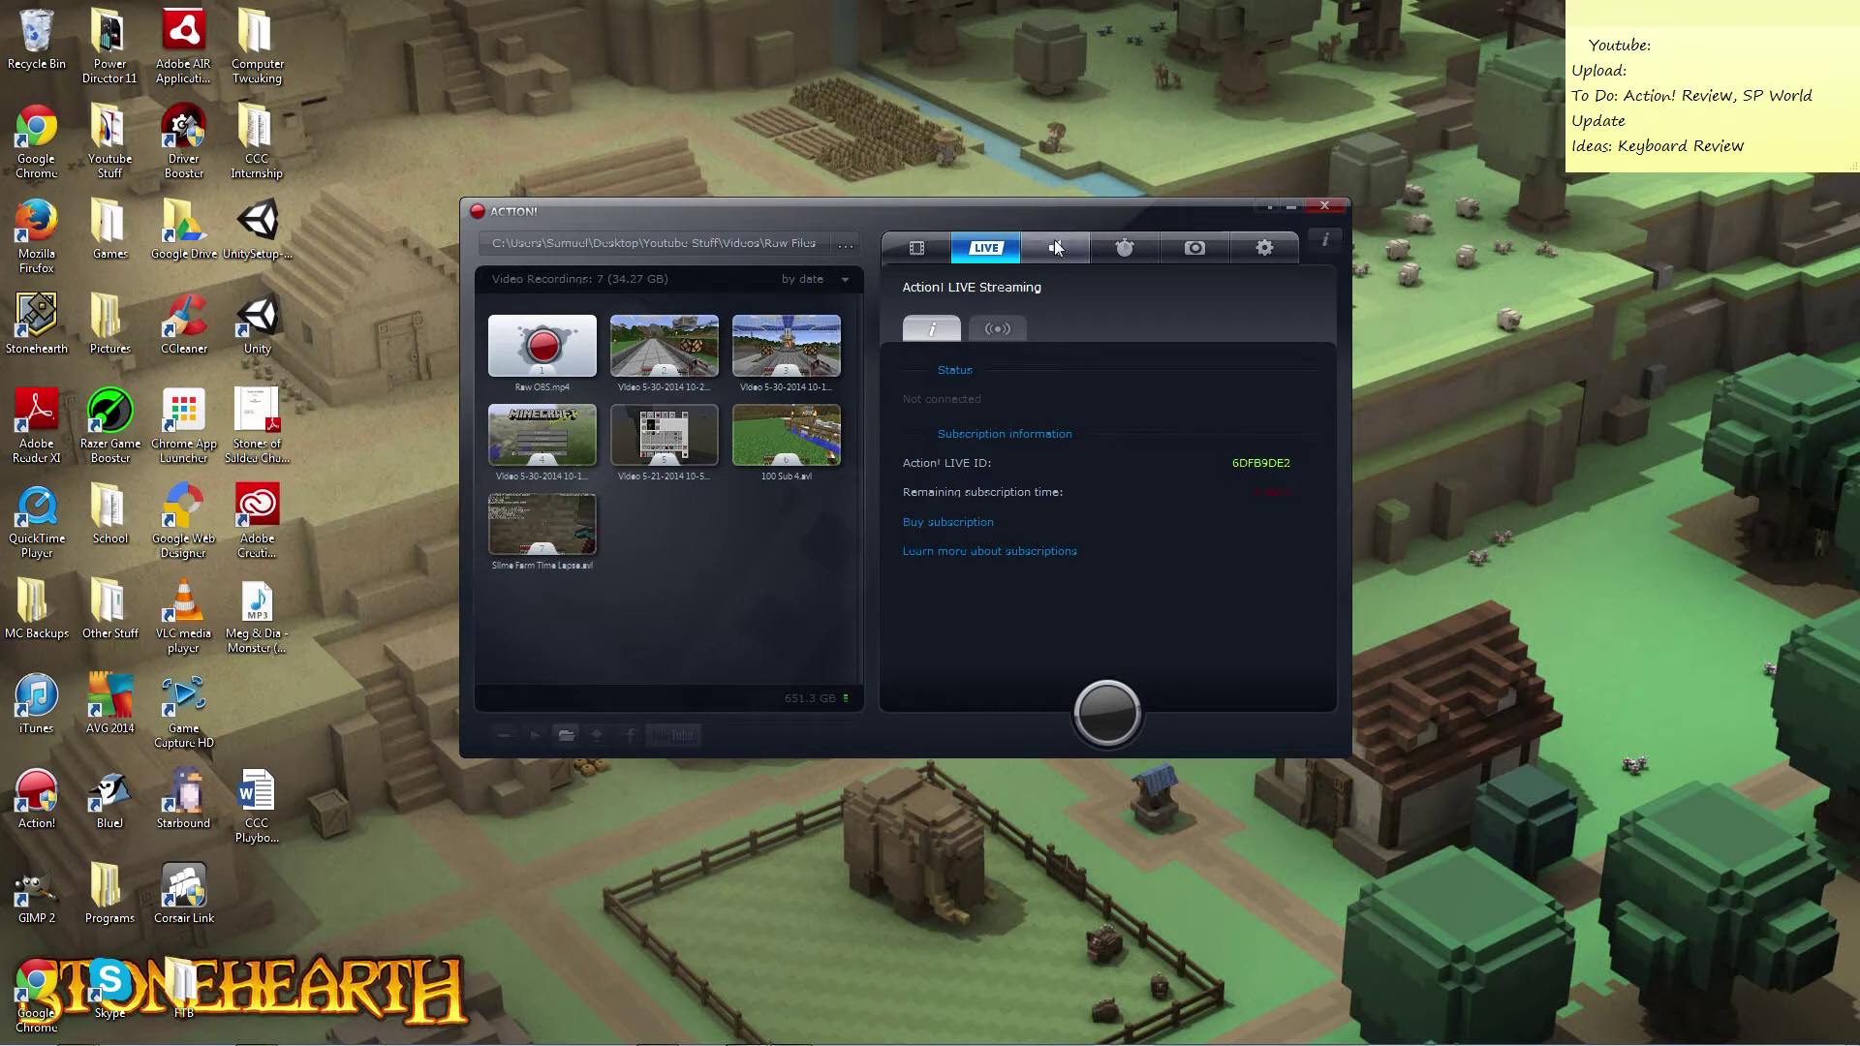
{"action": "left_click", "coordinate": [1000, 328]}
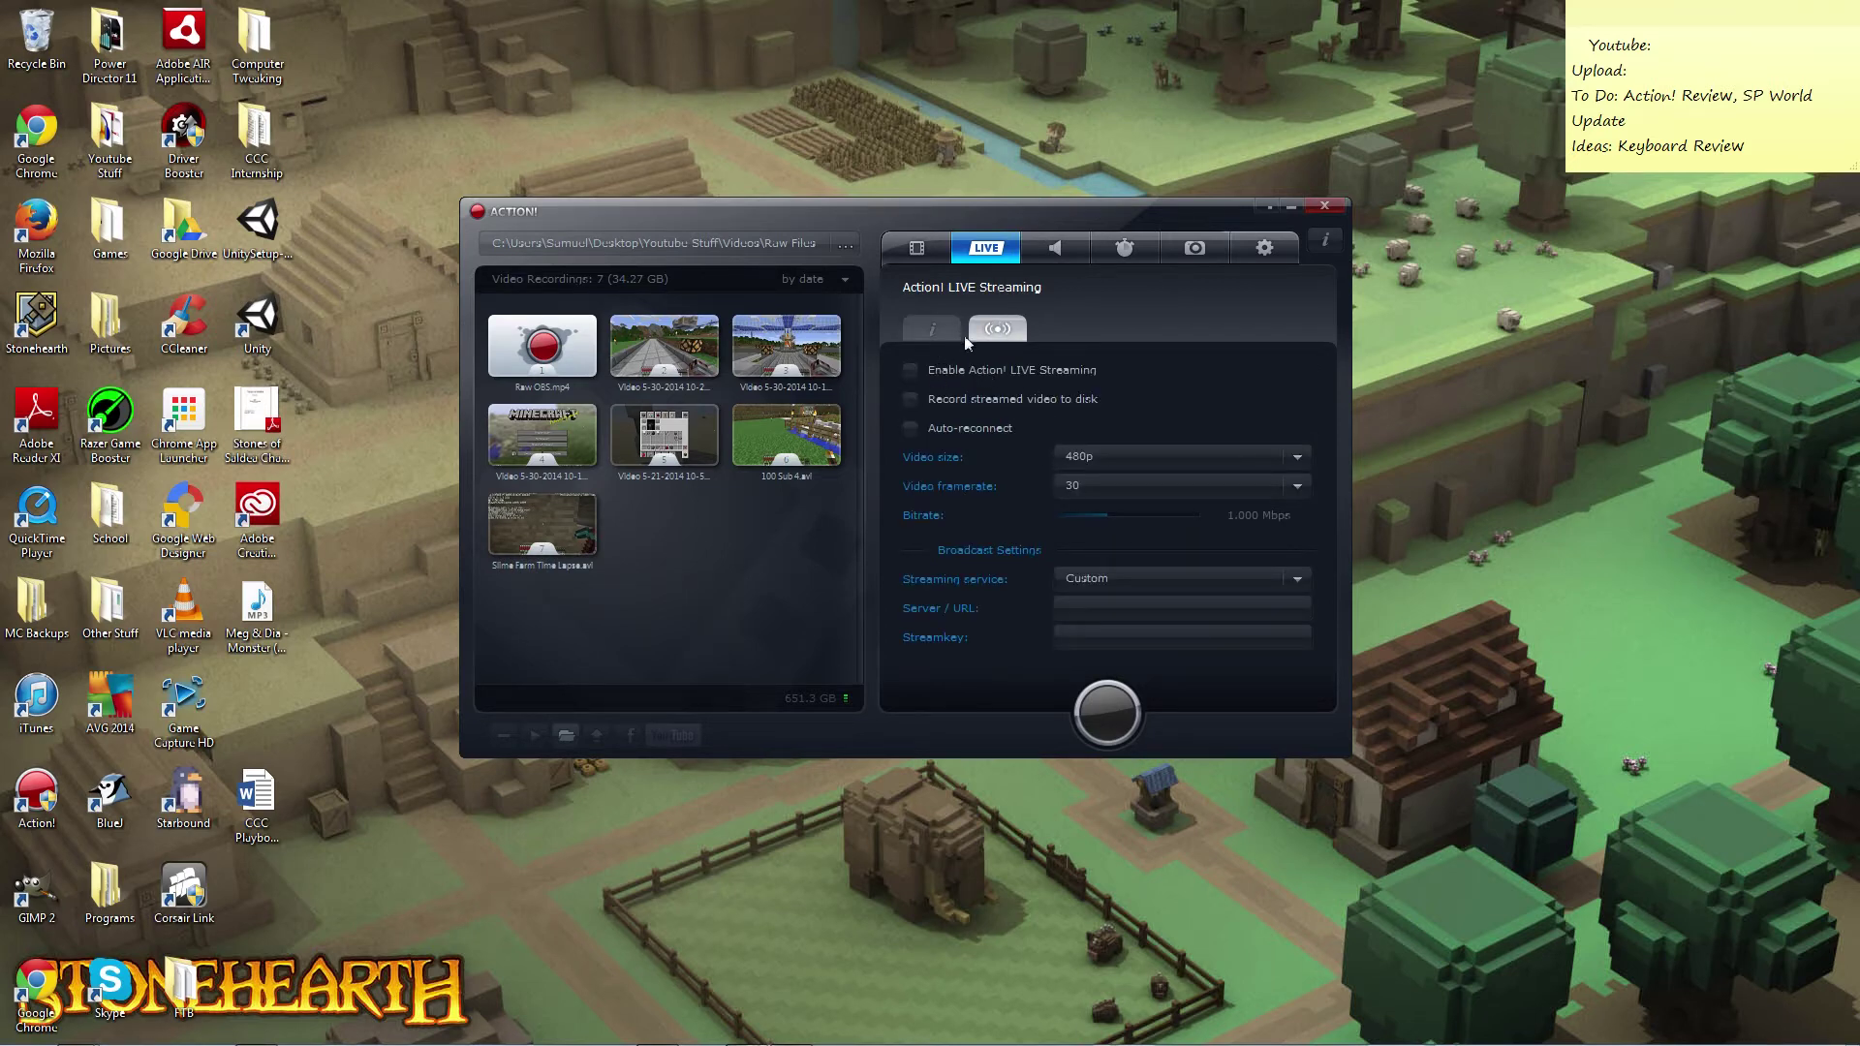
{"action": "left_click", "coordinate": [1100, 456]}
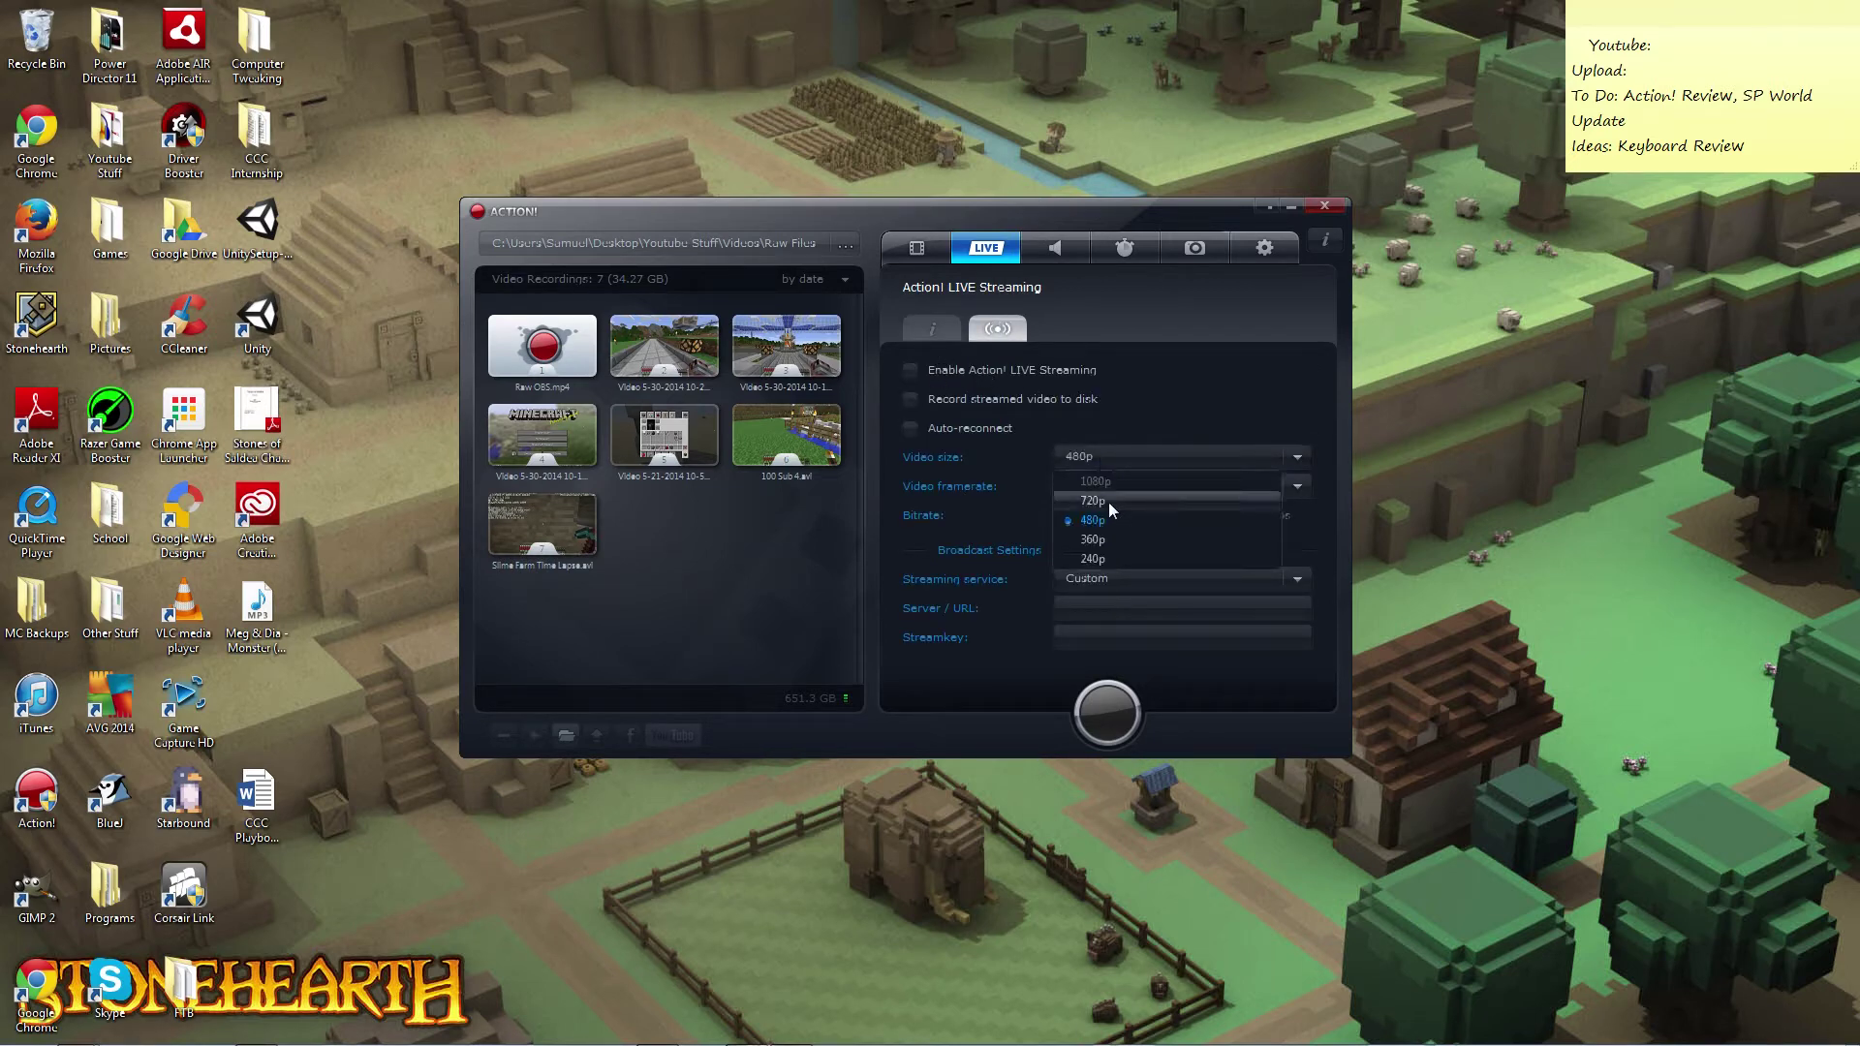
{"action": "left_click", "coordinate": [994, 380]}
{"action": "left_click", "coordinate": [925, 327]}
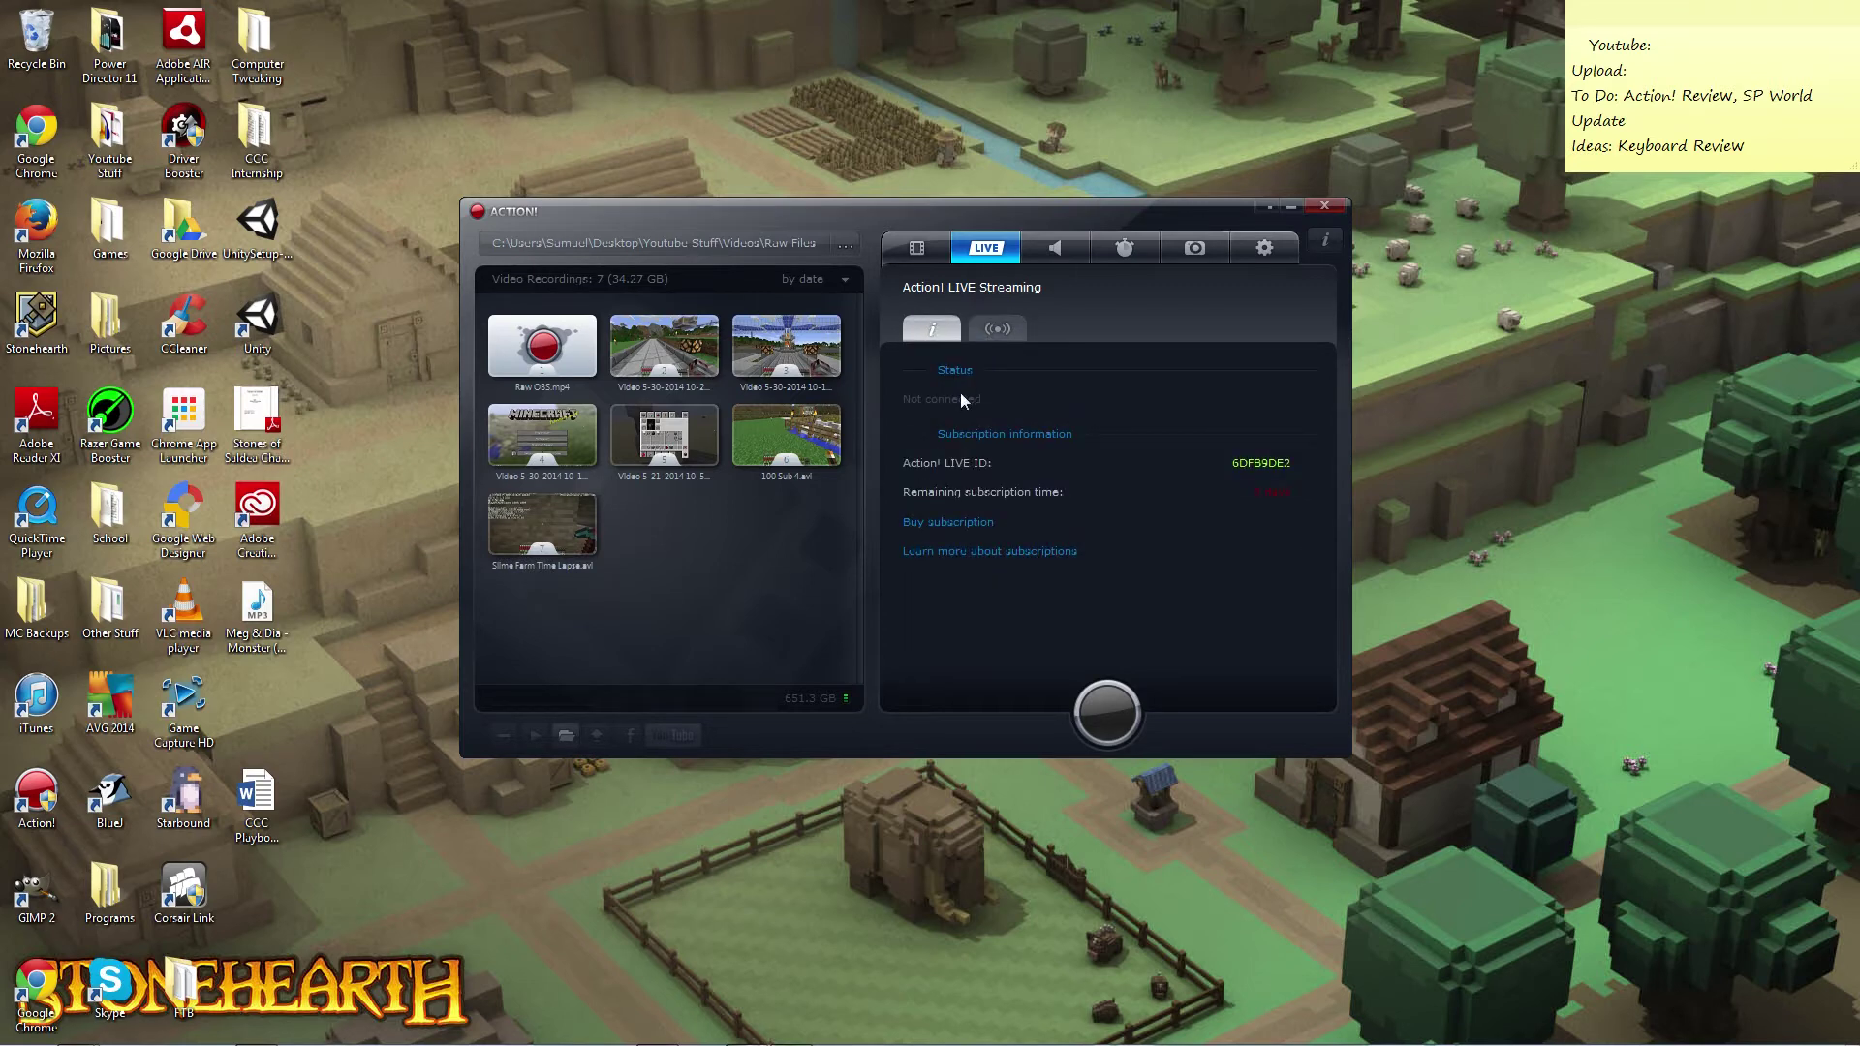
{"action": "left_click", "coordinate": [998, 328]}
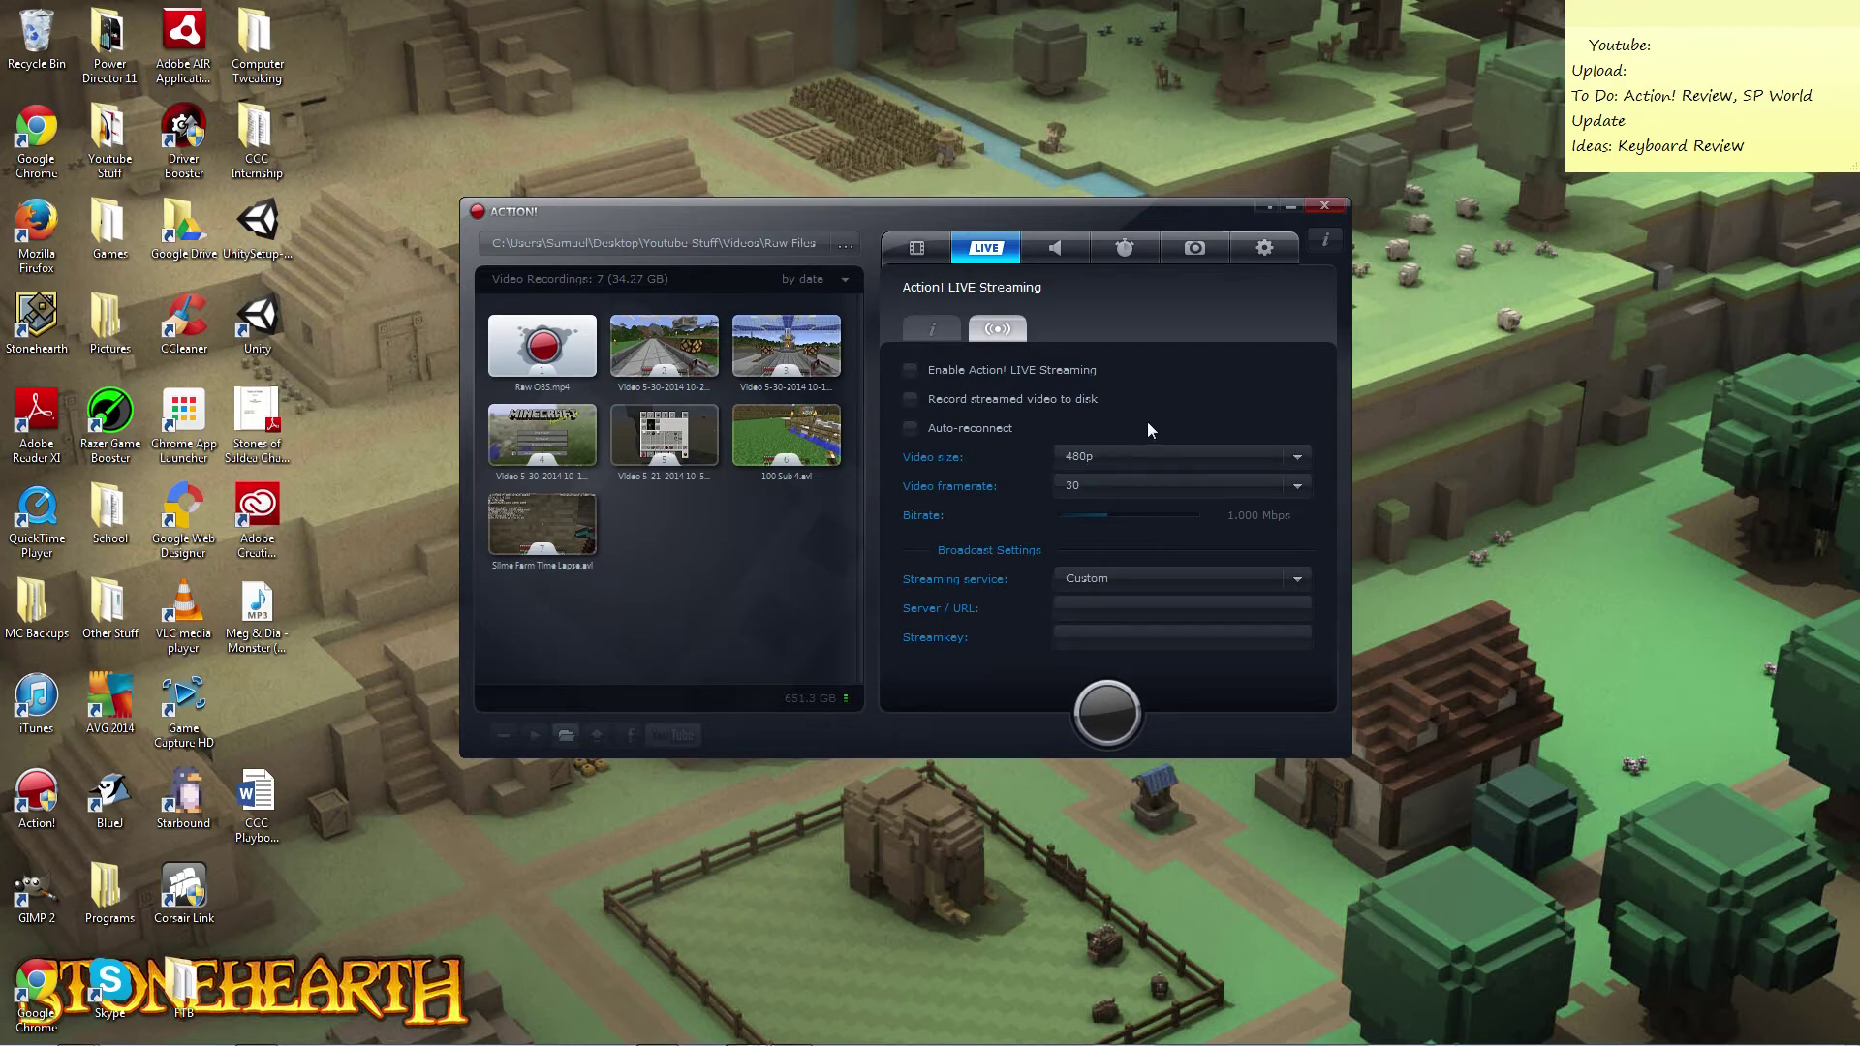
Keep the streaming video size at 480p and the framerate at 30.
{"action": "left_click", "coordinate": [1205, 473]}
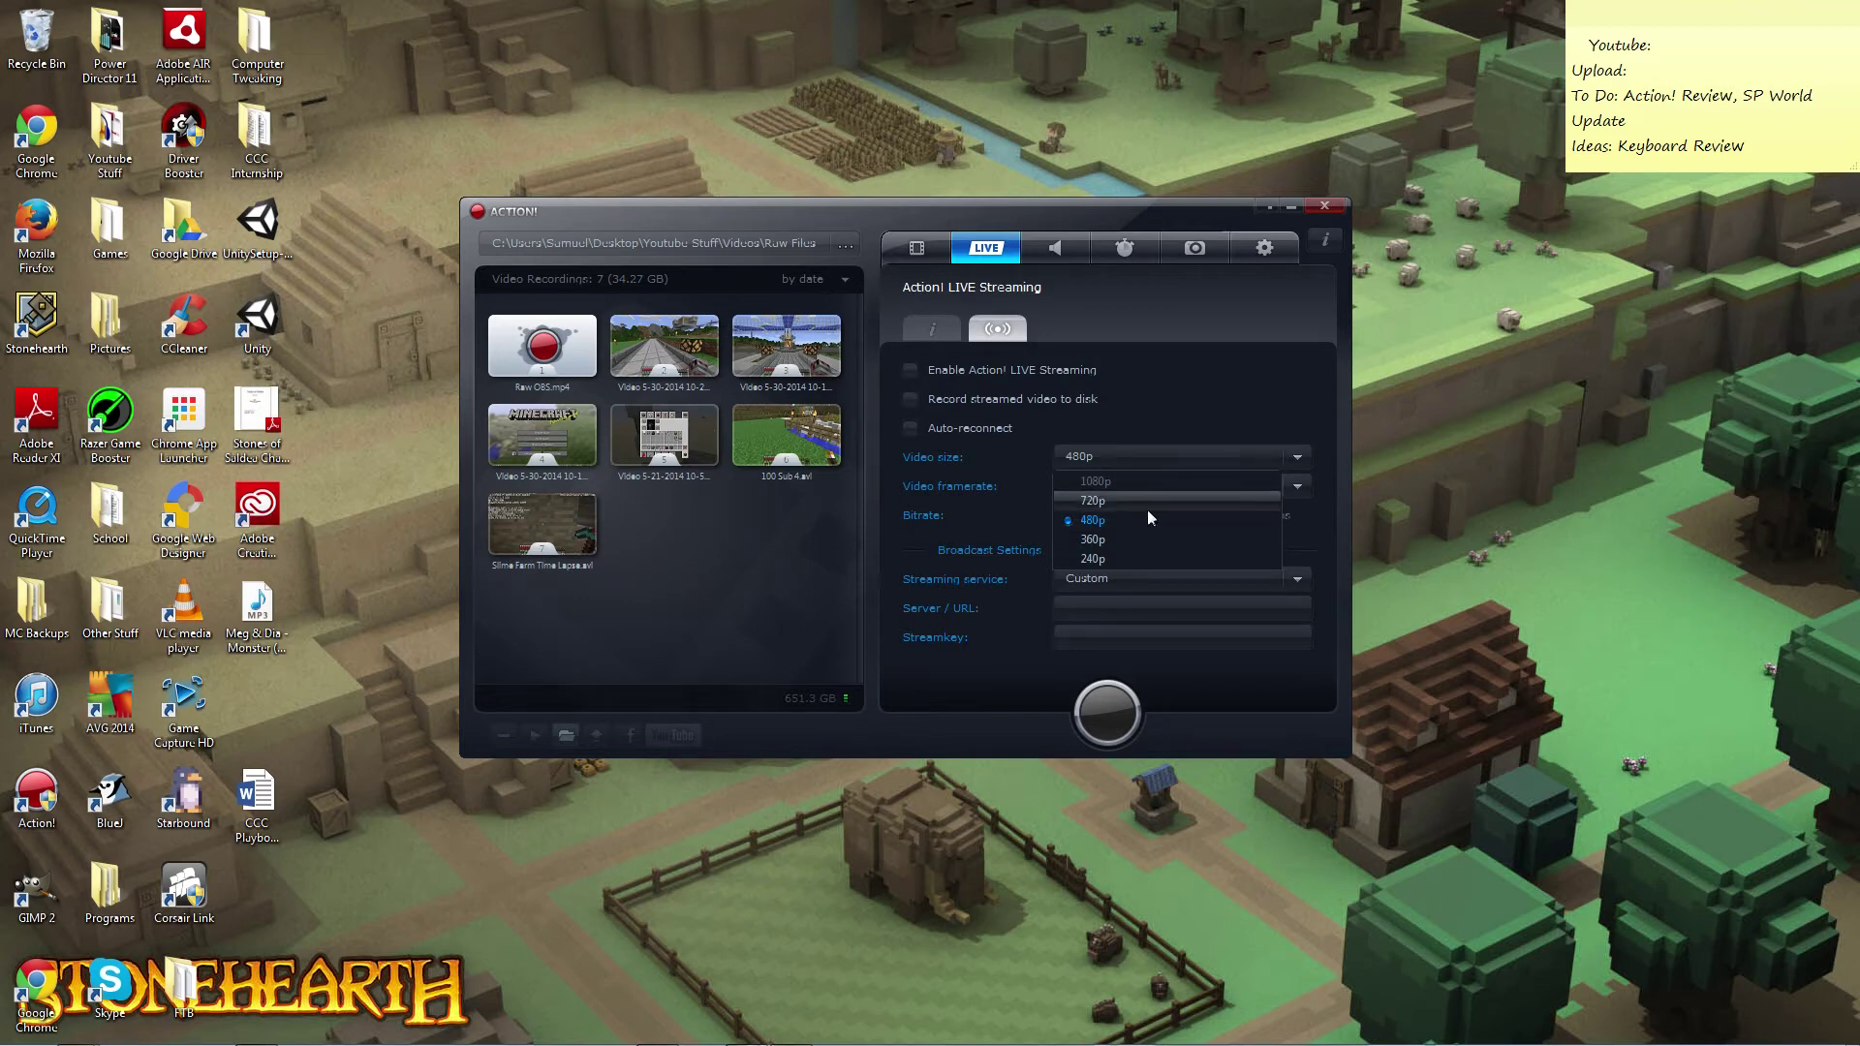
{"action": "left_click", "coordinate": [1168, 398]}
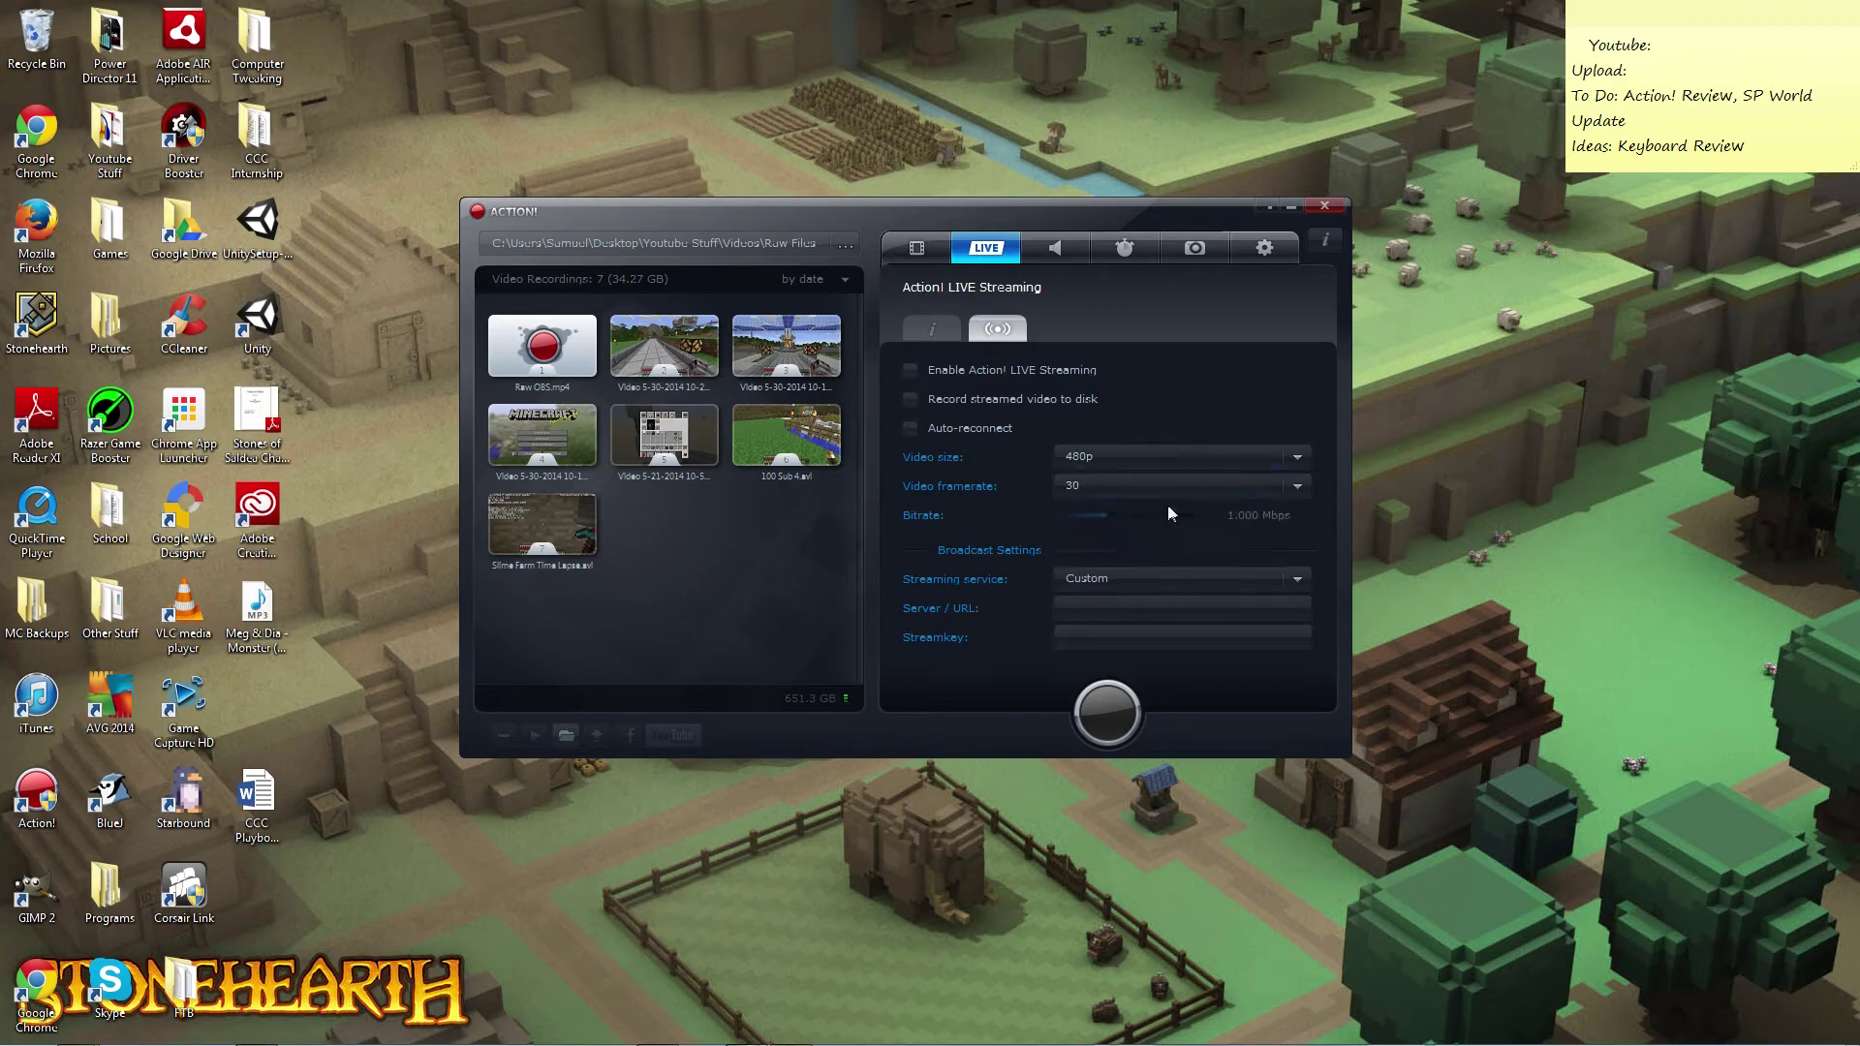
{"action": "left_click", "coordinate": [1218, 491]}
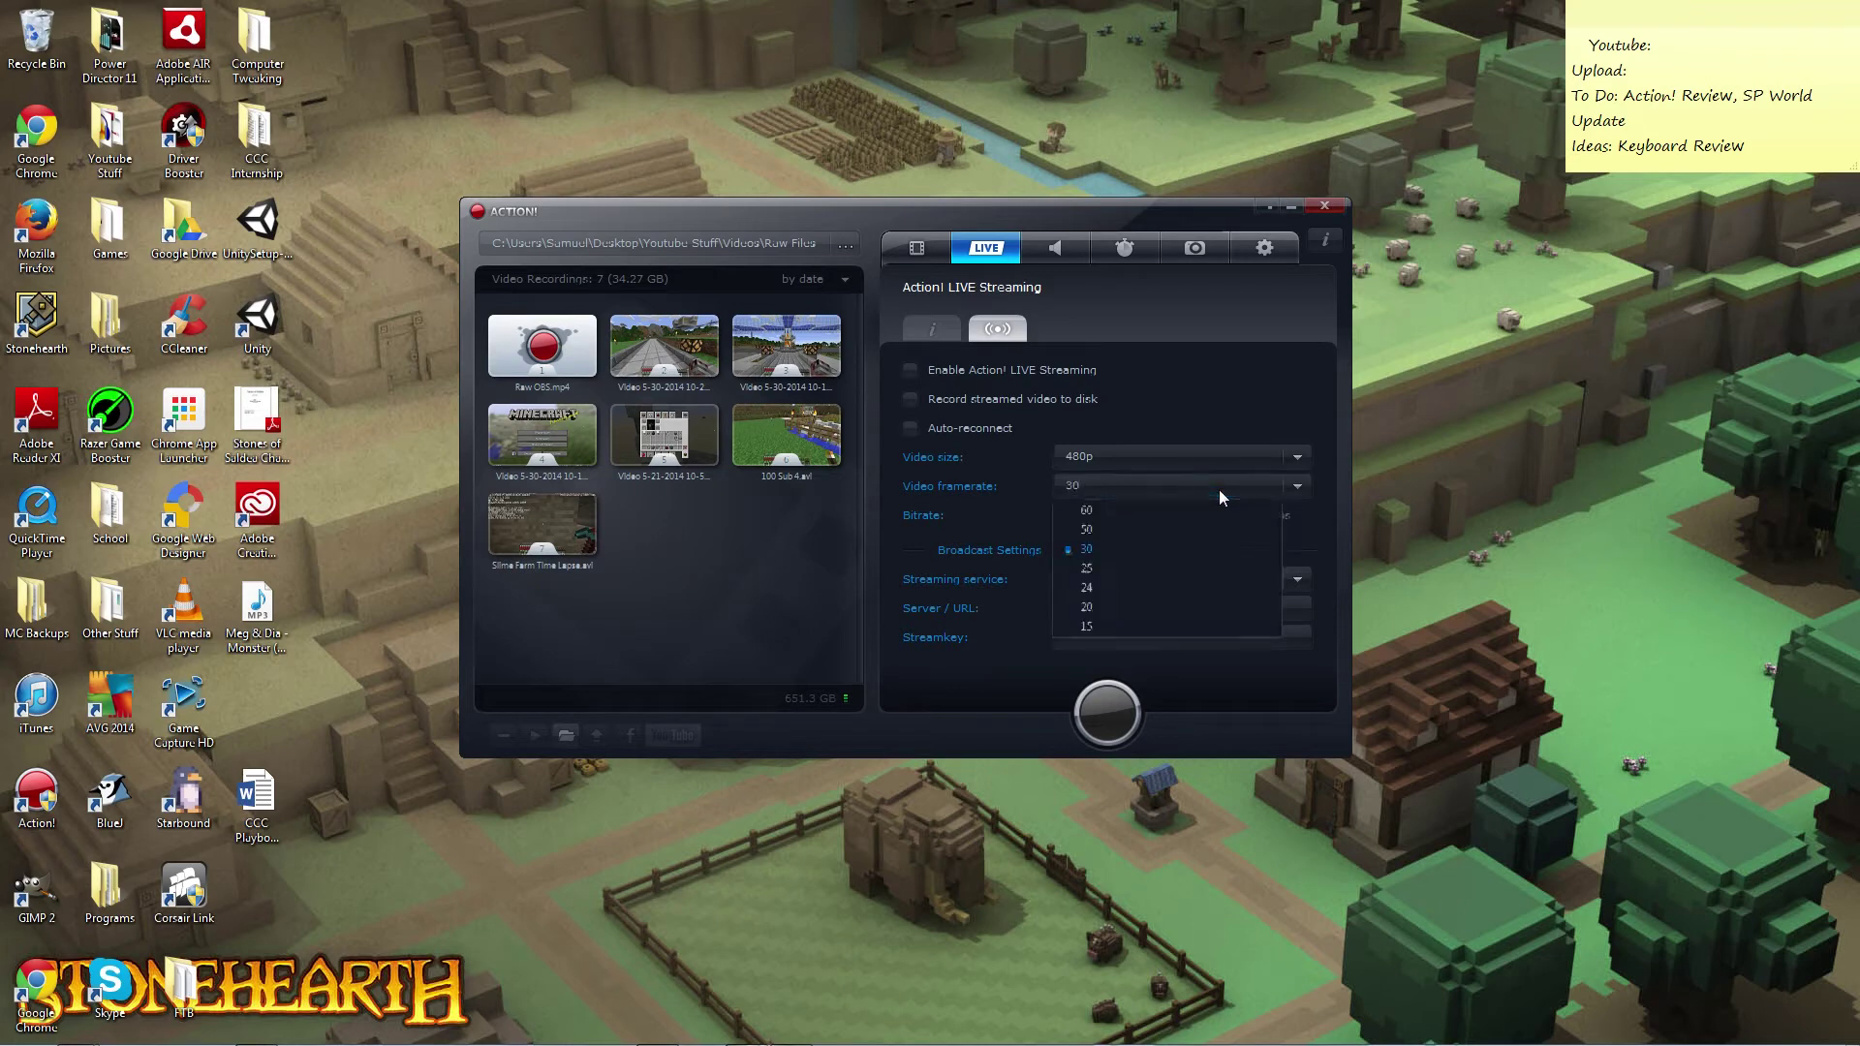
{"action": "left_click", "coordinate": [1015, 519]}
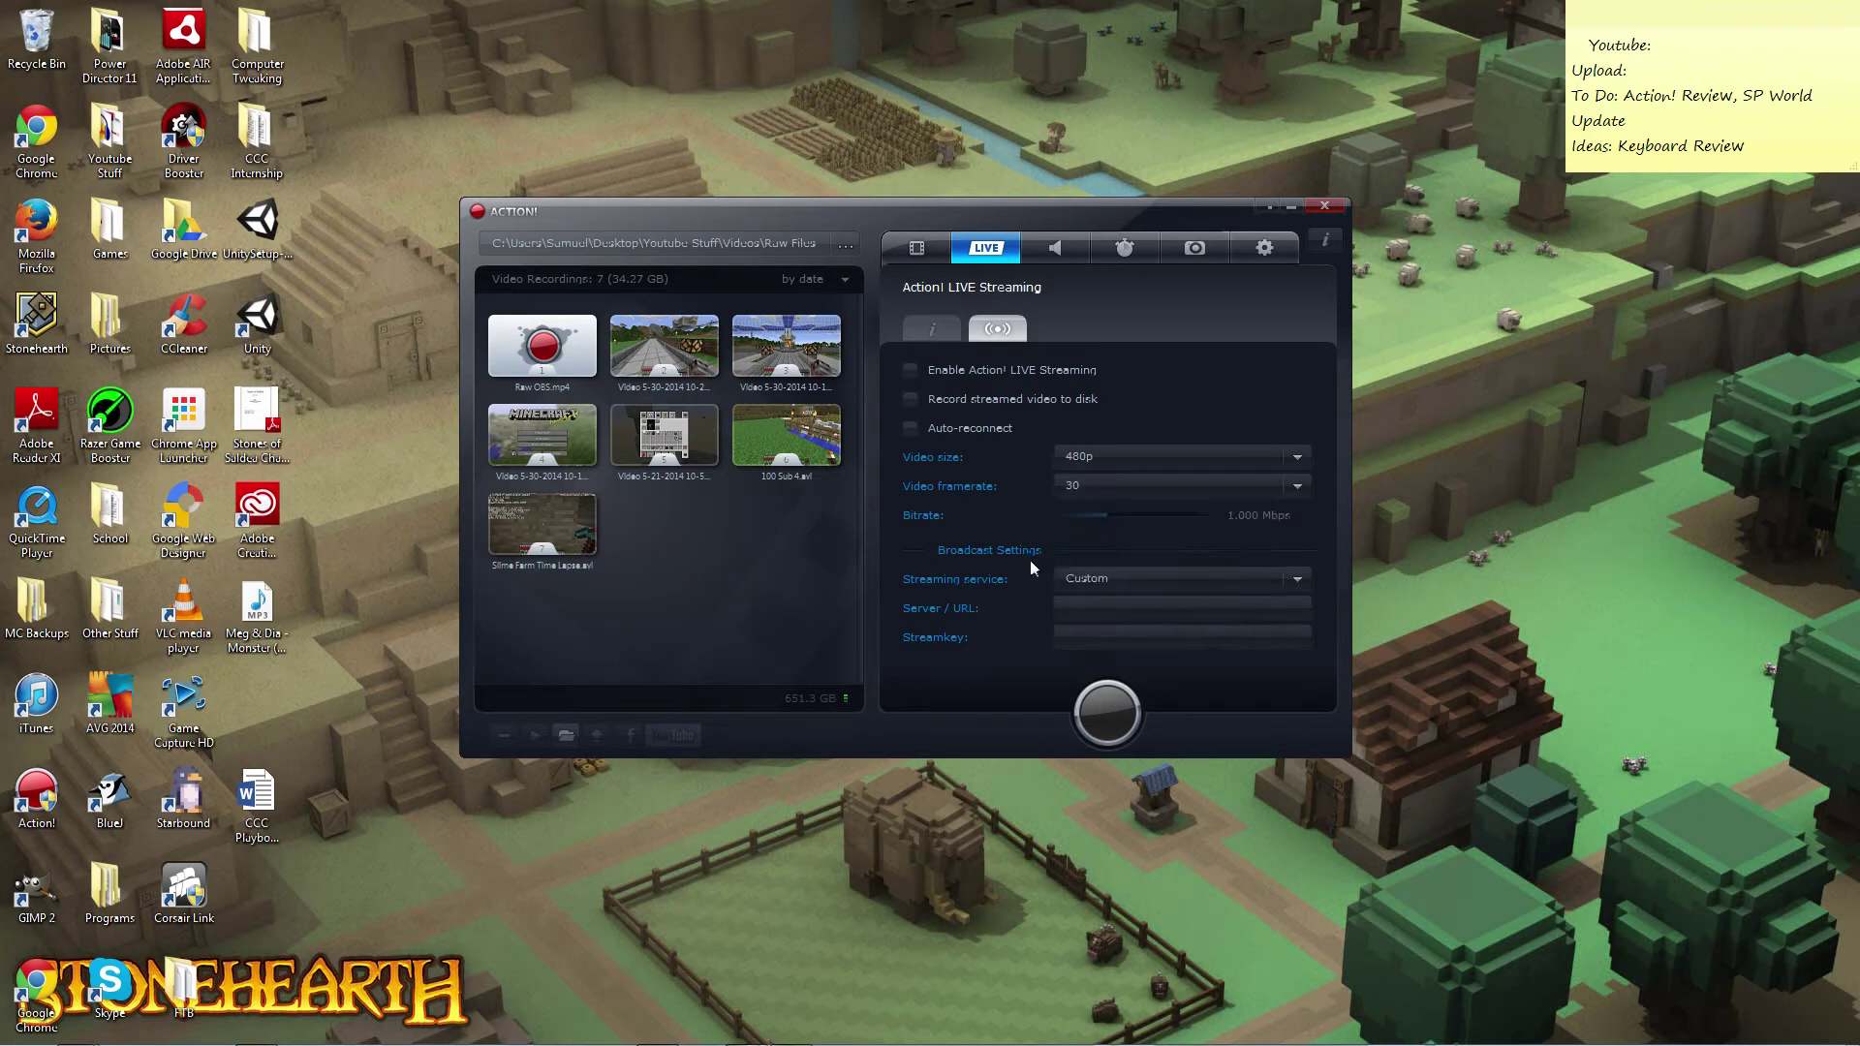
Try Twitch.tv/Justin.tv with the US (San Francisco, CA) server, leaving the stream key empty.
{"action": "left_click", "coordinate": [1158, 608]}
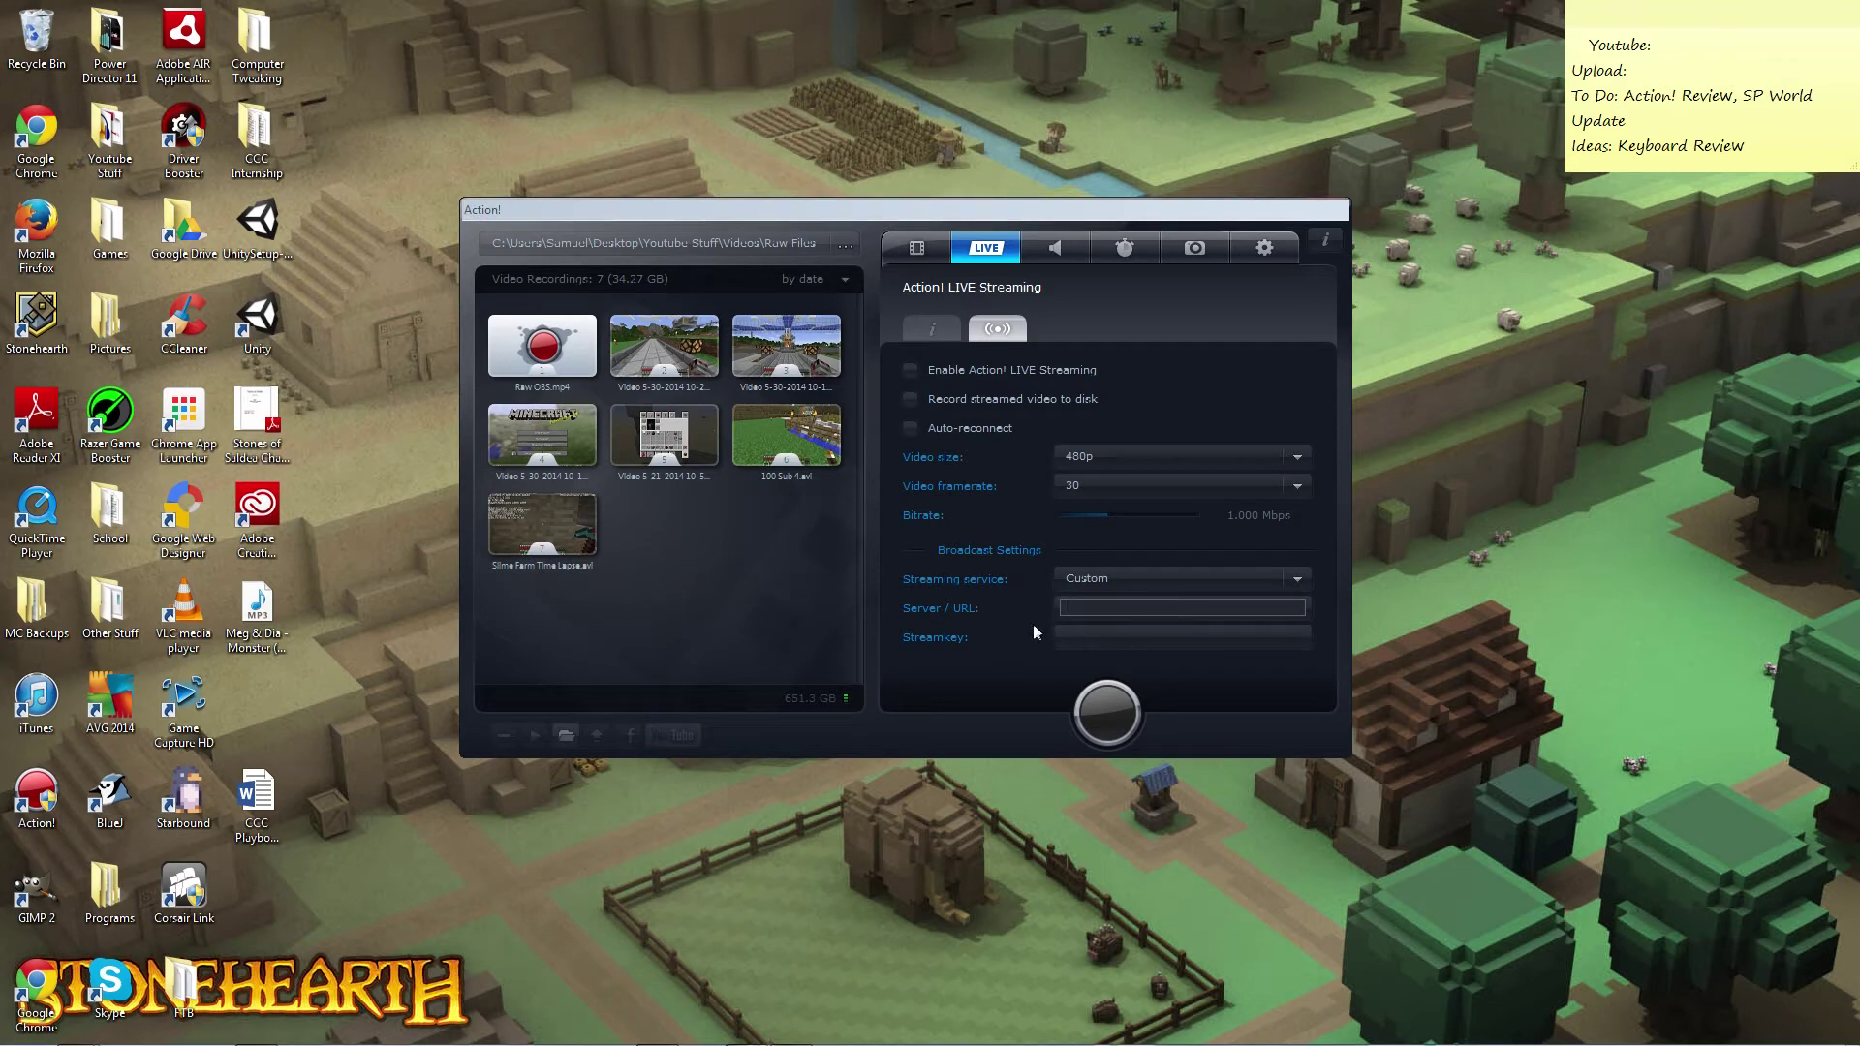
{"action": "left_click", "coordinate": [1113, 581]}
{"action": "left_click", "coordinate": [1129, 623]}
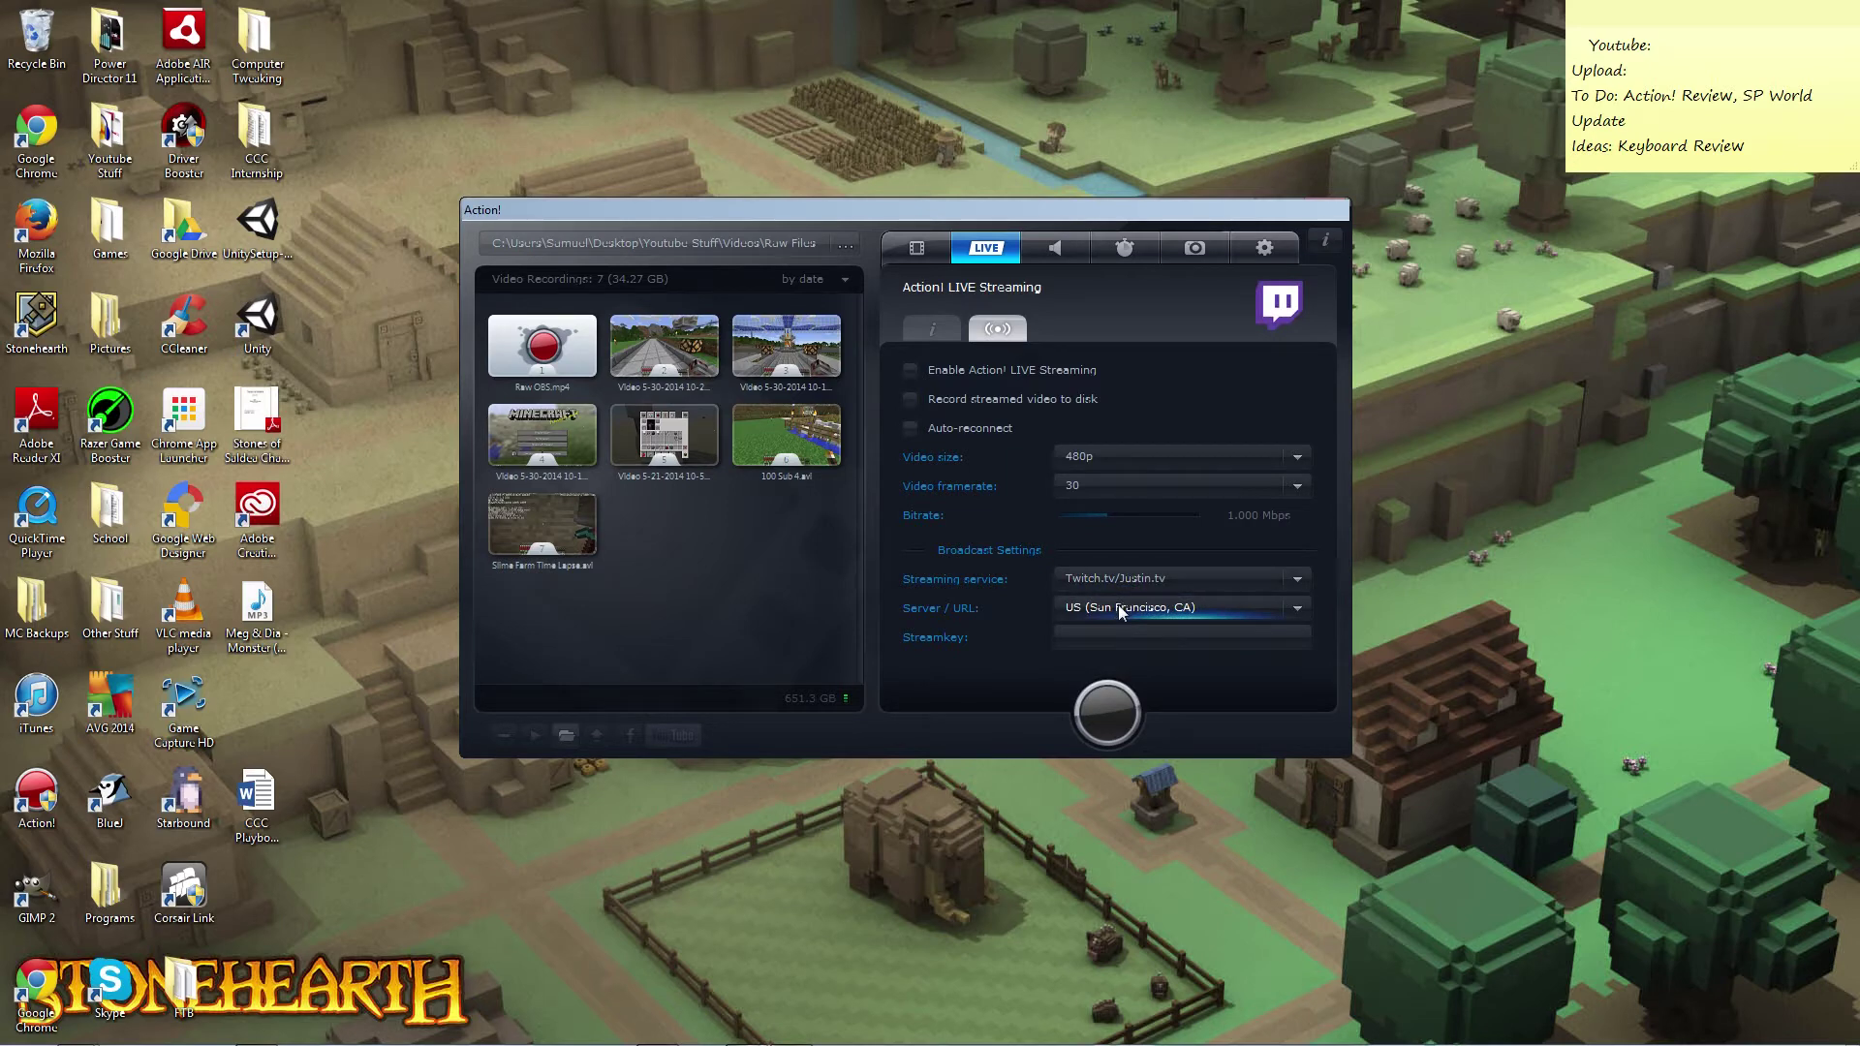
{"action": "left_click", "coordinate": [1116, 612]}
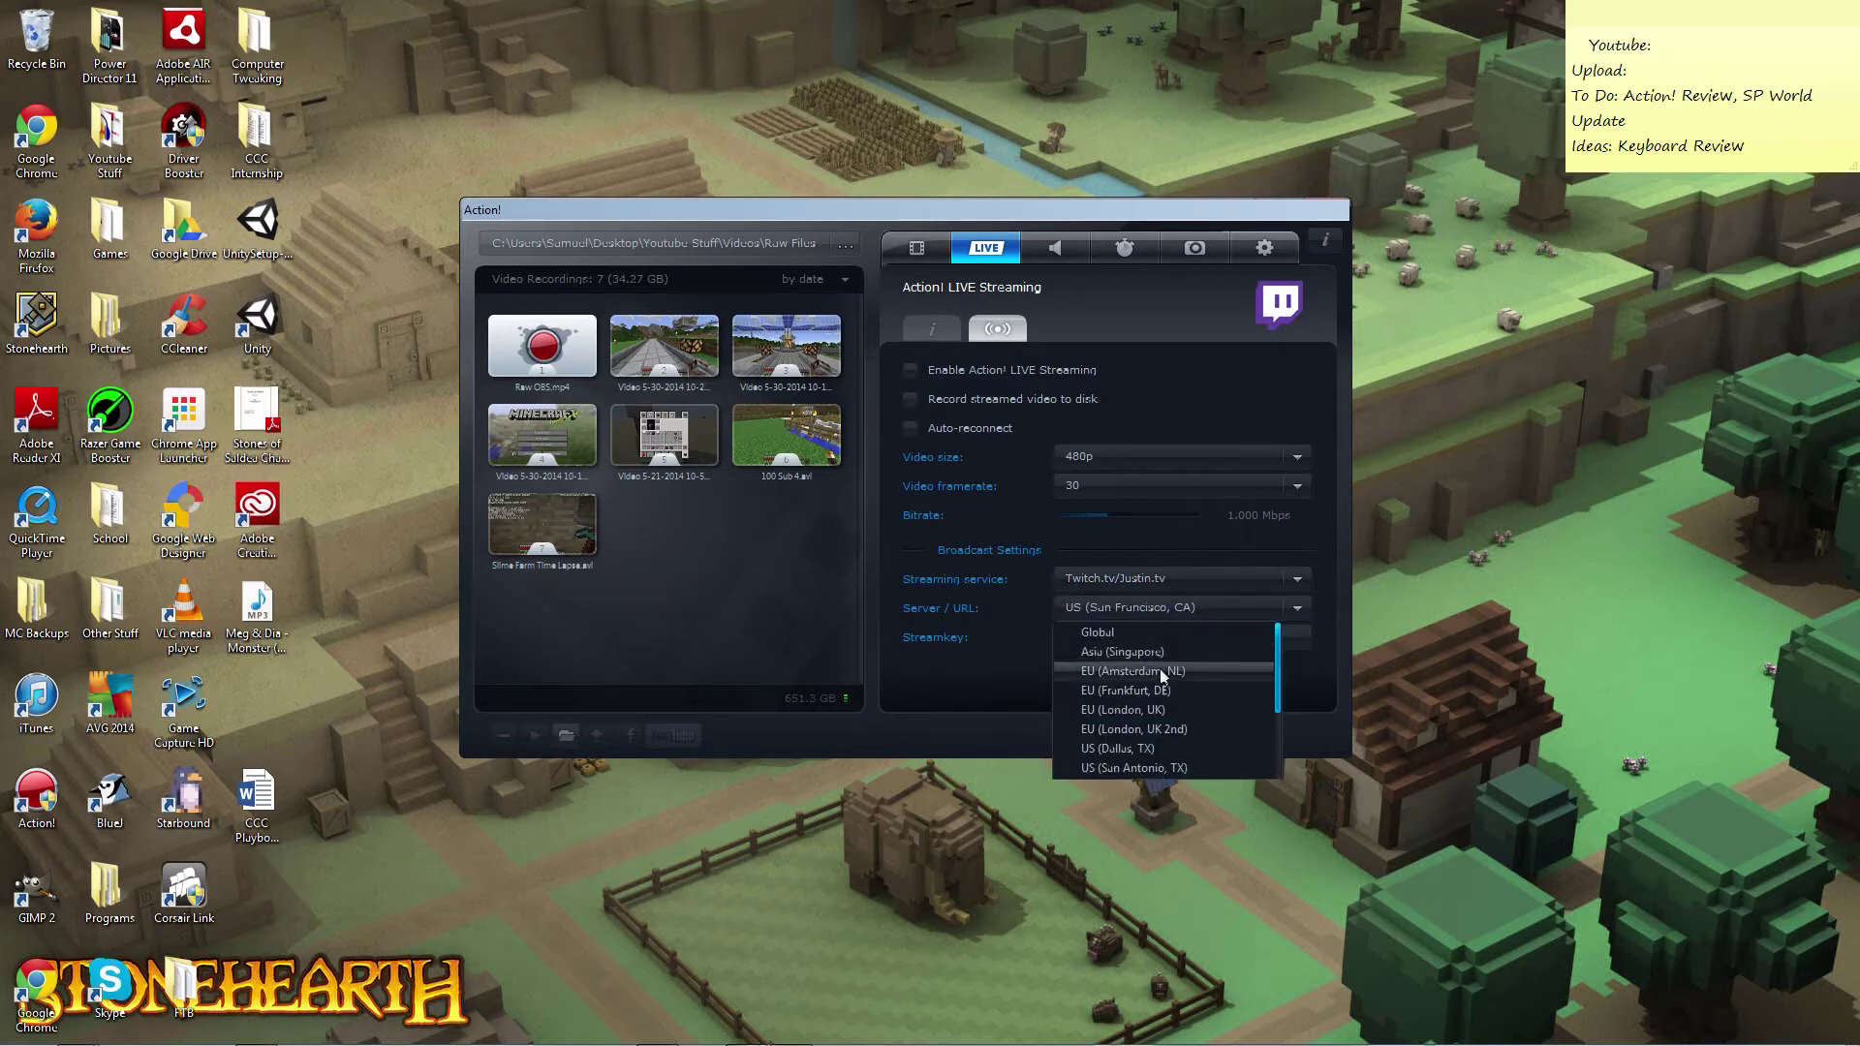
{"action": "left_click", "coordinate": [1091, 603]}
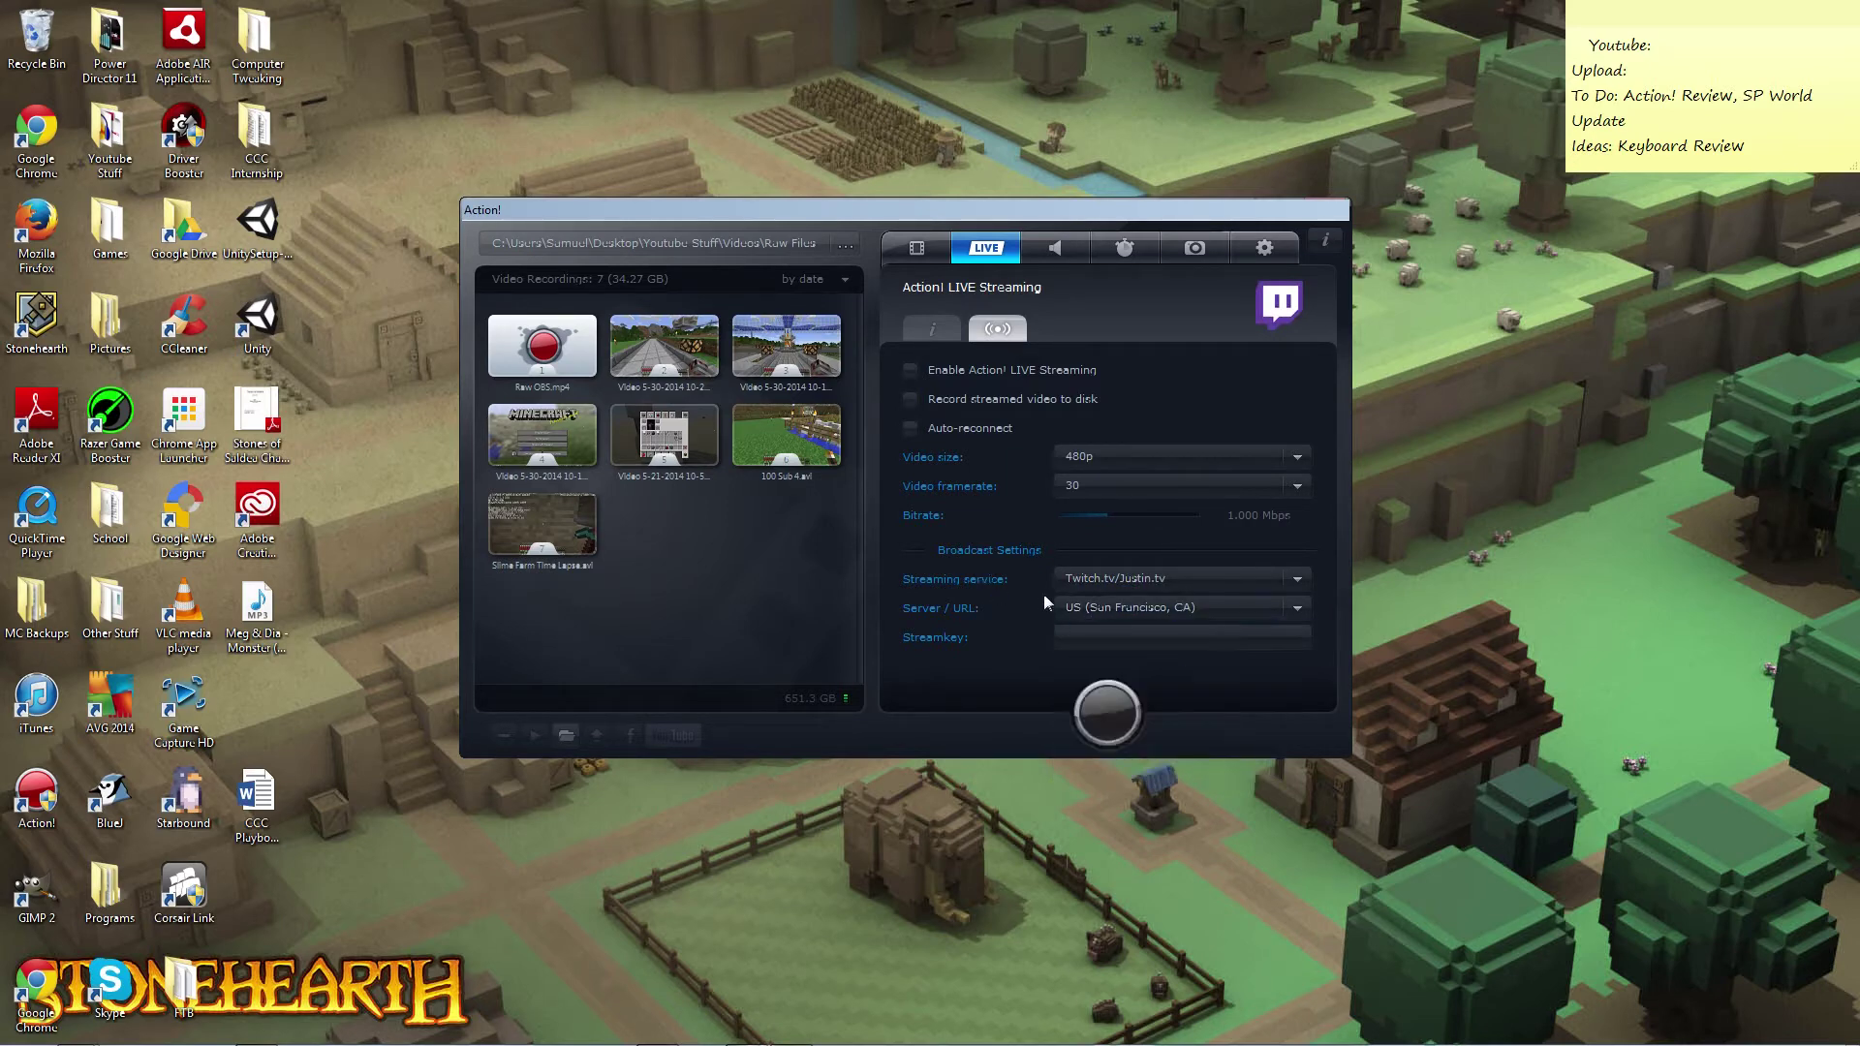
{"action": "left_click", "coordinate": [1089, 639]}
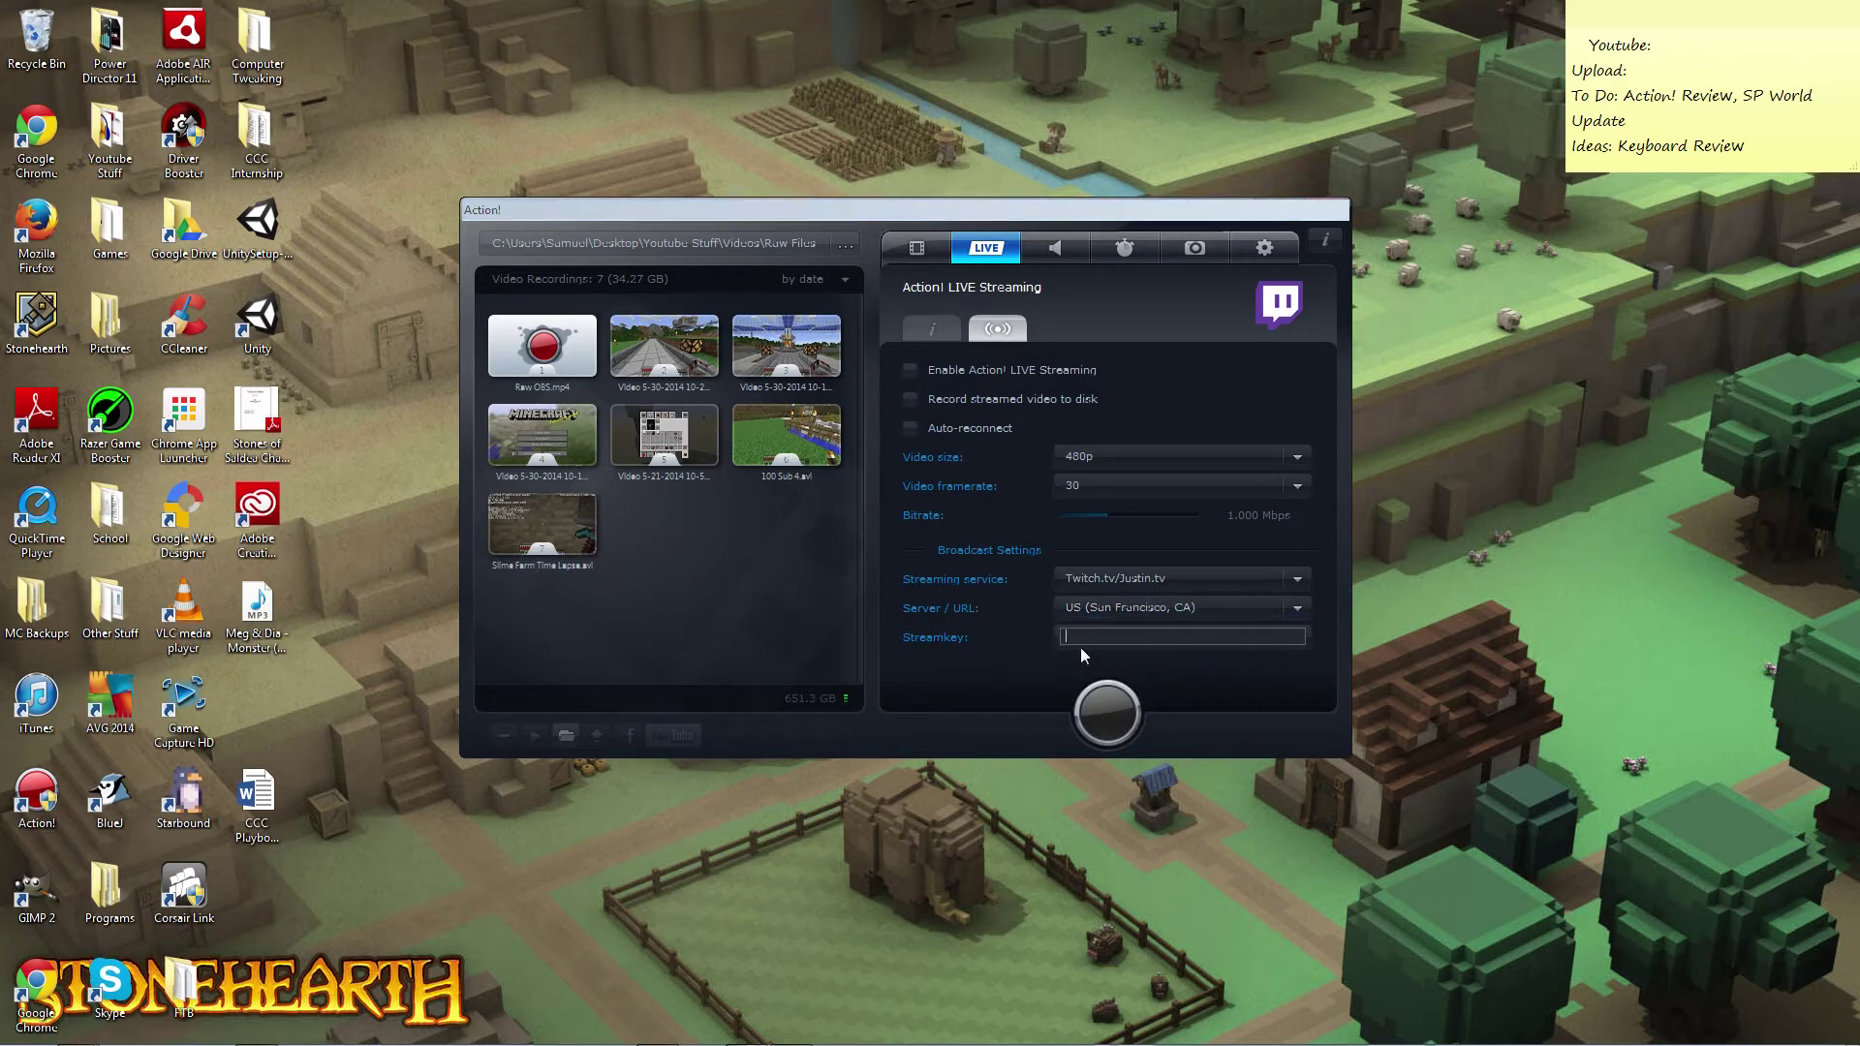
{"action": "left_click", "coordinate": [1009, 658]}
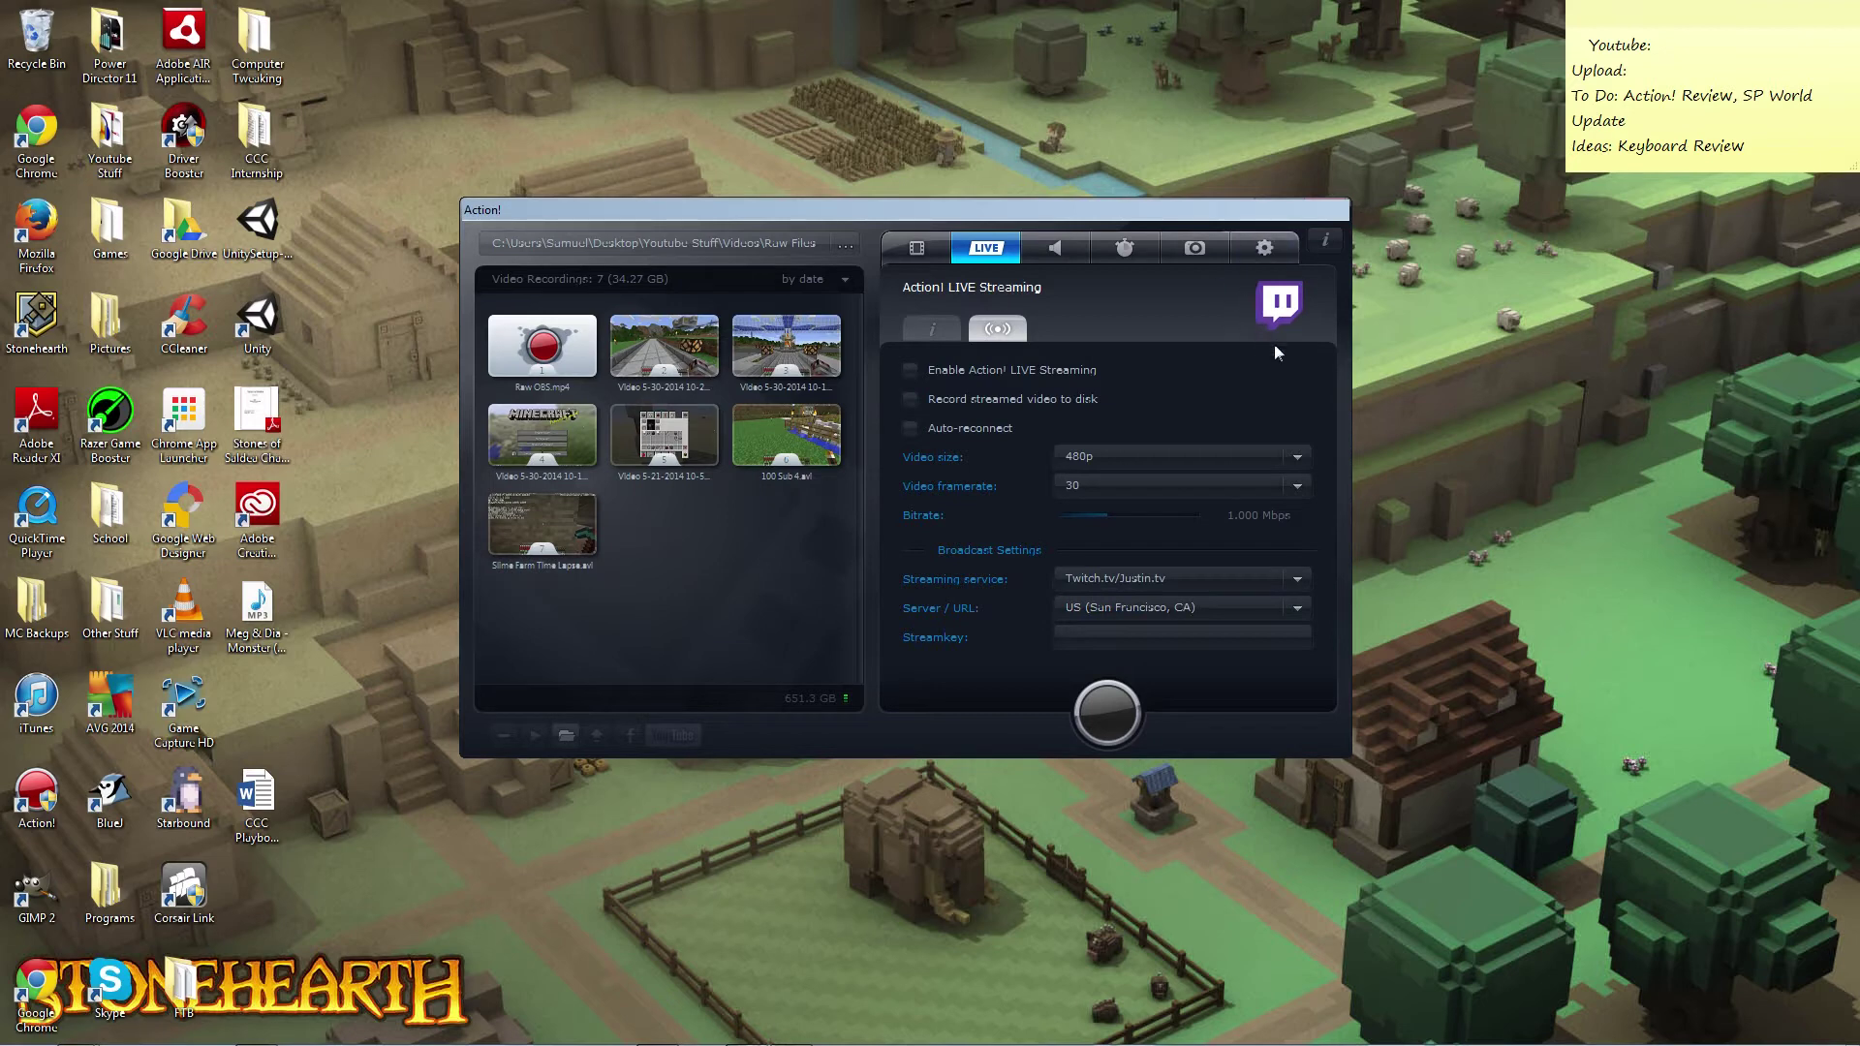
Try YouTube and Ustream as services, then set the streaming service back to Custom.
{"action": "left_click", "coordinate": [1182, 584]}
{"action": "left_click", "coordinate": [1182, 641]}
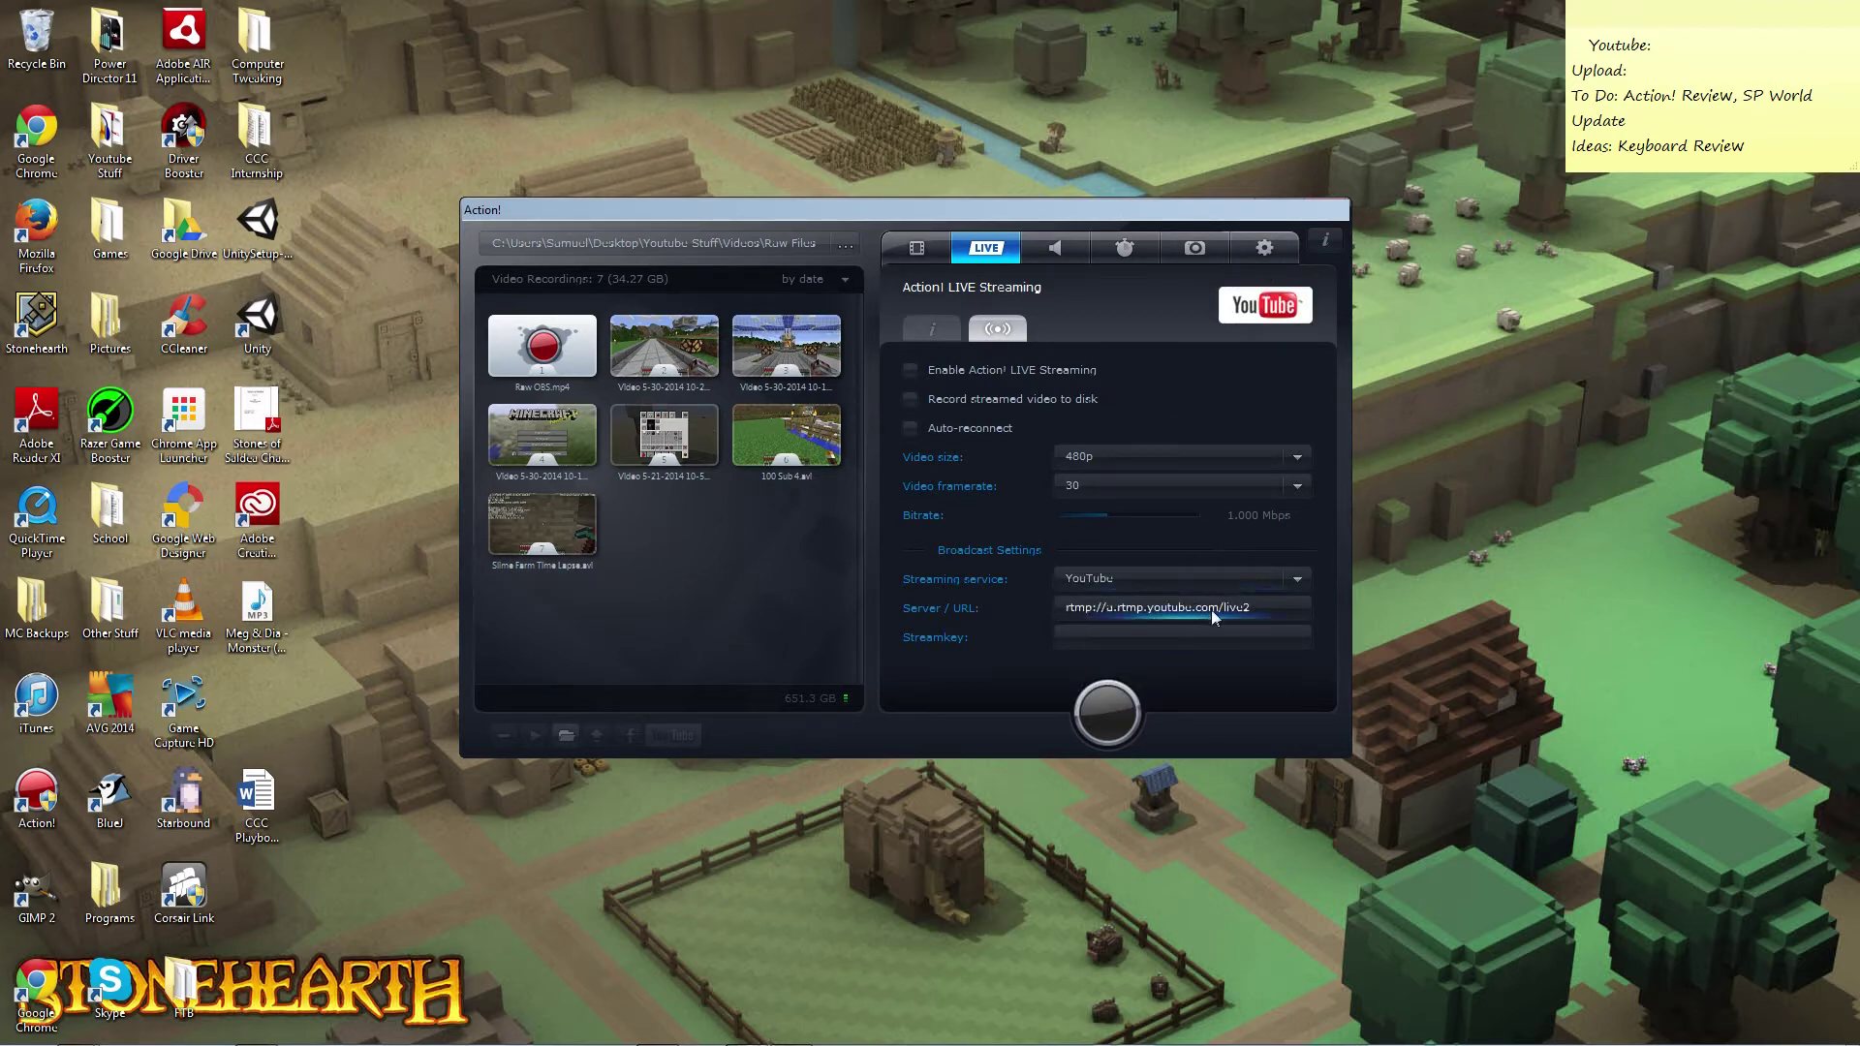
{"action": "left_click", "coordinate": [1200, 613]}
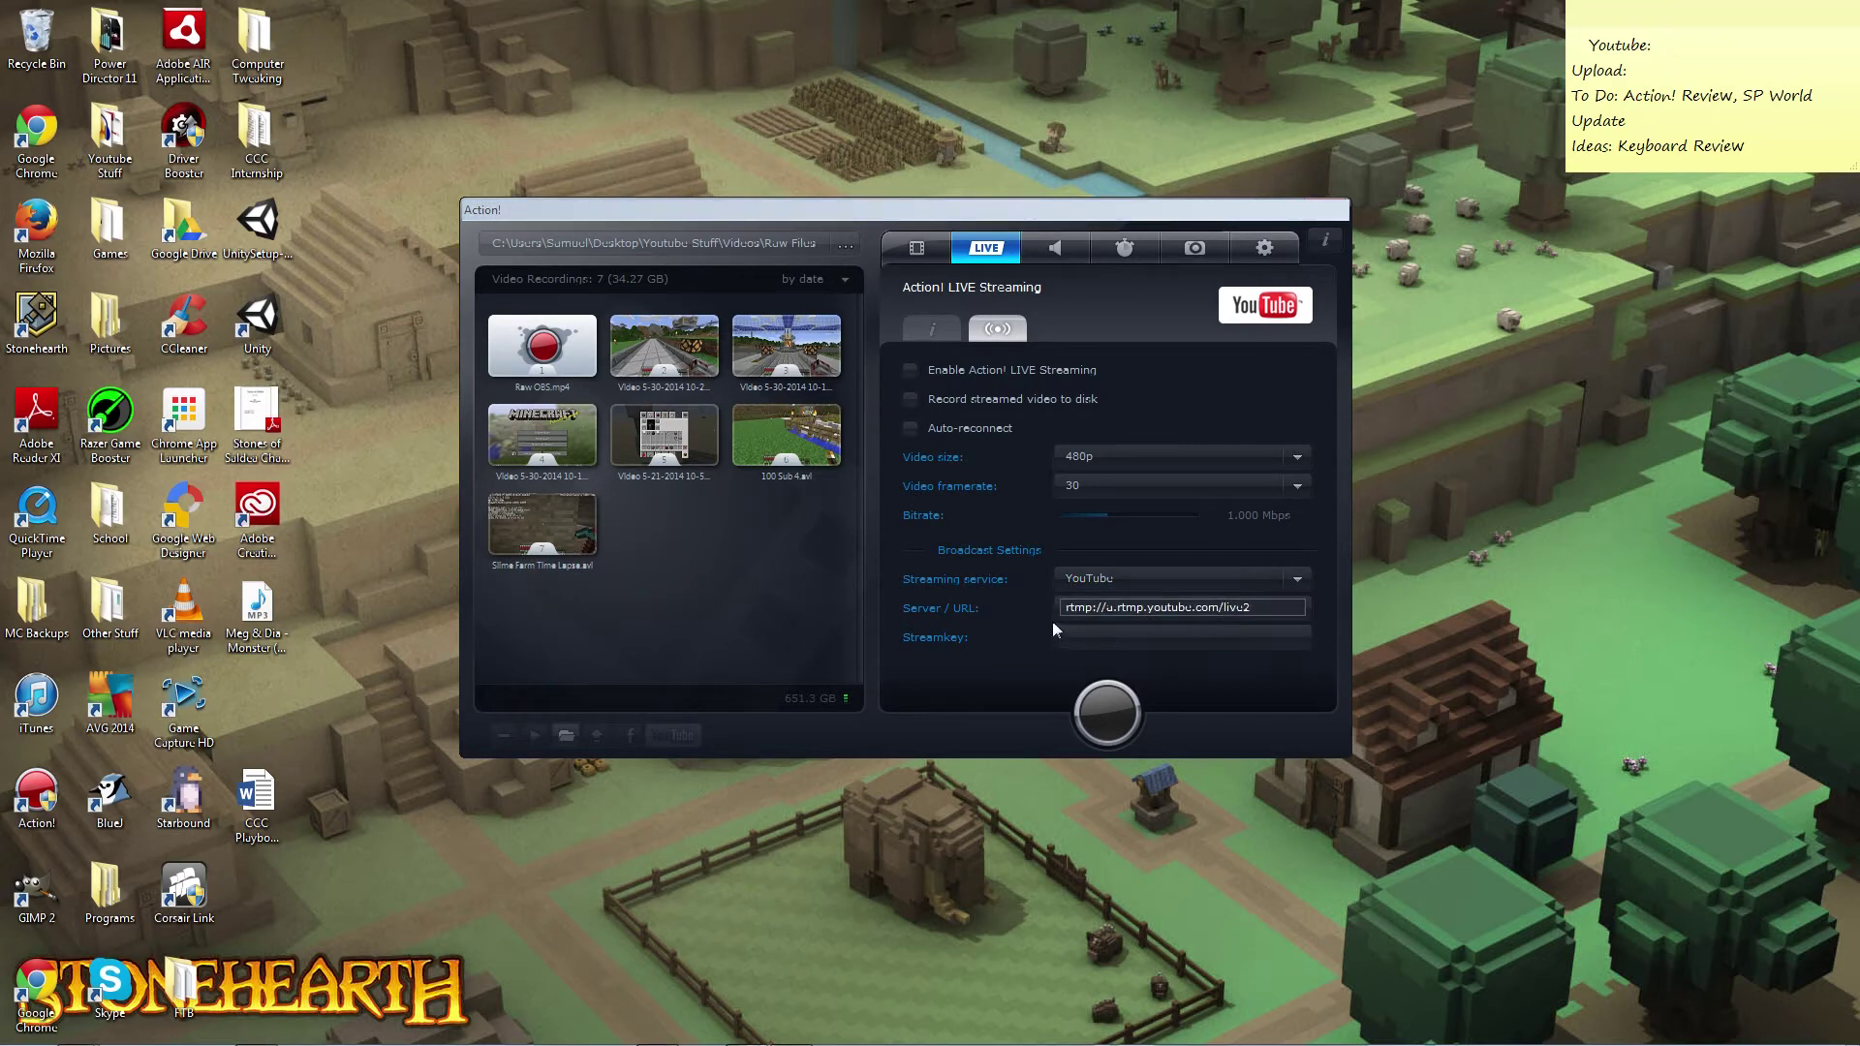
{"action": "left_click", "coordinate": [1189, 573]}
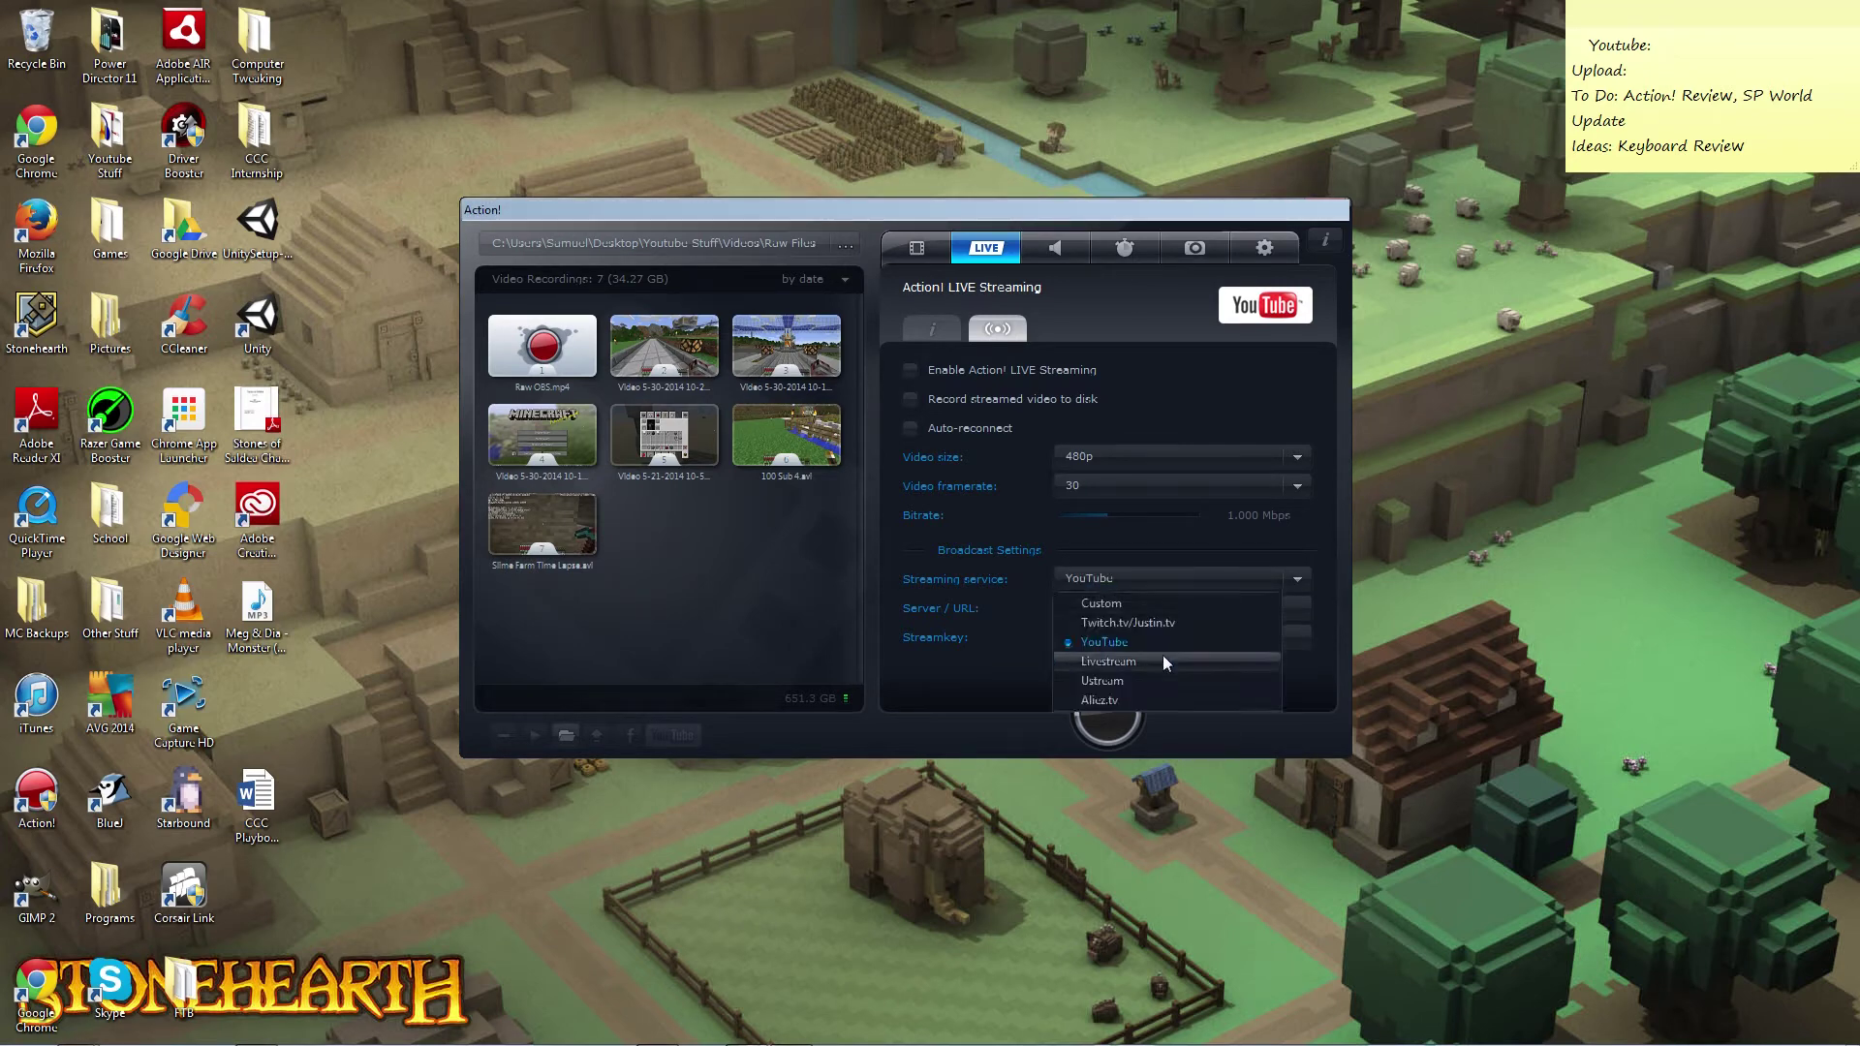
{"action": "left_click", "coordinate": [1172, 682]}
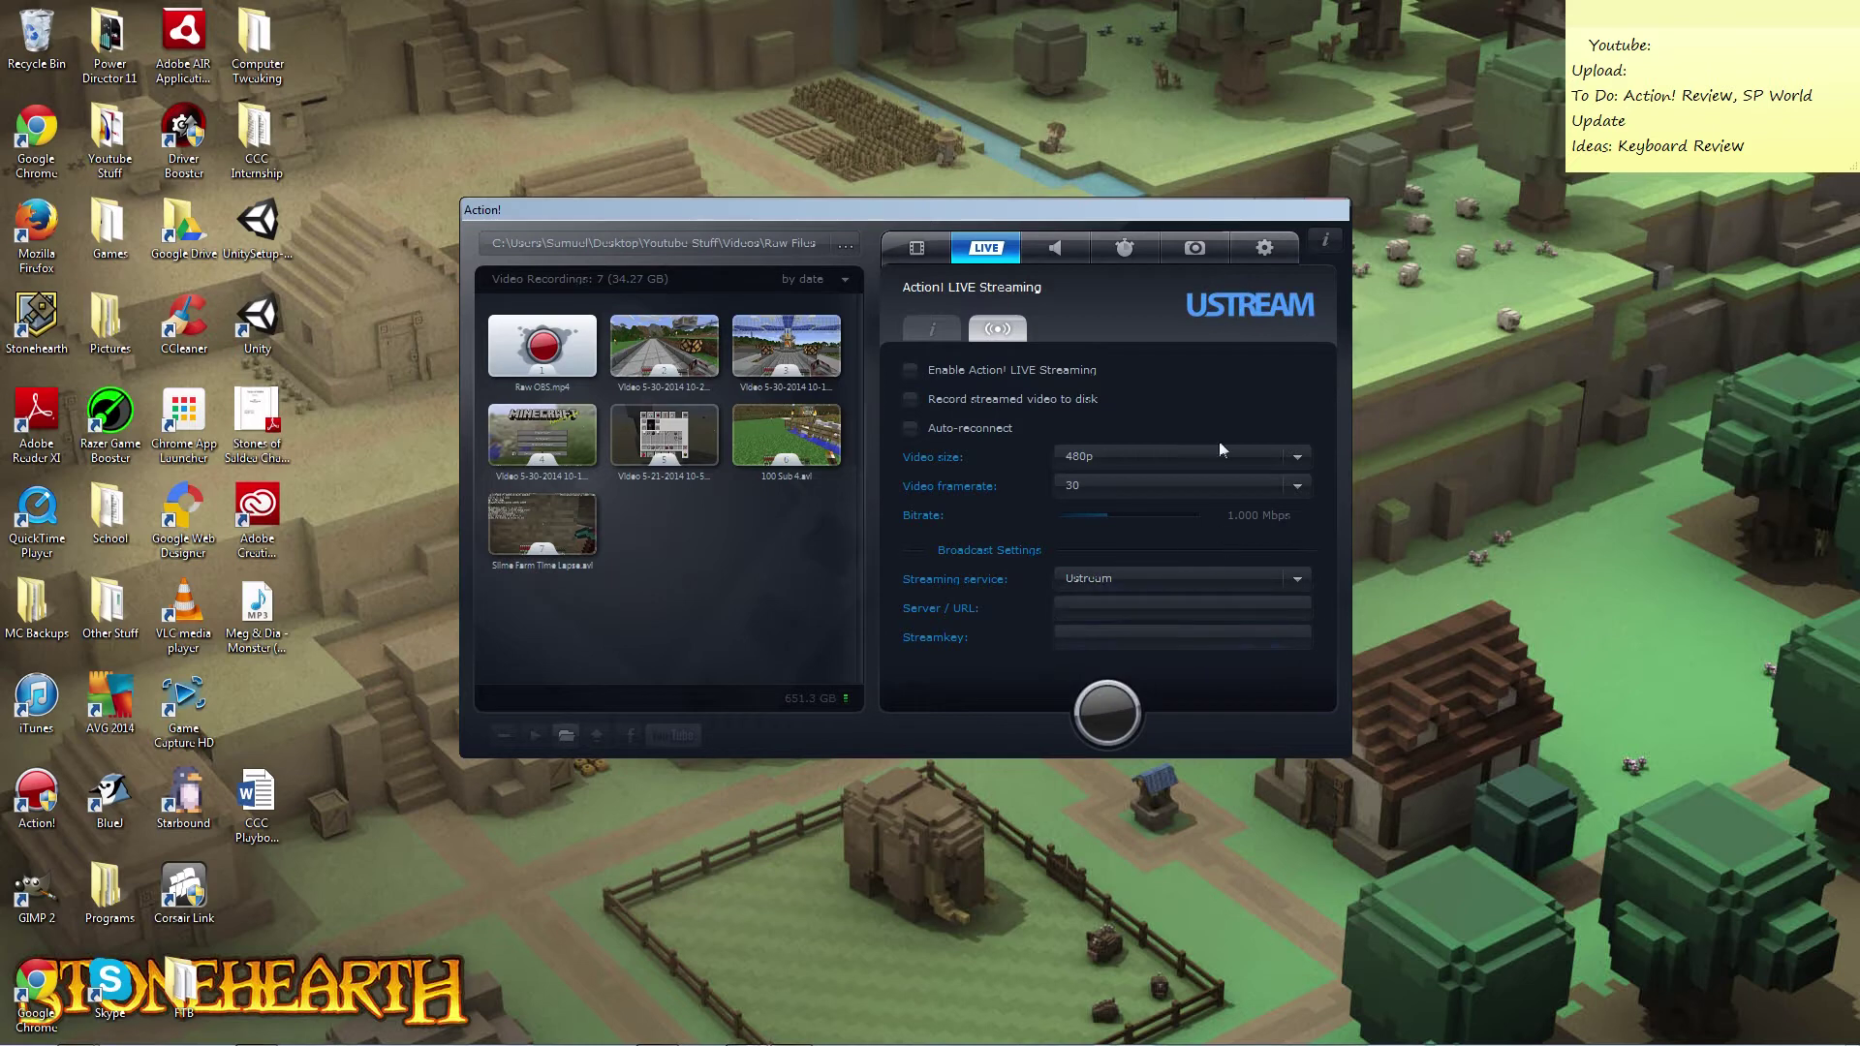
{"action": "left_click", "coordinate": [1182, 579]}
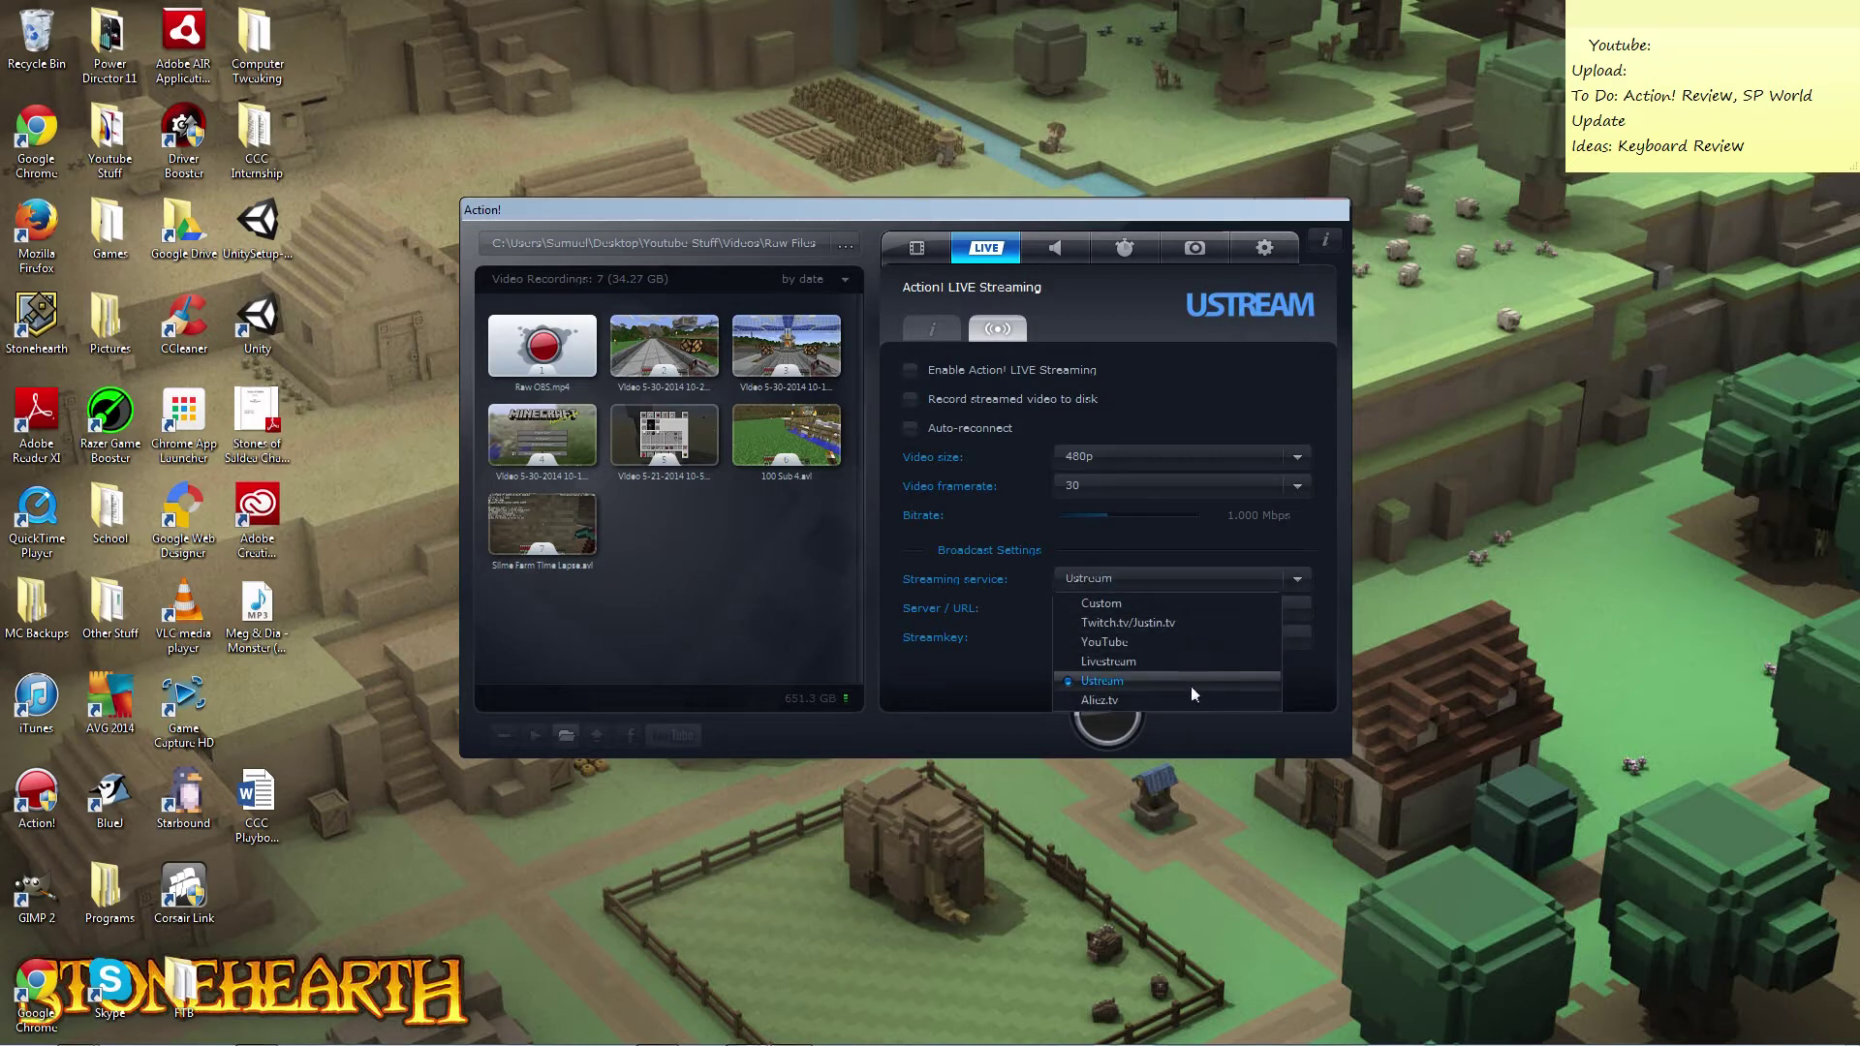
{"action": "left_click", "coordinate": [1203, 601]}
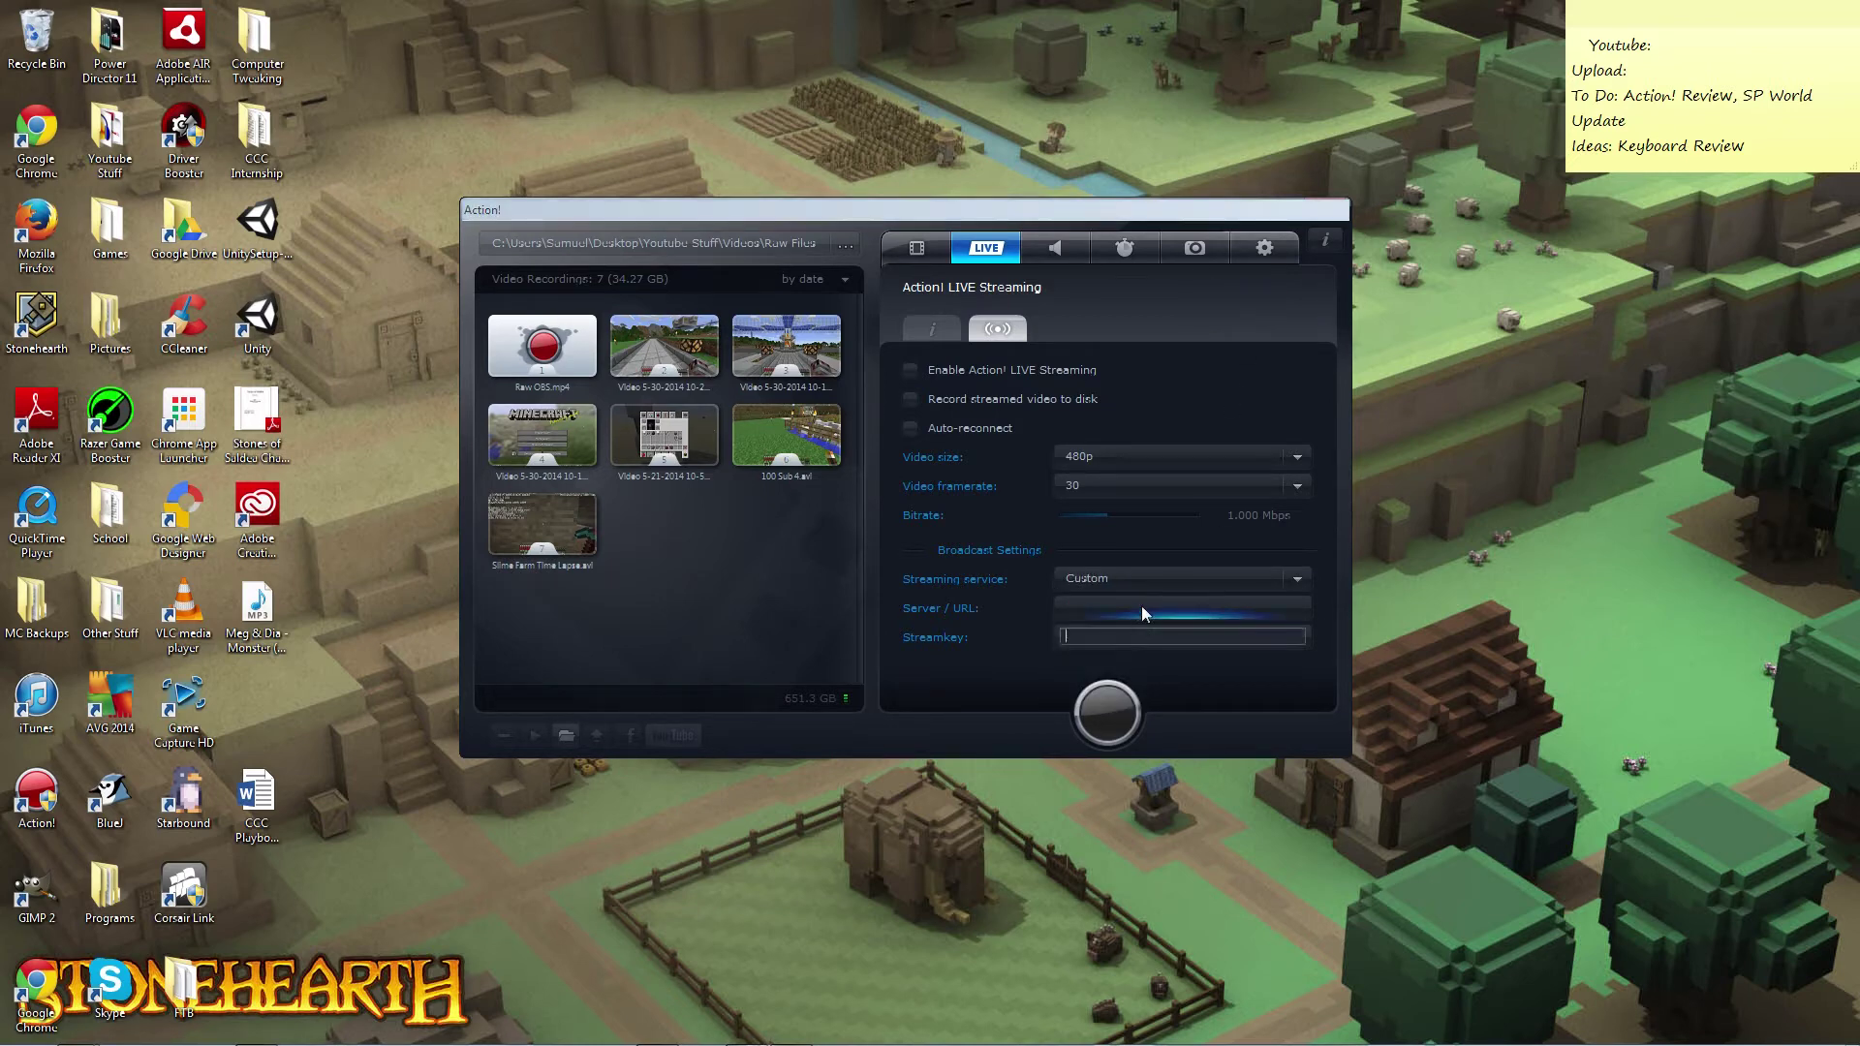
{"action": "left_click", "coordinate": [1142, 607]}
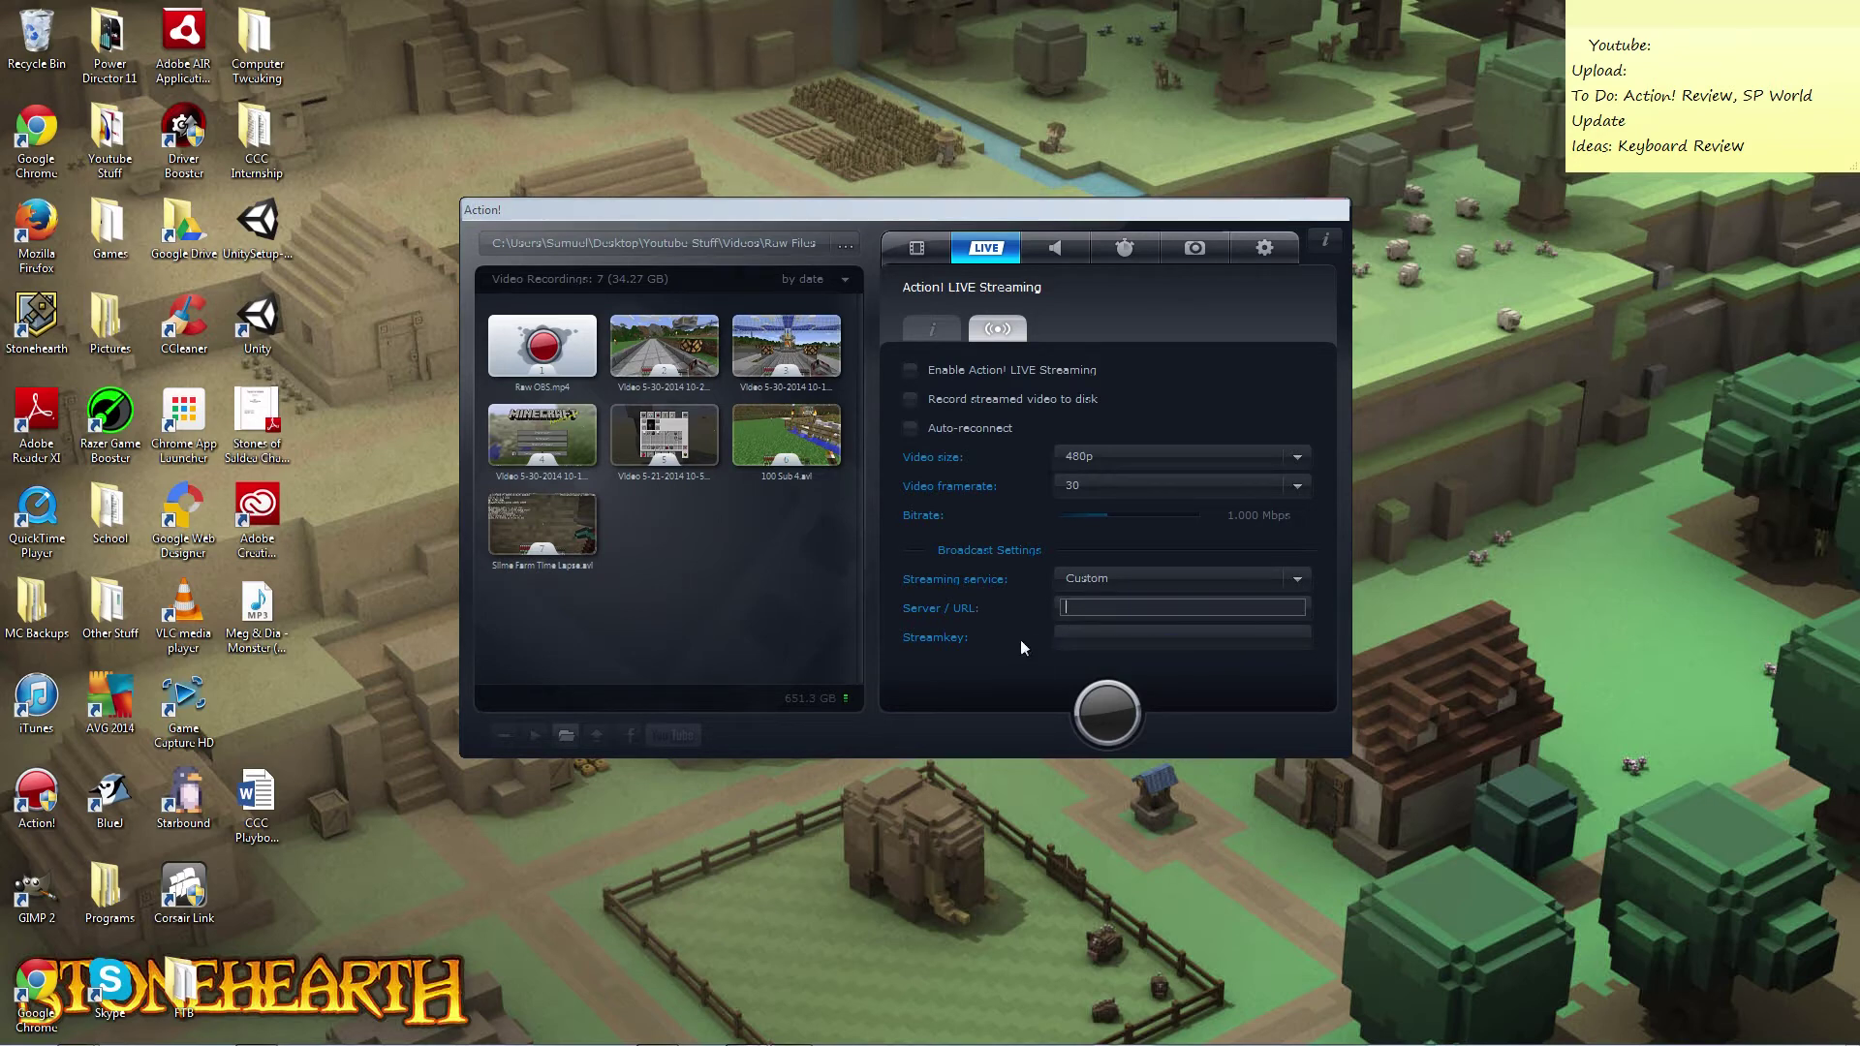
Show the streaming status and subscription information, then switch to audio recording mode.
{"action": "left_click", "coordinate": [957, 330]}
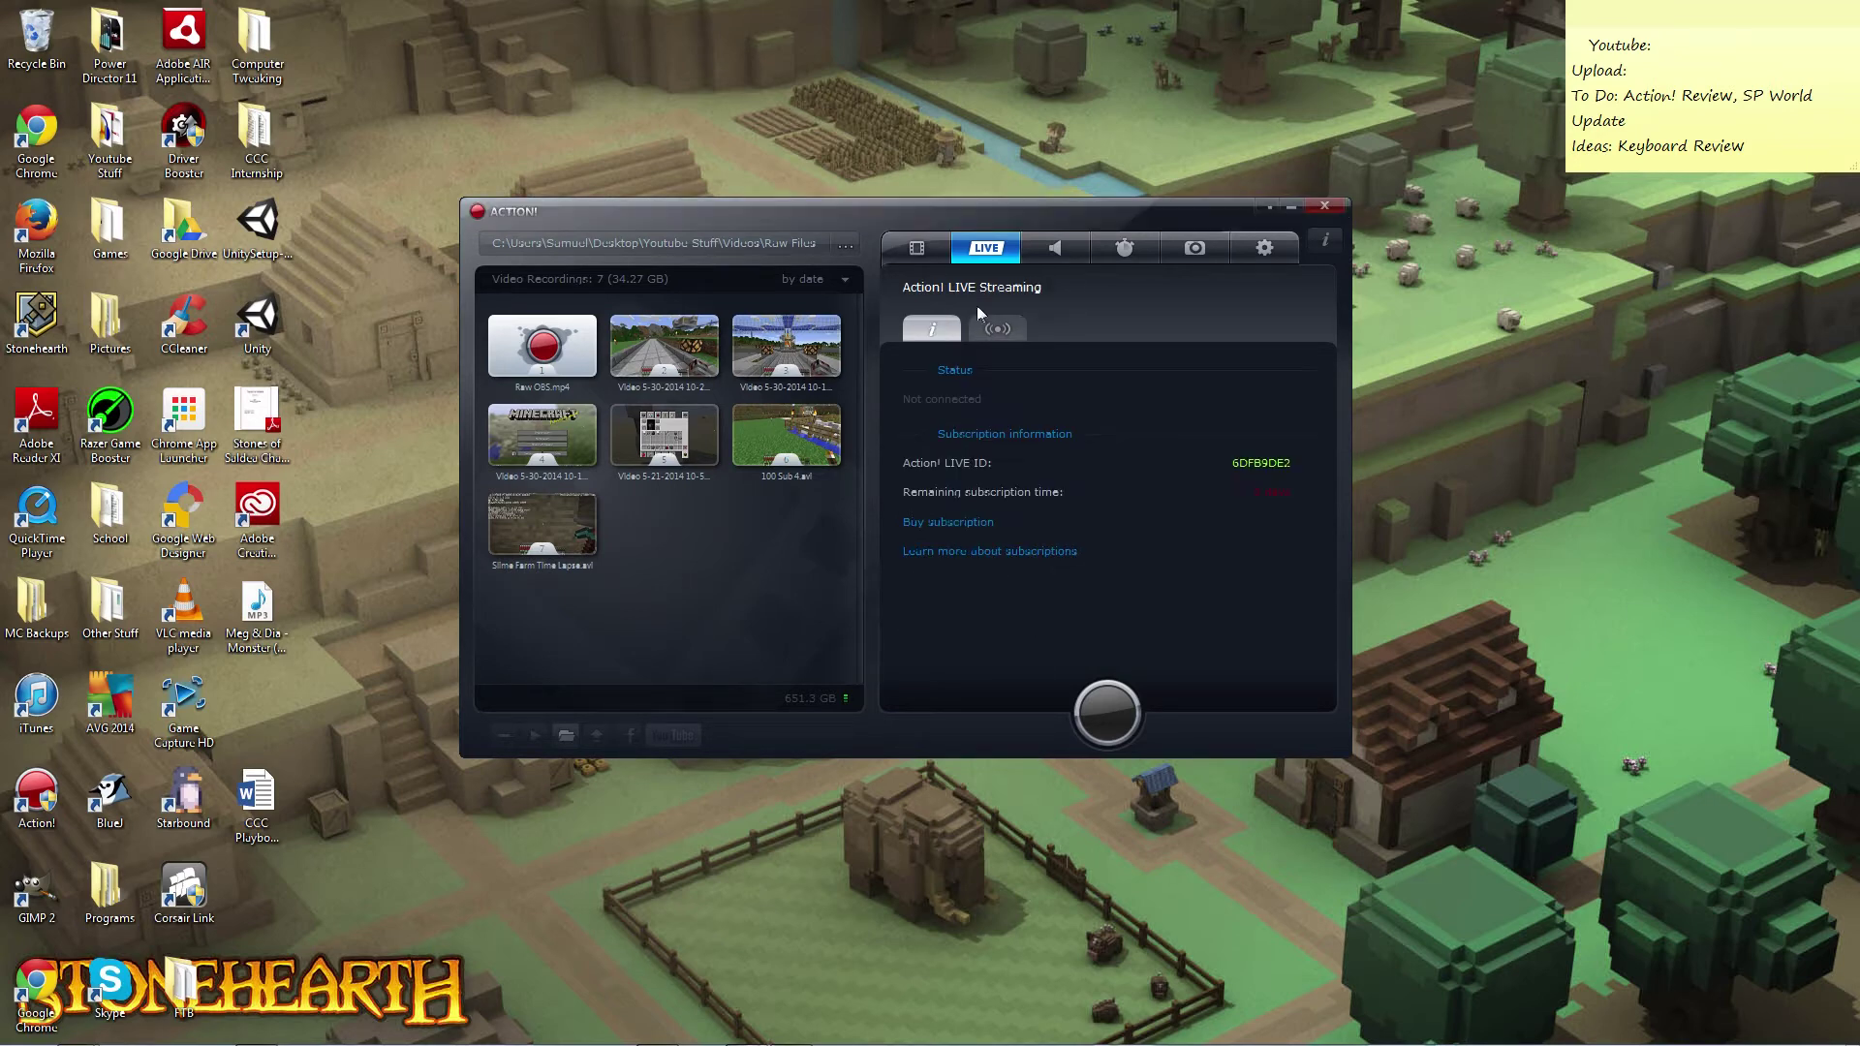
{"action": "left_click", "coordinate": [1003, 330]}
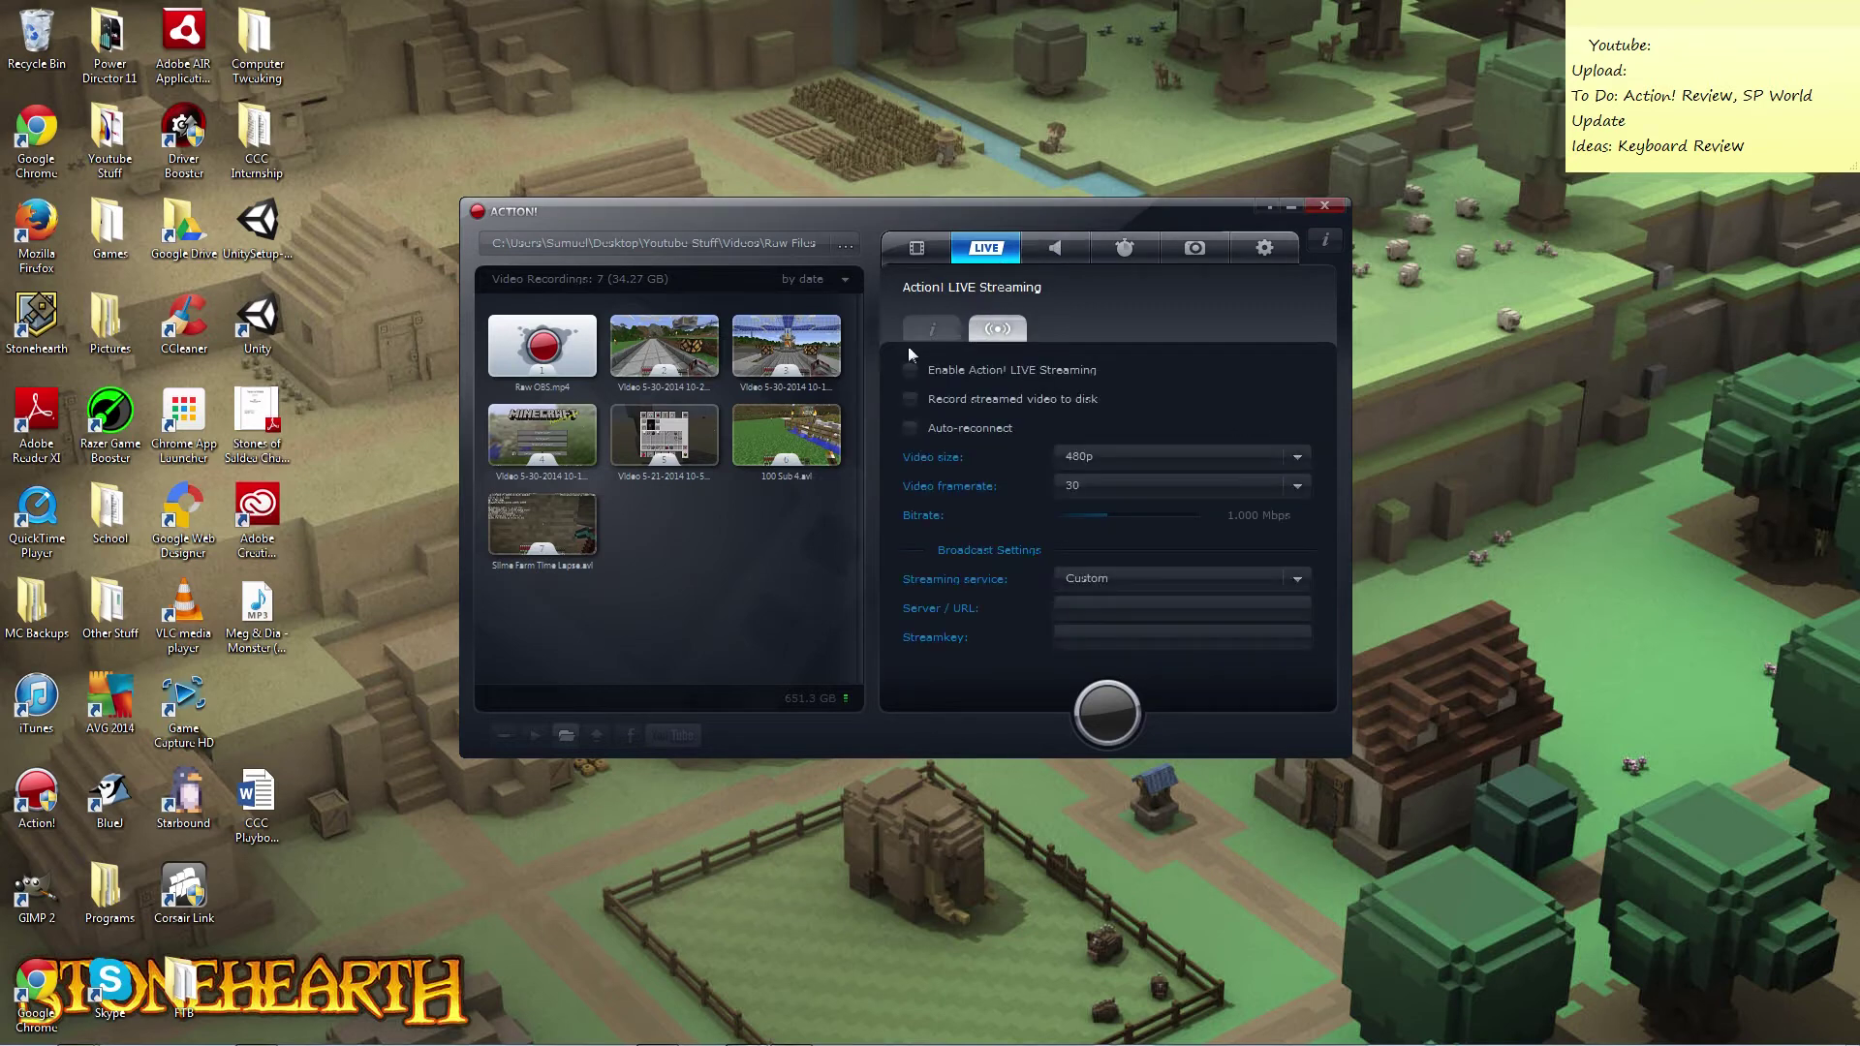
{"action": "left_click", "coordinate": [930, 331]}
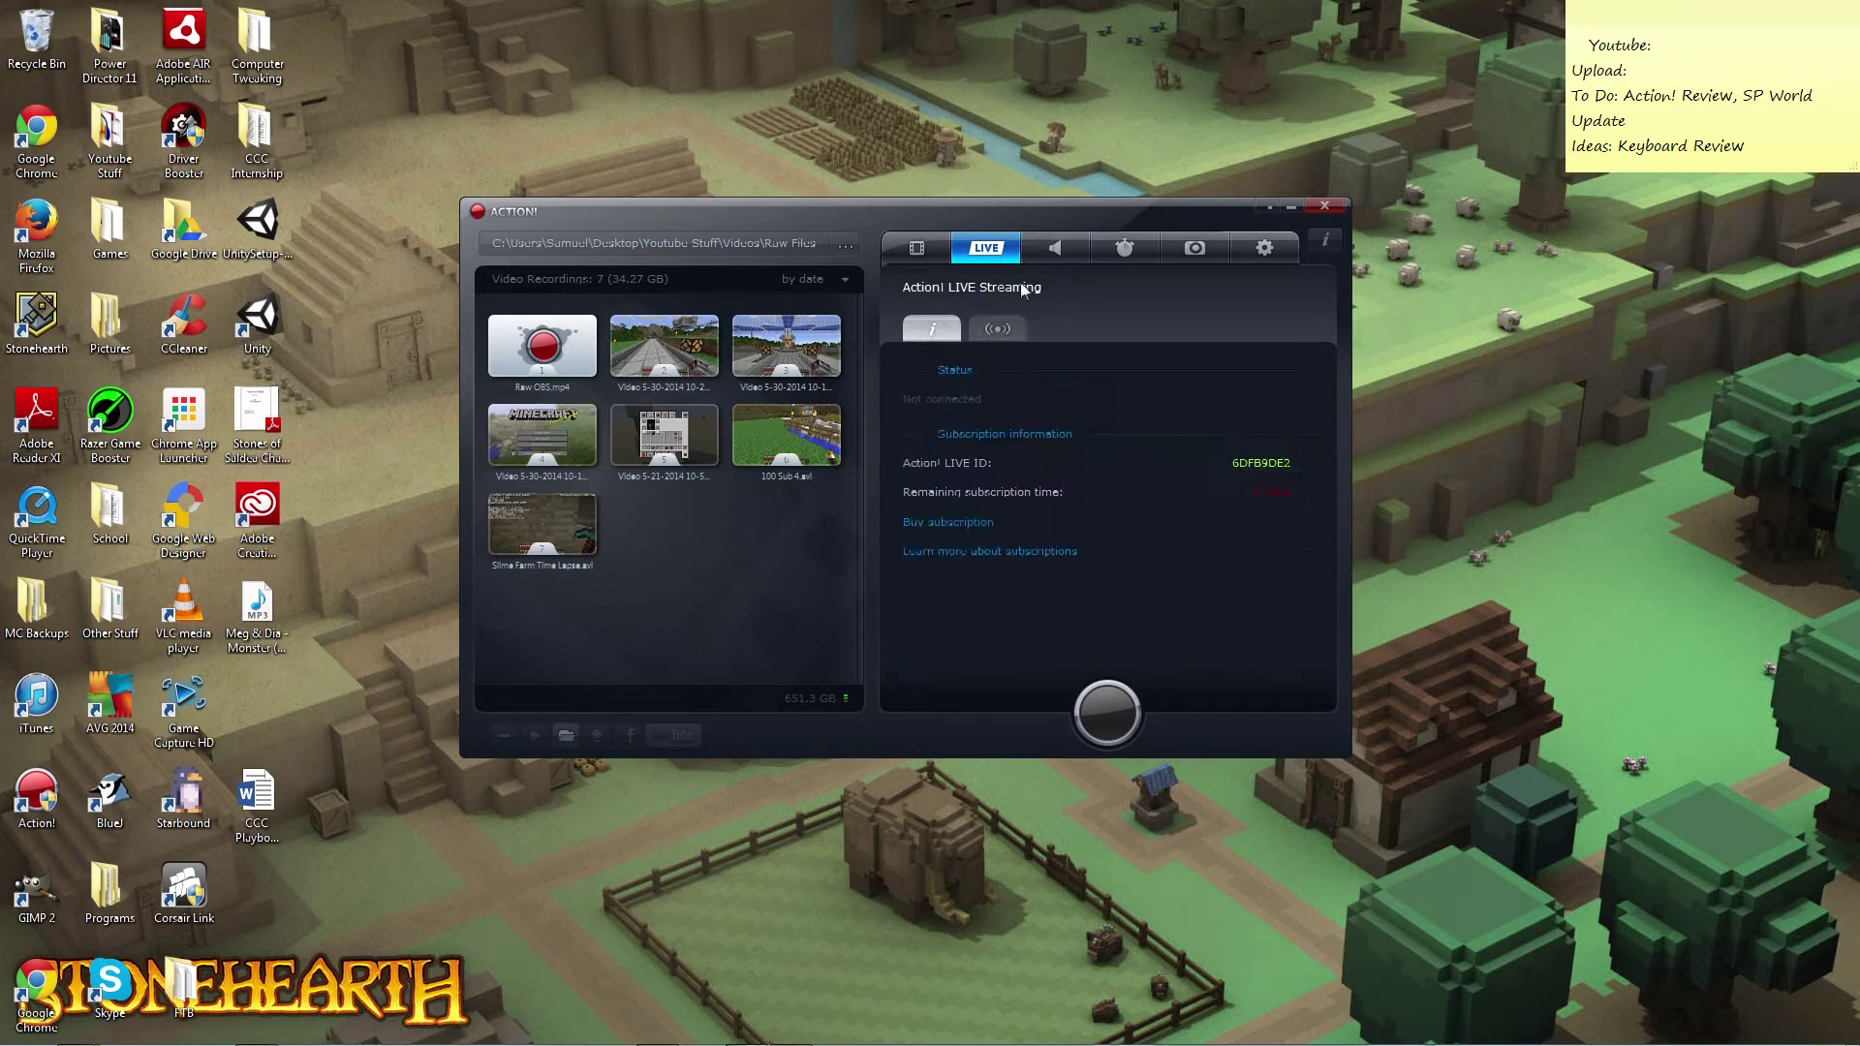
{"action": "left_click", "coordinate": [1058, 248]}
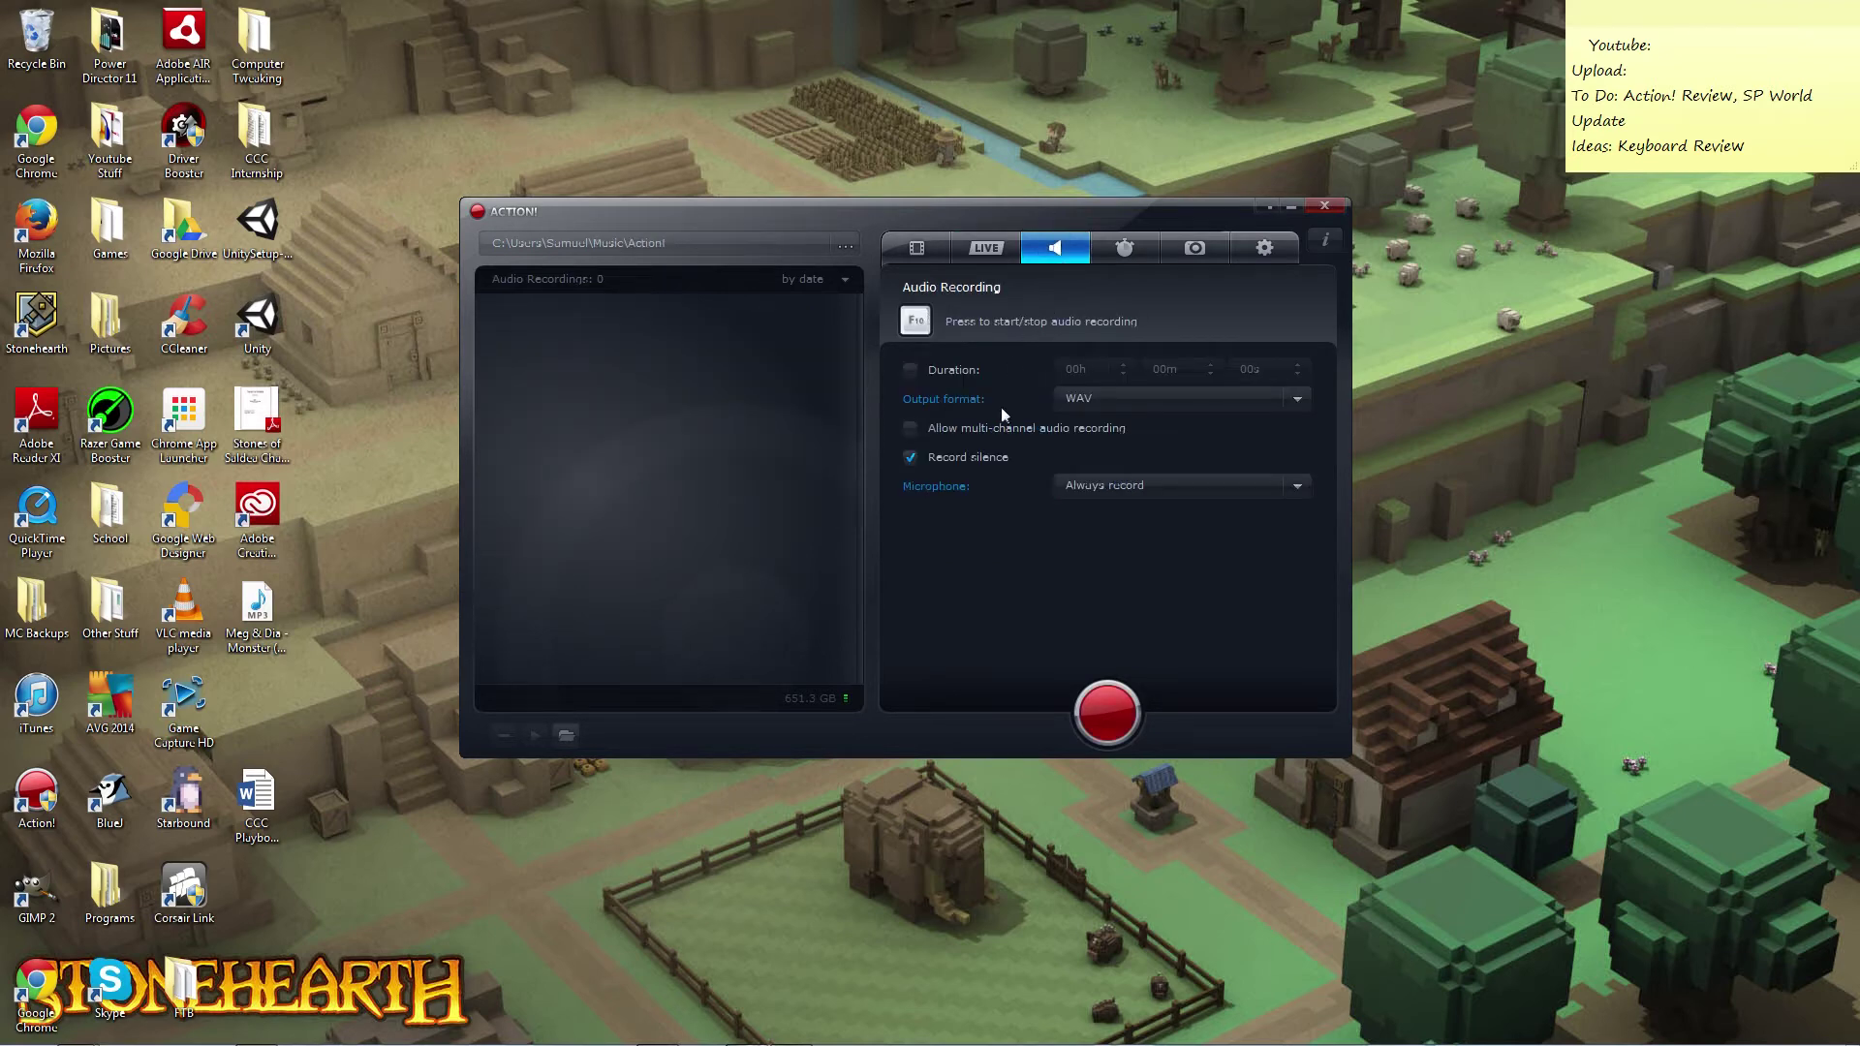
Keep WAV as the audio output format and toggle the recording duration limit on and off.
{"action": "left_click", "coordinate": [1174, 399]}
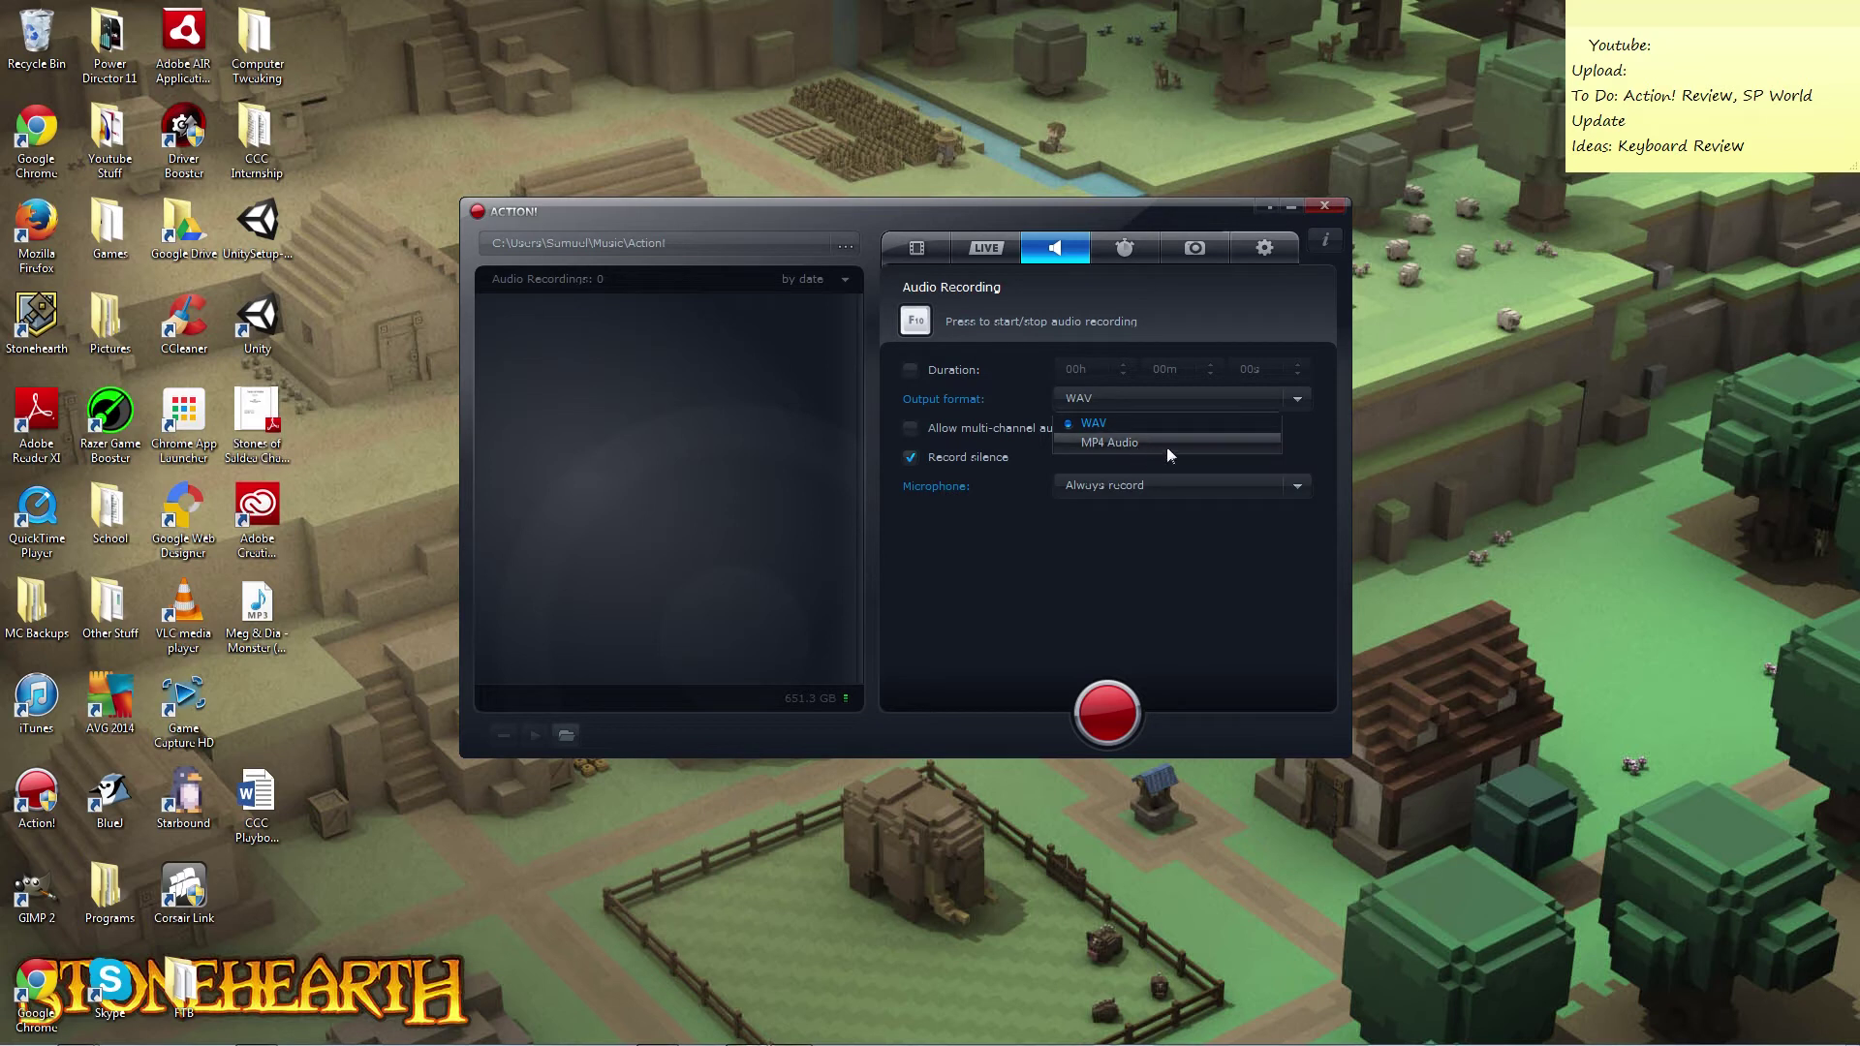
{"action": "left_click", "coordinate": [998, 554]}
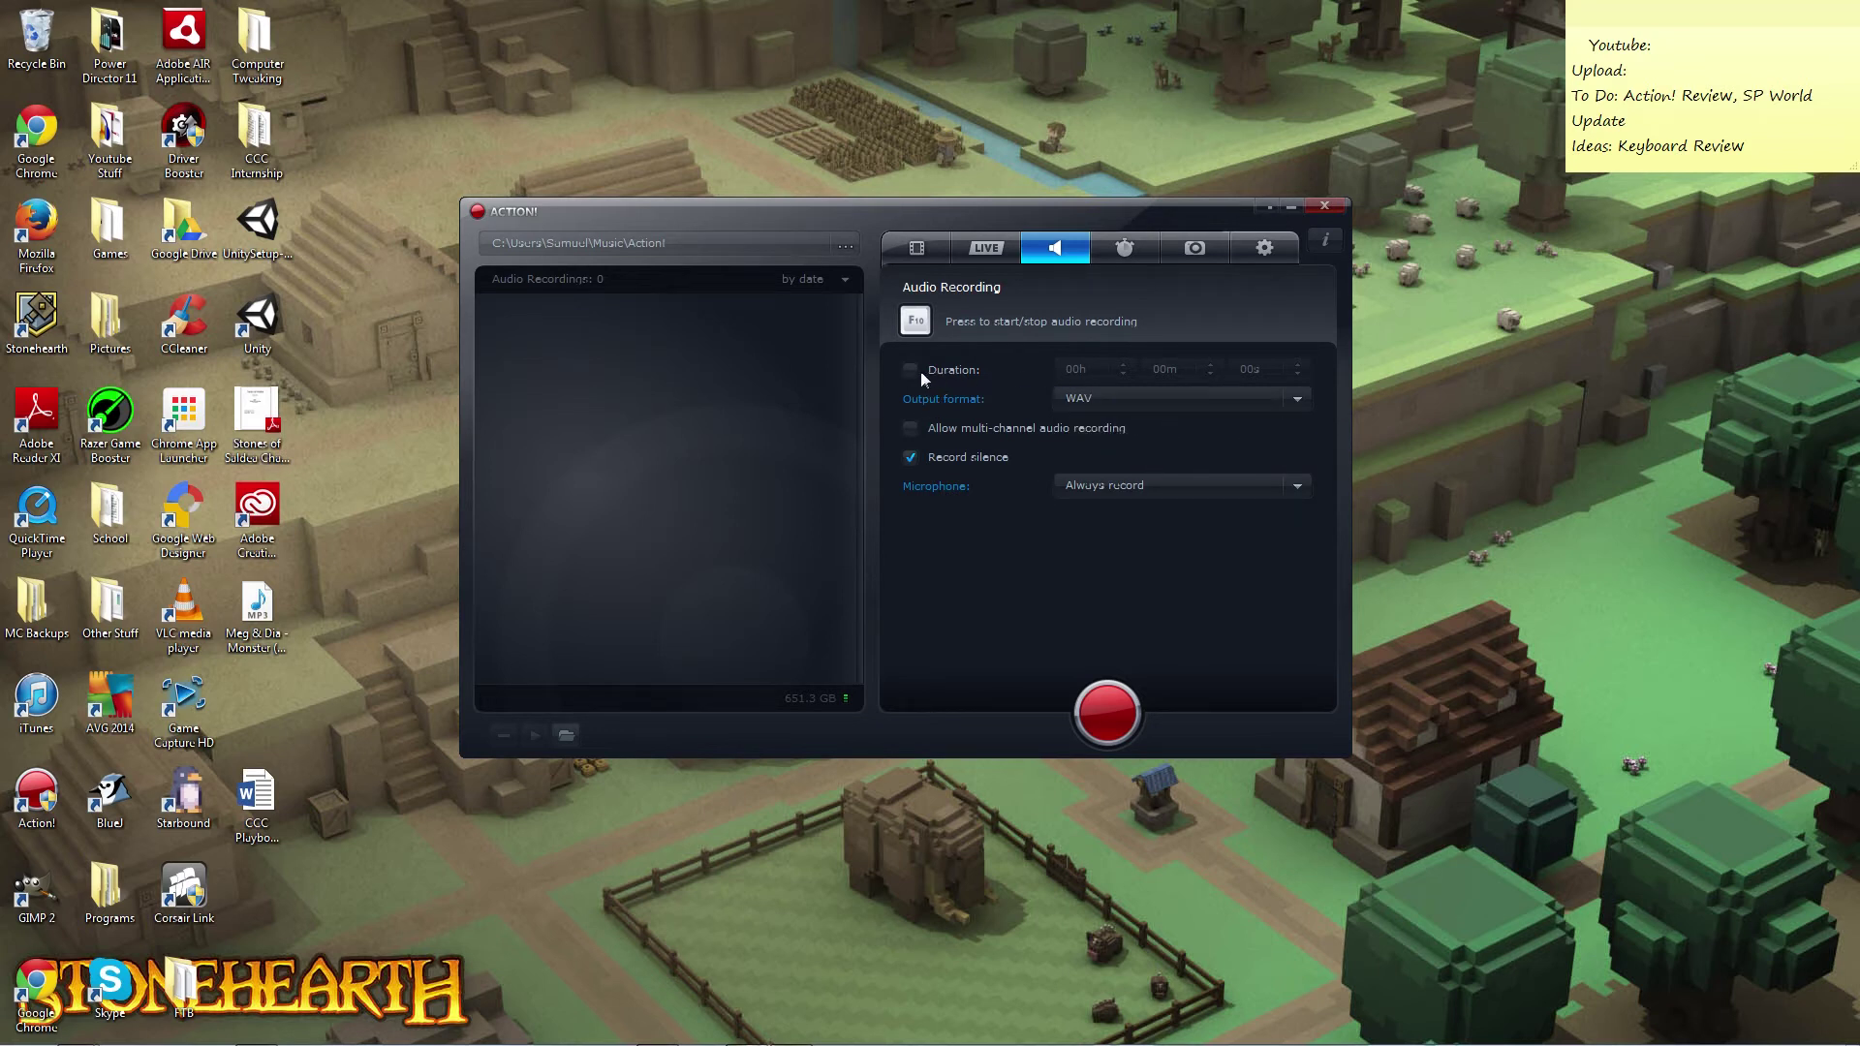
{"action": "left_click", "coordinate": [912, 370]}
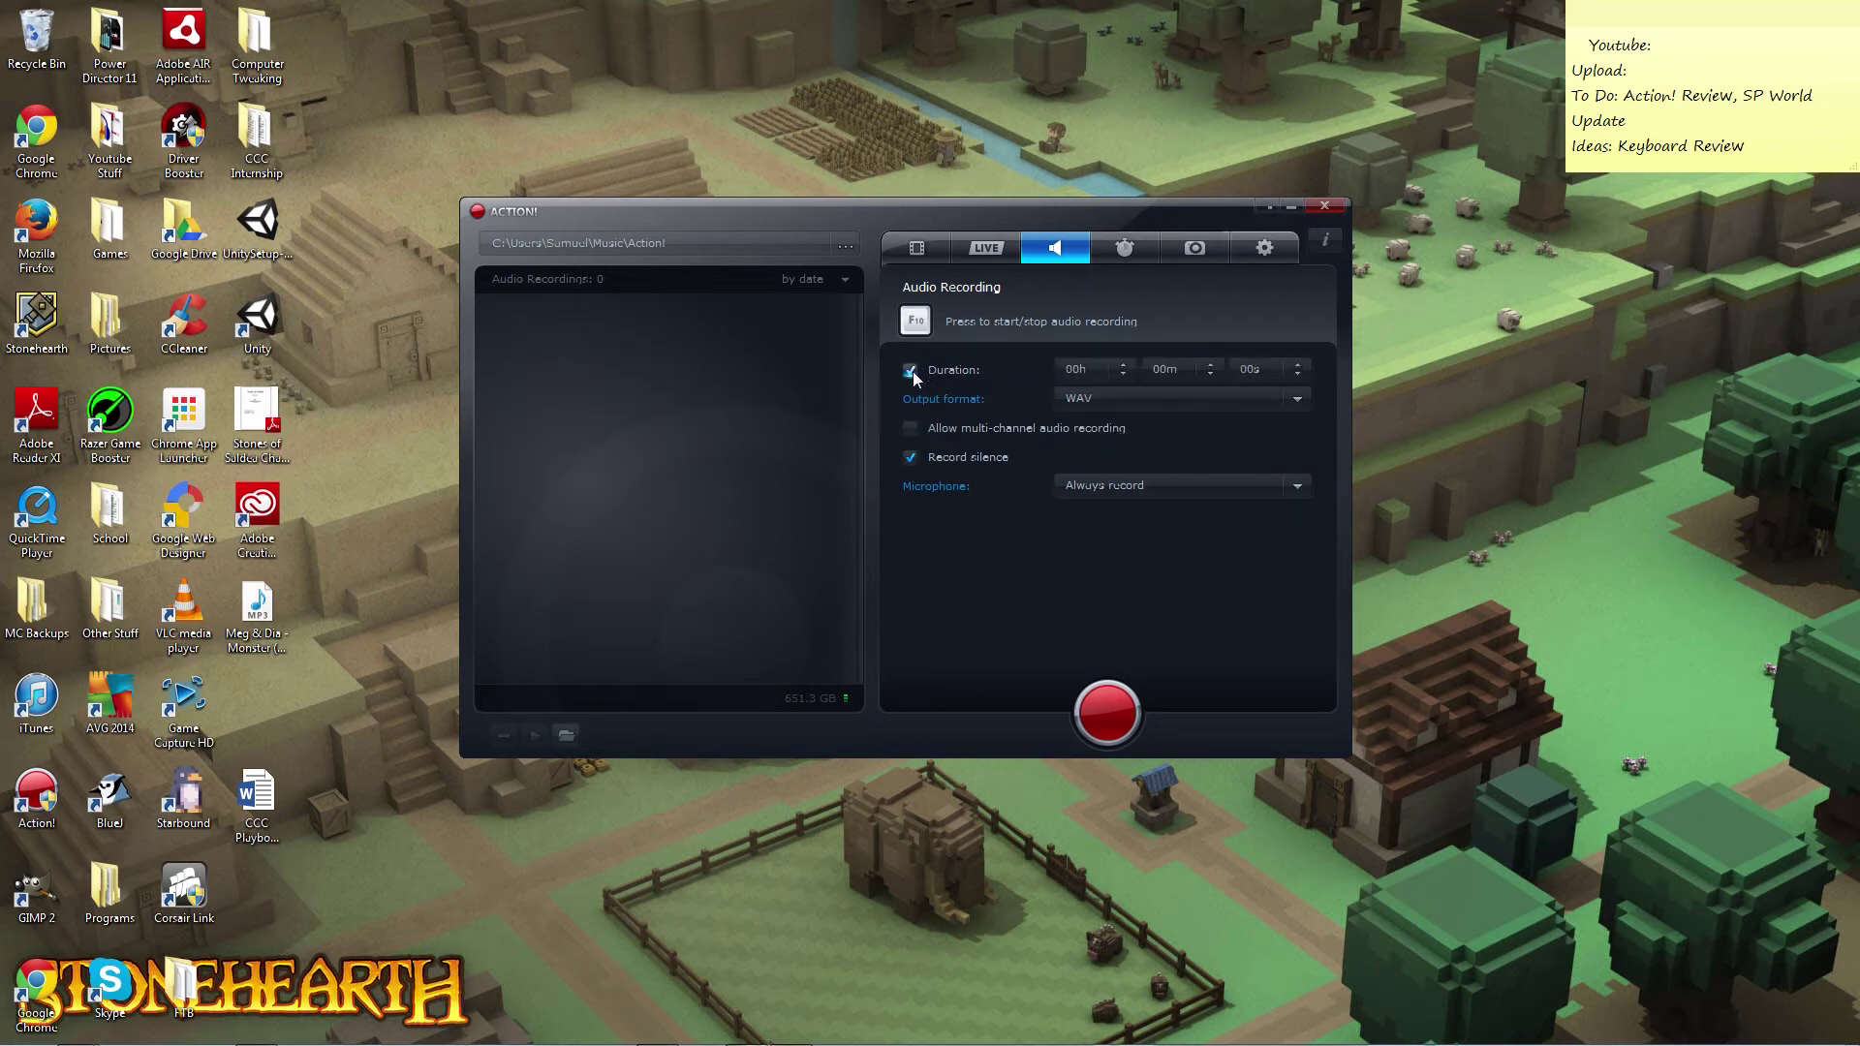
{"action": "left_click", "coordinate": [912, 370]}
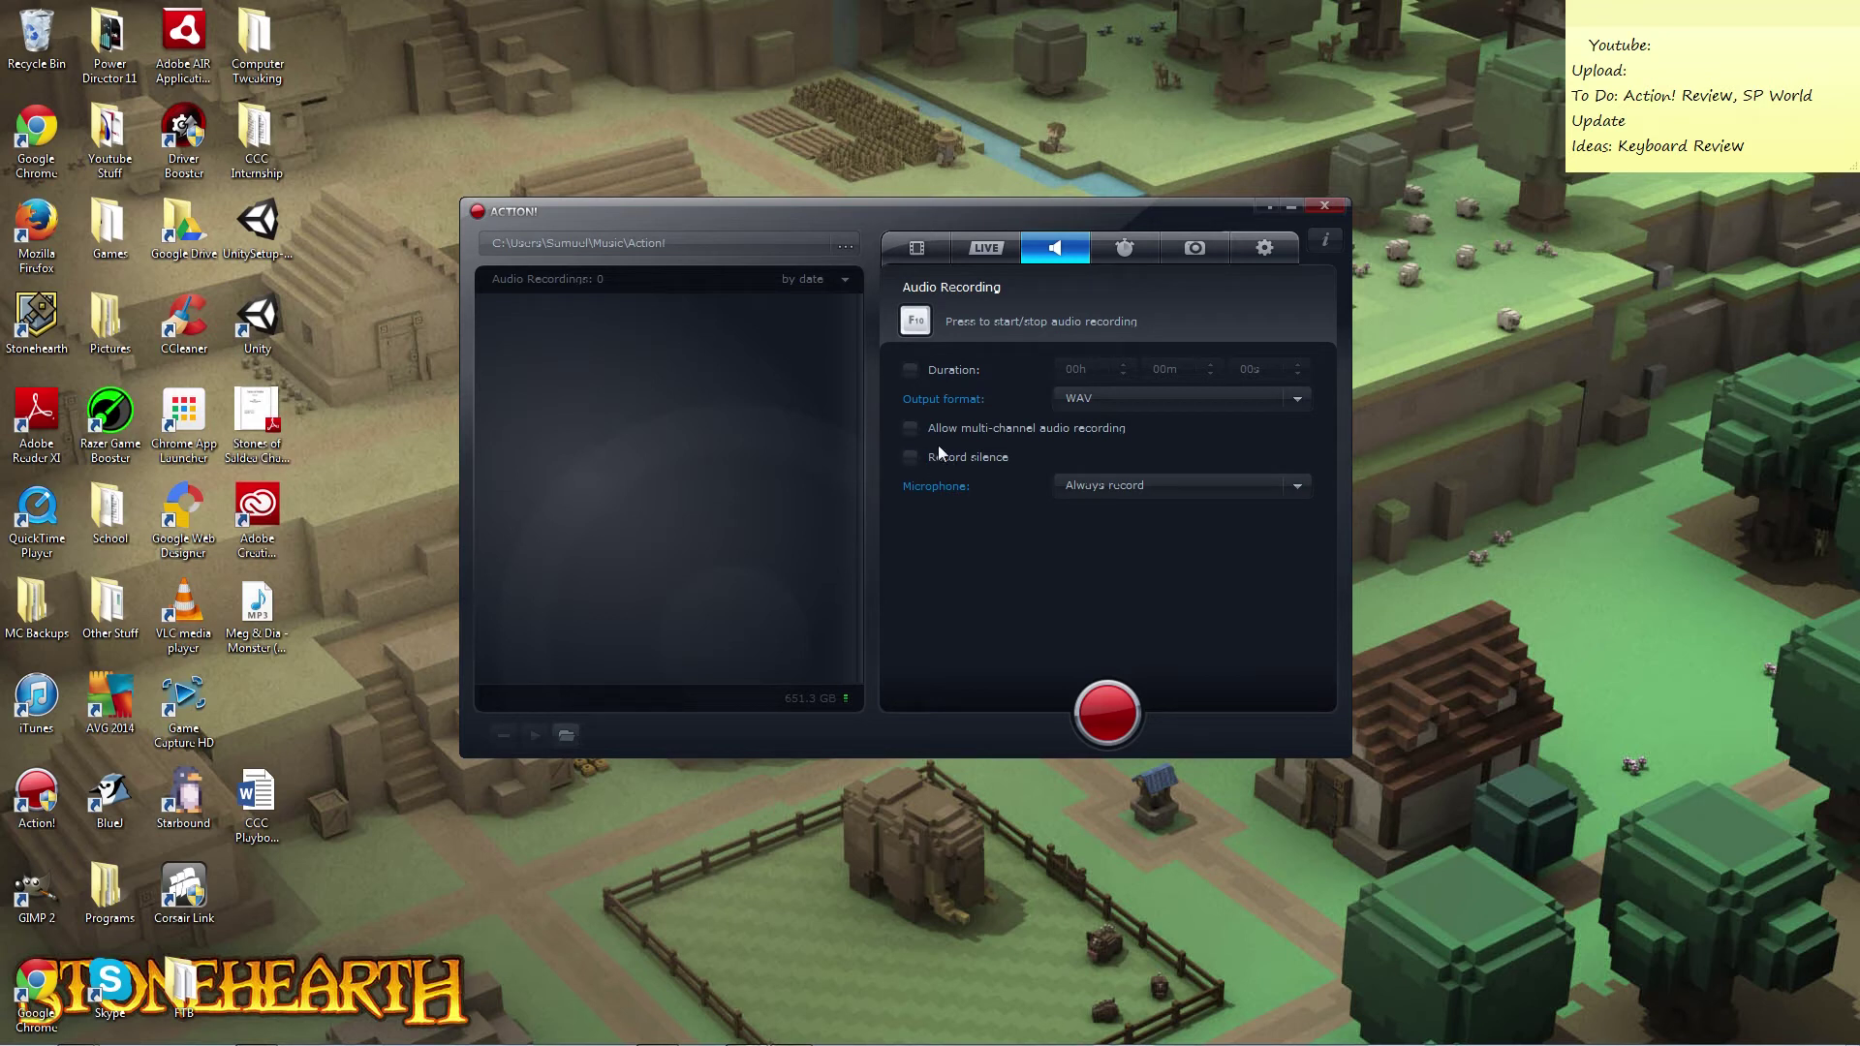
Keep the microphone on Always record, re-enable Record silence, and switch to benchmarking mode.
{"action": "left_click", "coordinate": [1124, 492]}
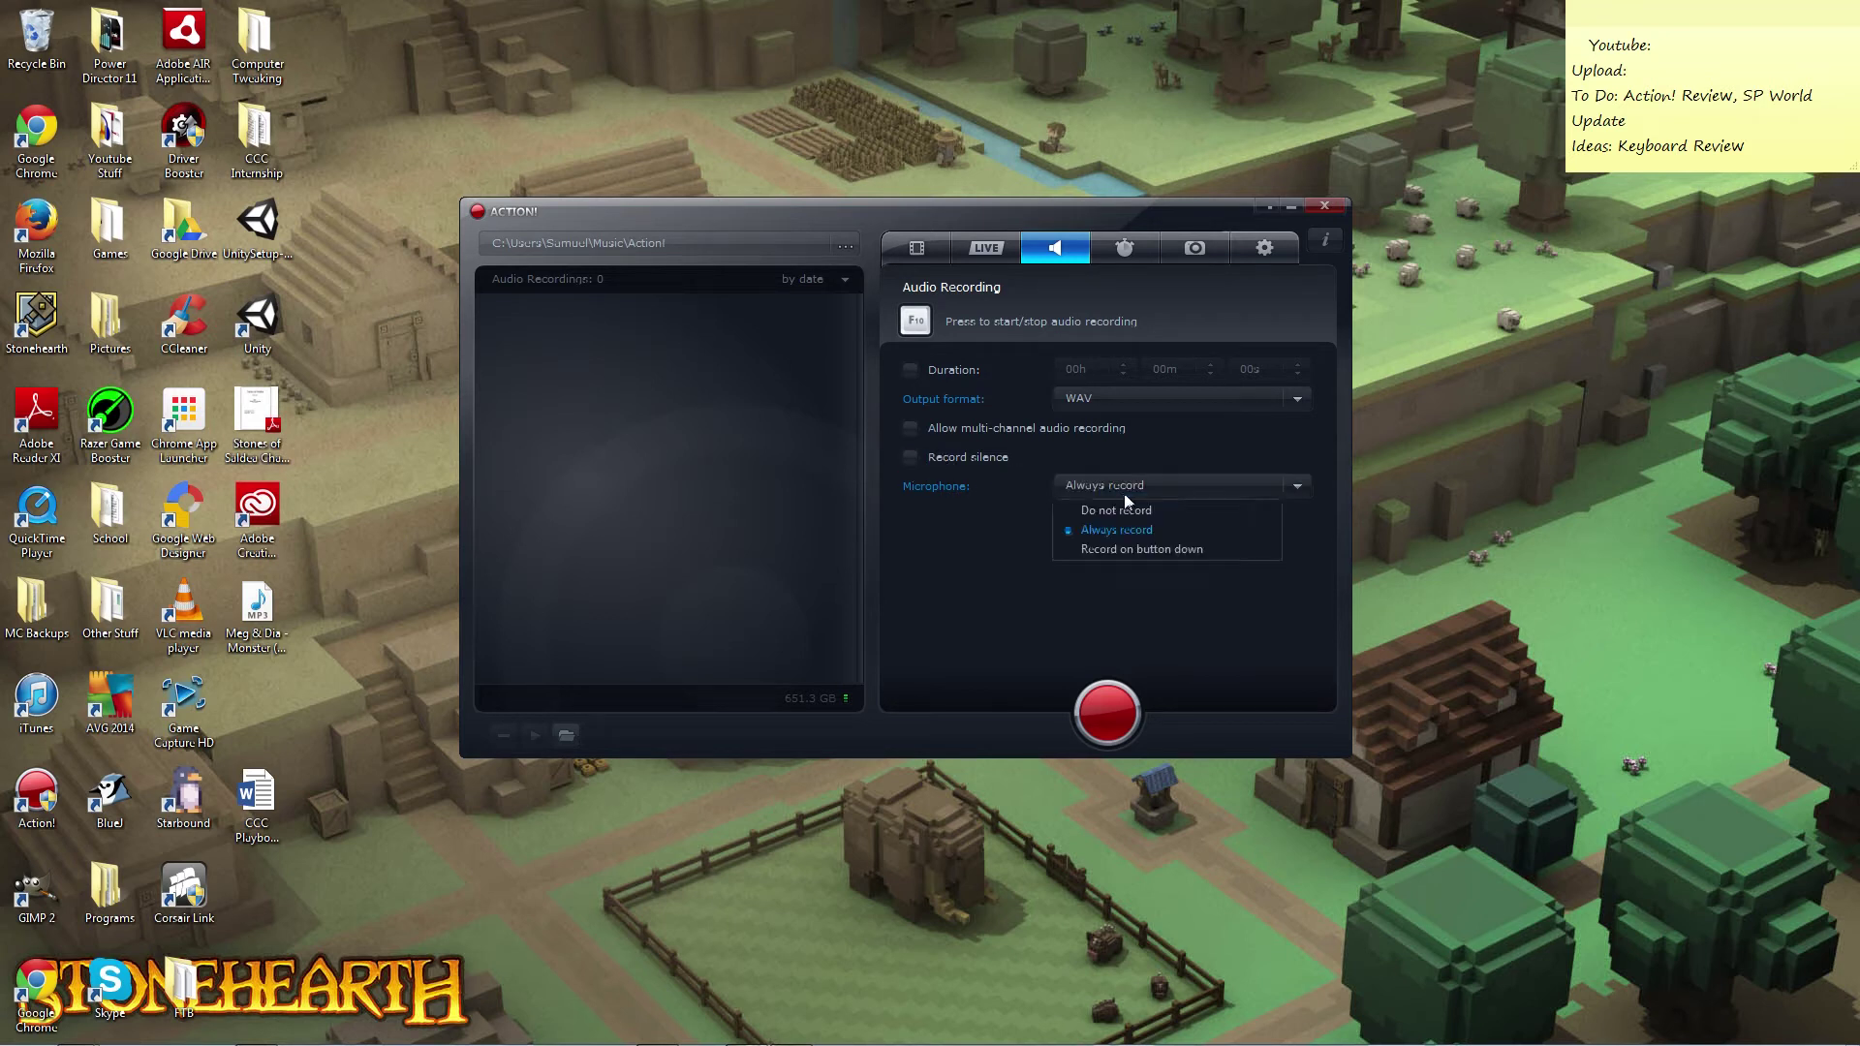
{"action": "left_click", "coordinate": [887, 420]}
{"action": "left_click", "coordinate": [909, 457]}
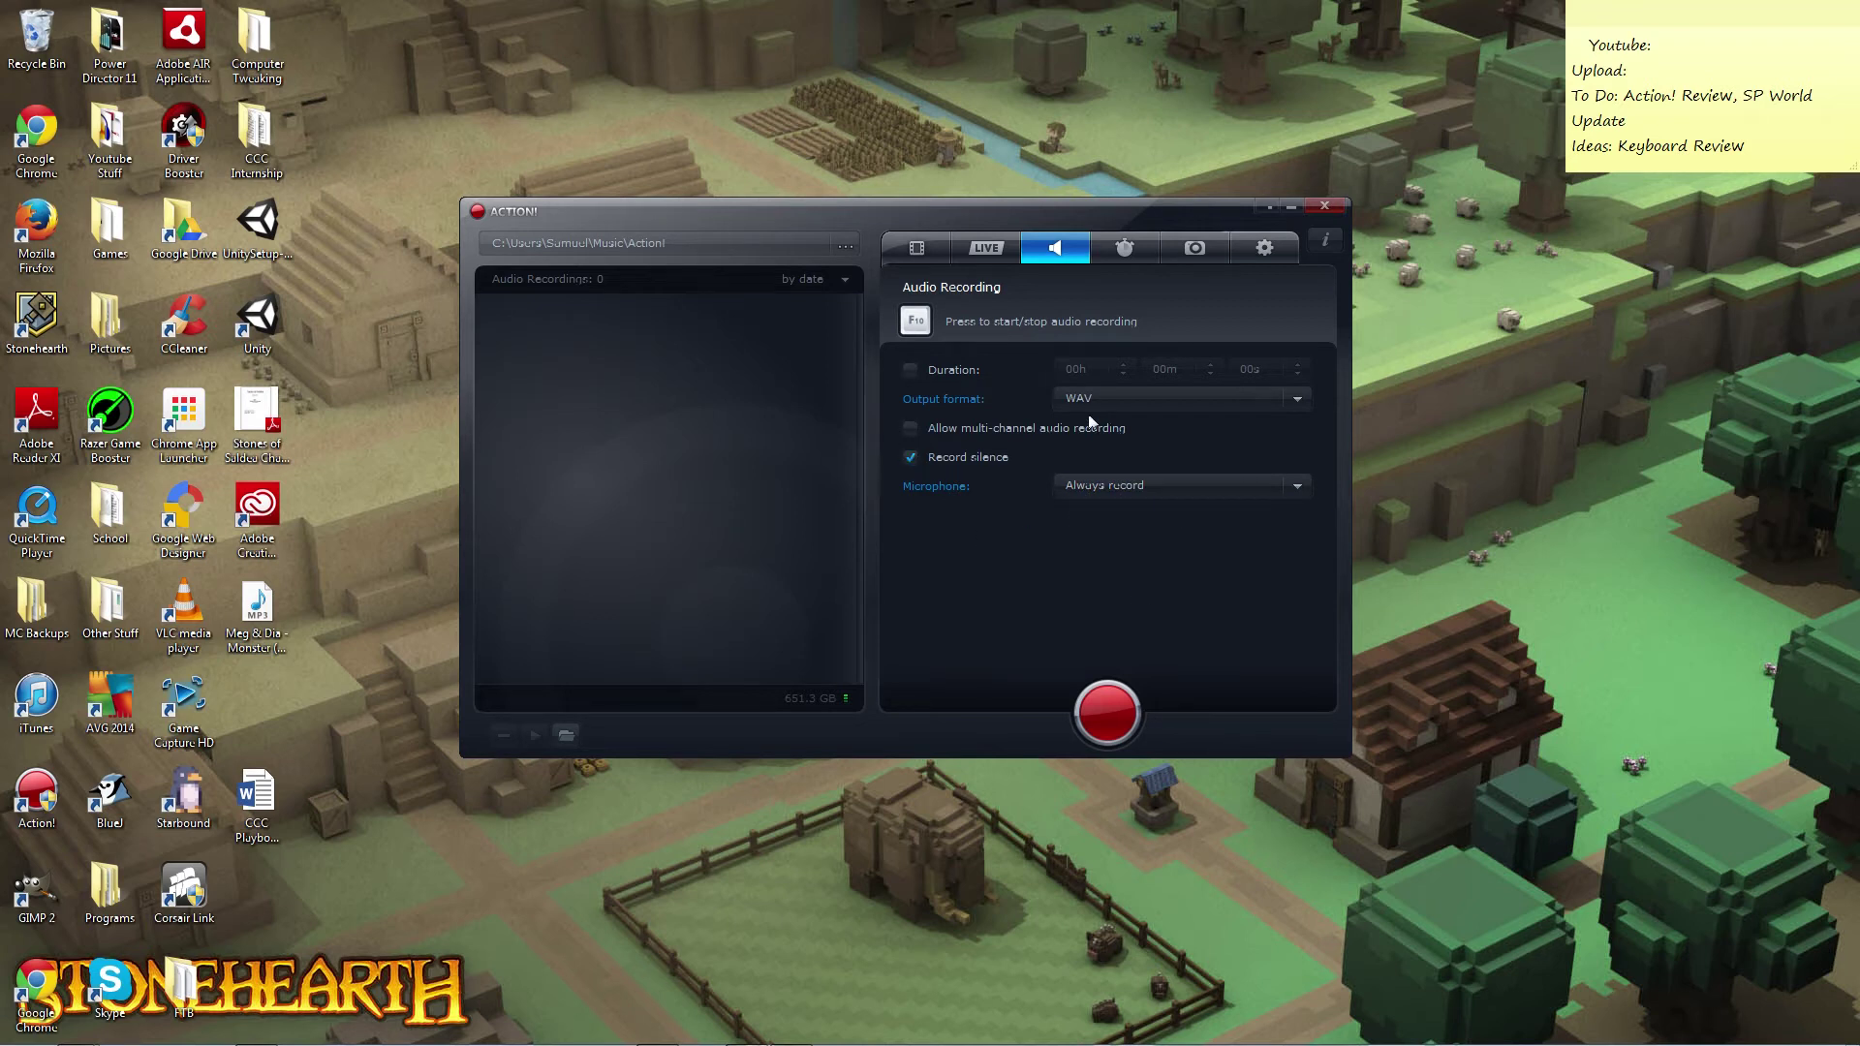
{"action": "left_click", "coordinate": [1127, 248]}
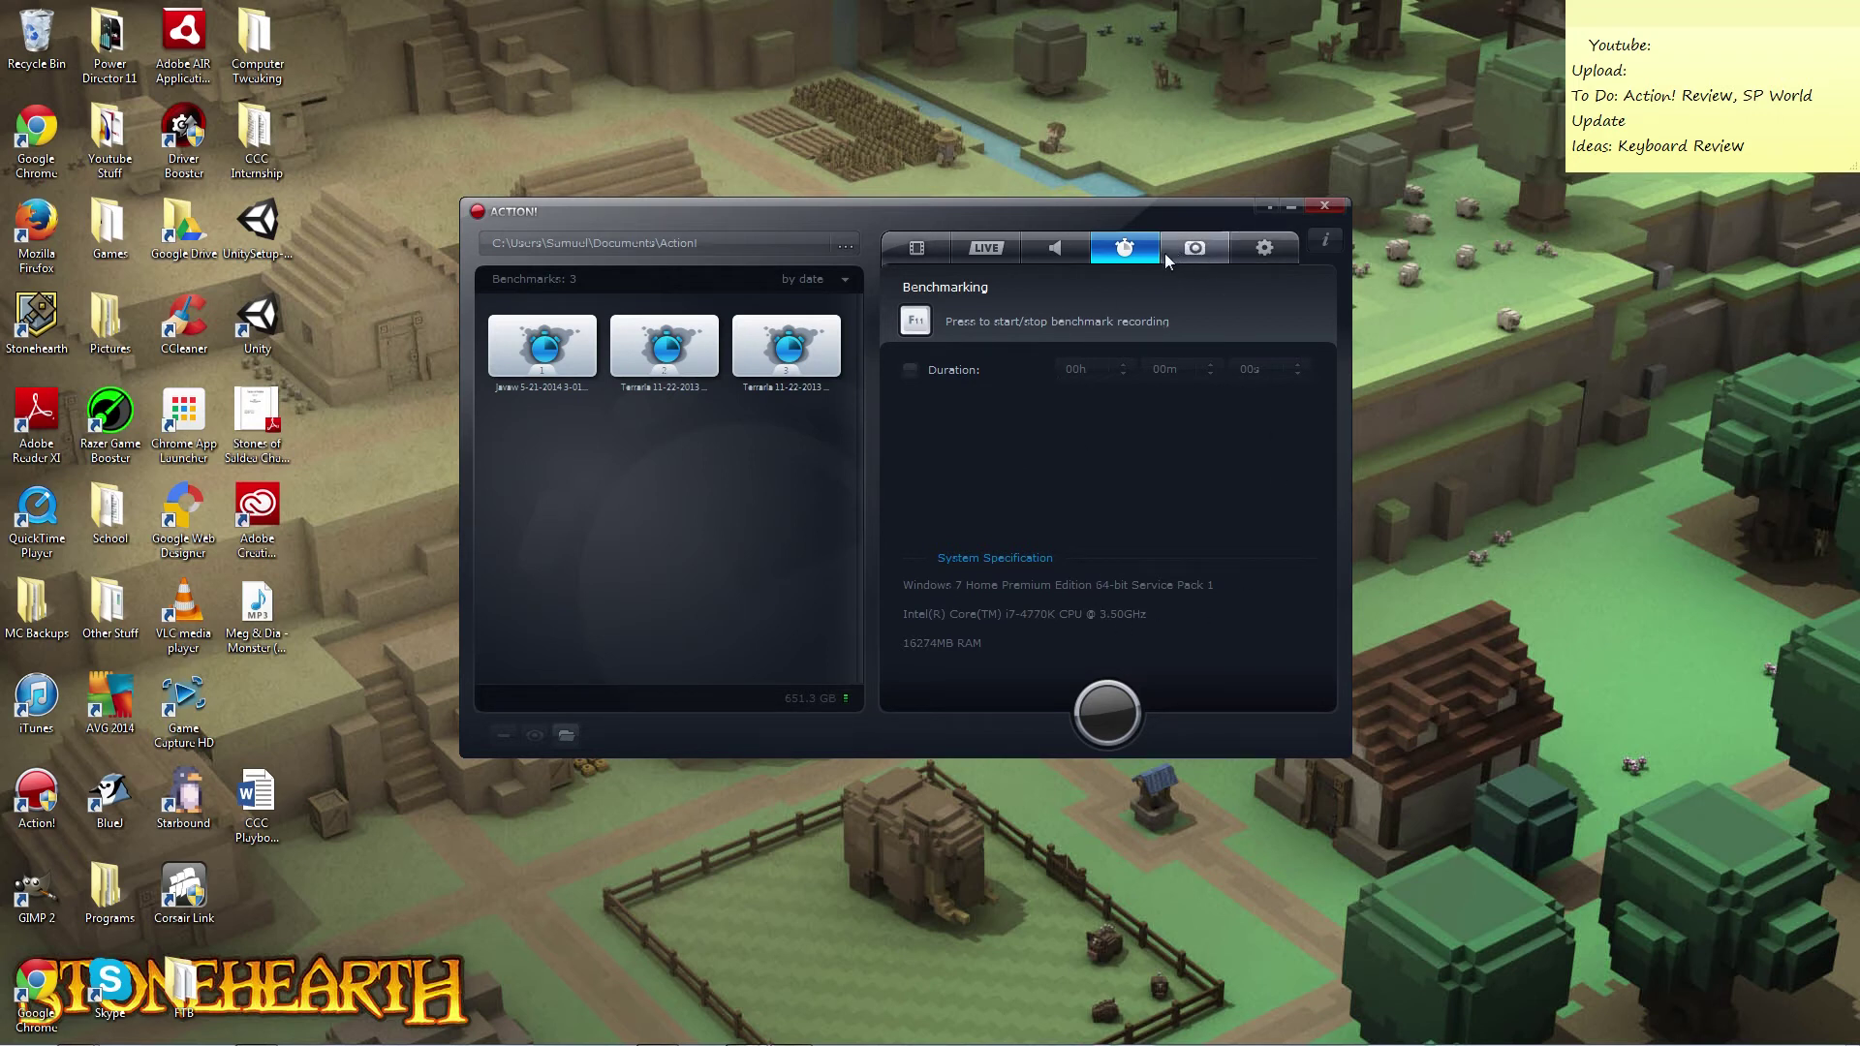
Switch to screenshot capture mode, then open the General Settings.
{"action": "left_click", "coordinate": [1195, 252]}
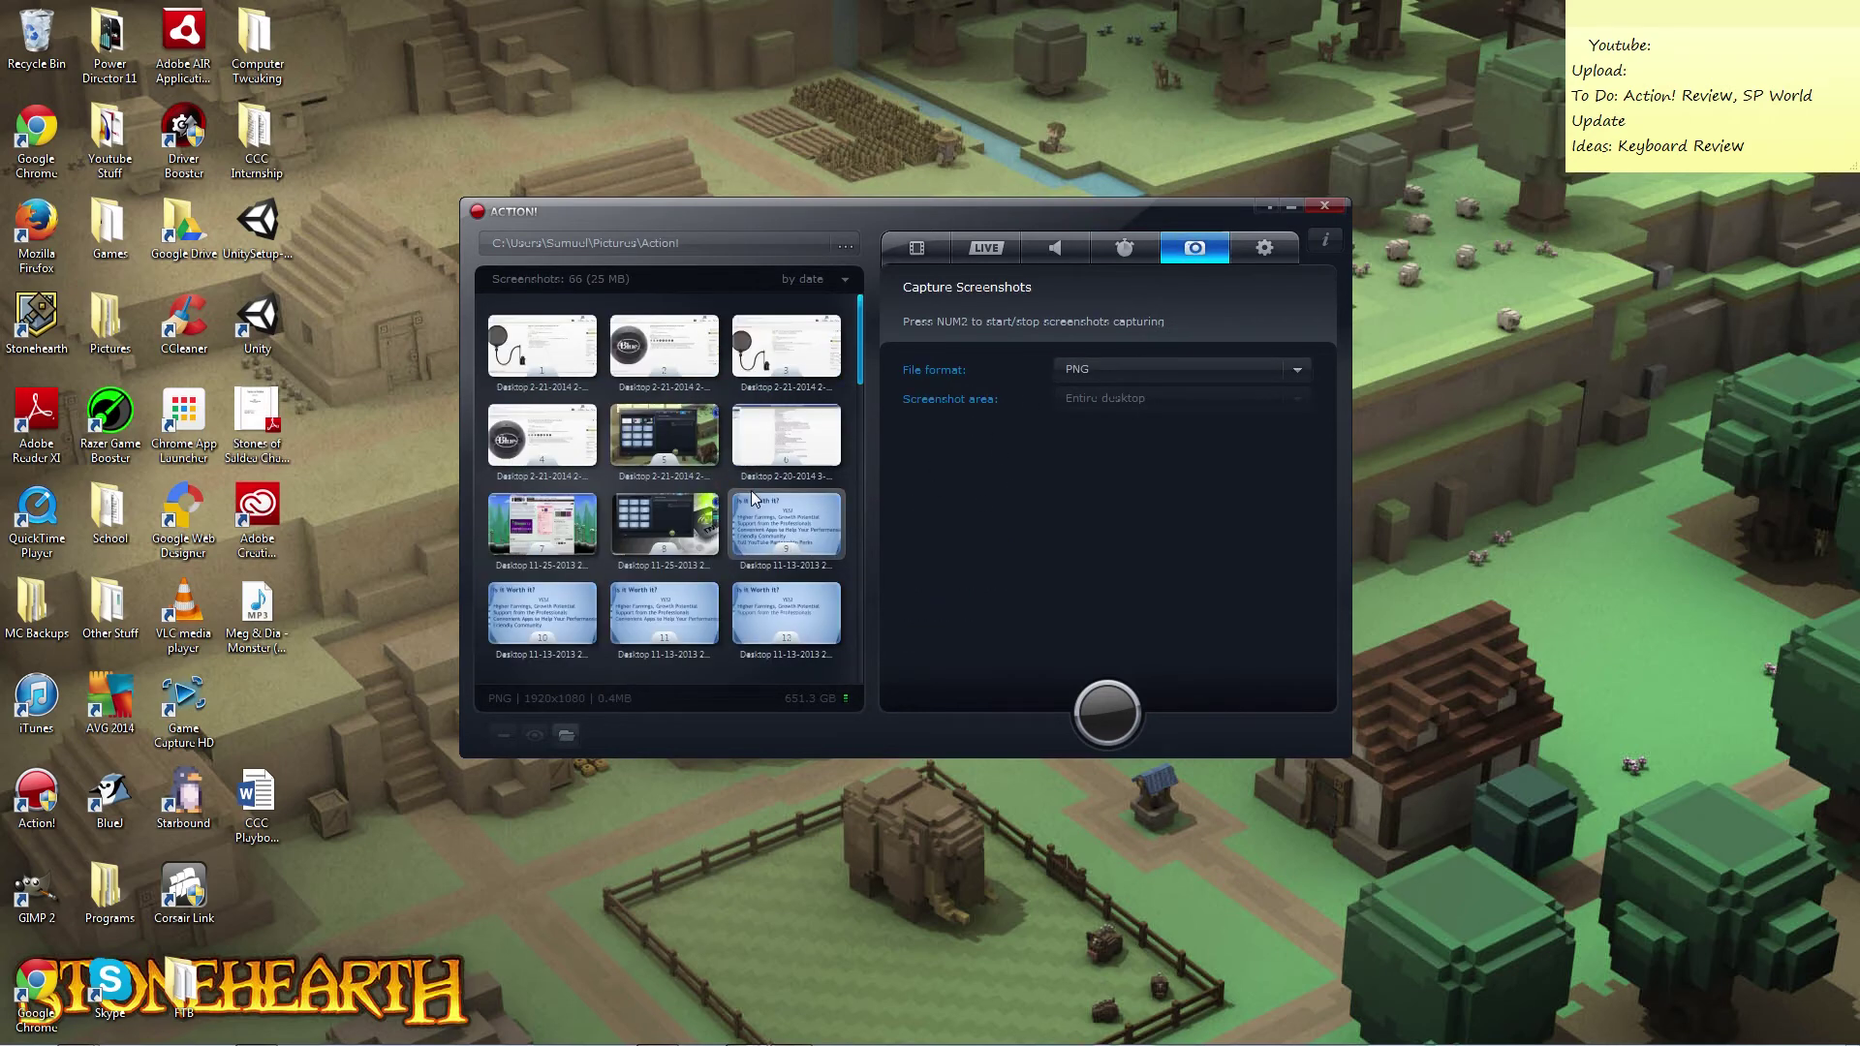
{"action": "left_click", "coordinate": [1264, 248]}
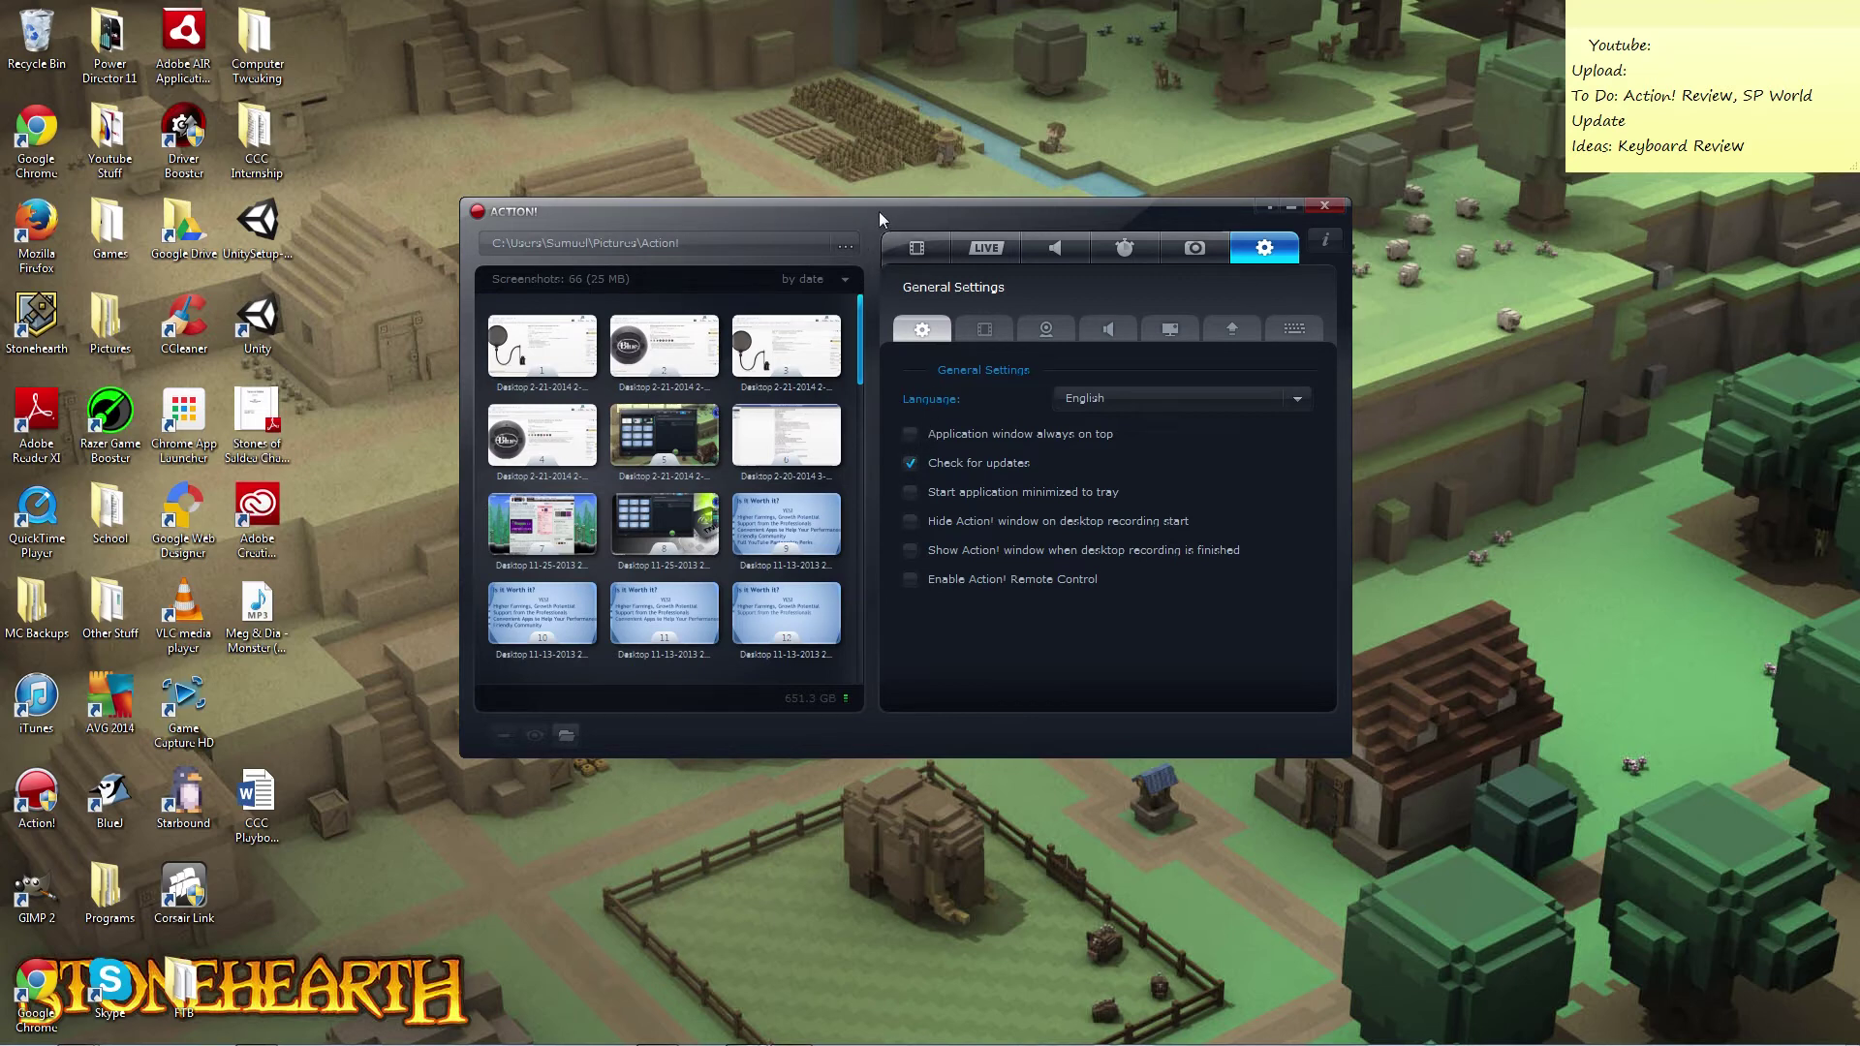
Move the window up and right, keeping English as the interface language.
{"action": "left_click_drag", "start_coordinate": [876, 215], "coordinate": [910, 153]}
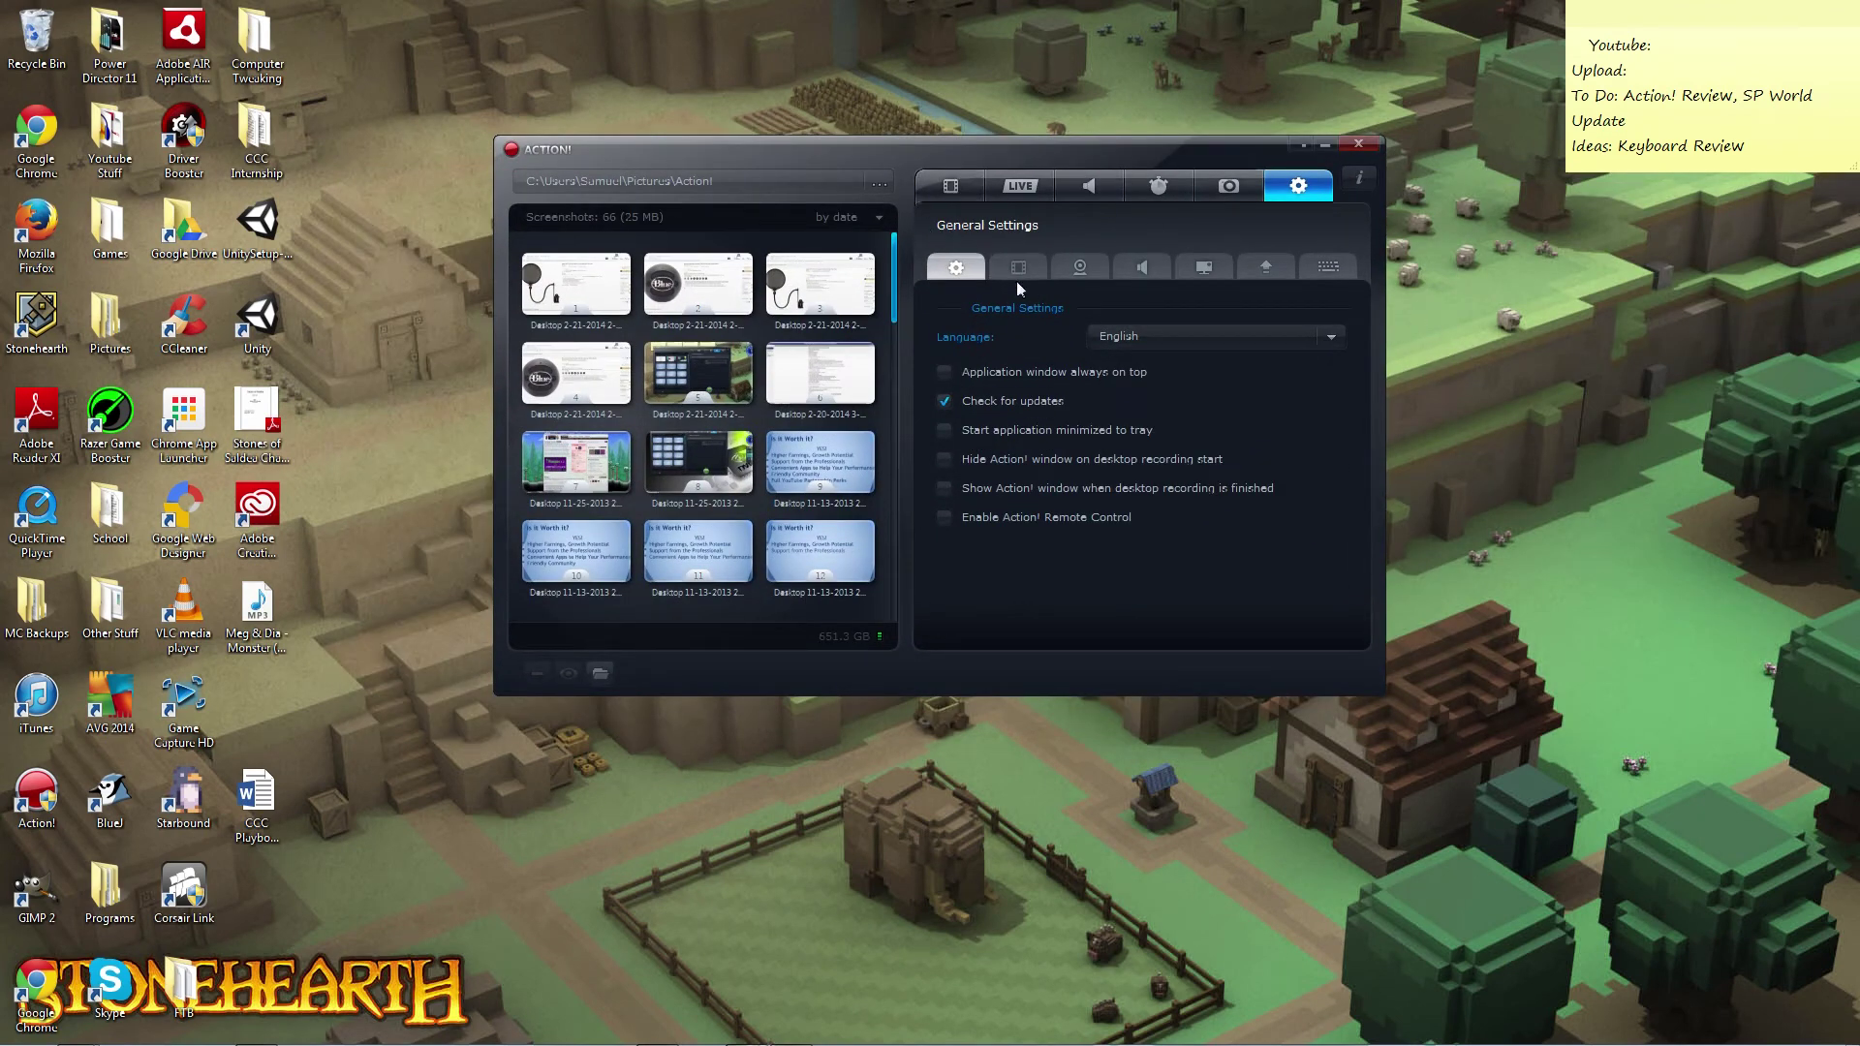
{"action": "left_click", "coordinate": [1162, 336]}
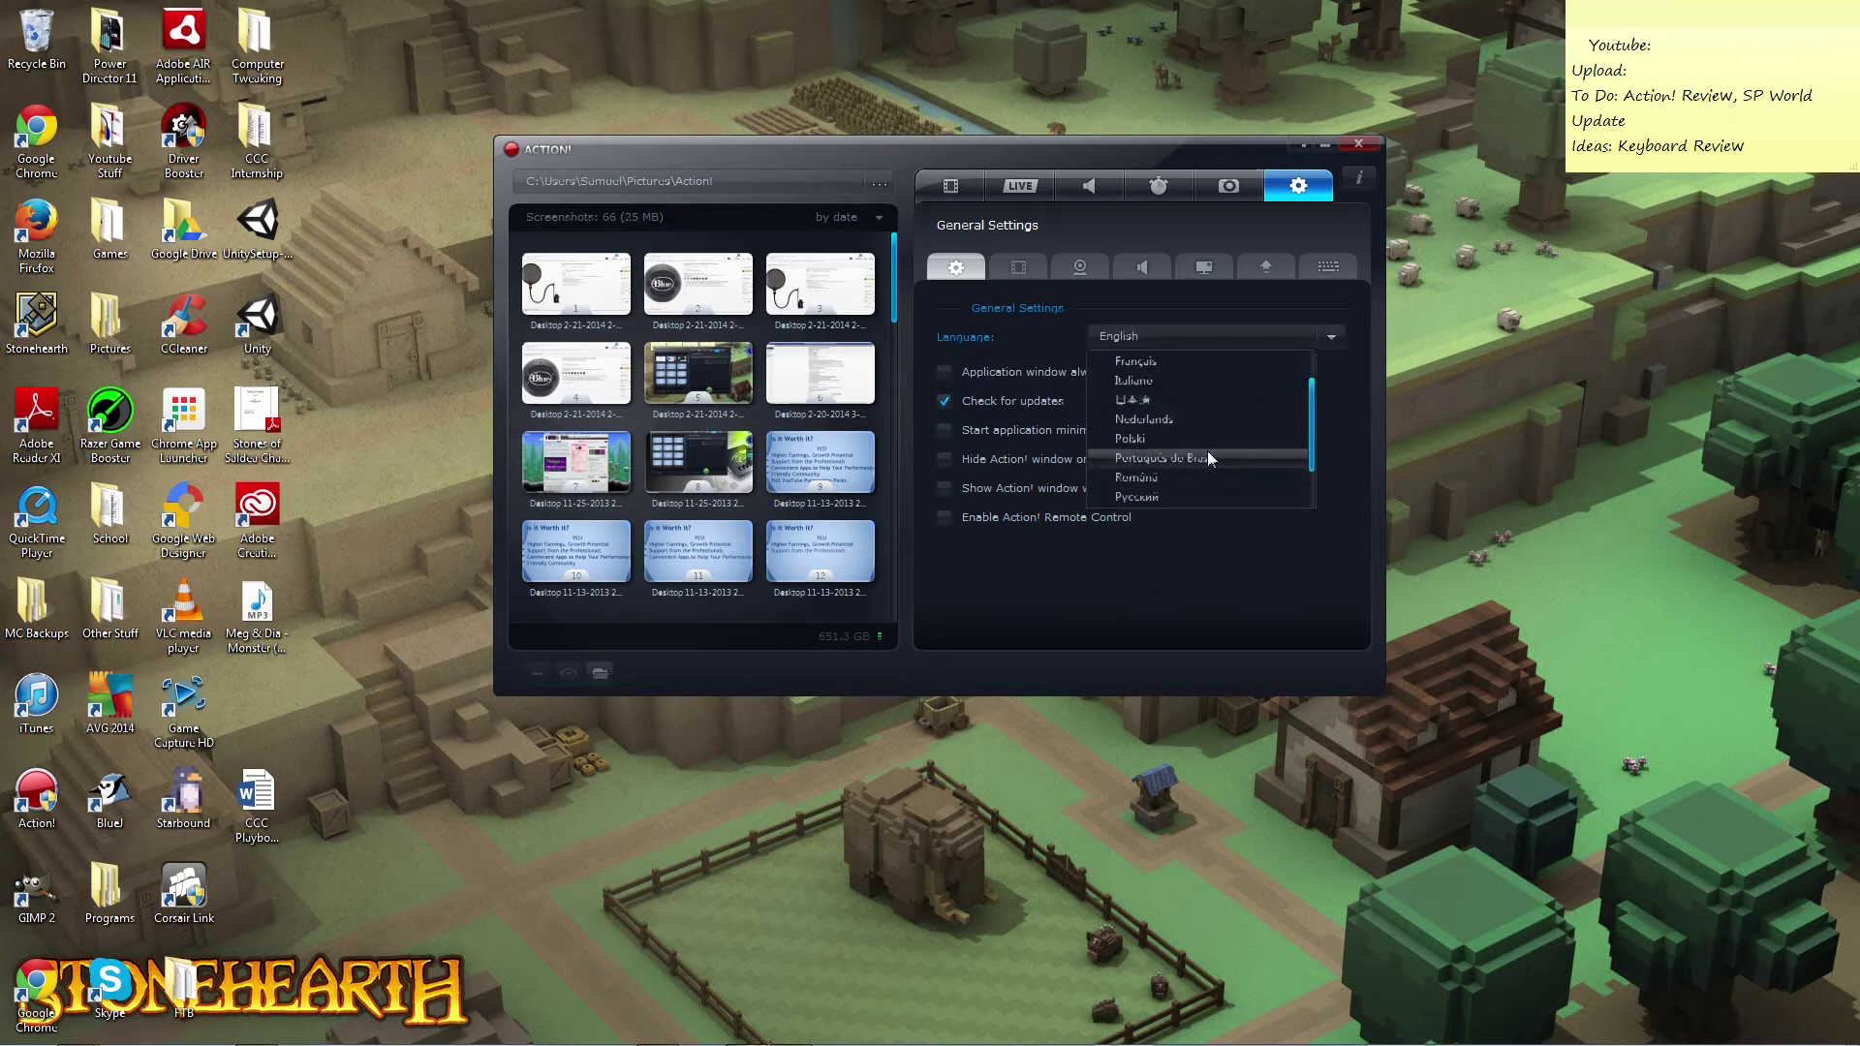
{"action": "scroll", "coordinate": [1192, 446], "scroll_direction": "down", "scroll_amount": 2}
{"action": "left_click", "coordinate": [1070, 359]}
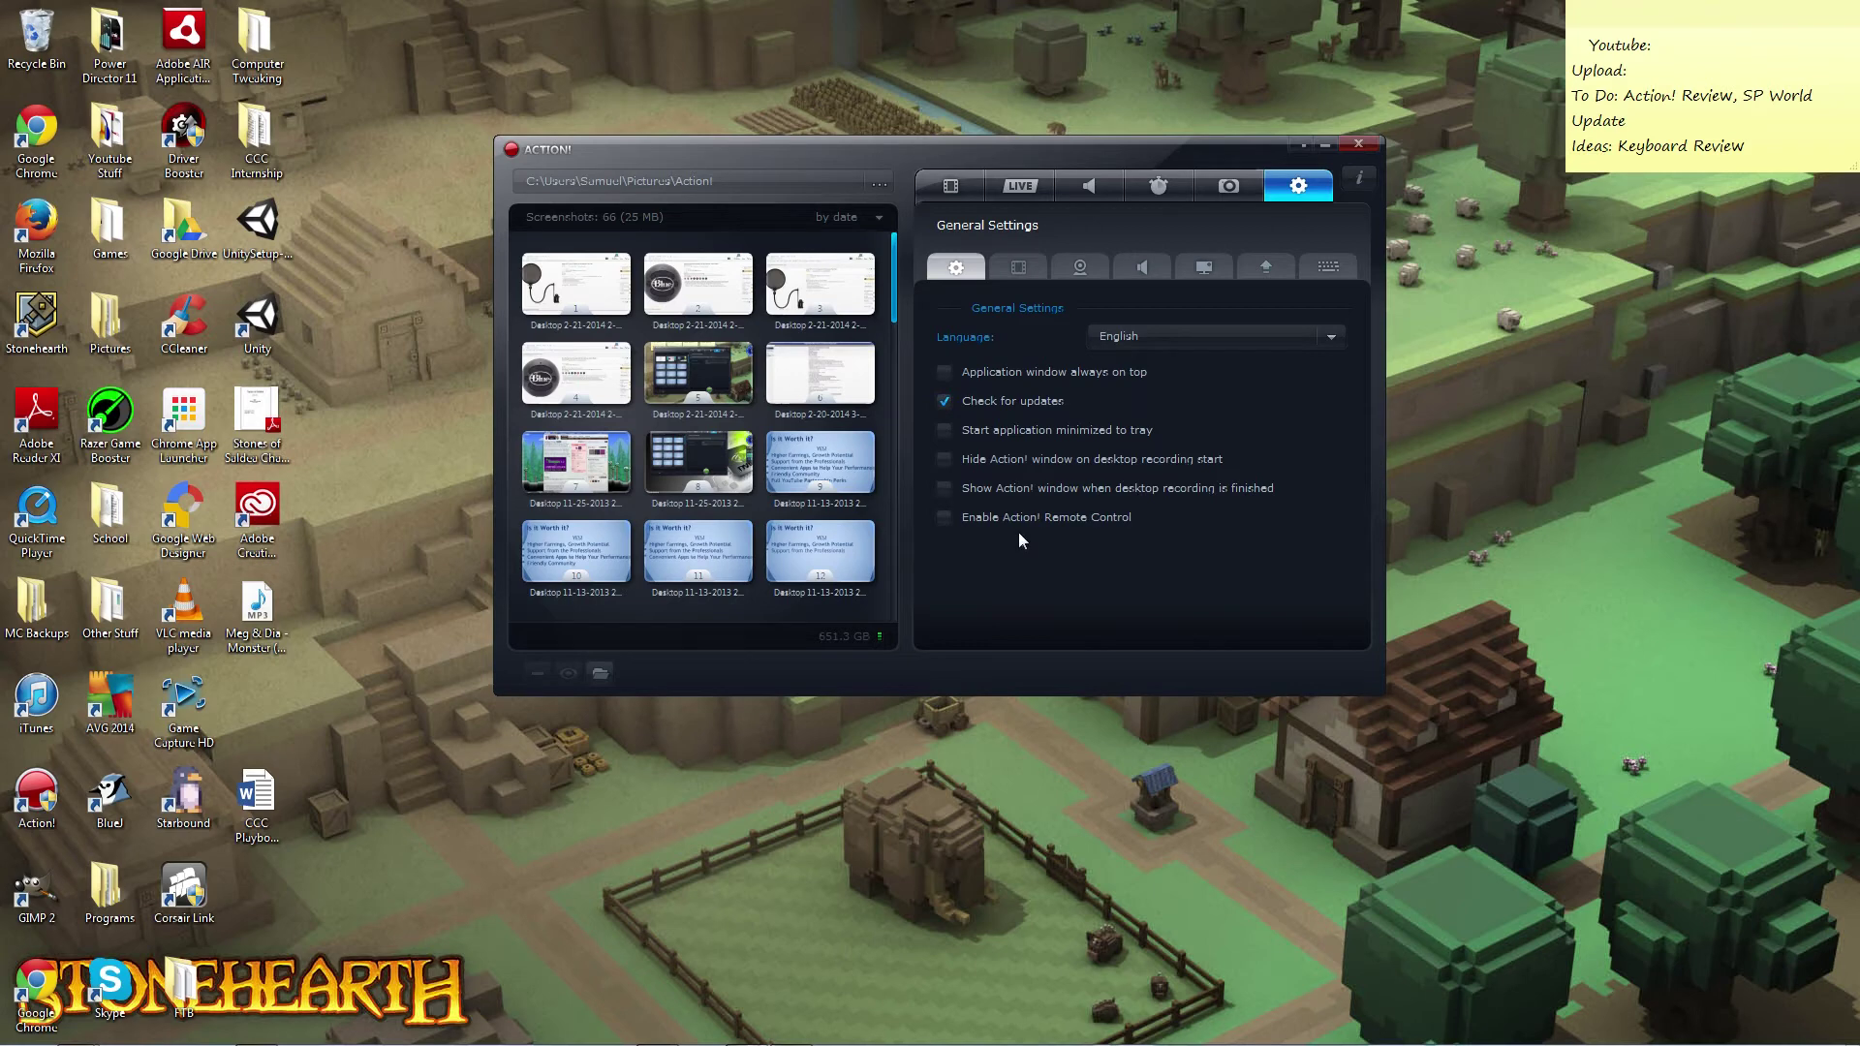
Enable then disable Action! Remote Control, acknowledging each restart-required notice.
{"action": "left_click", "coordinate": [944, 518]}
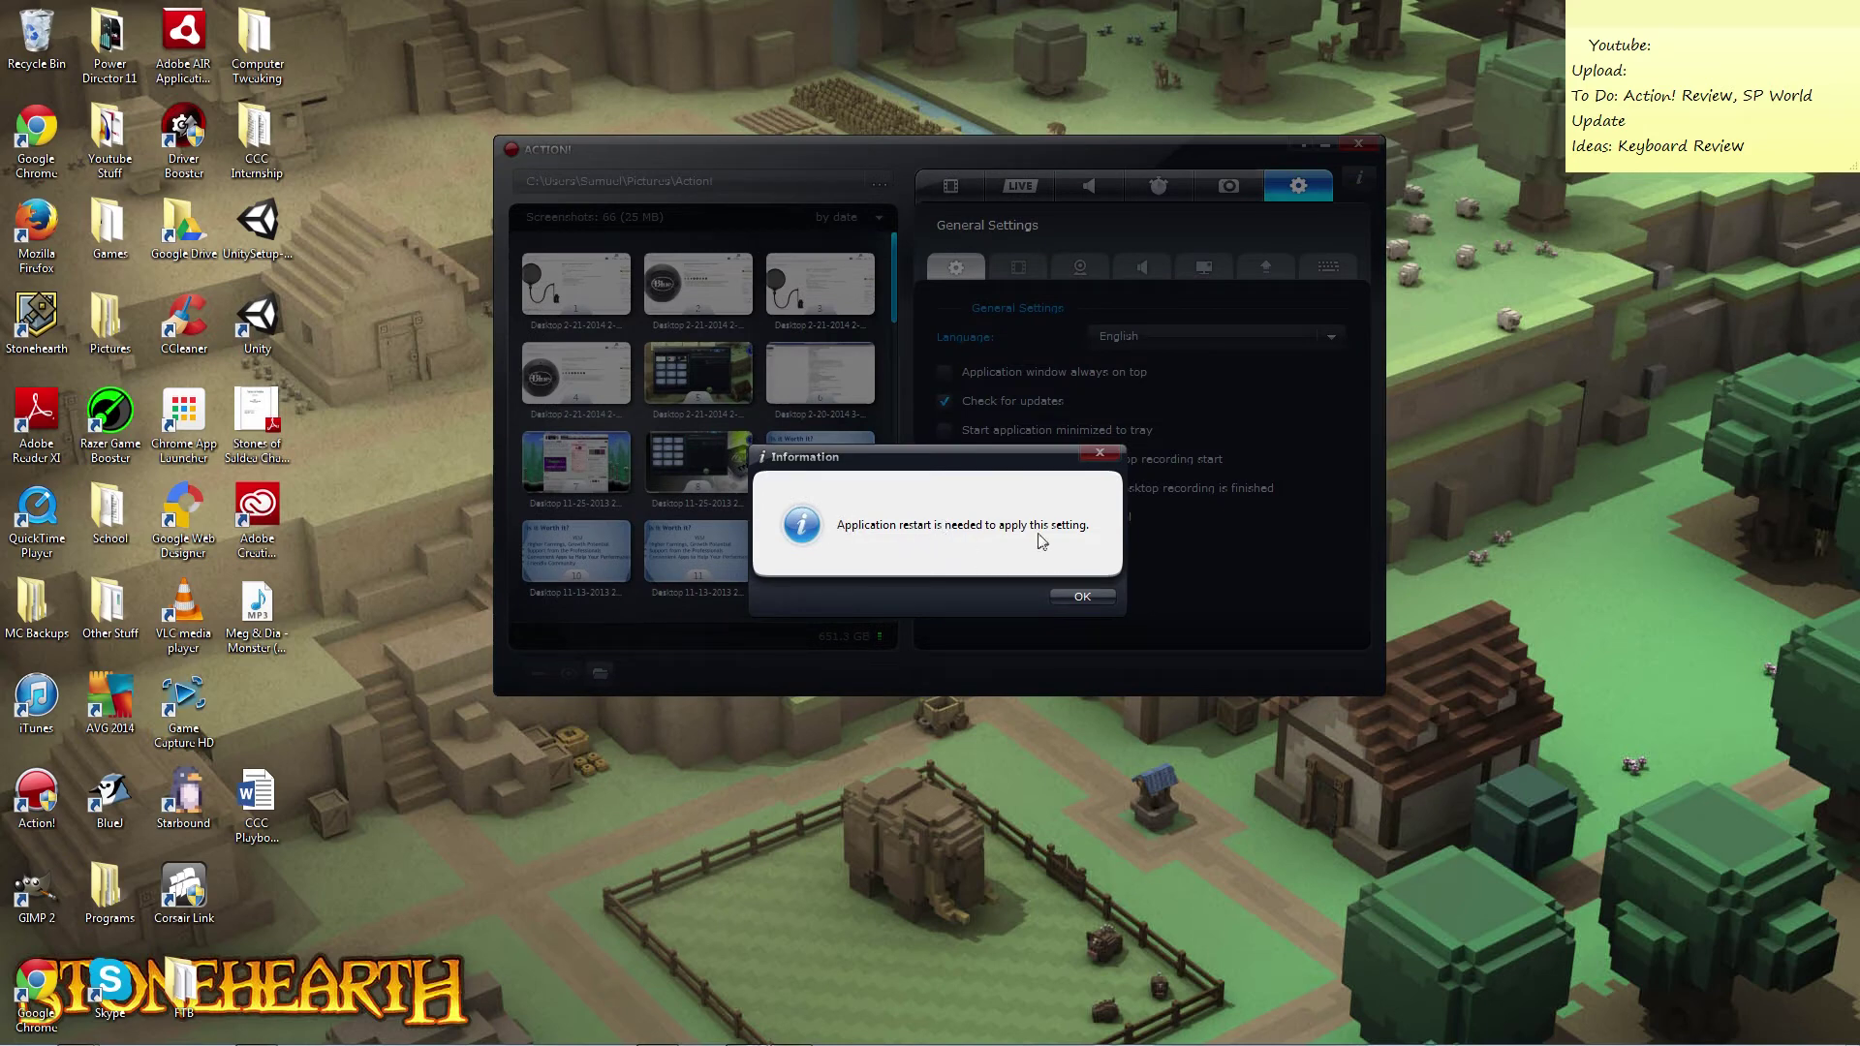
{"action": "left_click", "coordinate": [1101, 456]}
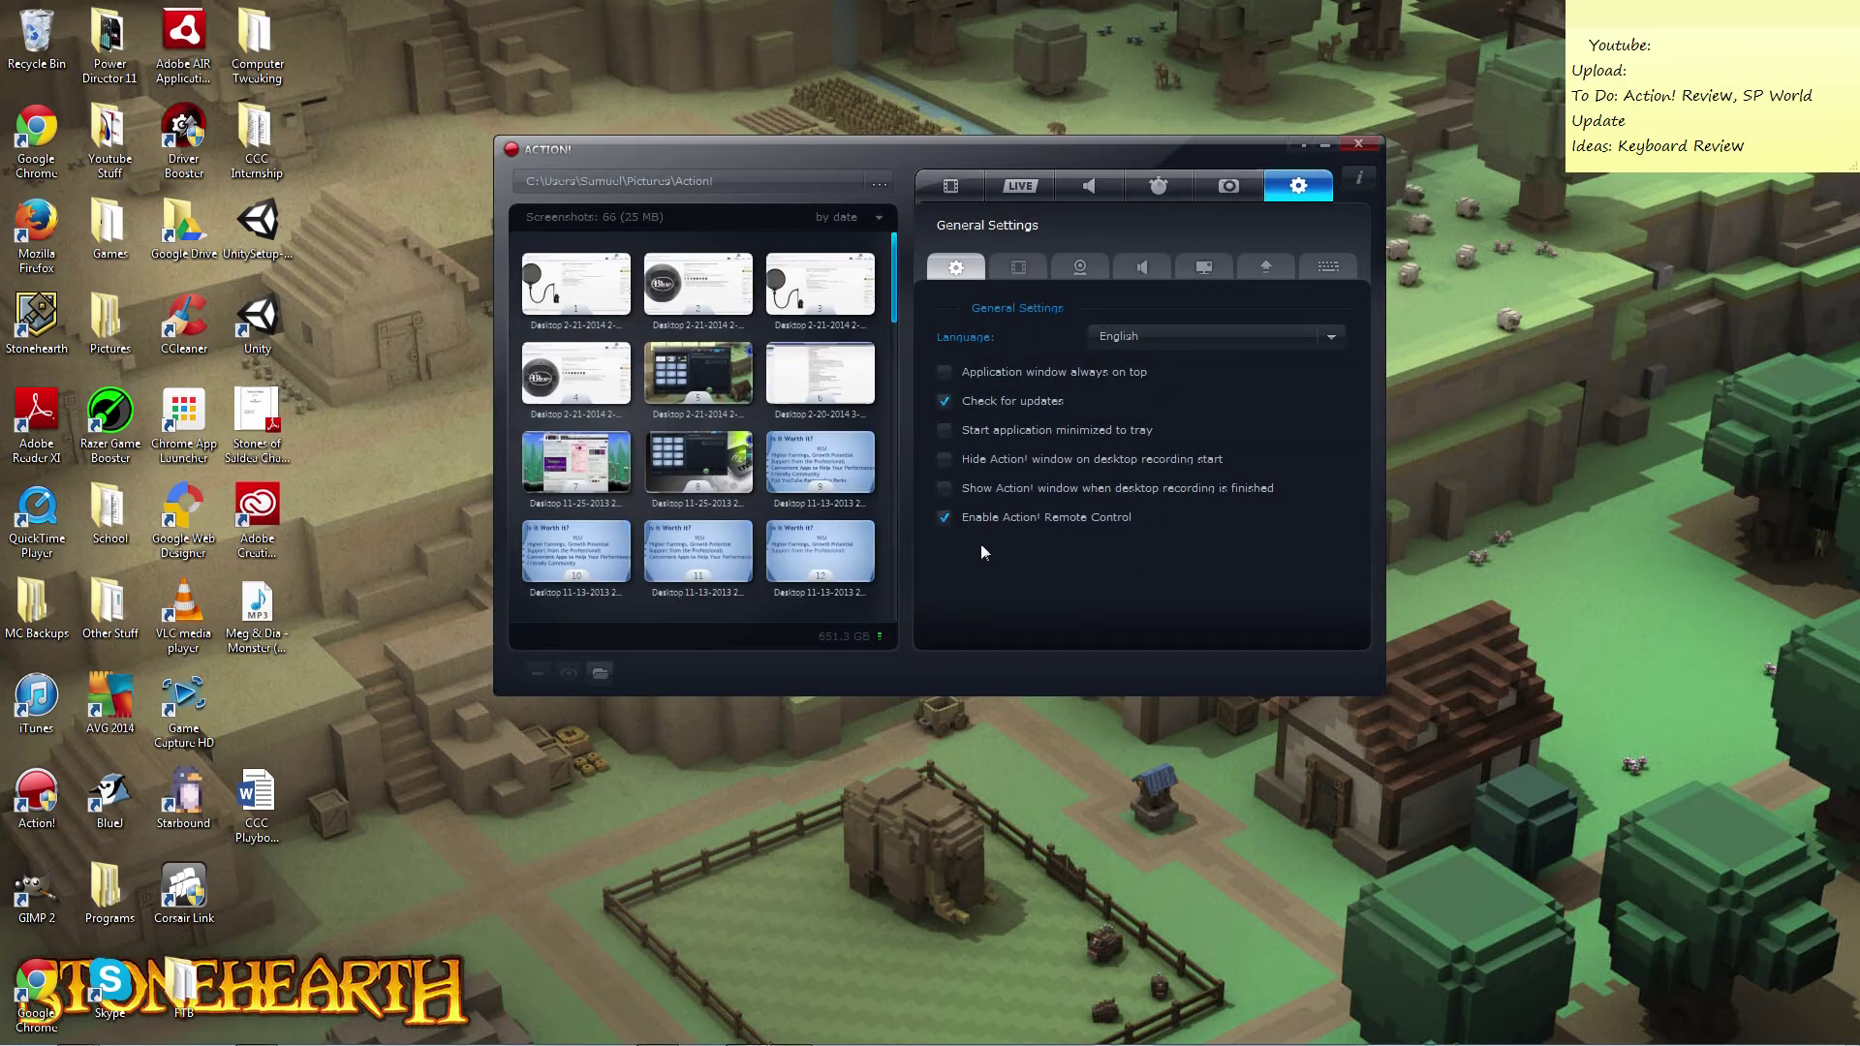
{"action": "left_click", "coordinate": [956, 515]}
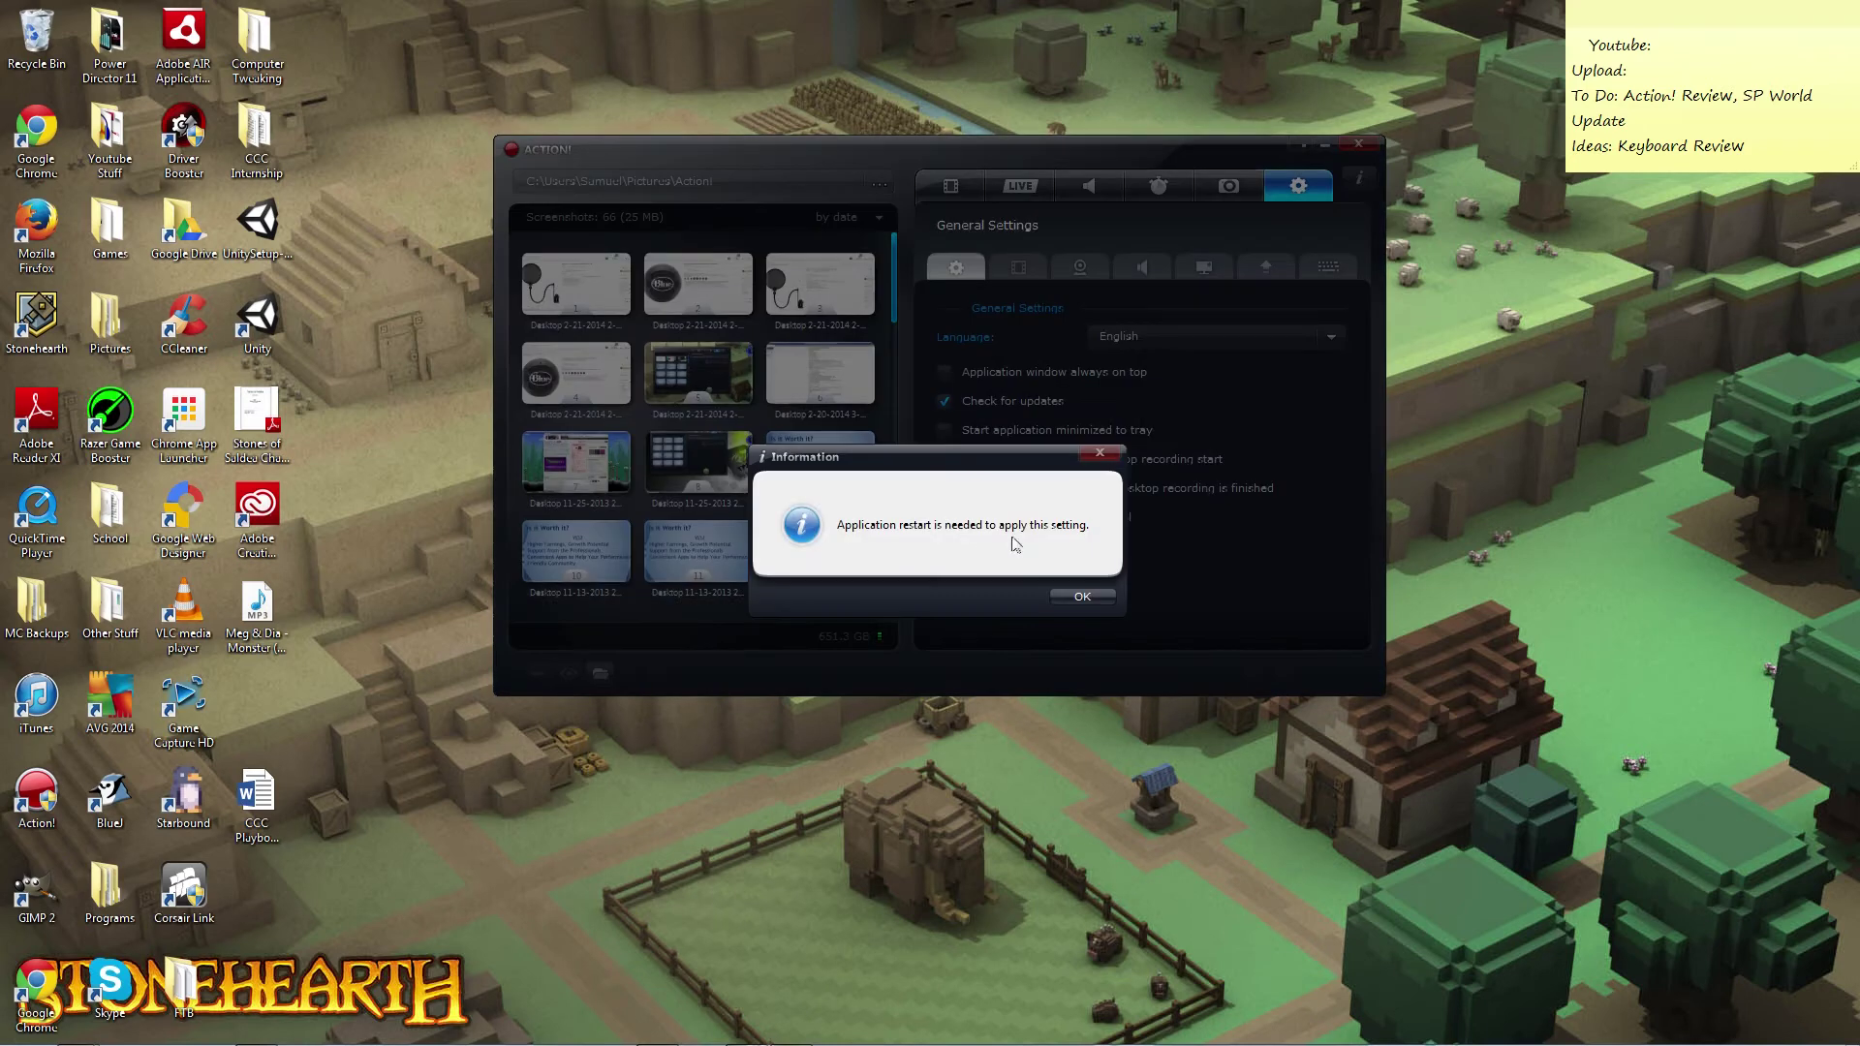
{"action": "left_click", "coordinate": [1101, 599]}
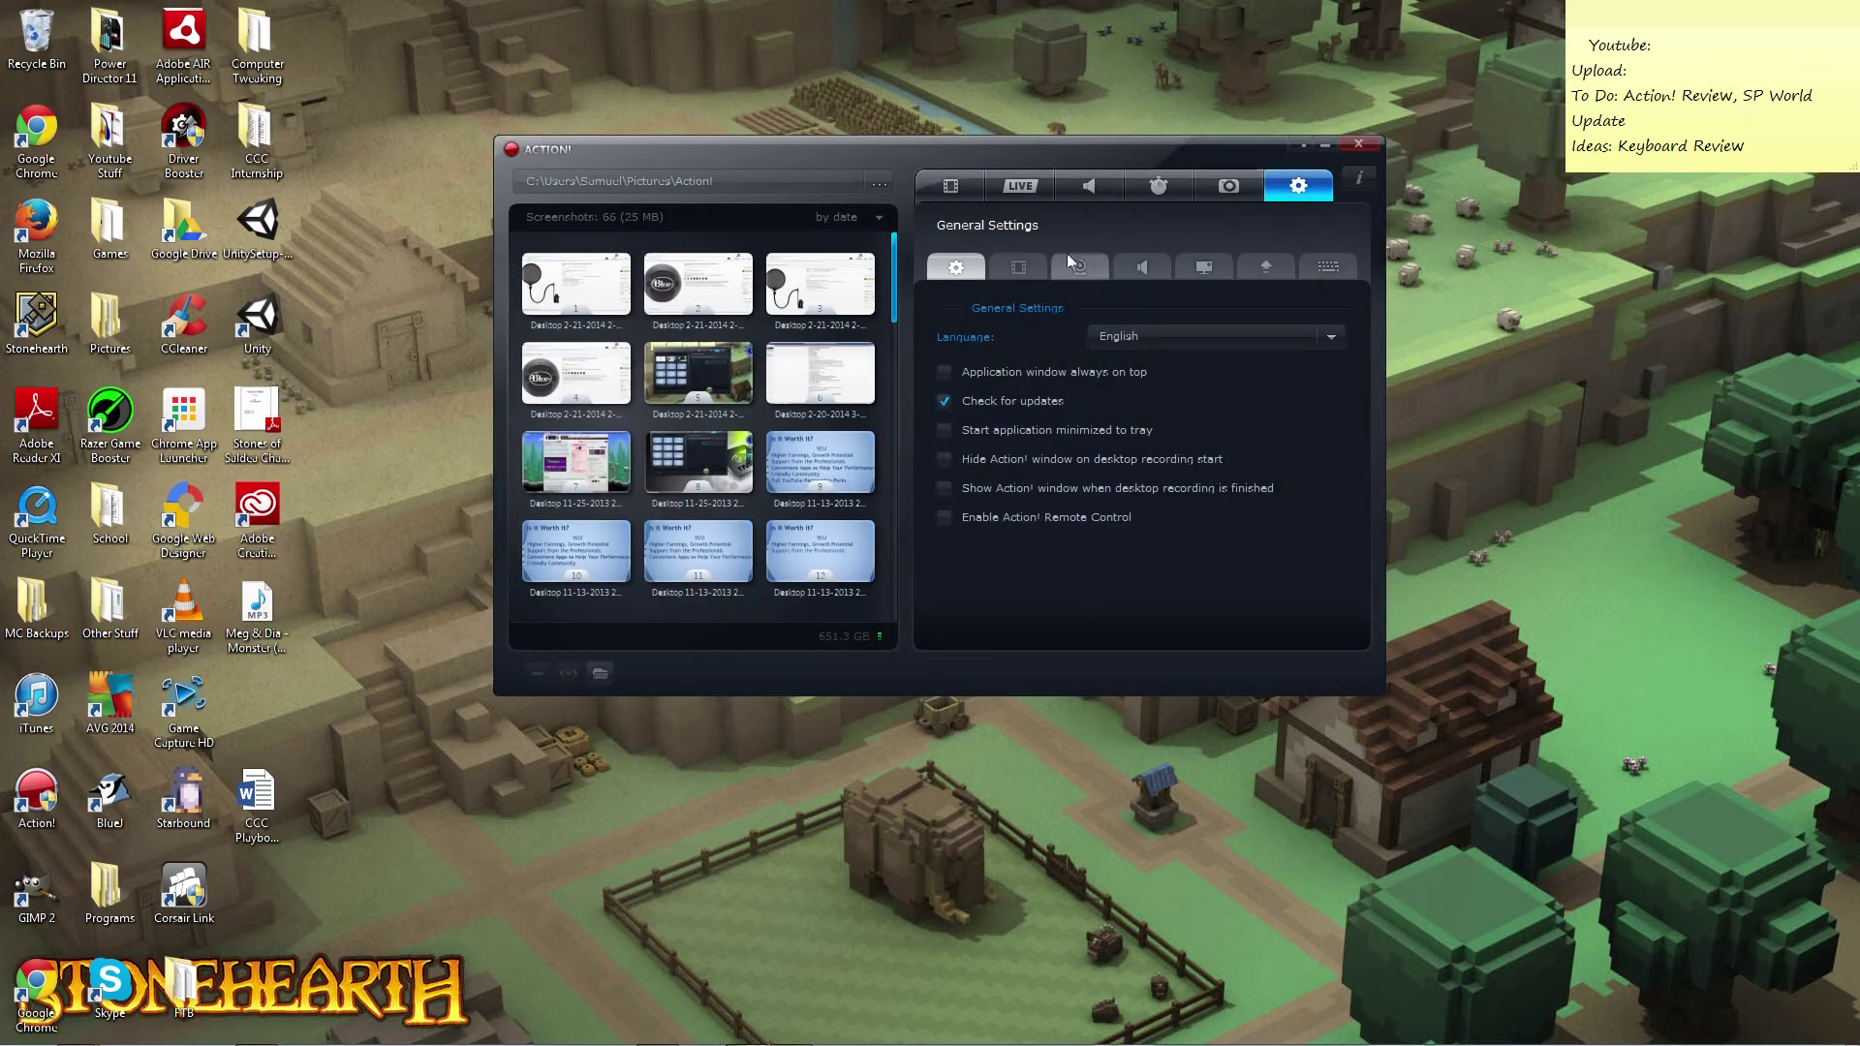
{"action": "left_click", "coordinate": [1024, 265]}
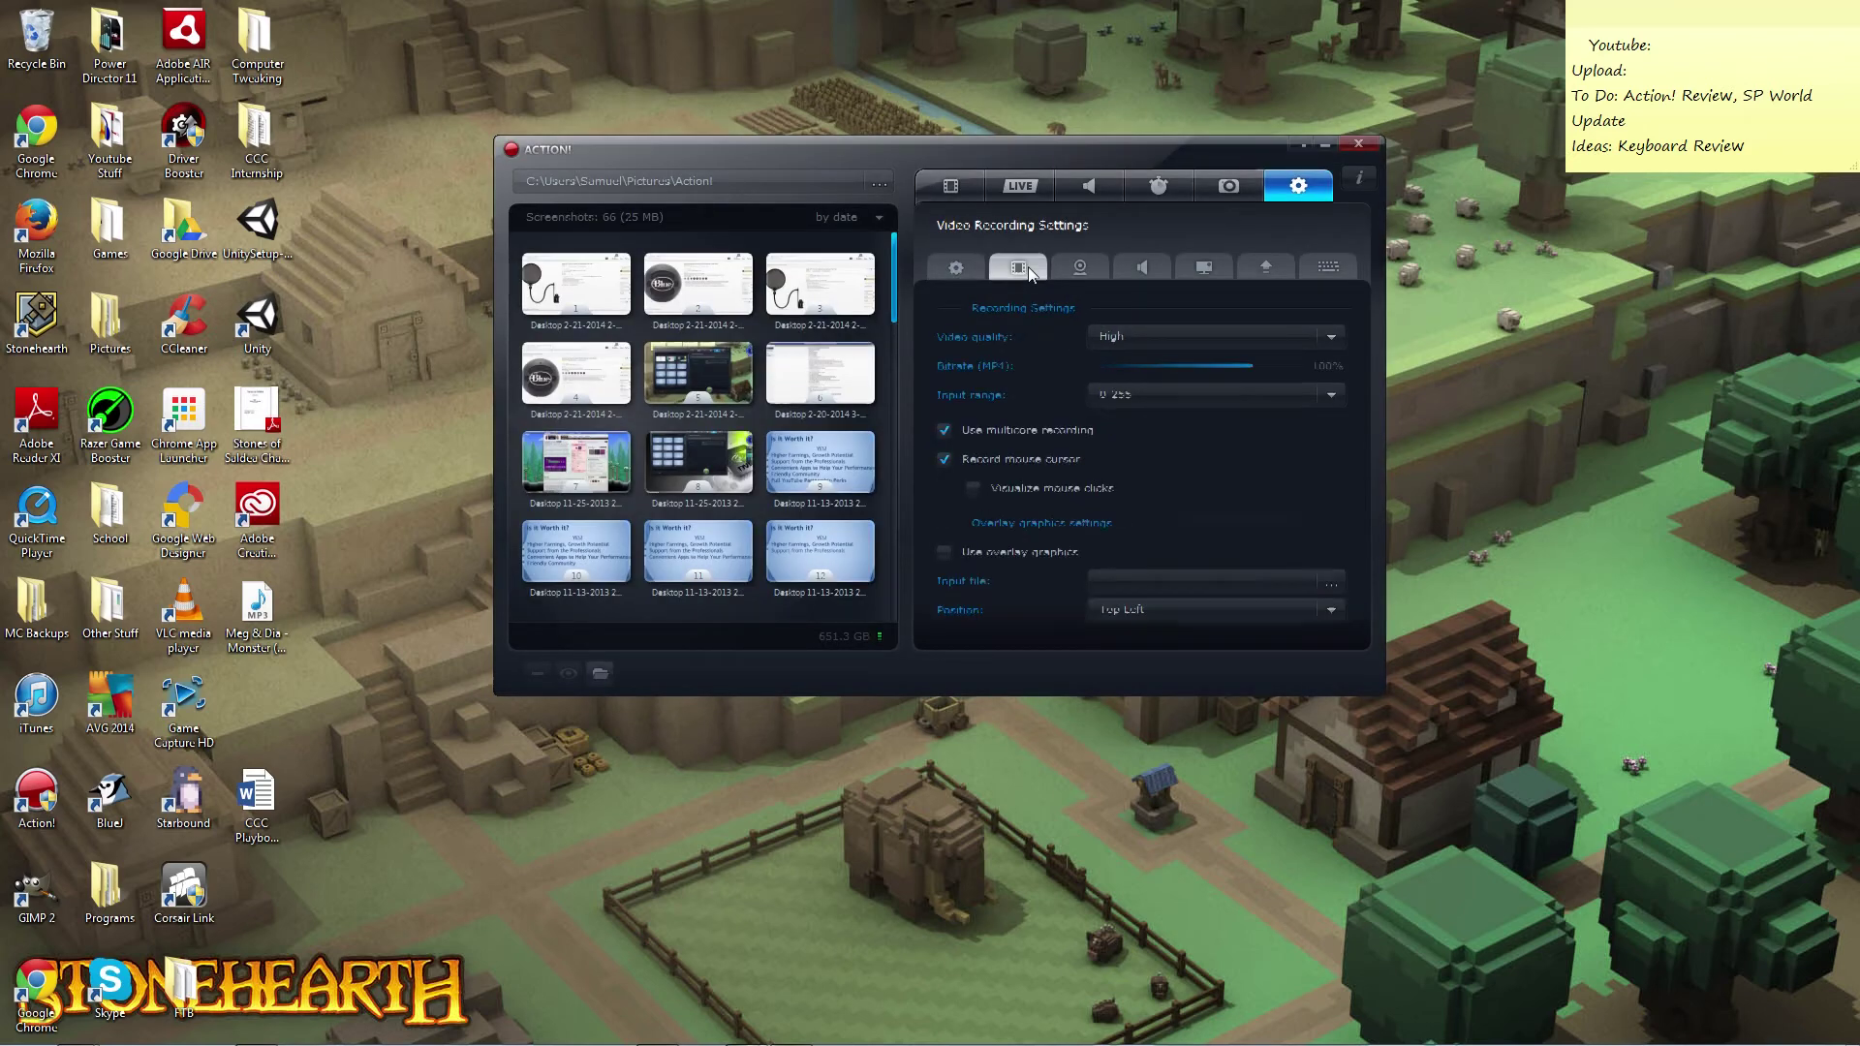
Keep High video quality, 100% bitrate and 0-255 input range, briefly visiting Benchmarking.
{"action": "left_click", "coordinate": [1218, 344]}
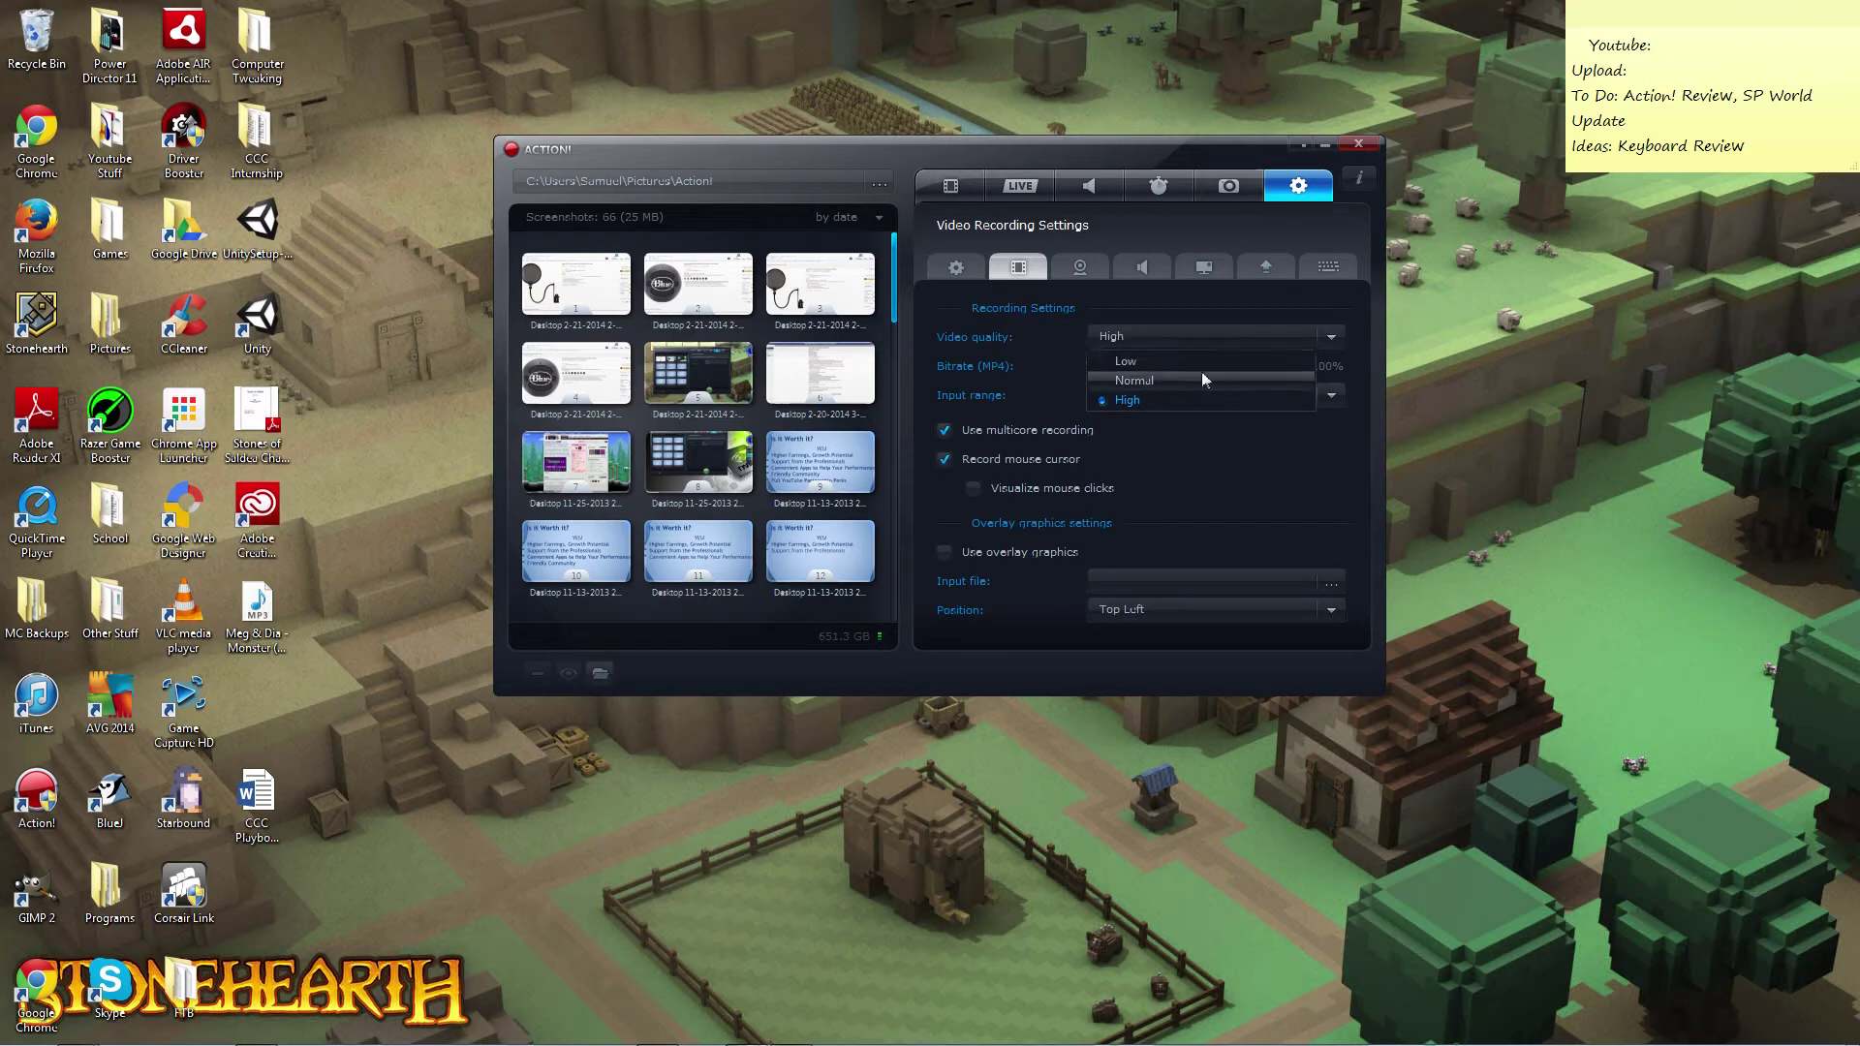
{"action": "left_click", "coordinate": [1199, 426]}
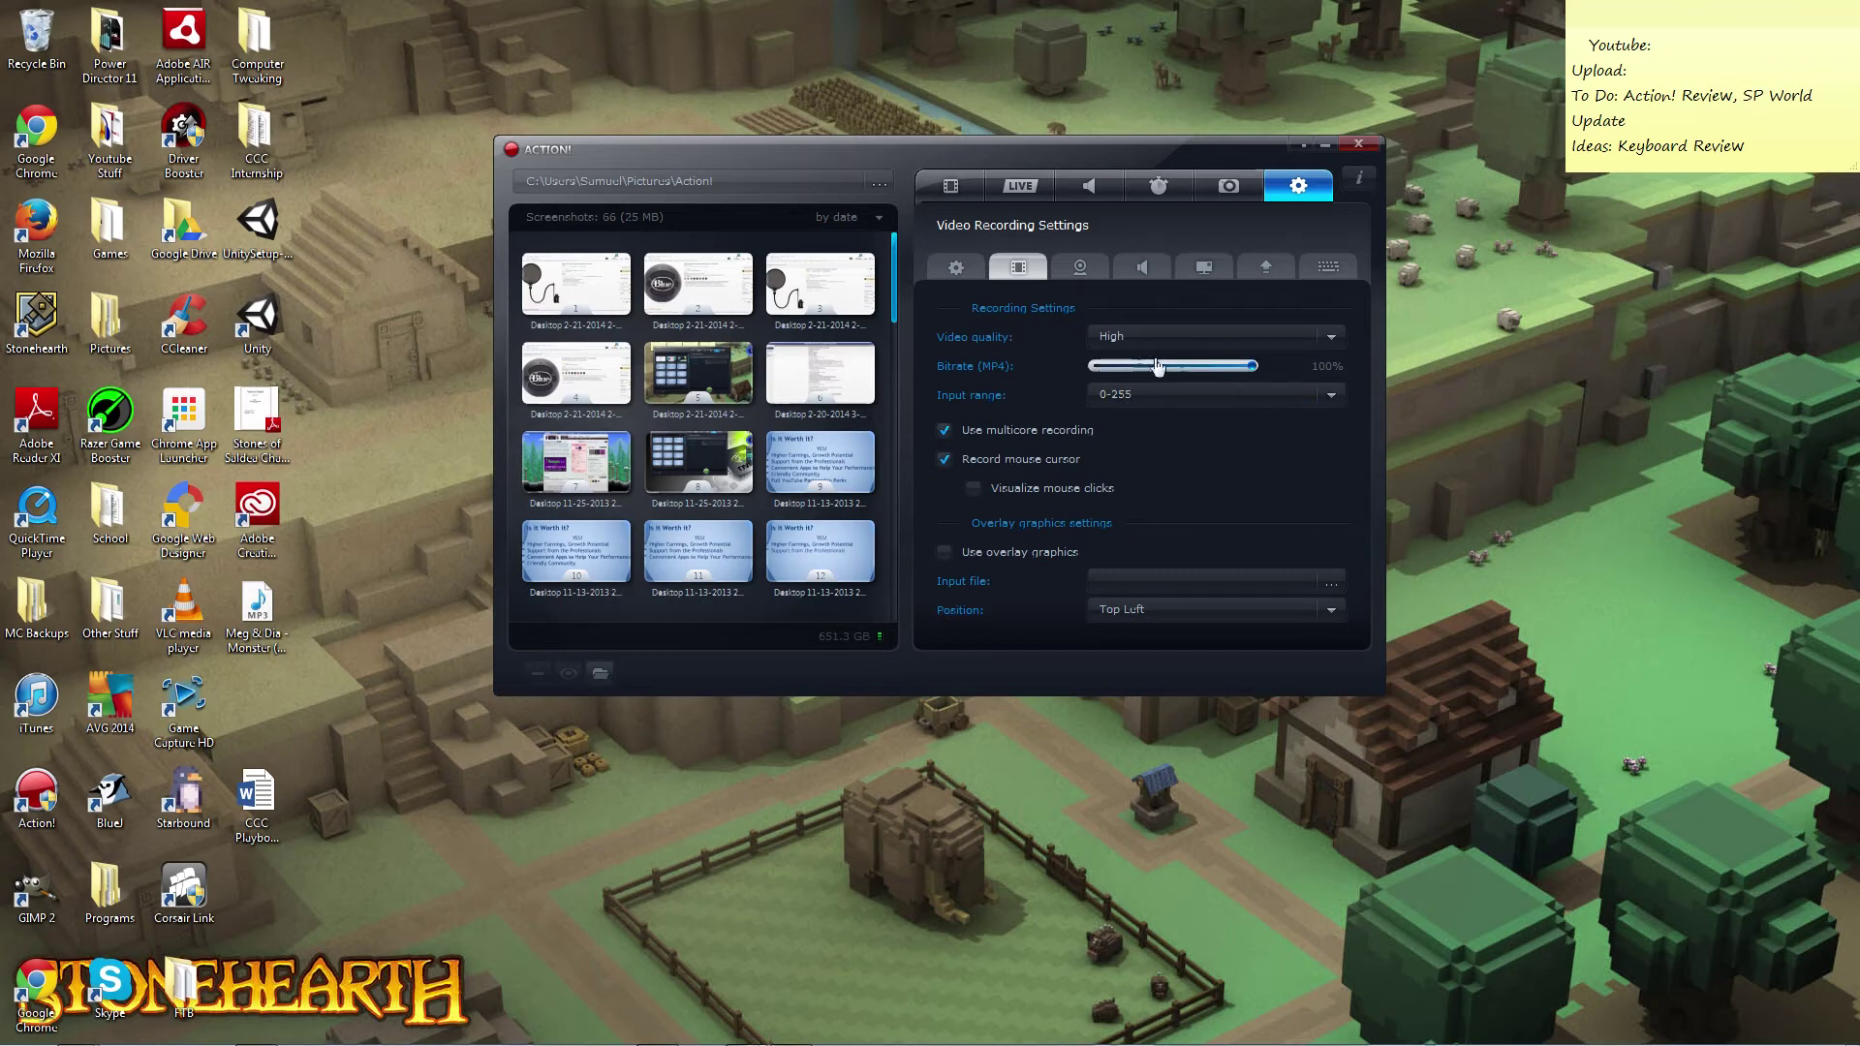
{"action": "left_click_drag", "start_coordinate": [1253, 366], "coordinate": [1304, 387]}
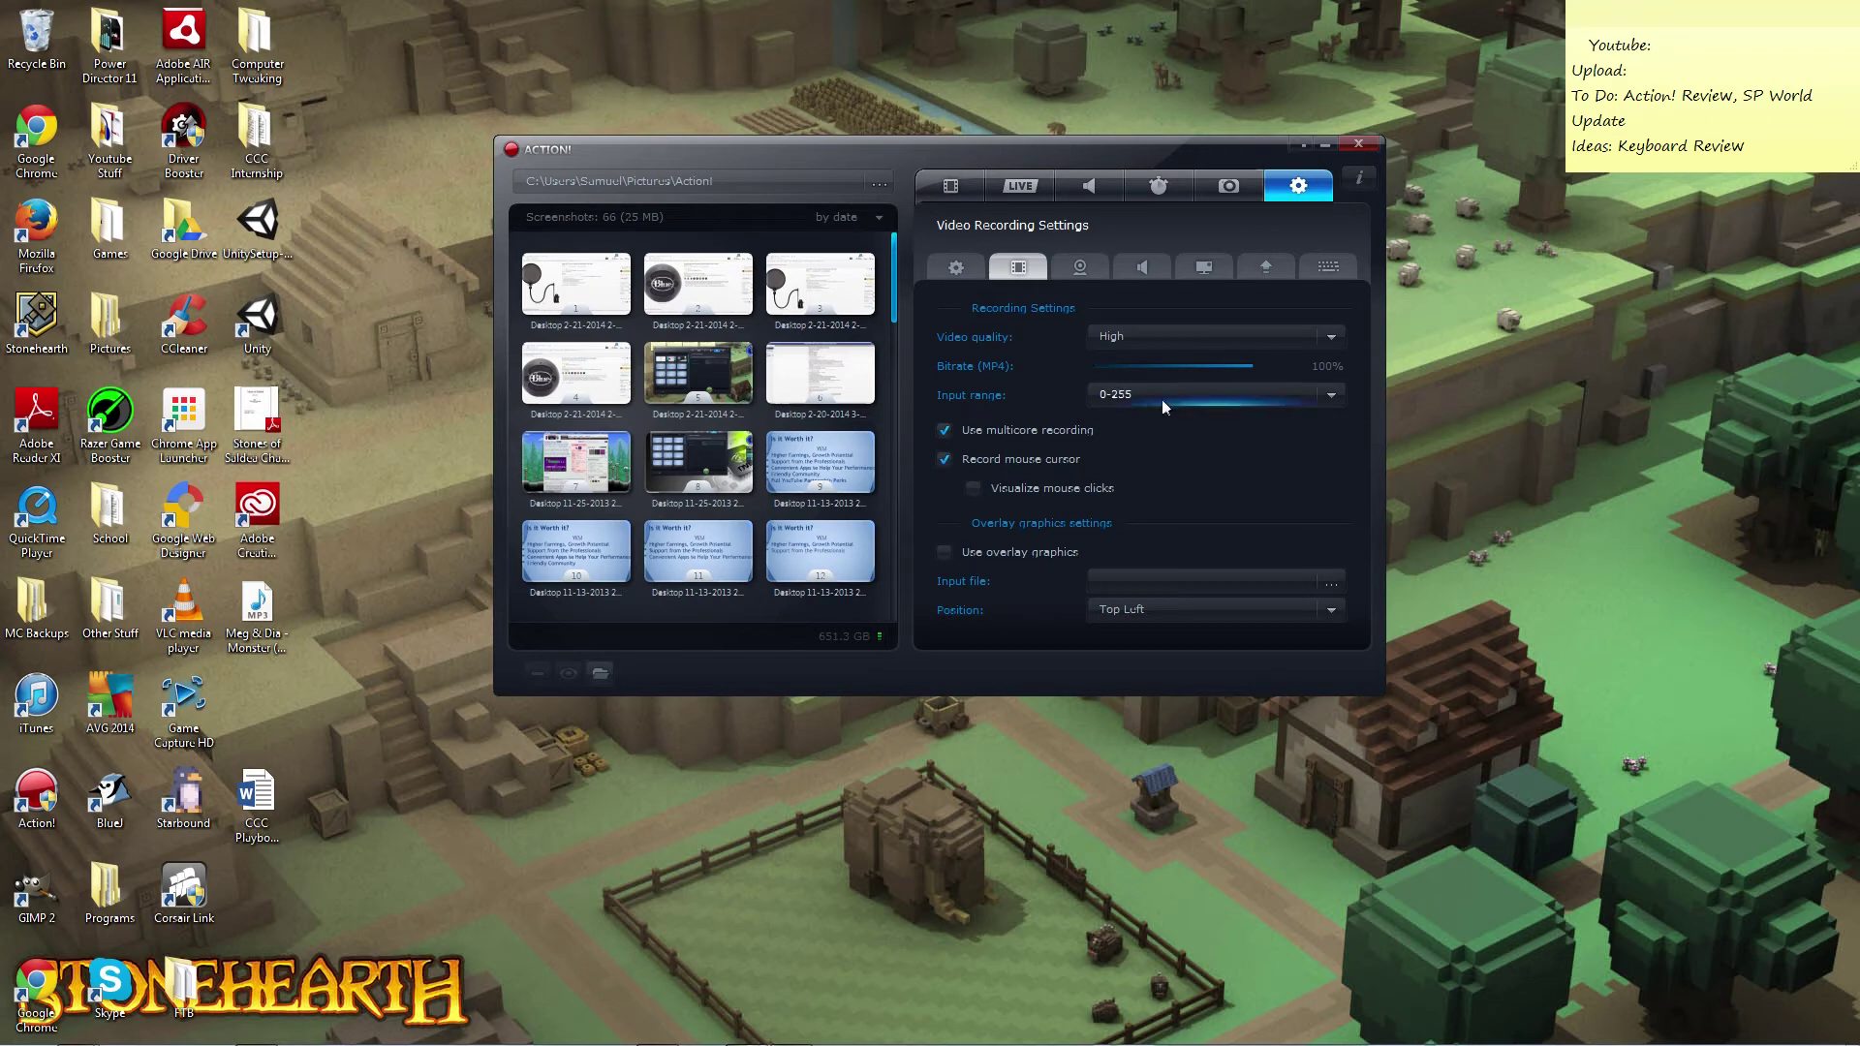
{"action": "left_click", "coordinate": [1218, 403]}
{"action": "left_click", "coordinate": [1223, 397]}
{"action": "left_click", "coordinate": [1167, 188]}
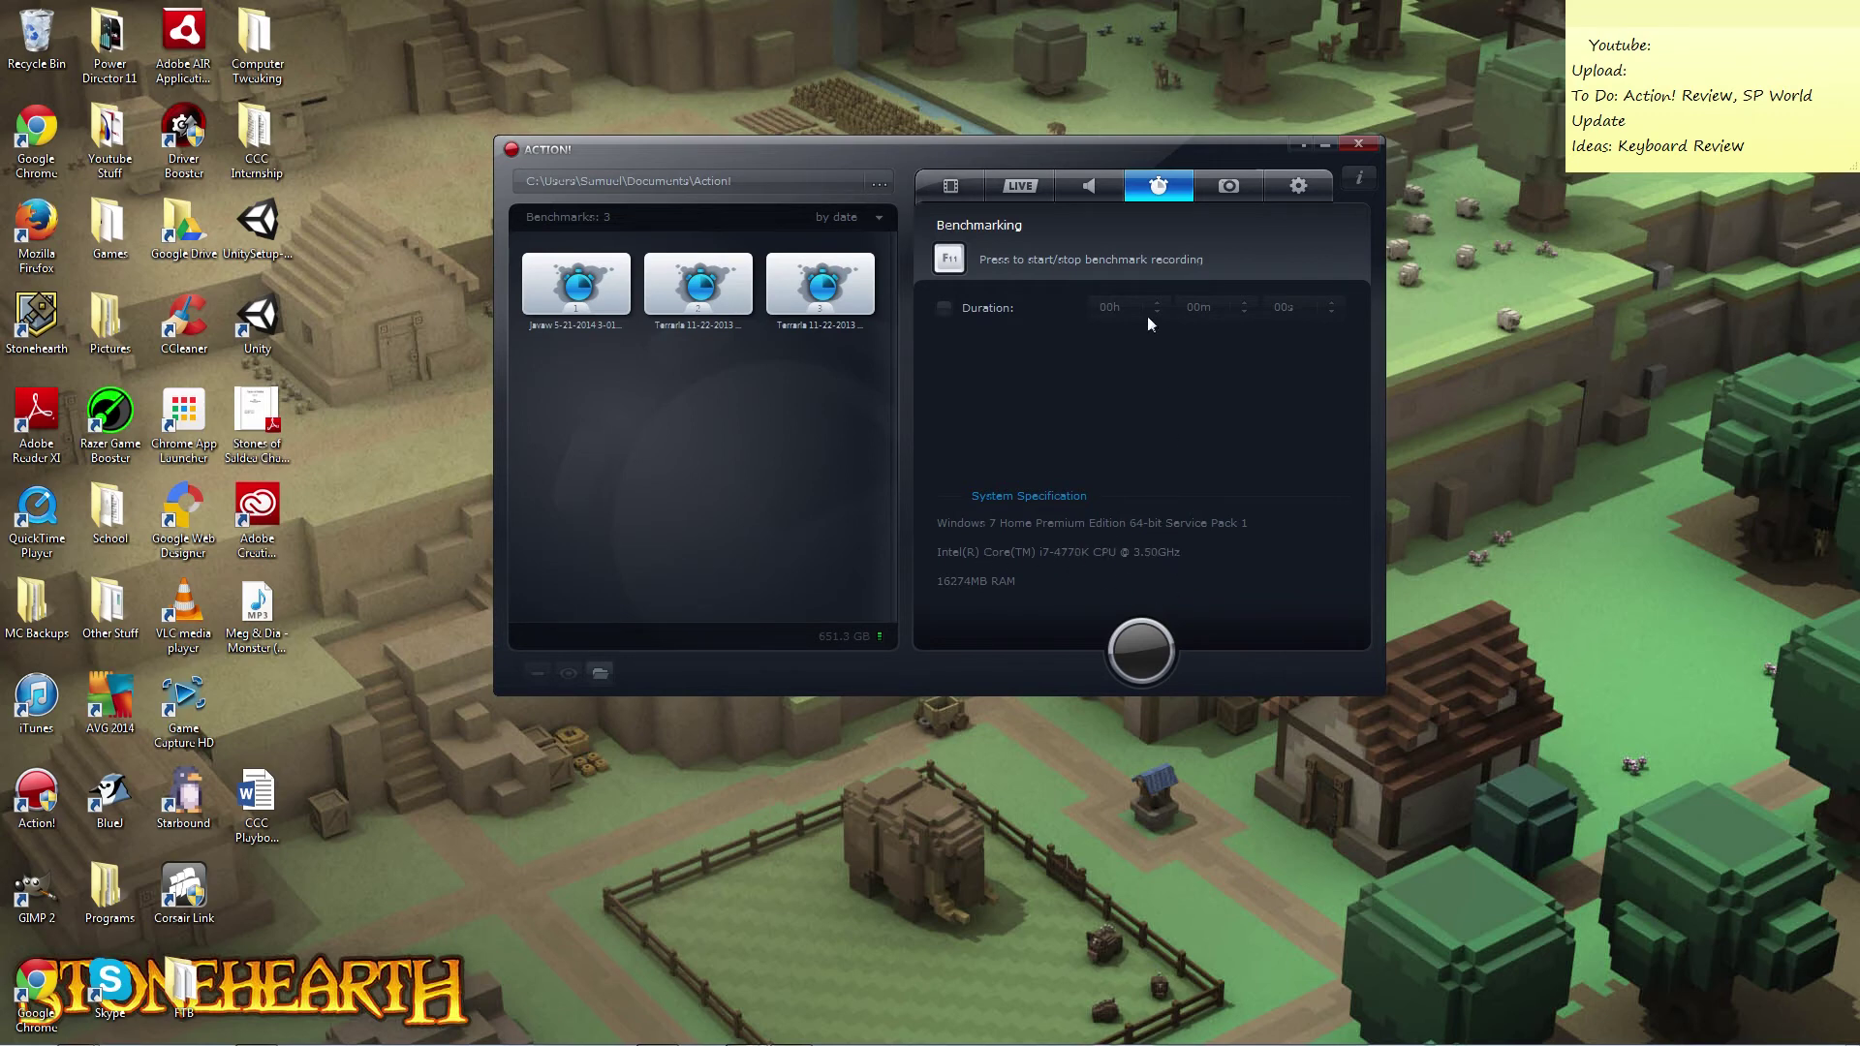
{"action": "left_click", "coordinate": [1279, 179]}
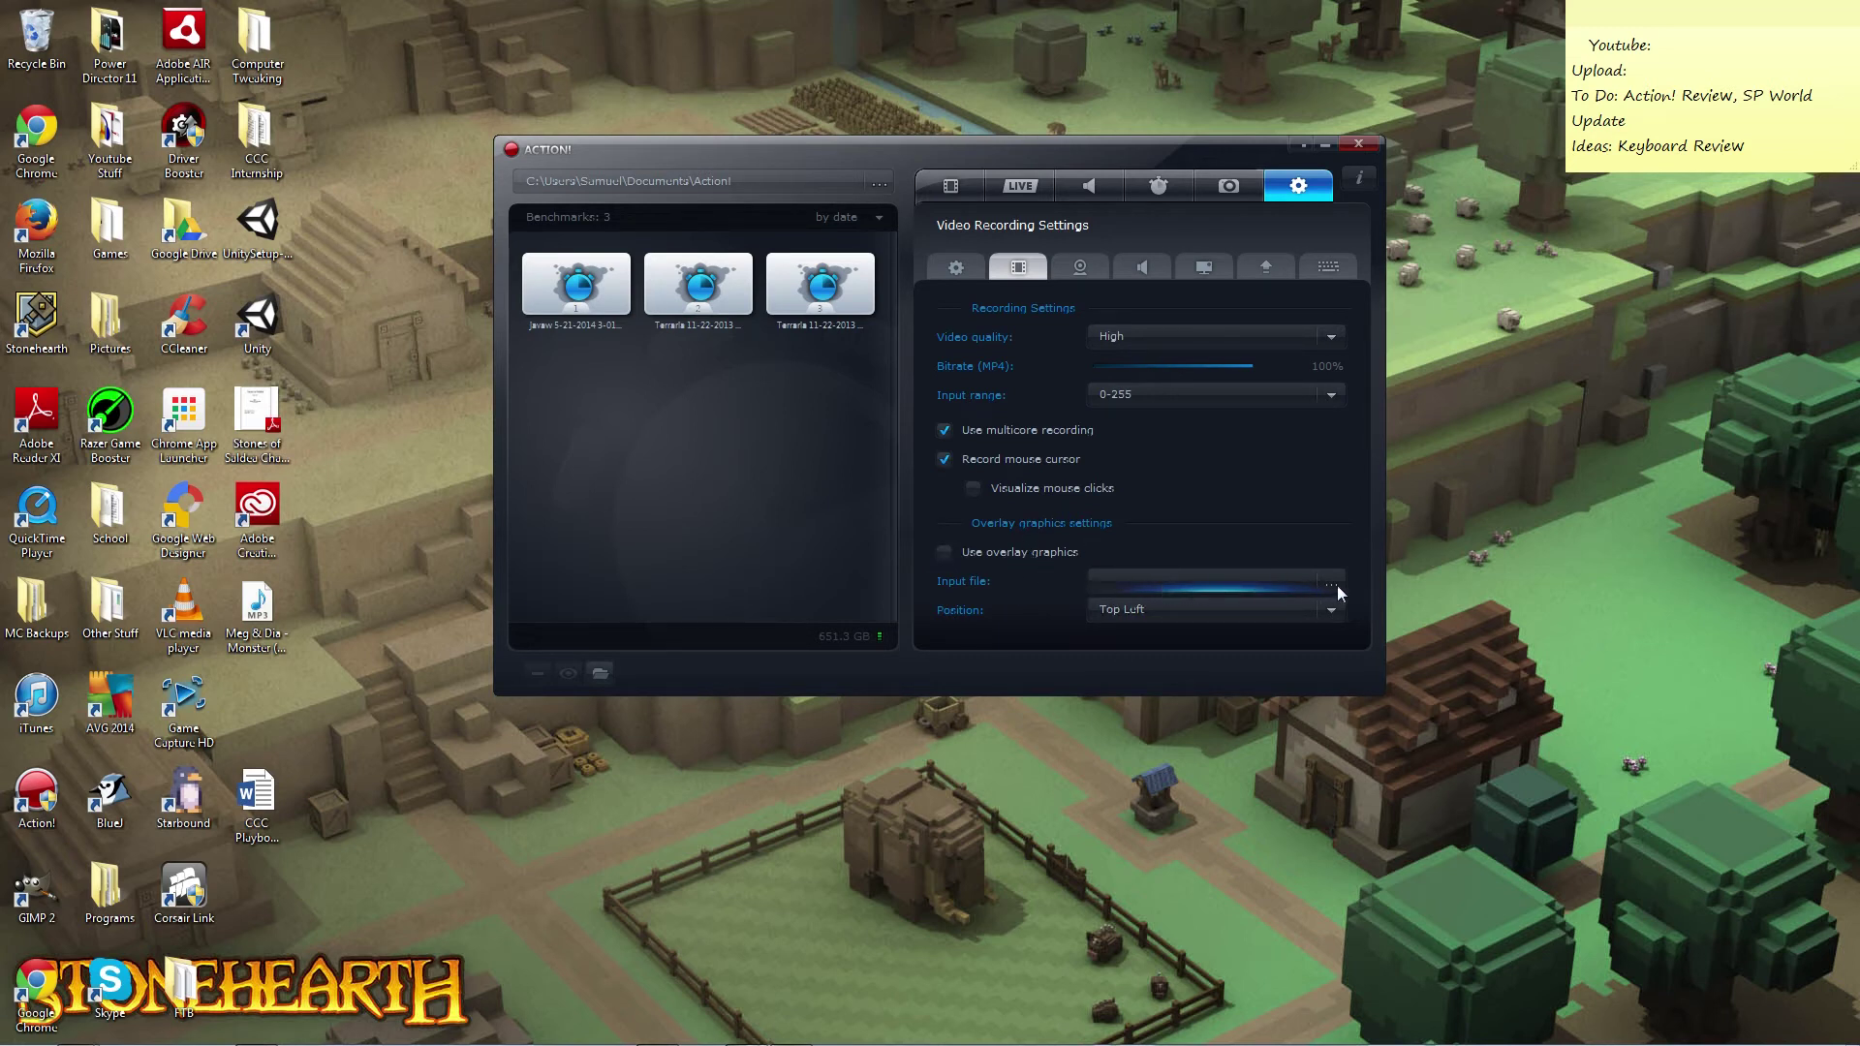
Set the overlay position to Top Centered and browse for an overlay image without choosing one.
{"action": "left_click", "coordinate": [1289, 611]}
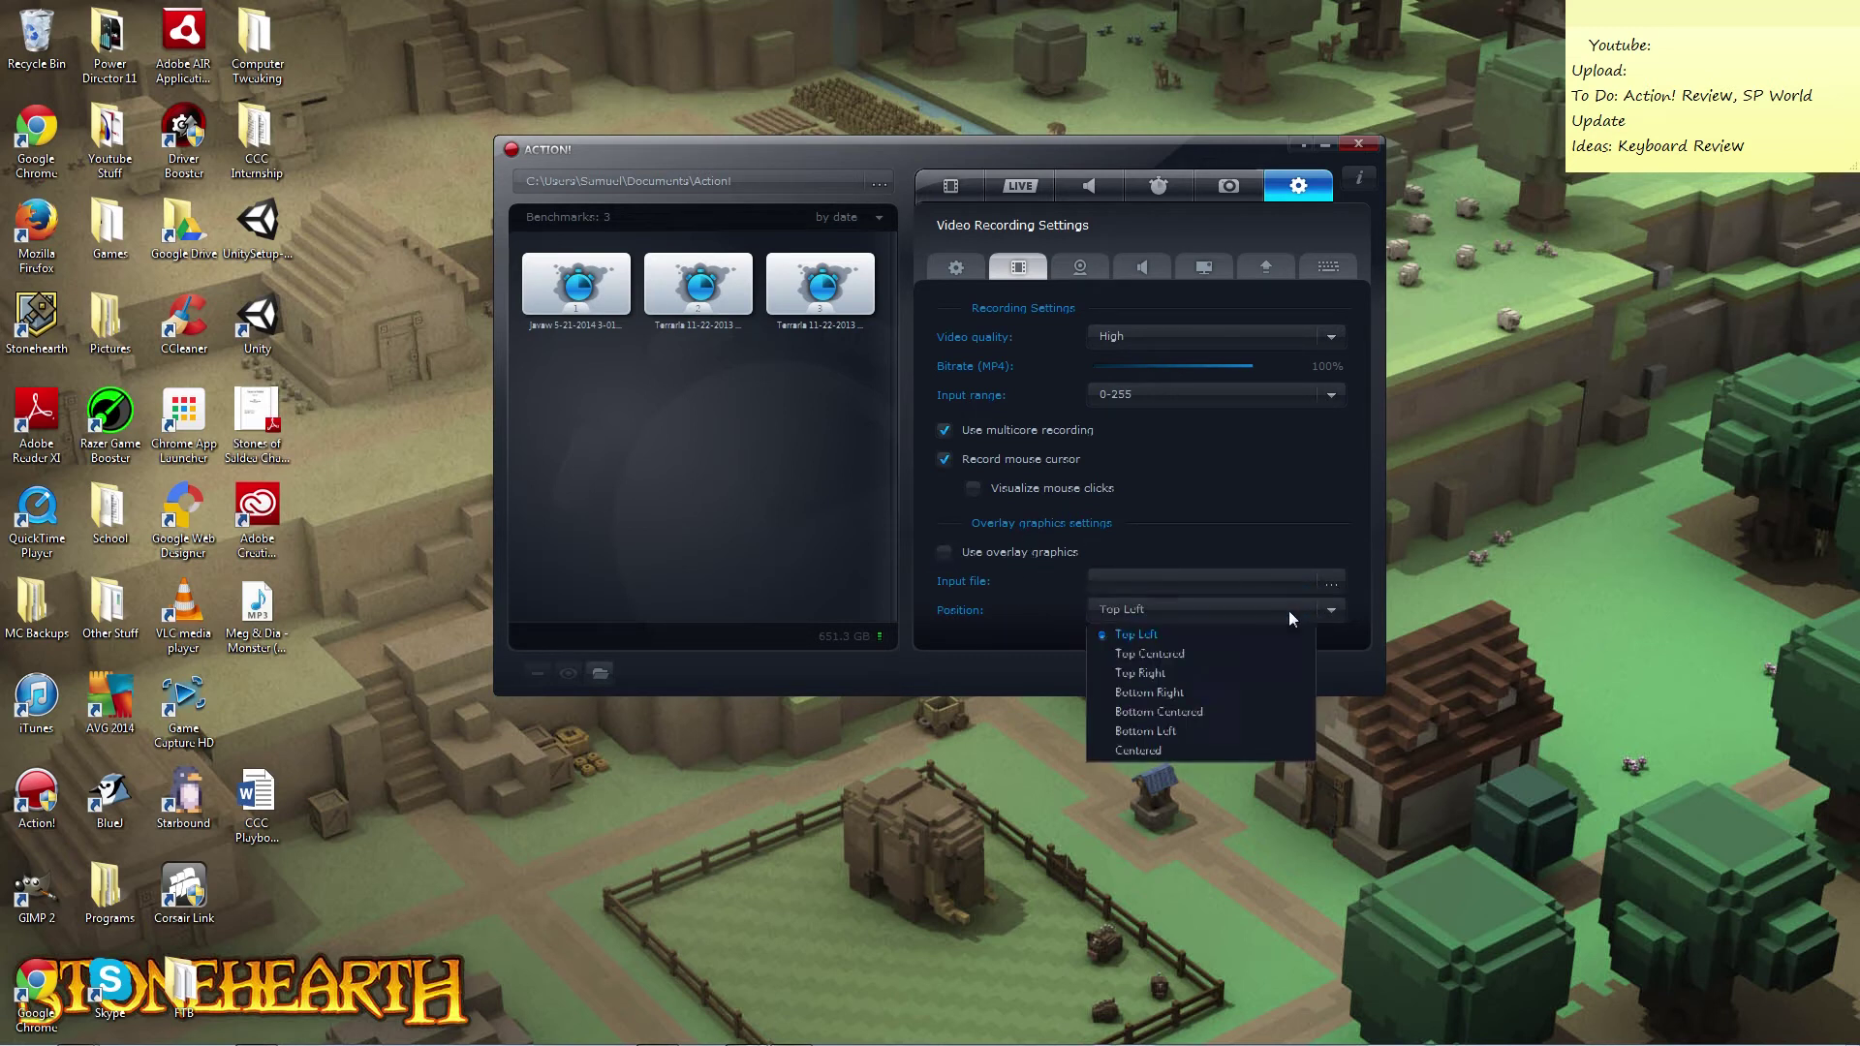
{"action": "left_click", "coordinate": [1259, 652]}
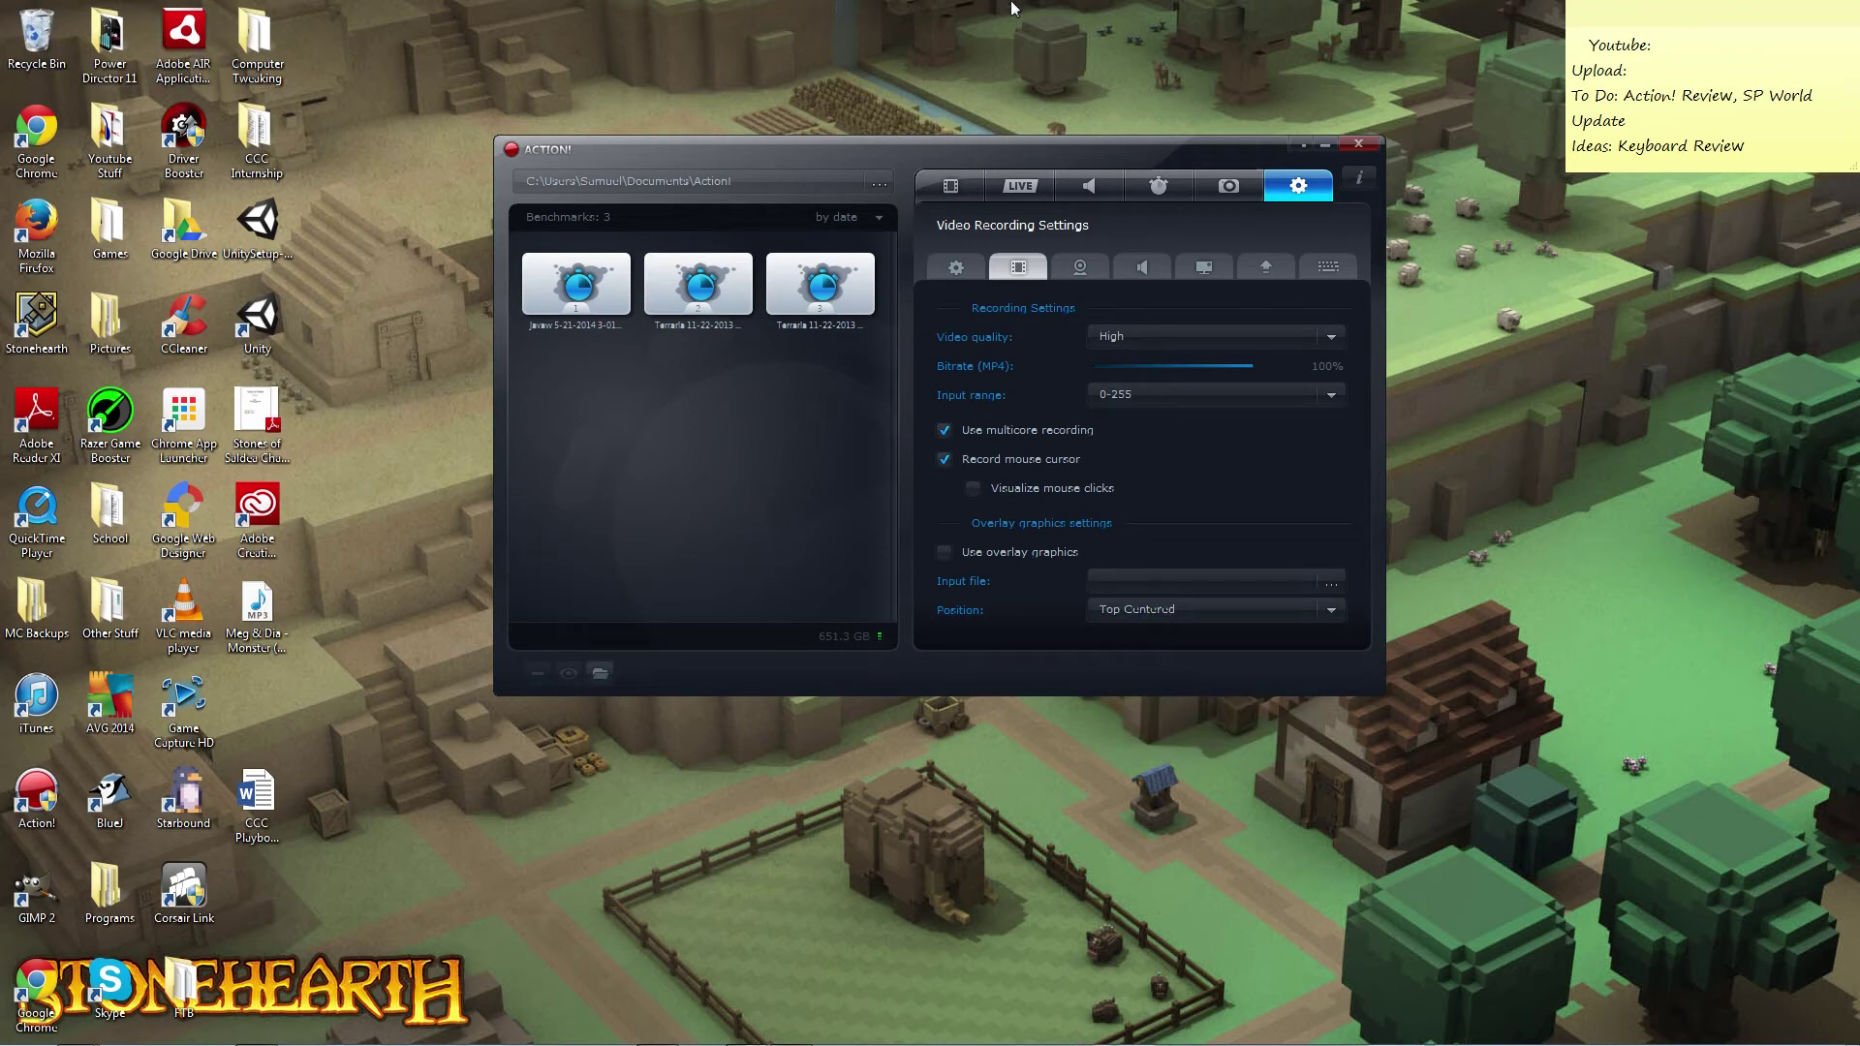
{"action": "mouse_move", "coordinate": [1575, 16]}
{"action": "left_click", "coordinate": [1332, 585]}
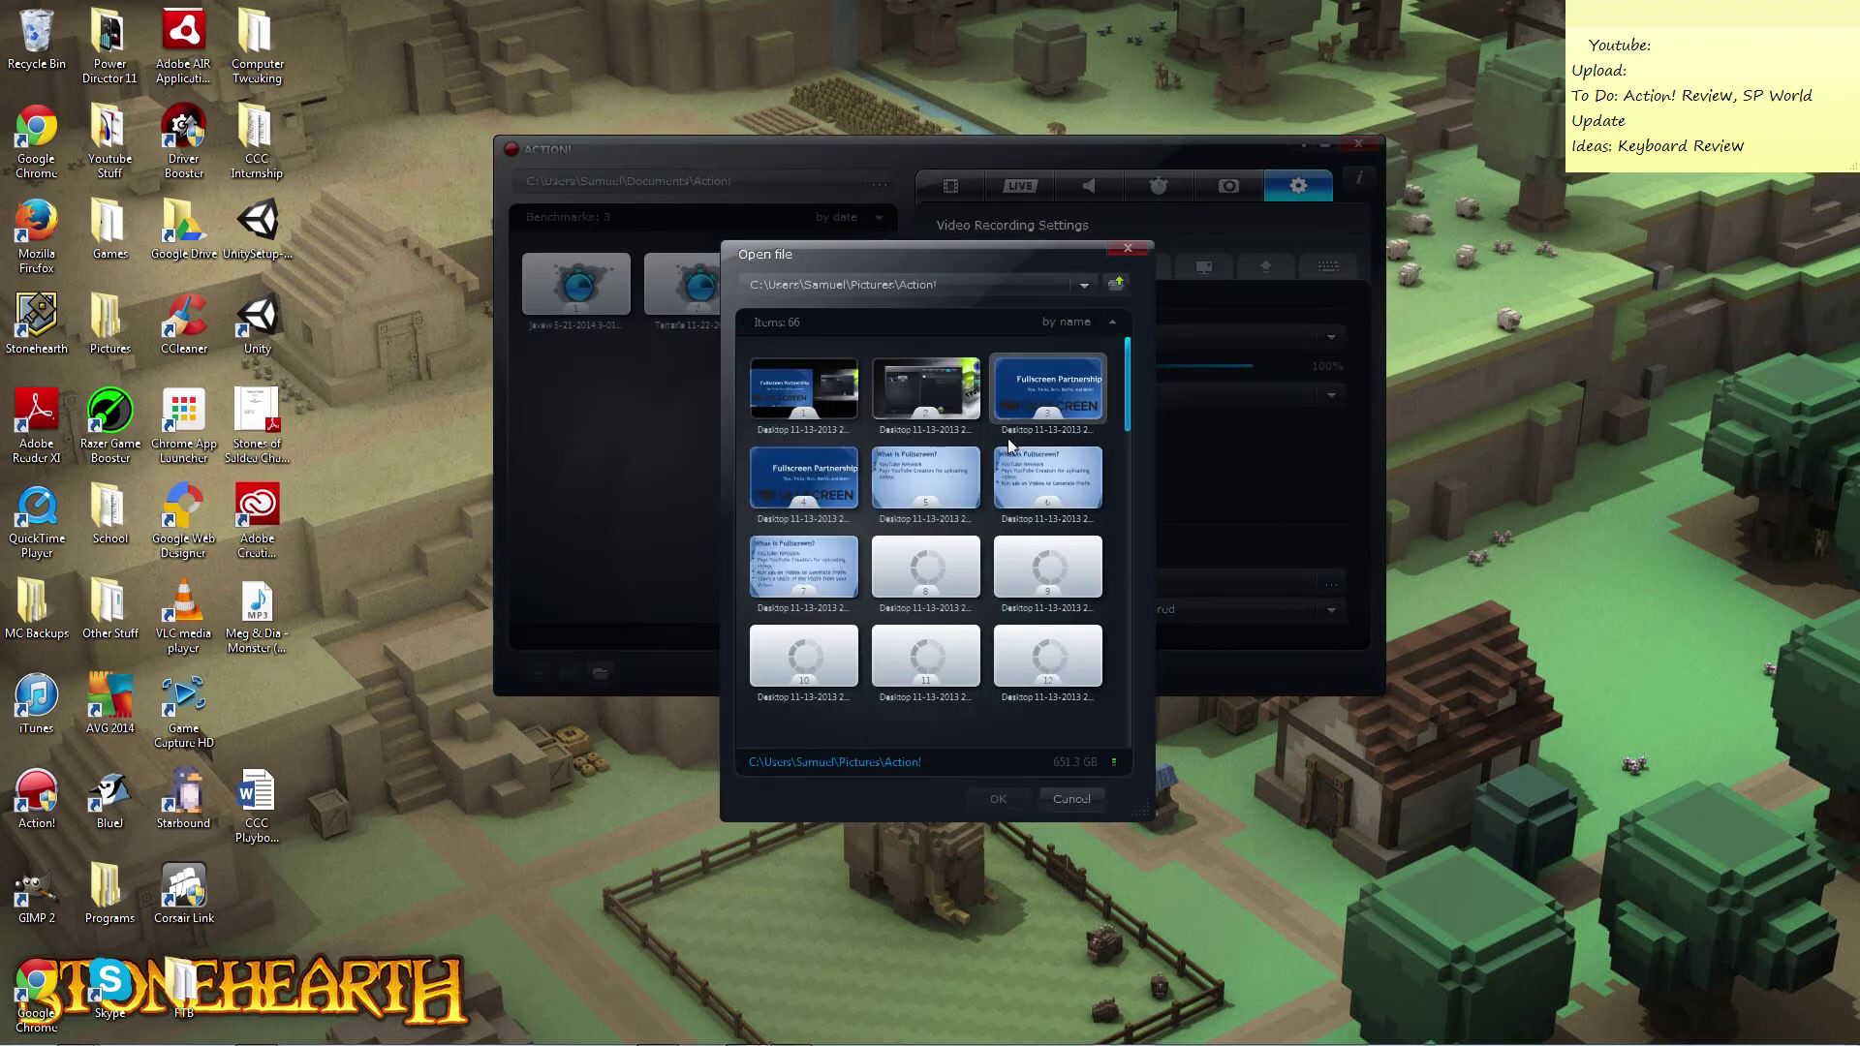
{"action": "scroll", "coordinate": [970, 509], "scroll_direction": "down", "scroll_amount": 5}
{"action": "scroll", "coordinate": [970, 508], "scroll_direction": "down", "scroll_amount": 4}
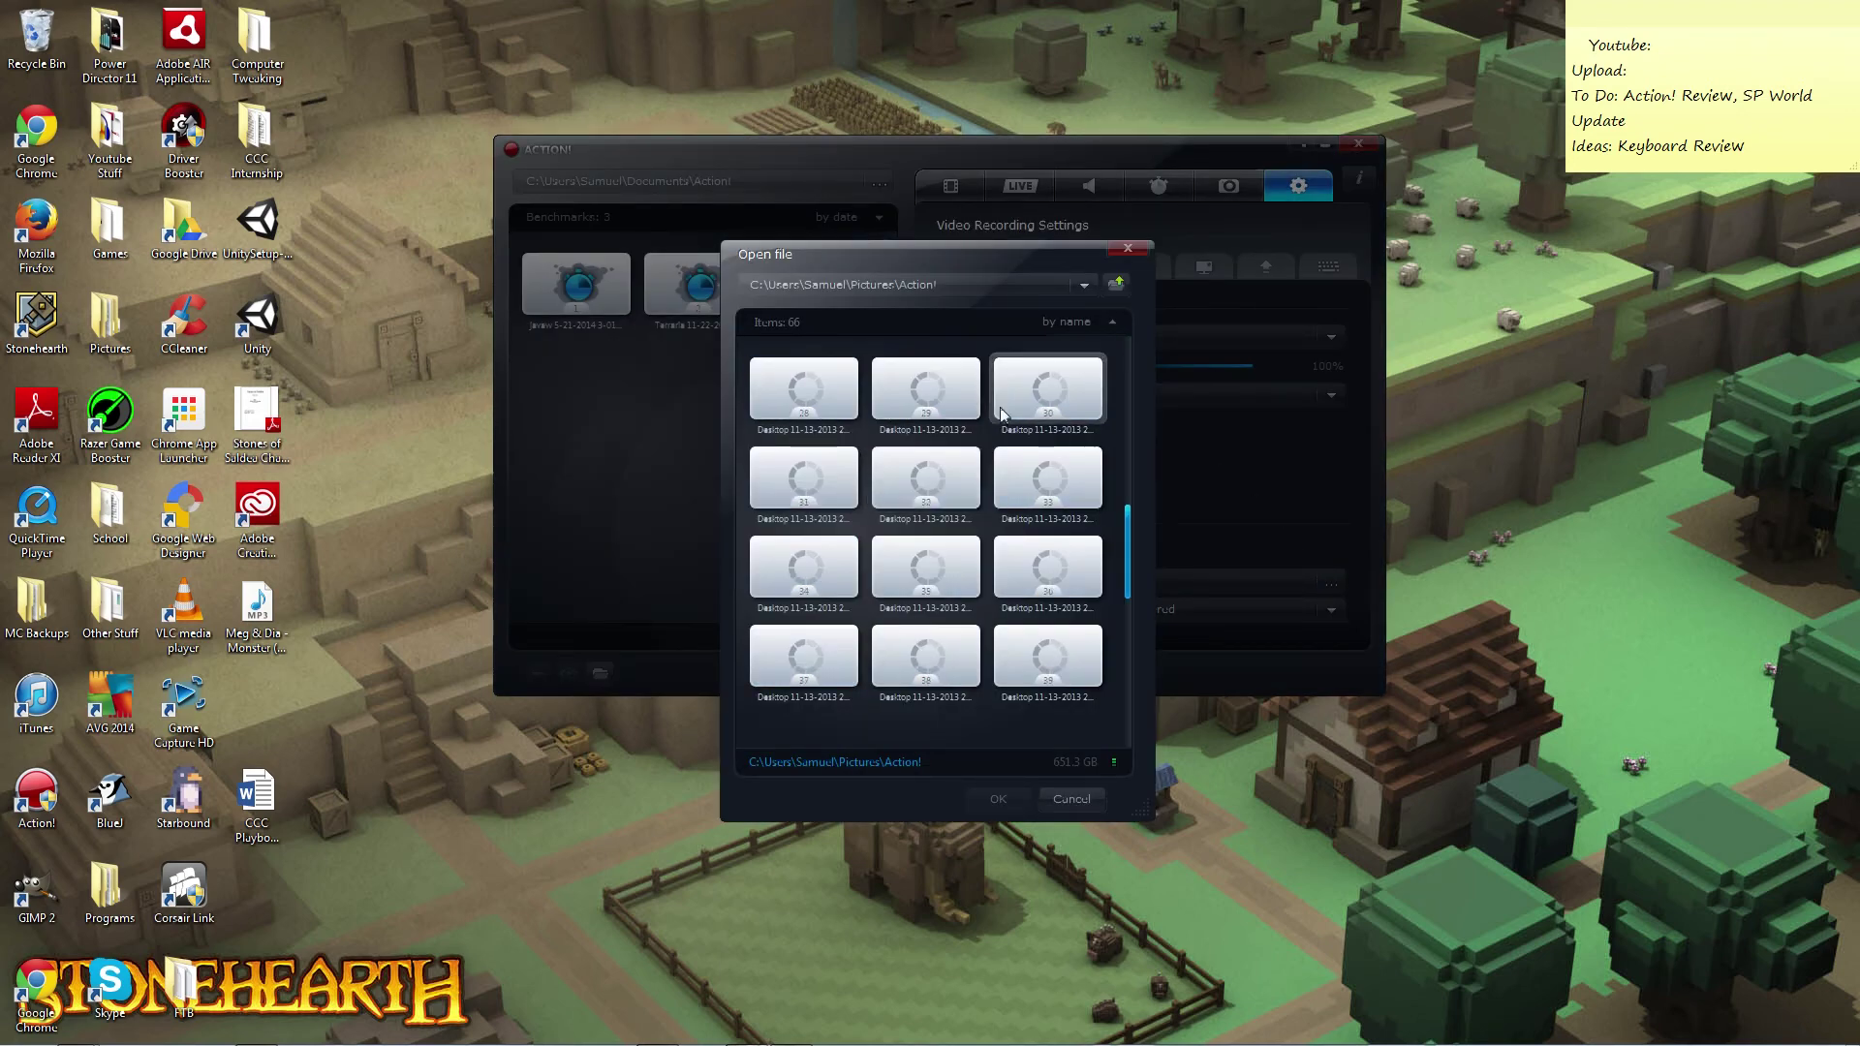
{"action": "left_click", "coordinate": [1128, 251]}
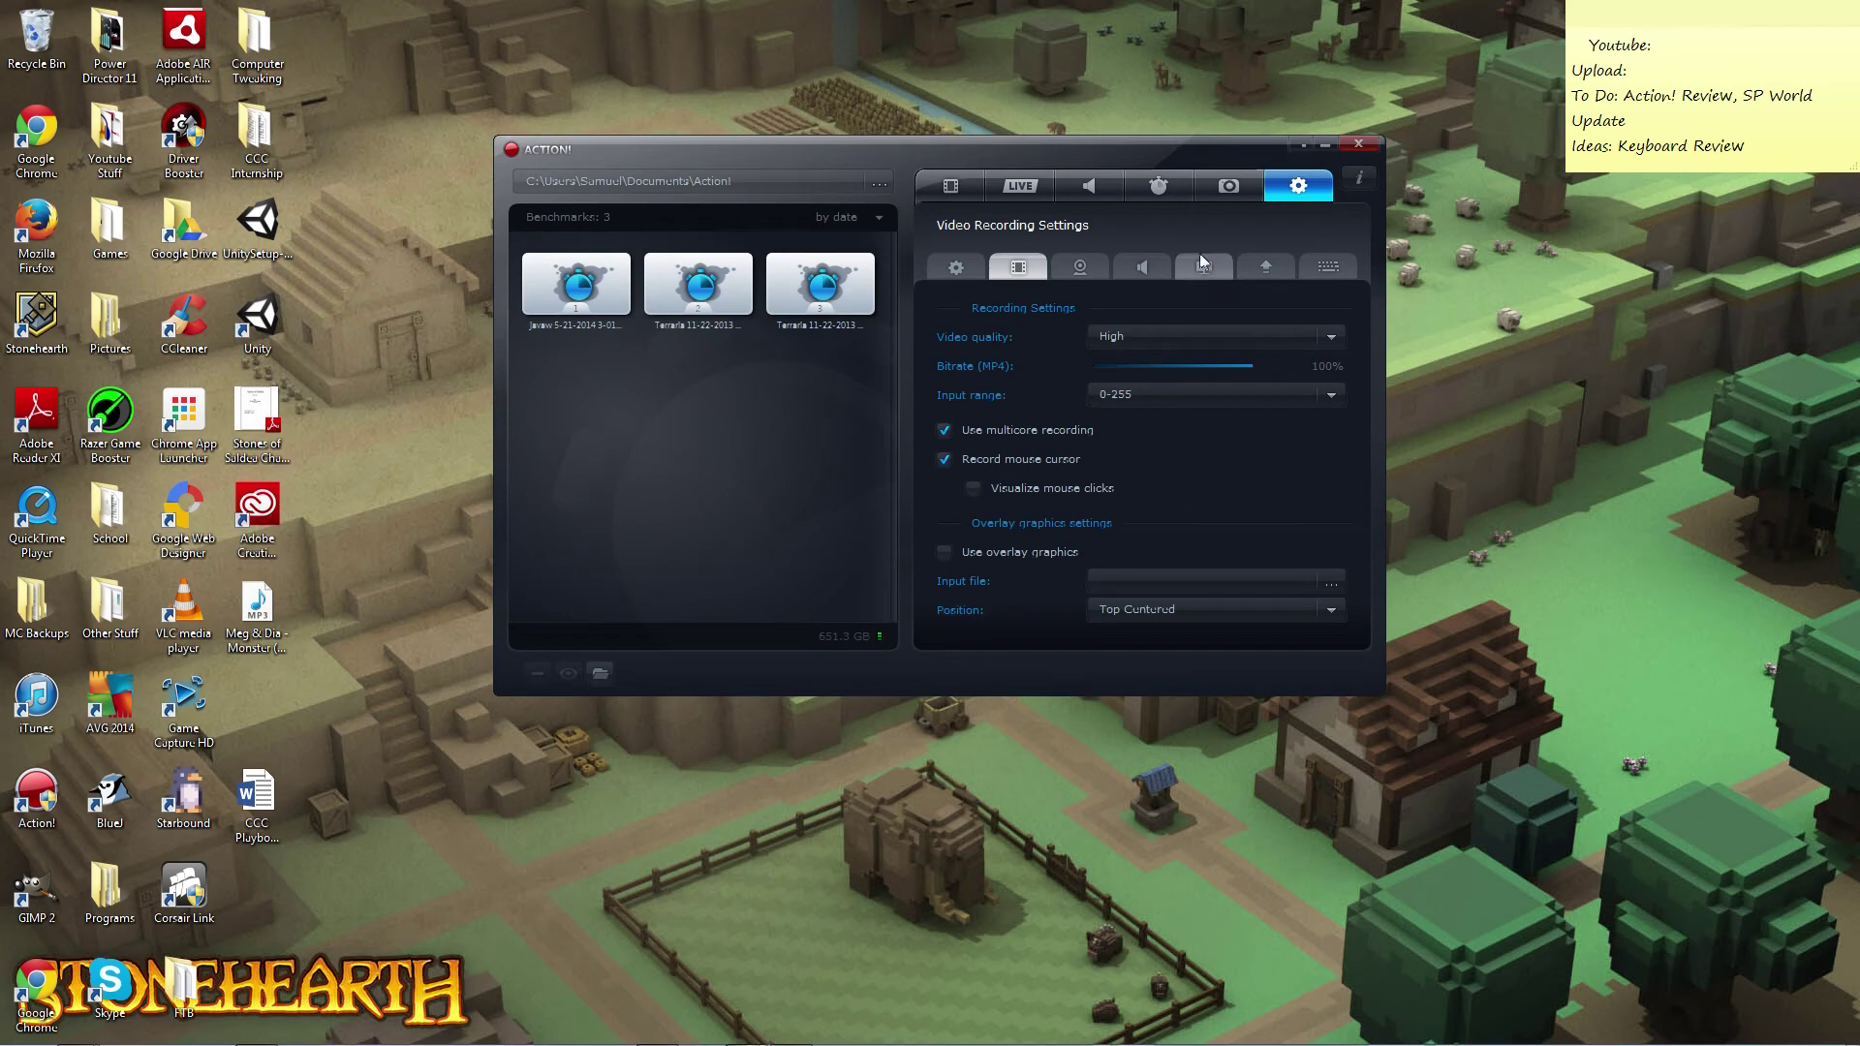
Preview the webcam display format, close the preview, then move to the audio settings.
{"action": "left_click", "coordinate": [1083, 266]}
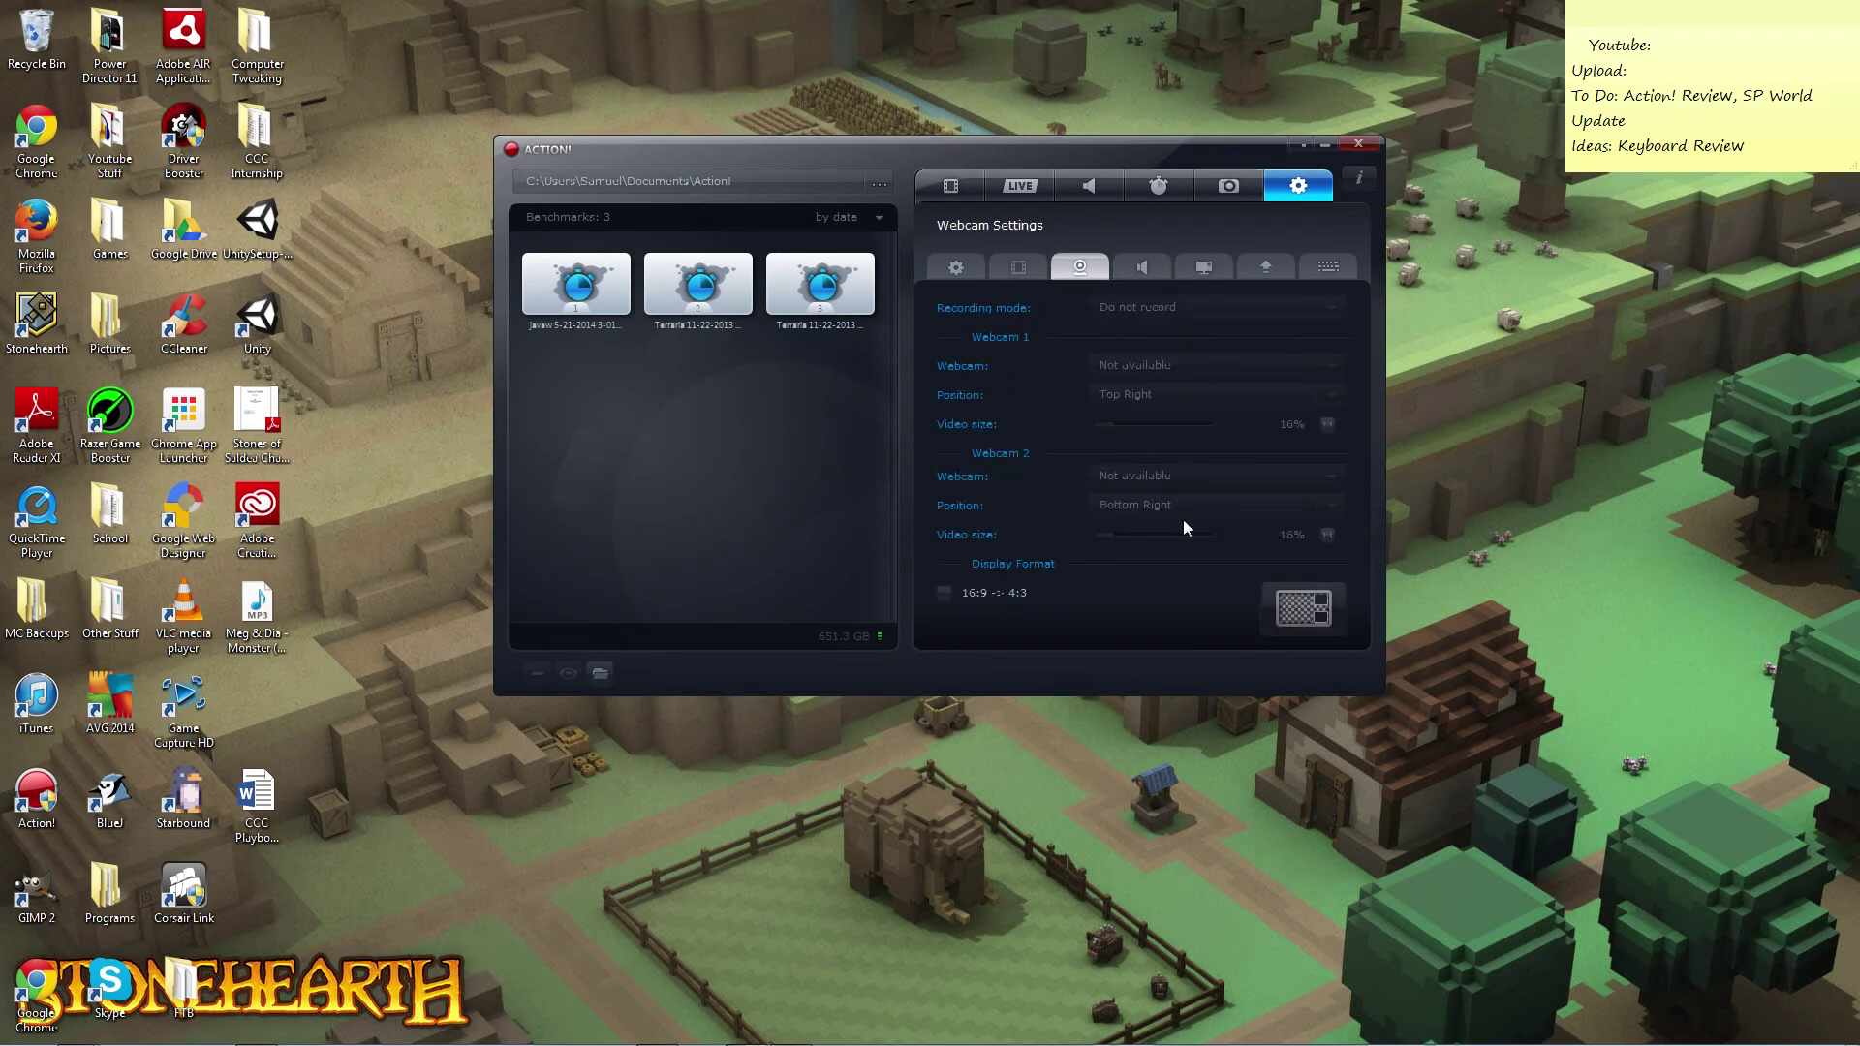
{"action": "left_click", "coordinate": [1306, 607]}
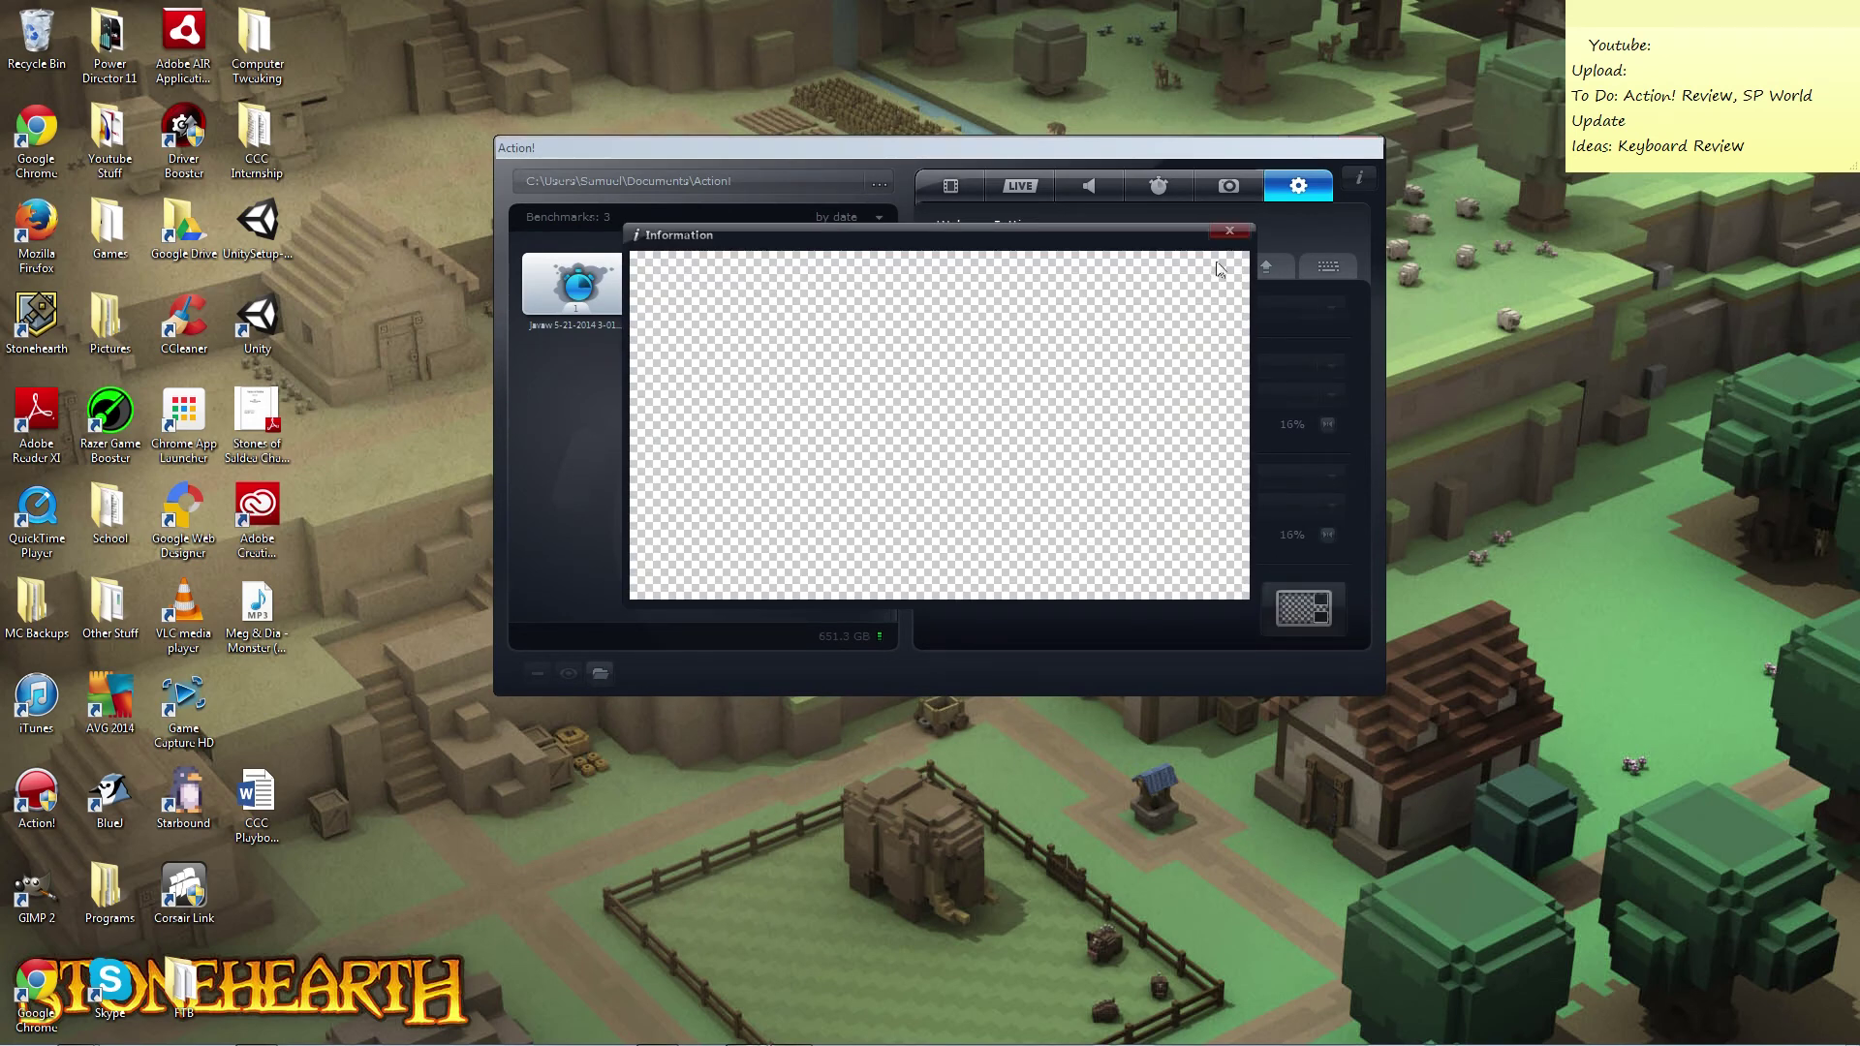
{"action": "left_click", "coordinate": [1228, 232]}
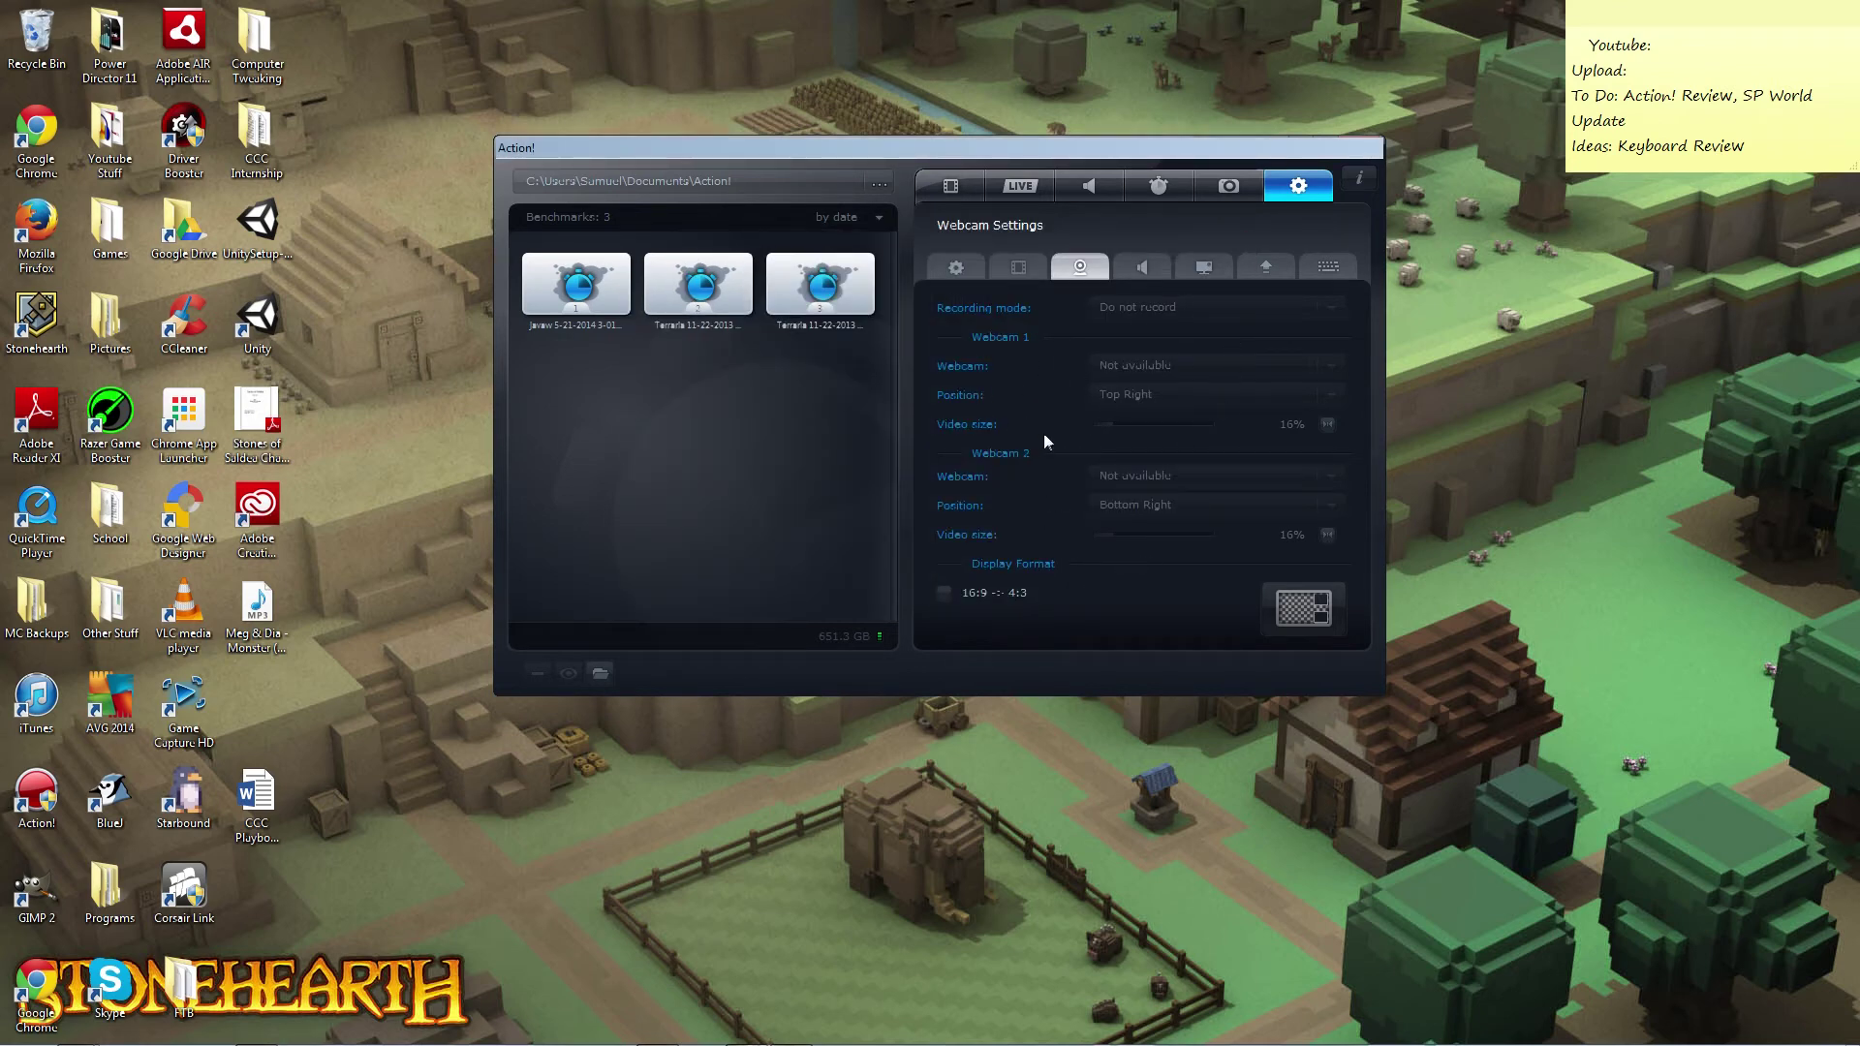
{"action": "left_click", "coordinate": [1150, 262]}
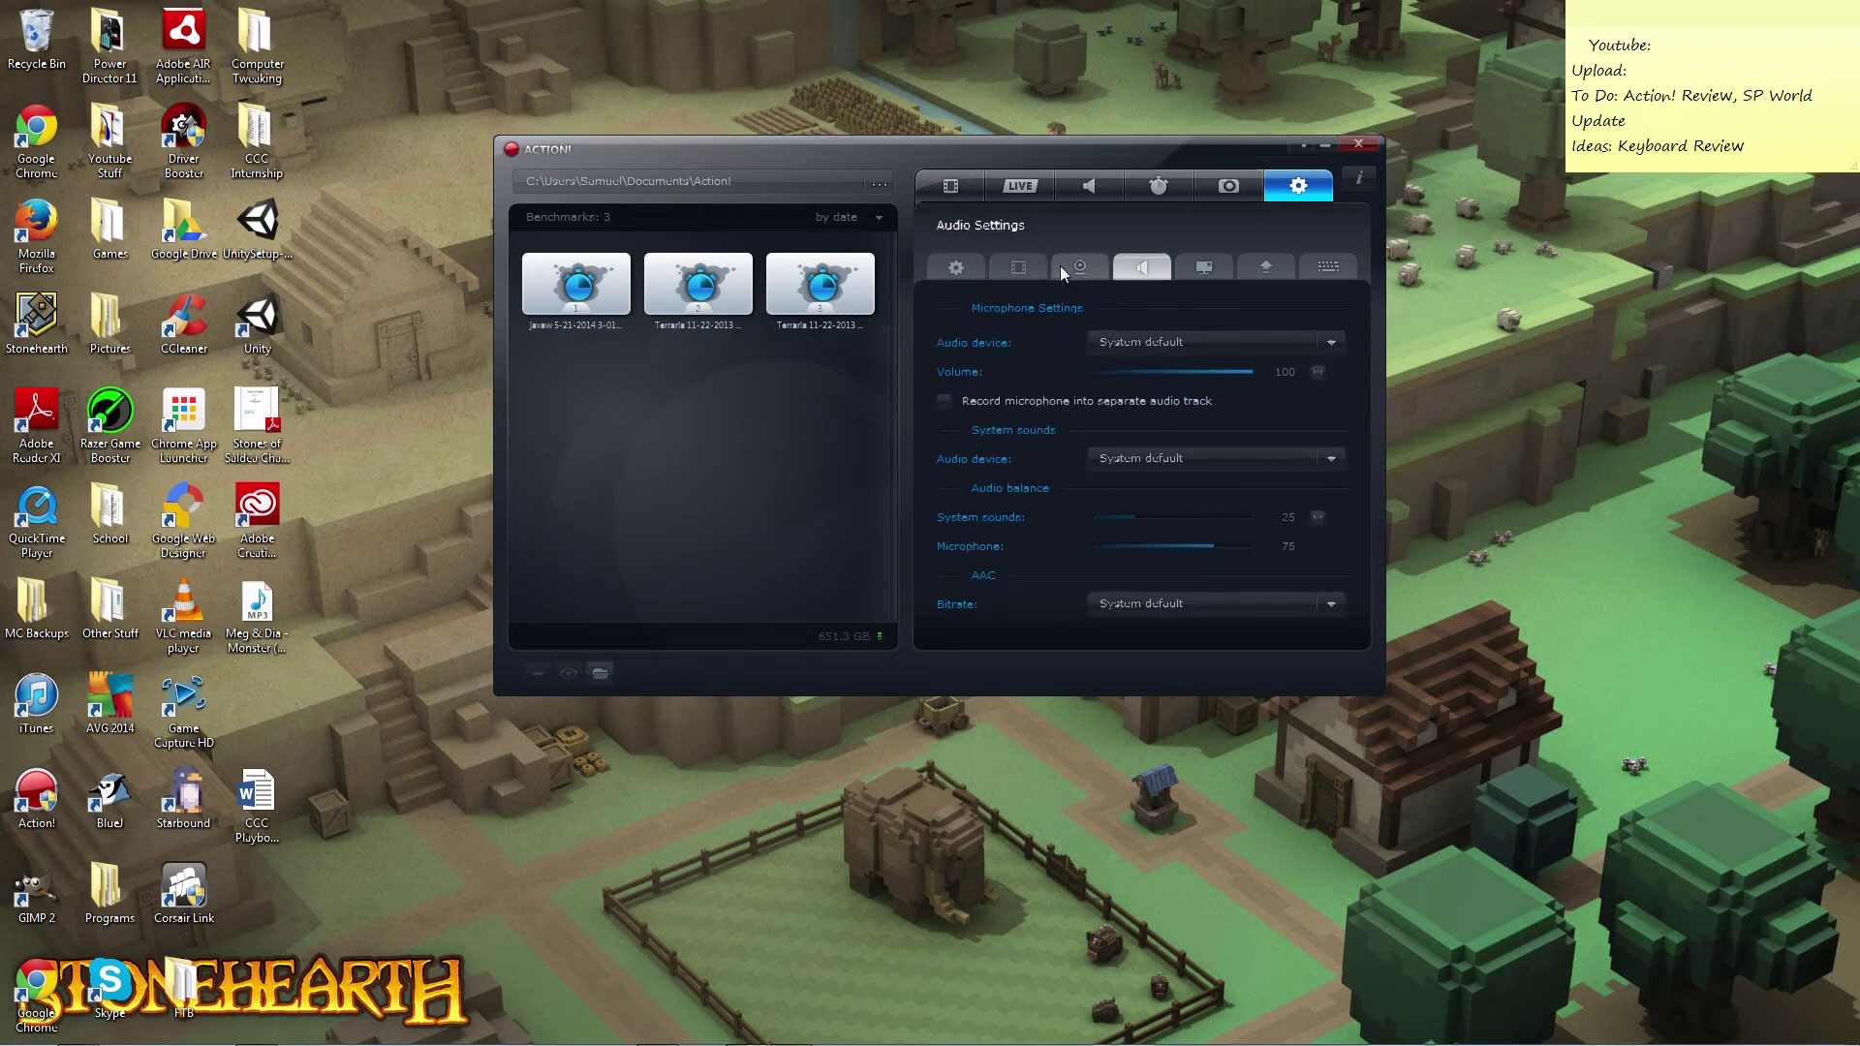
Look over the webcam and HUD pages, then browse the microphone and system sound device lists.
{"action": "left_click", "coordinate": [1066, 265]}
{"action": "left_click", "coordinate": [1143, 265]}
{"action": "left_click", "coordinate": [1212, 265]}
{"action": "left_click", "coordinate": [1158, 266]}
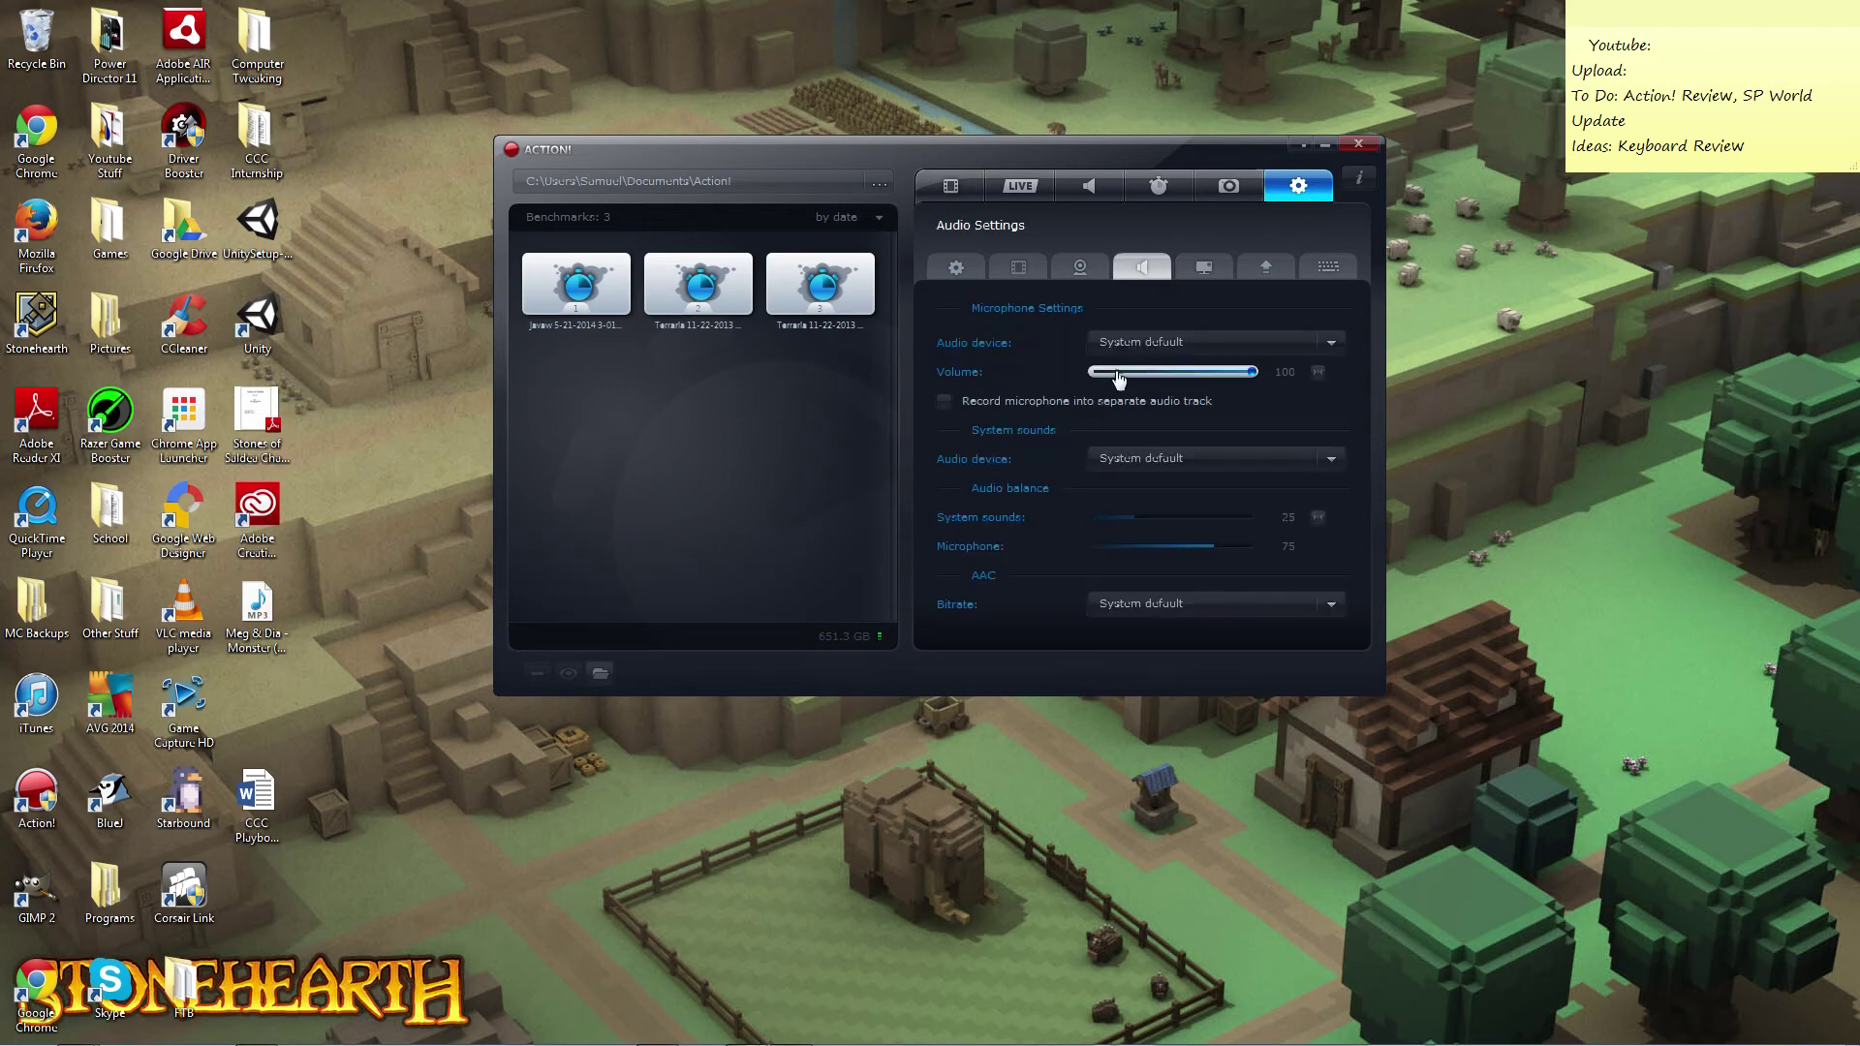
{"action": "left_click", "coordinate": [1136, 339]}
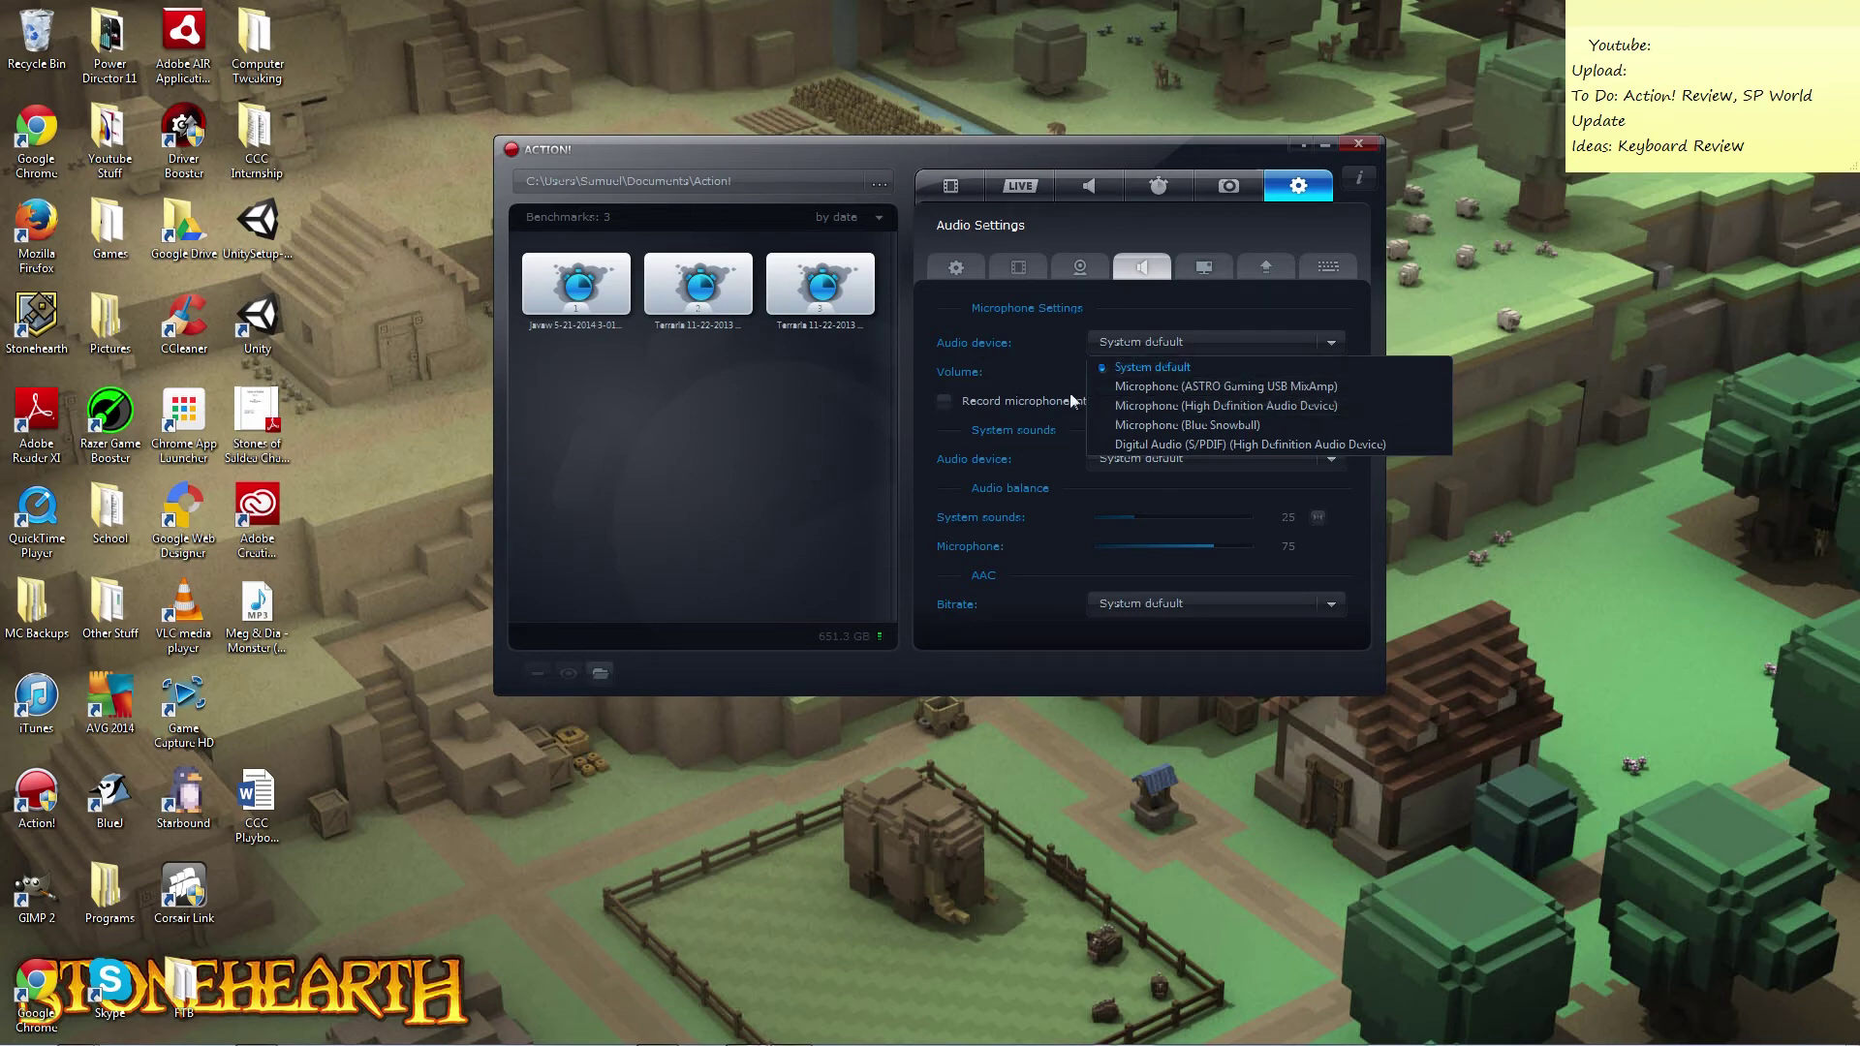
{"action": "left_click", "coordinate": [1050, 351]}
{"action": "left_click", "coordinate": [1216, 455]}
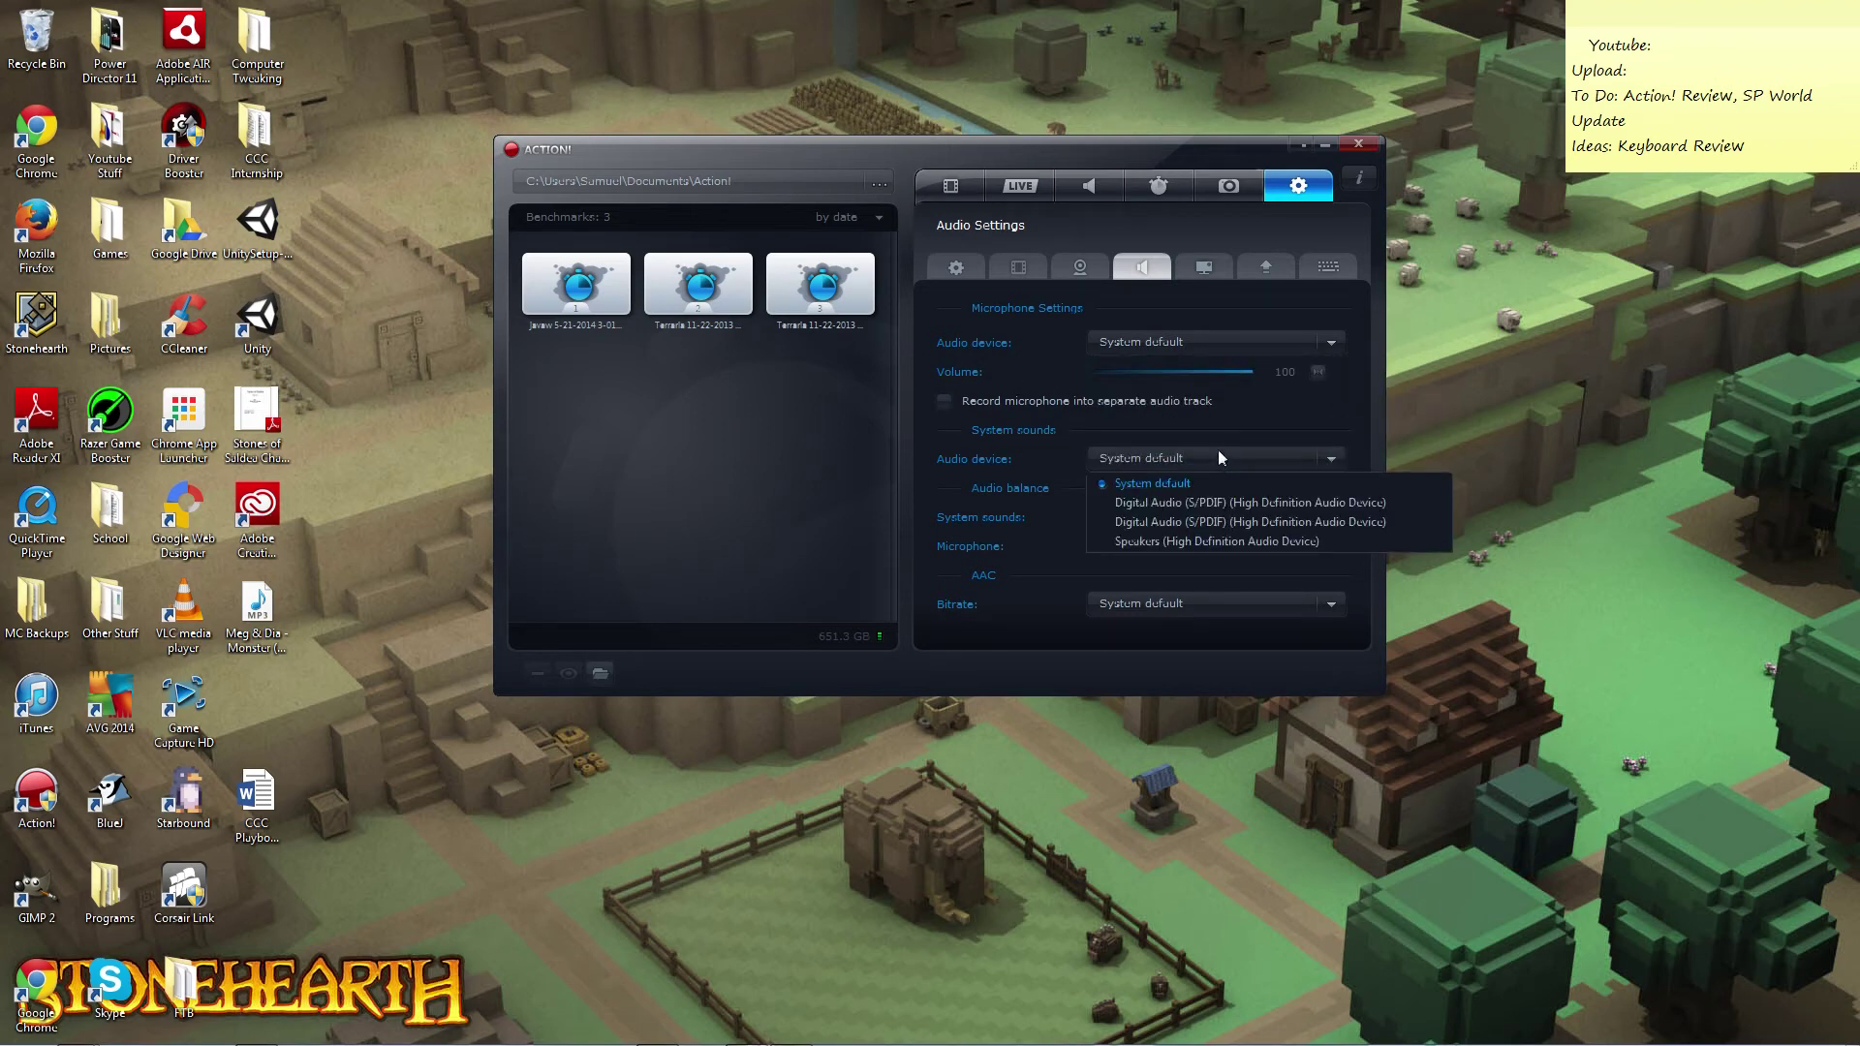
{"action": "left_click", "coordinate": [1218, 452]}
{"action": "left_click", "coordinate": [1141, 456]}
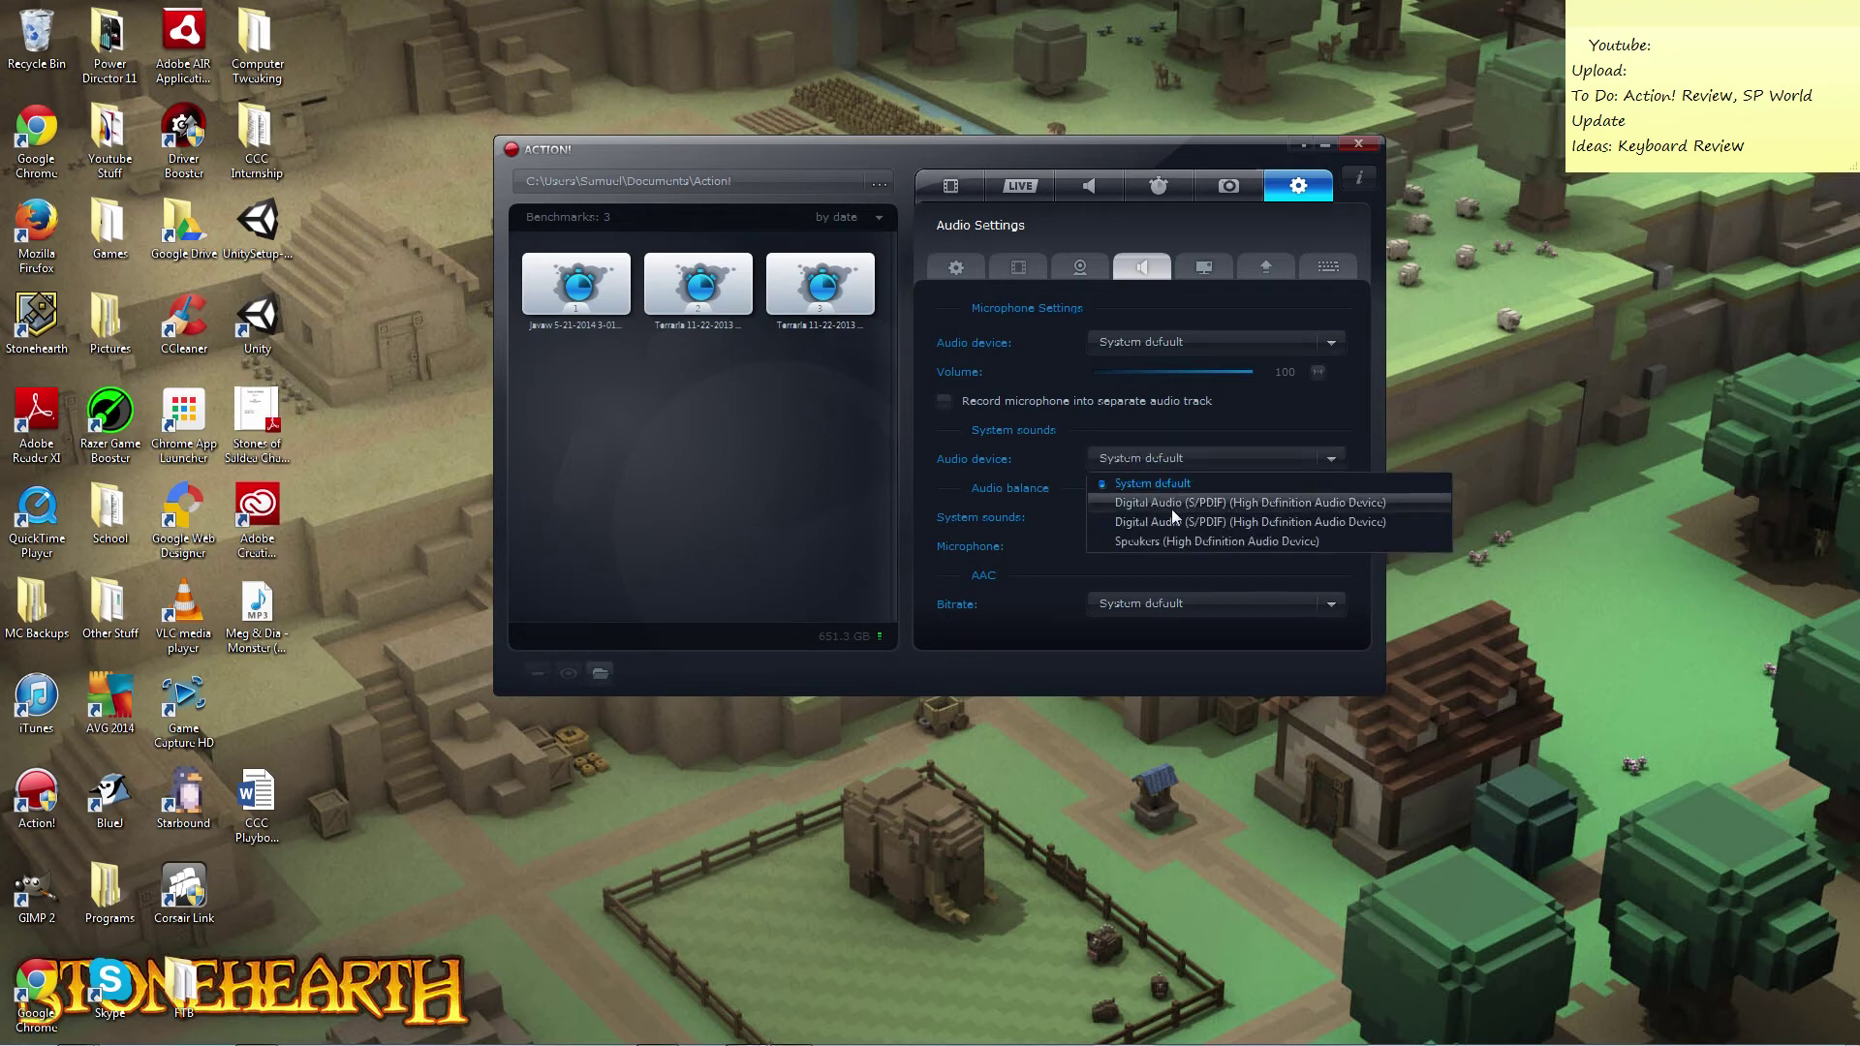
{"action": "left_click", "coordinate": [1042, 449]}
Keep both the microphone and system sound devices on System default.
{"action": "left_click", "coordinate": [1114, 348]}
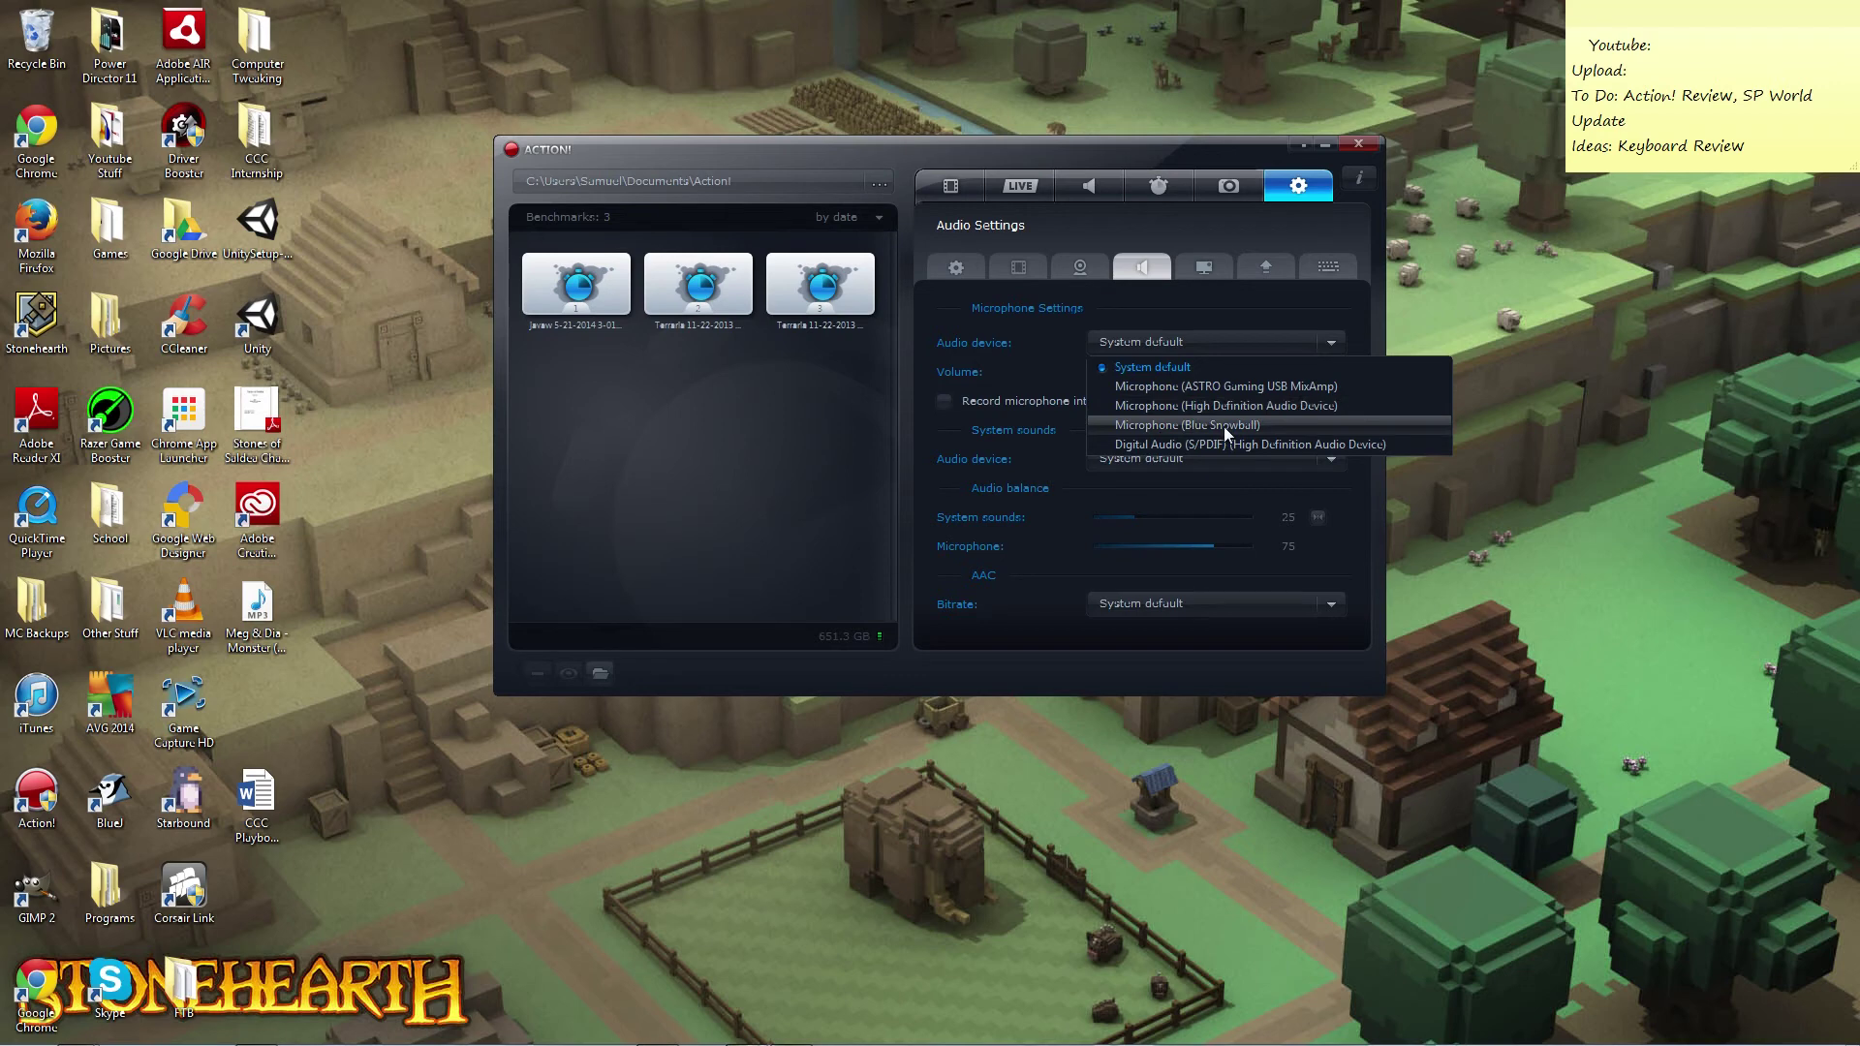
{"action": "left_click", "coordinate": [1010, 455]}
{"action": "left_click", "coordinate": [1162, 461]}
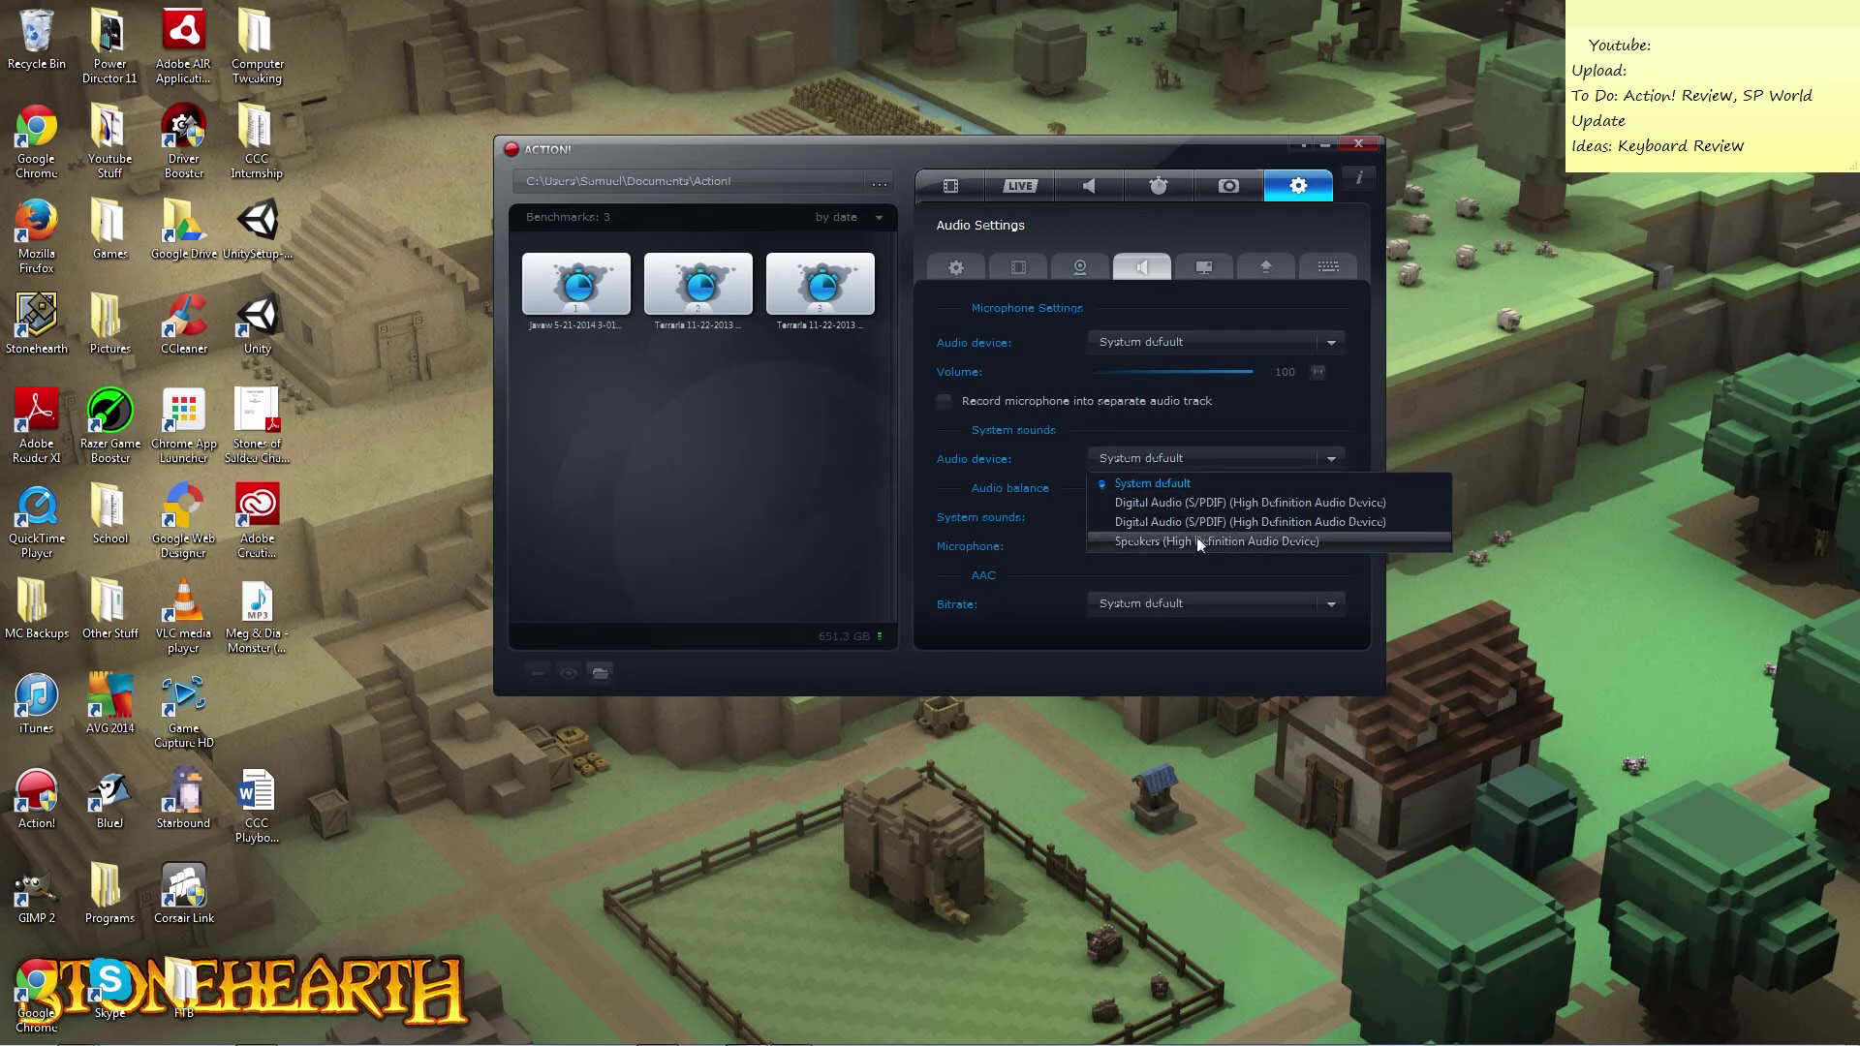
{"action": "left_click", "coordinate": [1081, 503]}
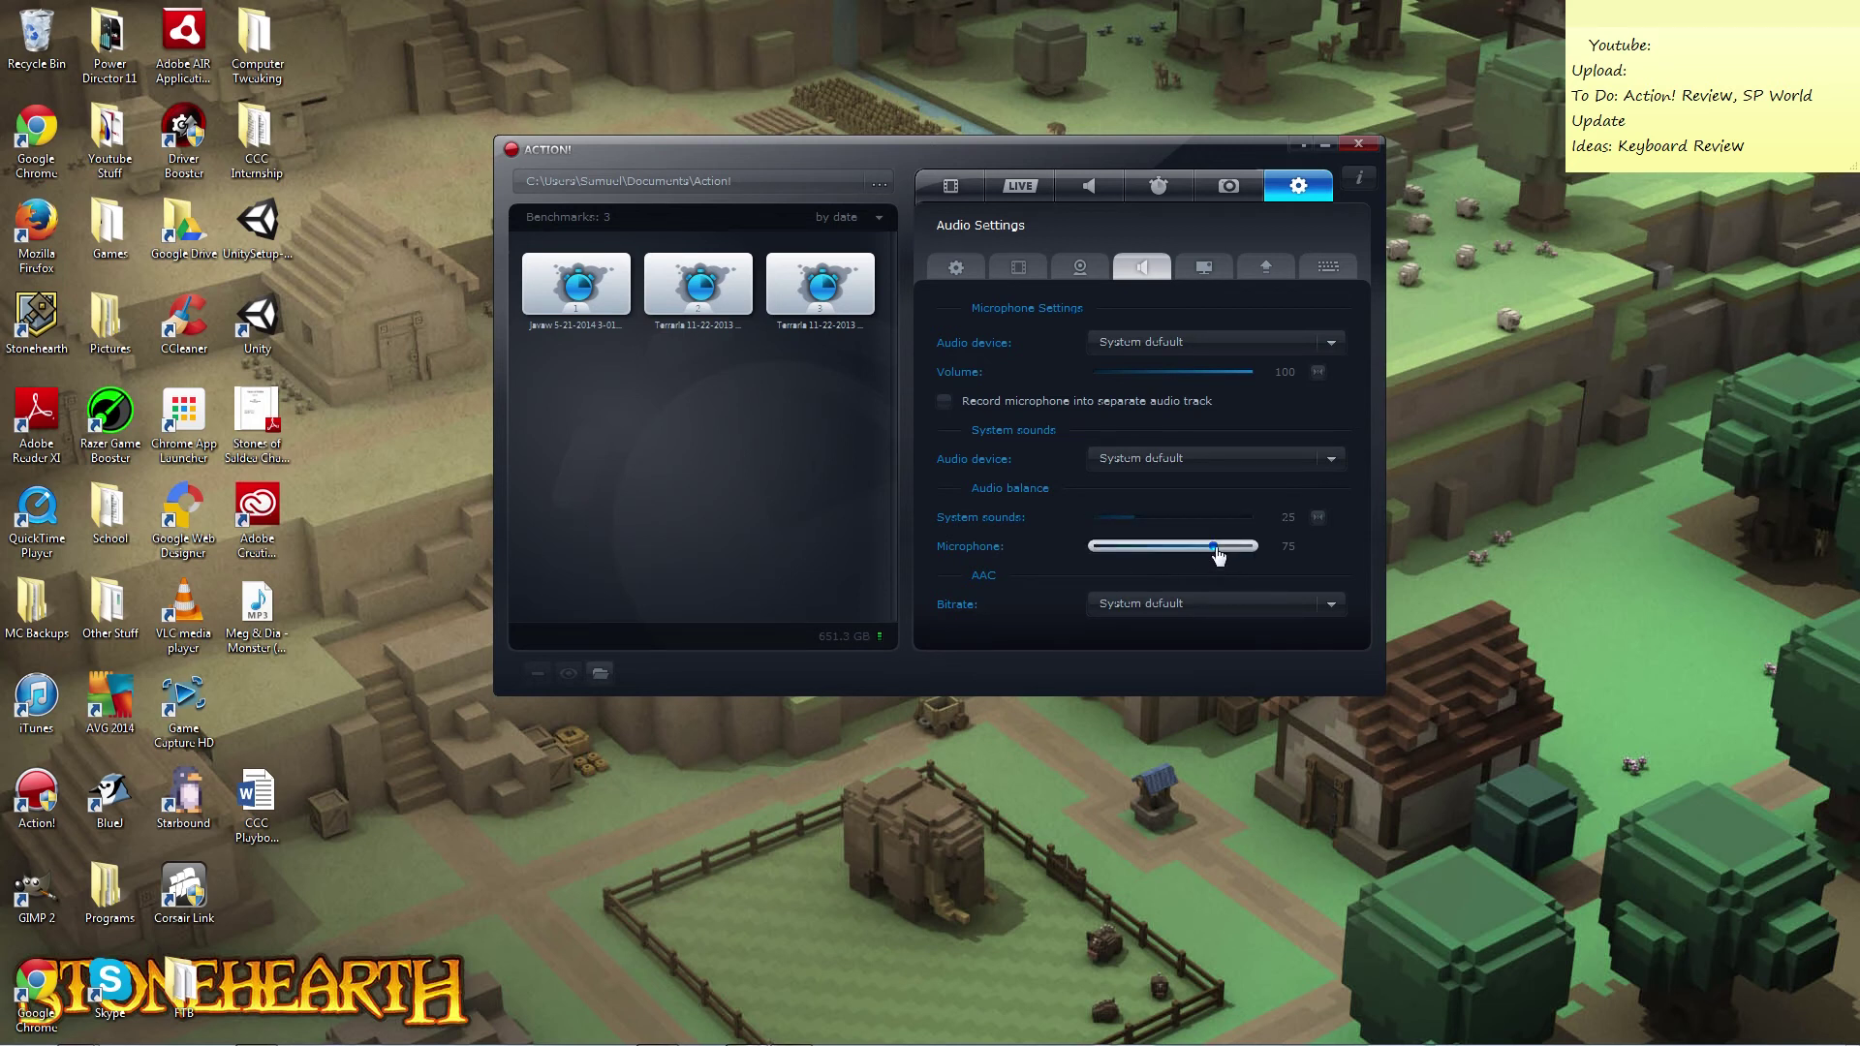
Nudge the microphone balance and return it to 75, leaving the AAC bitrate unchanged.
{"action": "mouse_move", "coordinate": [1217, 548]}
{"action": "left_mouse_down"}
{"action": "mouse_move", "coordinate": [1259, 548]}
{"action": "mouse_move", "coordinate": [1220, 550]}
{"action": "left_mouse_up"}
{"action": "left_click_drag", "start_coordinate": [1220, 550], "coordinate": [1210, 552]}
{"action": "left_click", "coordinate": [1232, 603]}
{"action": "left_click", "coordinate": [1003, 572]}
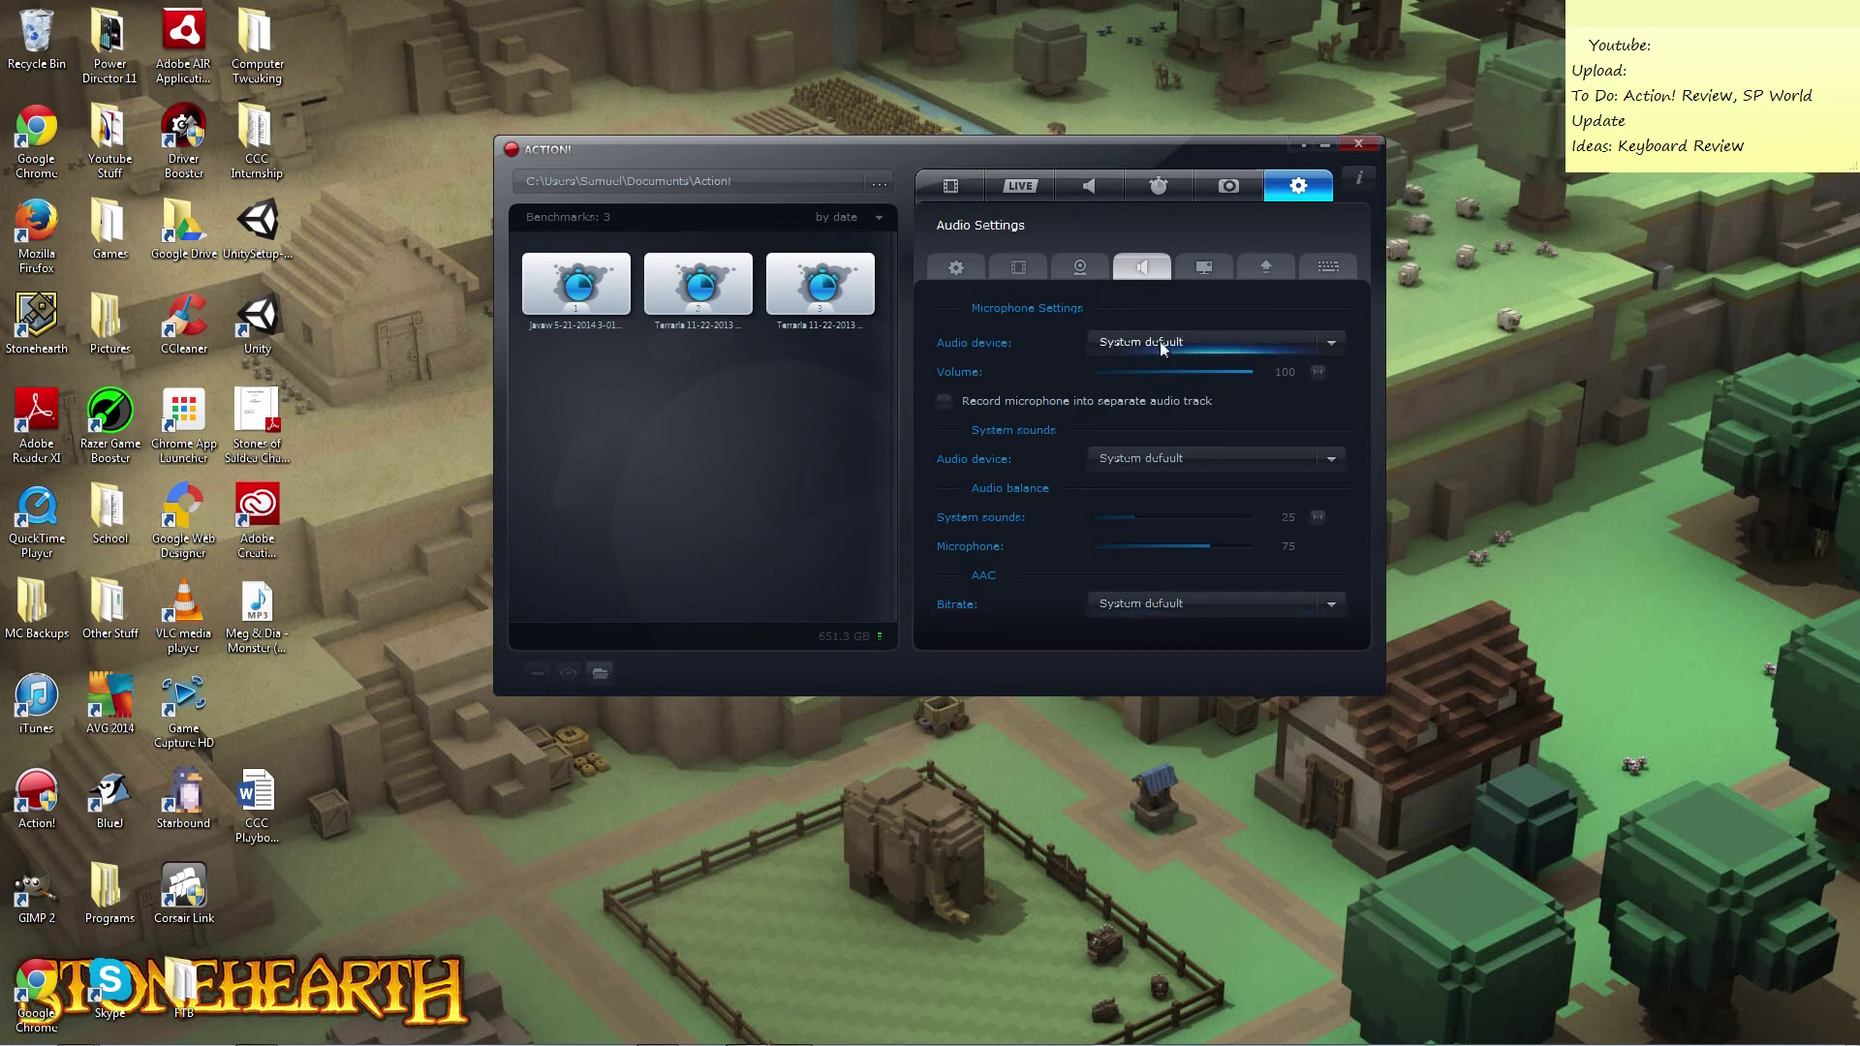
{"action": "left_click", "coordinate": [1205, 262]}
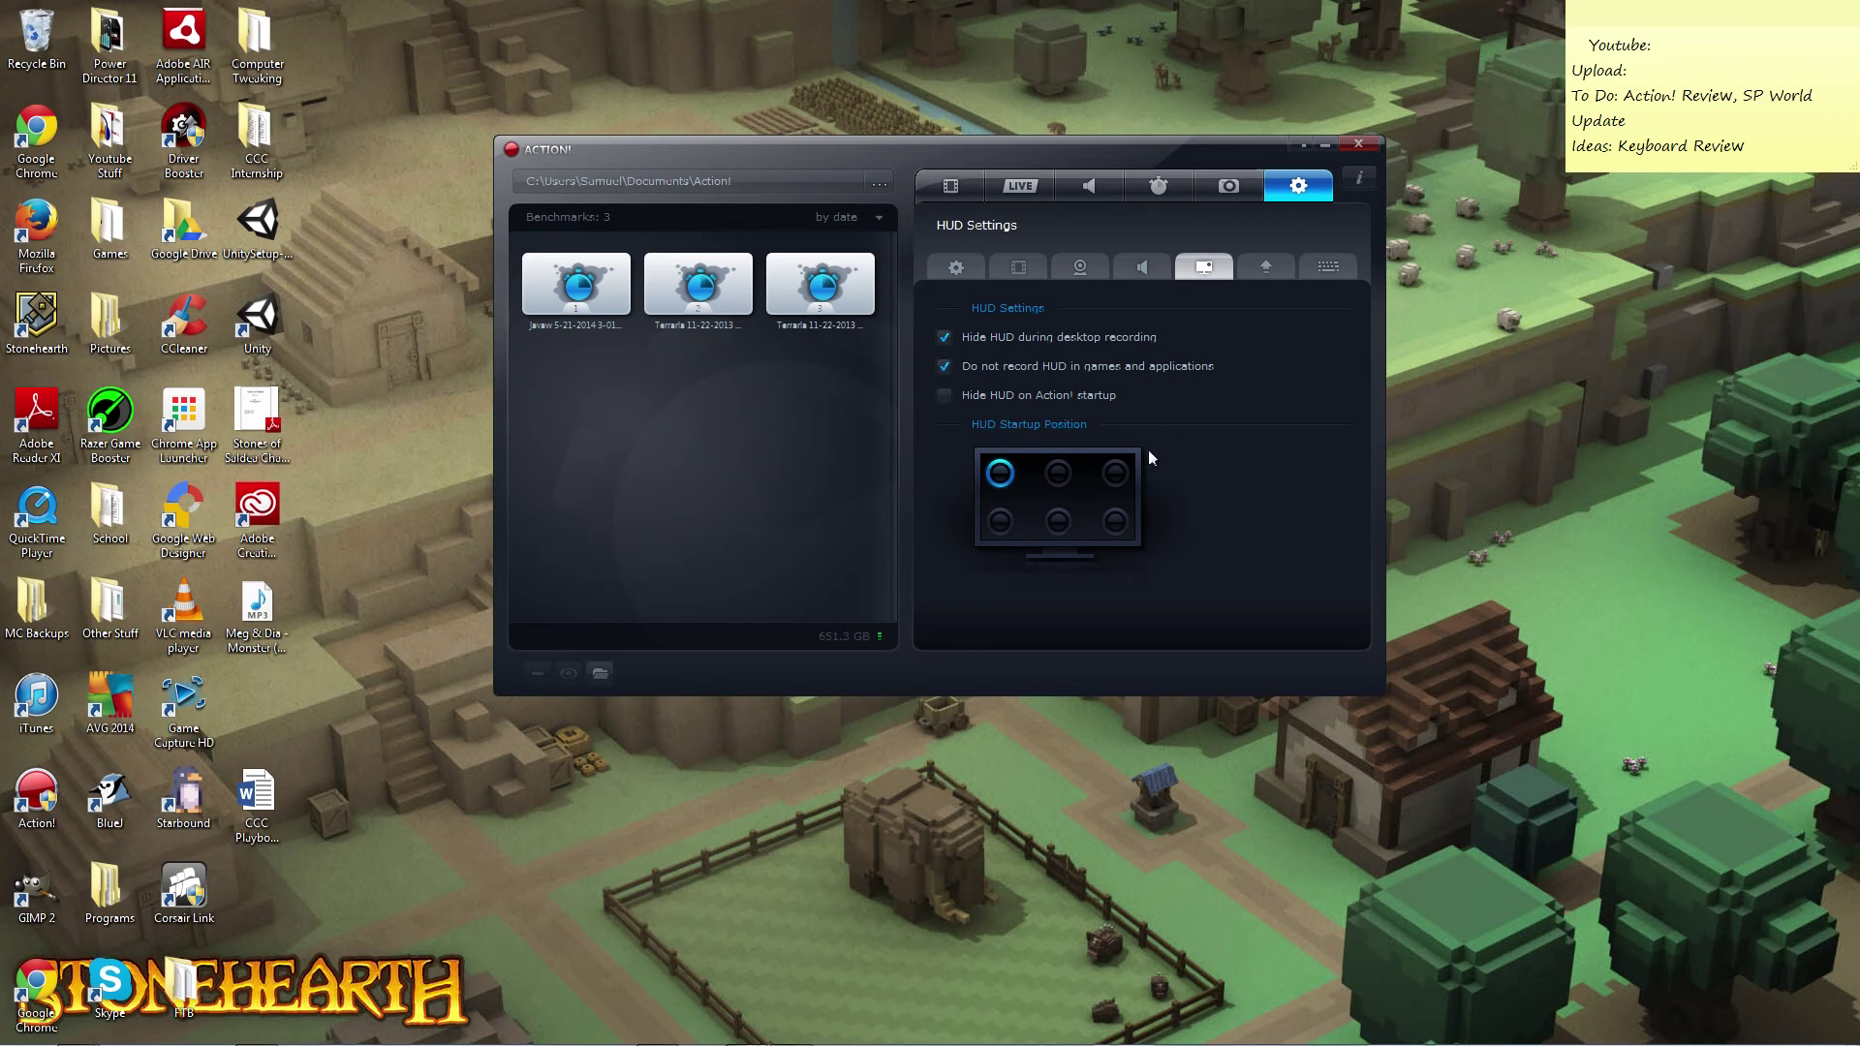
Try top-right, bottom-right, bottom-middle and bottom-left HUD positions, finishing at top left.
{"action": "left_click", "coordinate": [1115, 473]}
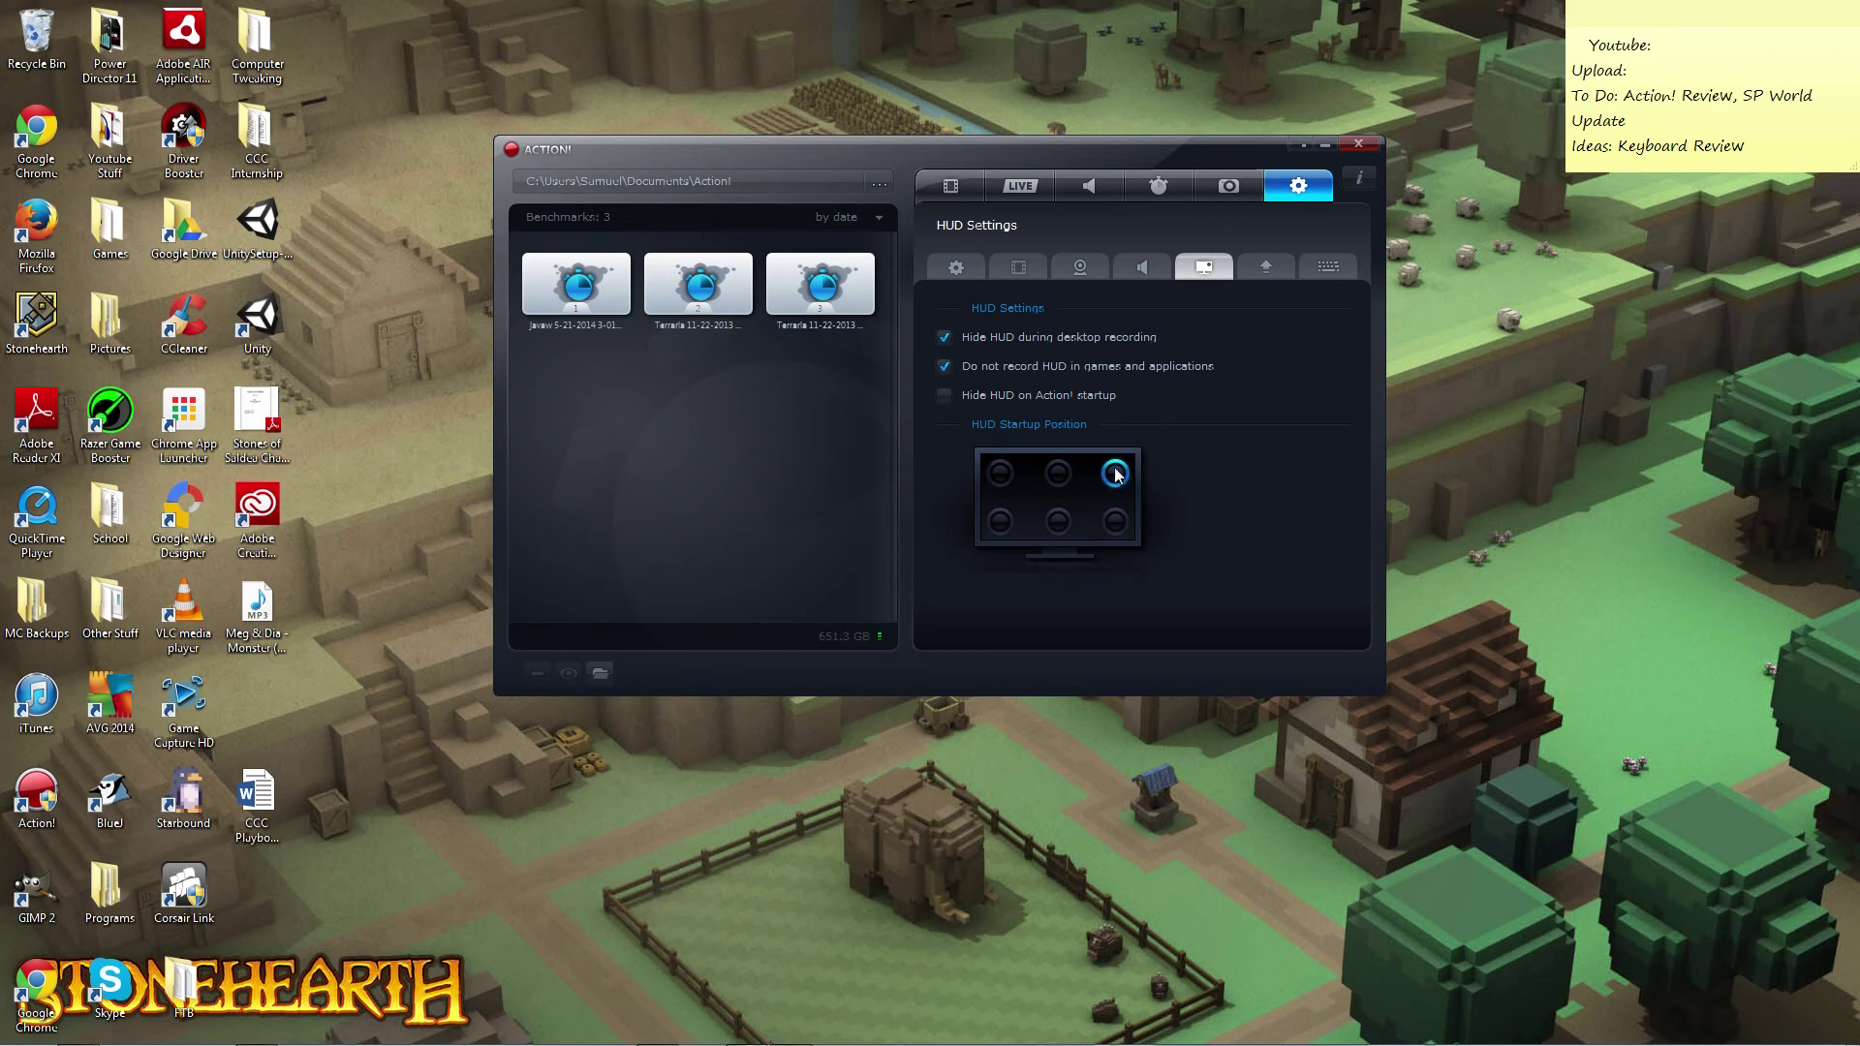
{"action": "left_click", "coordinate": [1115, 523]}
{"action": "left_click", "coordinate": [1066, 521]}
{"action": "left_click", "coordinate": [1001, 524]}
{"action": "left_click", "coordinate": [1116, 473]}
{"action": "left_click", "coordinate": [1001, 474]}
{"action": "left_click", "coordinate": [1268, 268]}
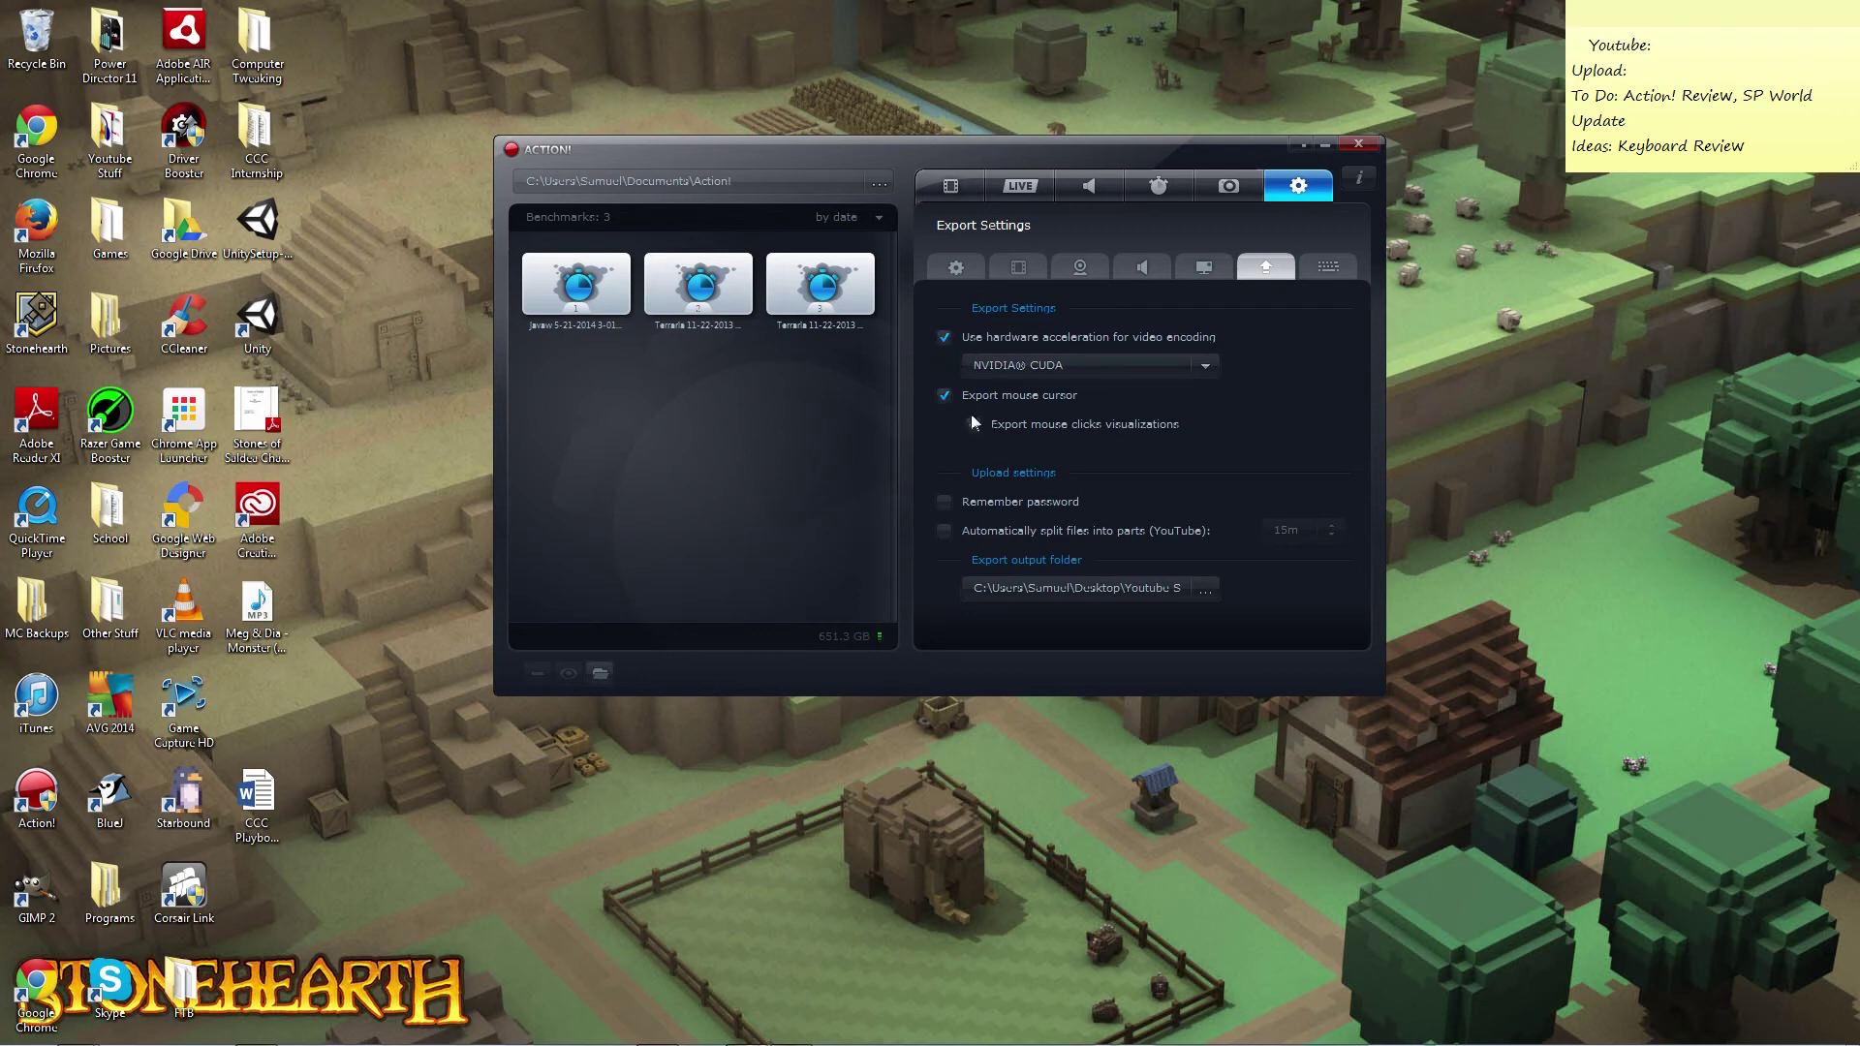
Move on to the Hotkeys settings page.
{"action": "left_click", "coordinate": [1324, 268]}
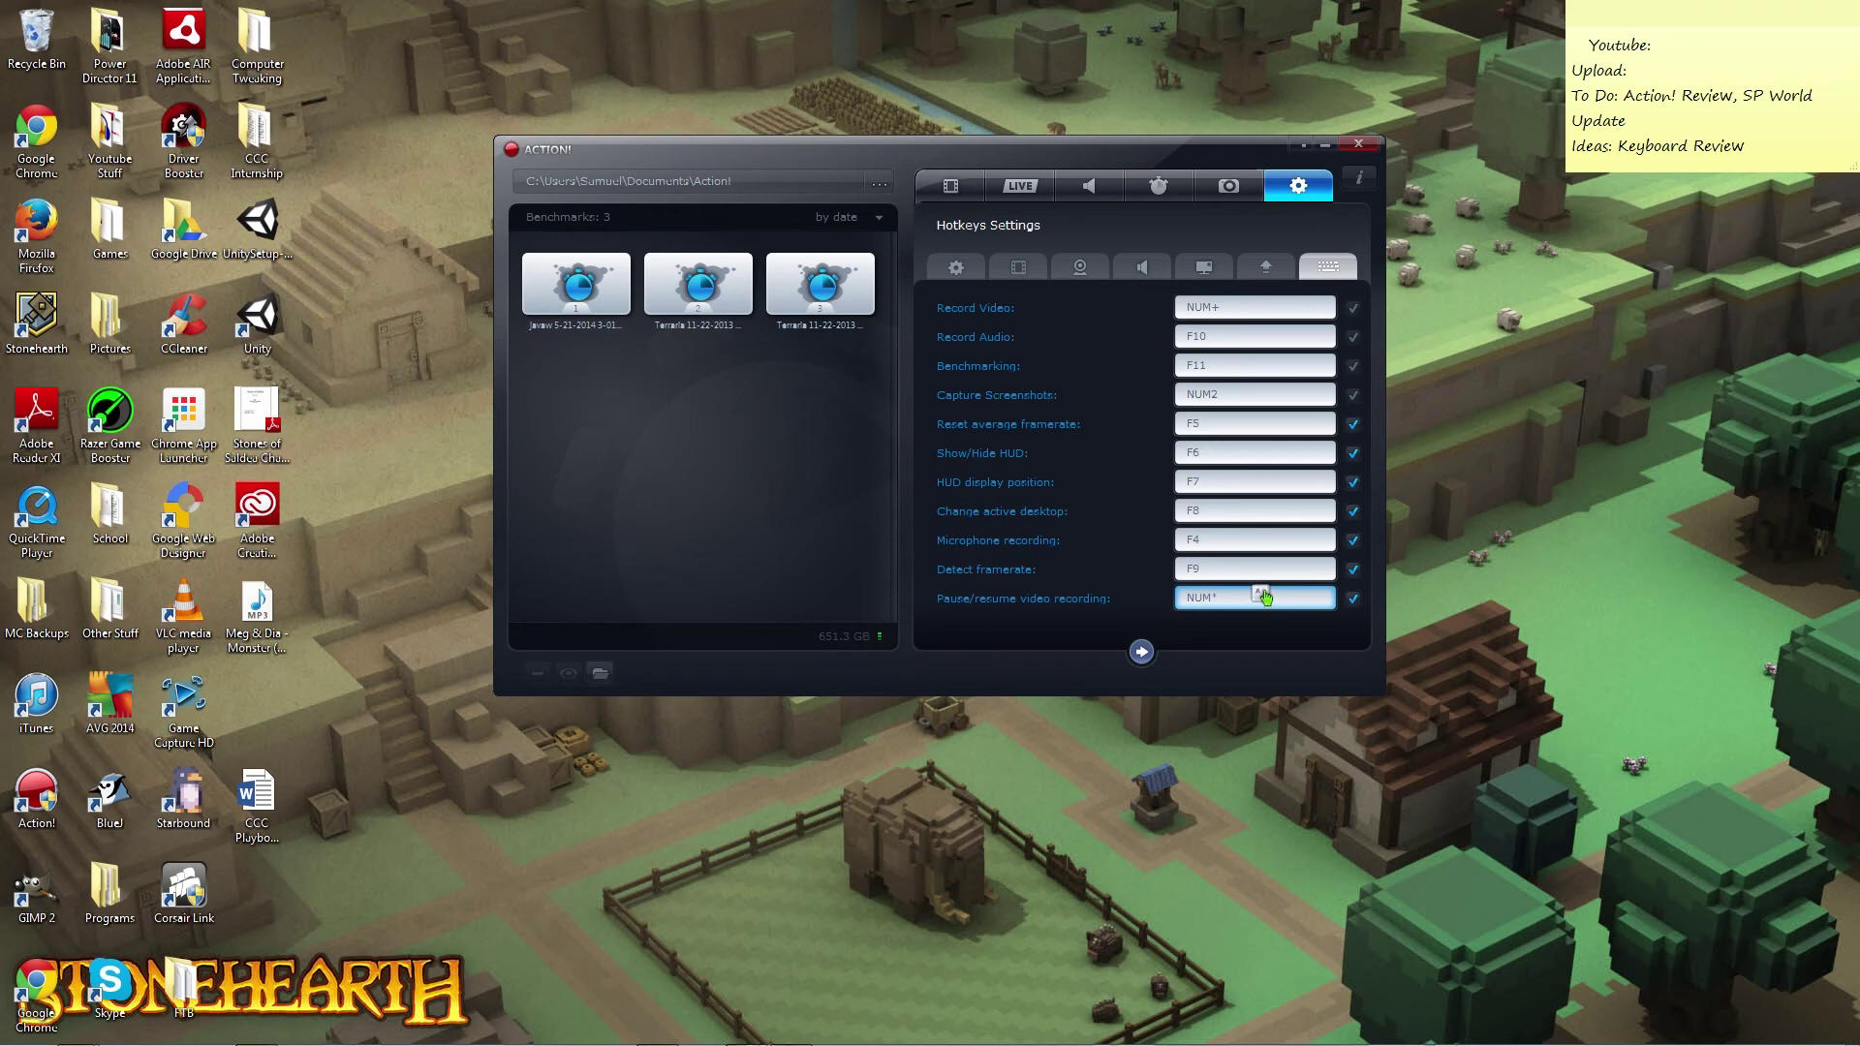
Page forward to the second hotkey list and back to the first.
{"action": "left_click", "coordinate": [1142, 653]}
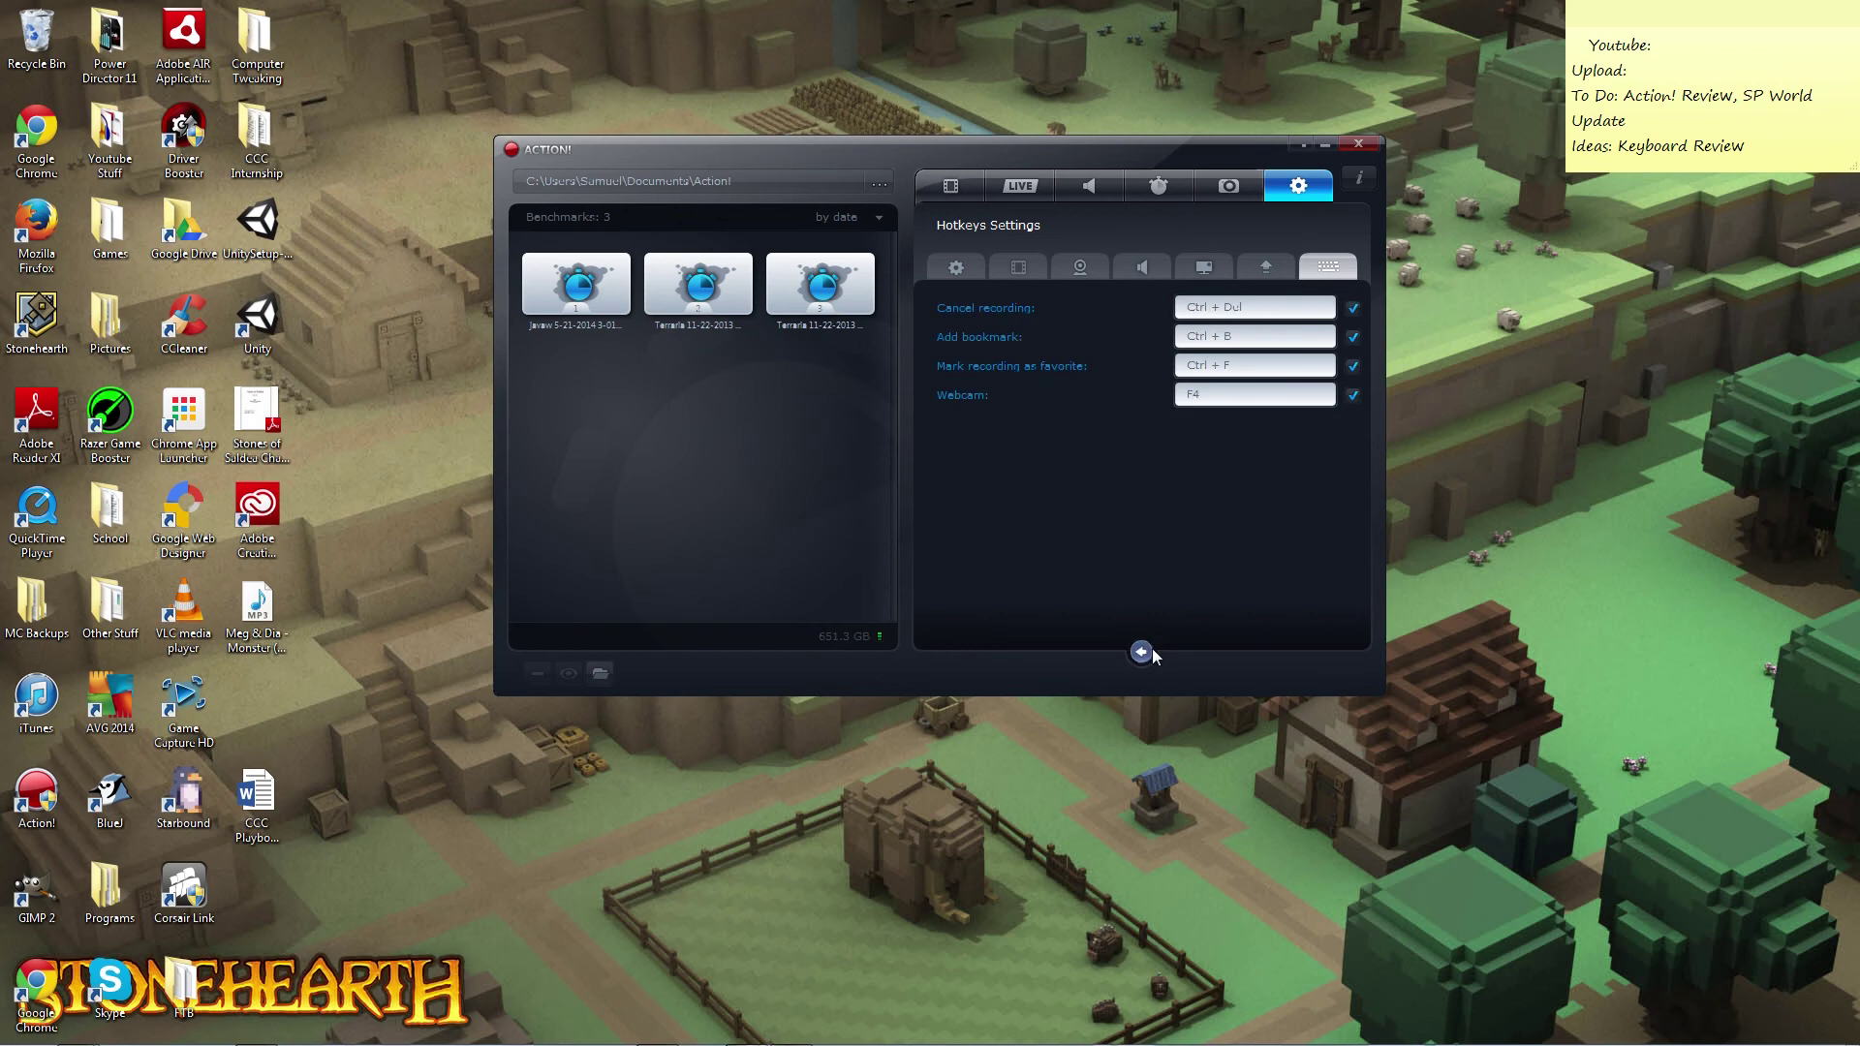
{"action": "left_click", "coordinate": [1150, 651]}
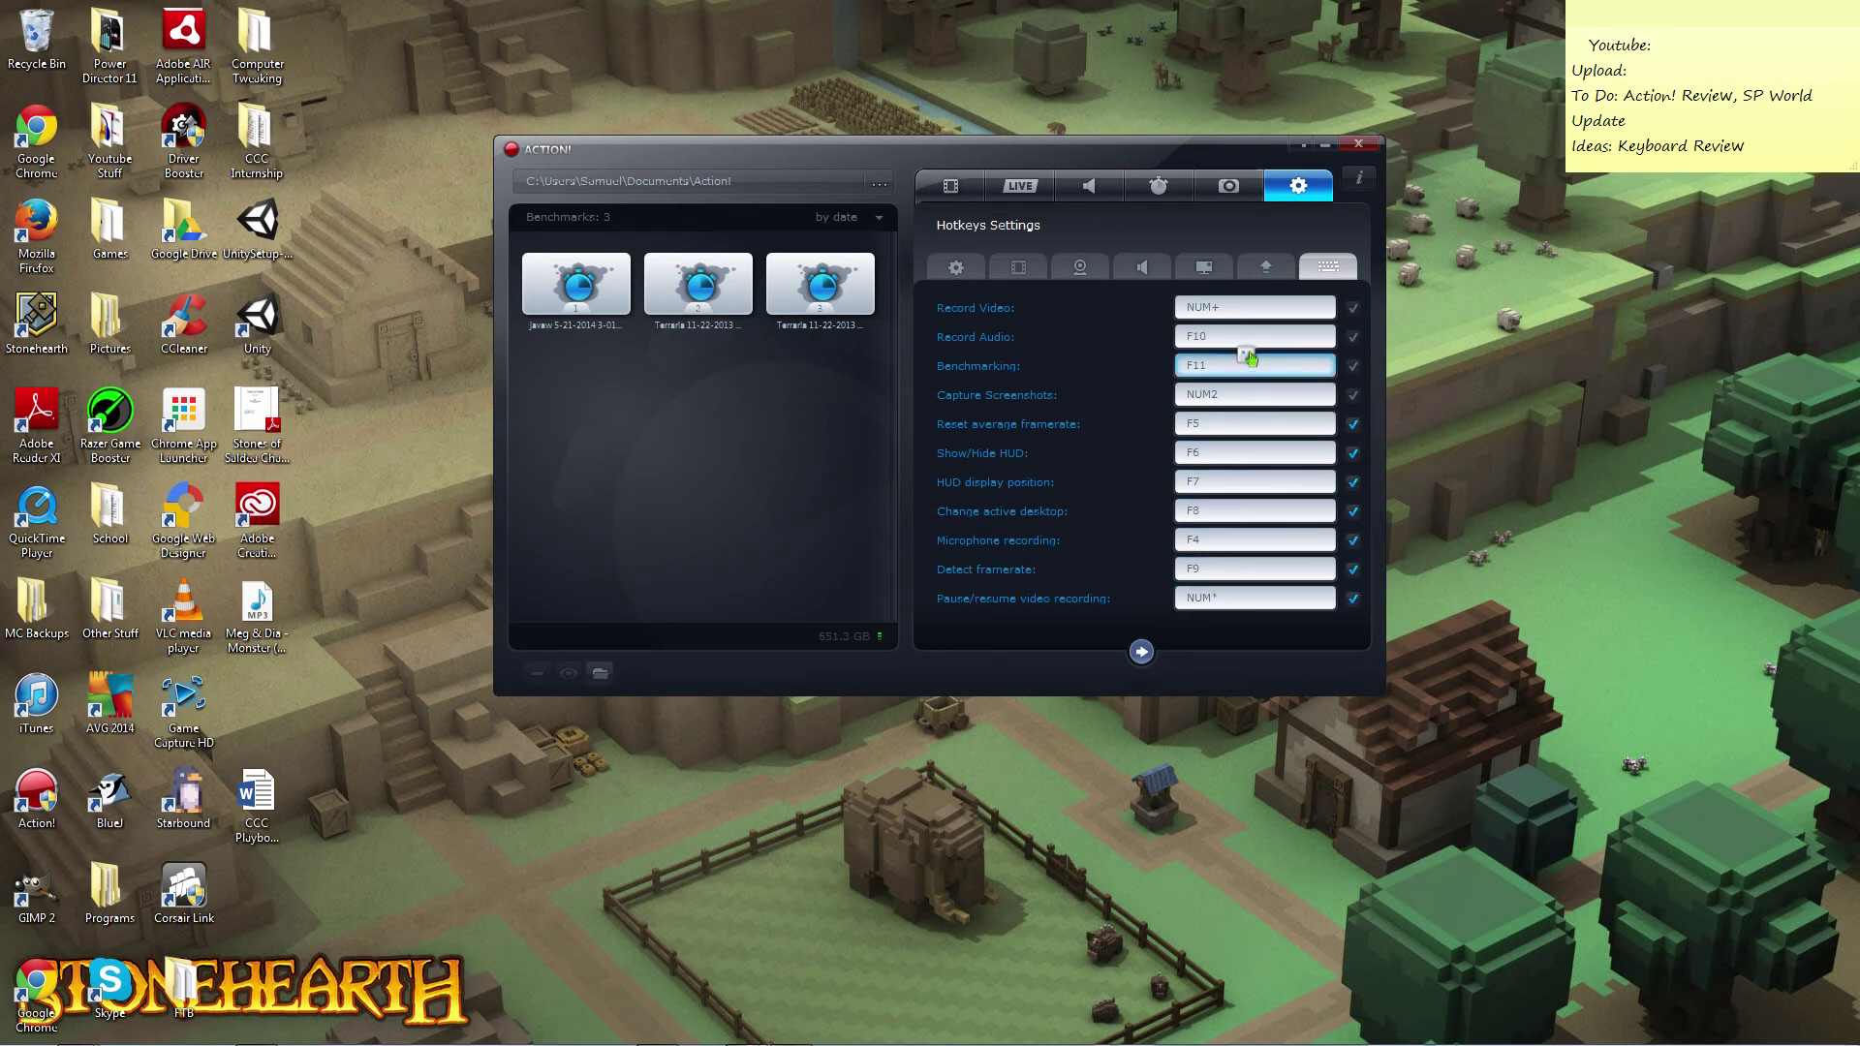
Pass through Benchmarking and Settings, ending on the Video Recording list of seven recordings.
{"action": "left_click", "coordinate": [1160, 185]}
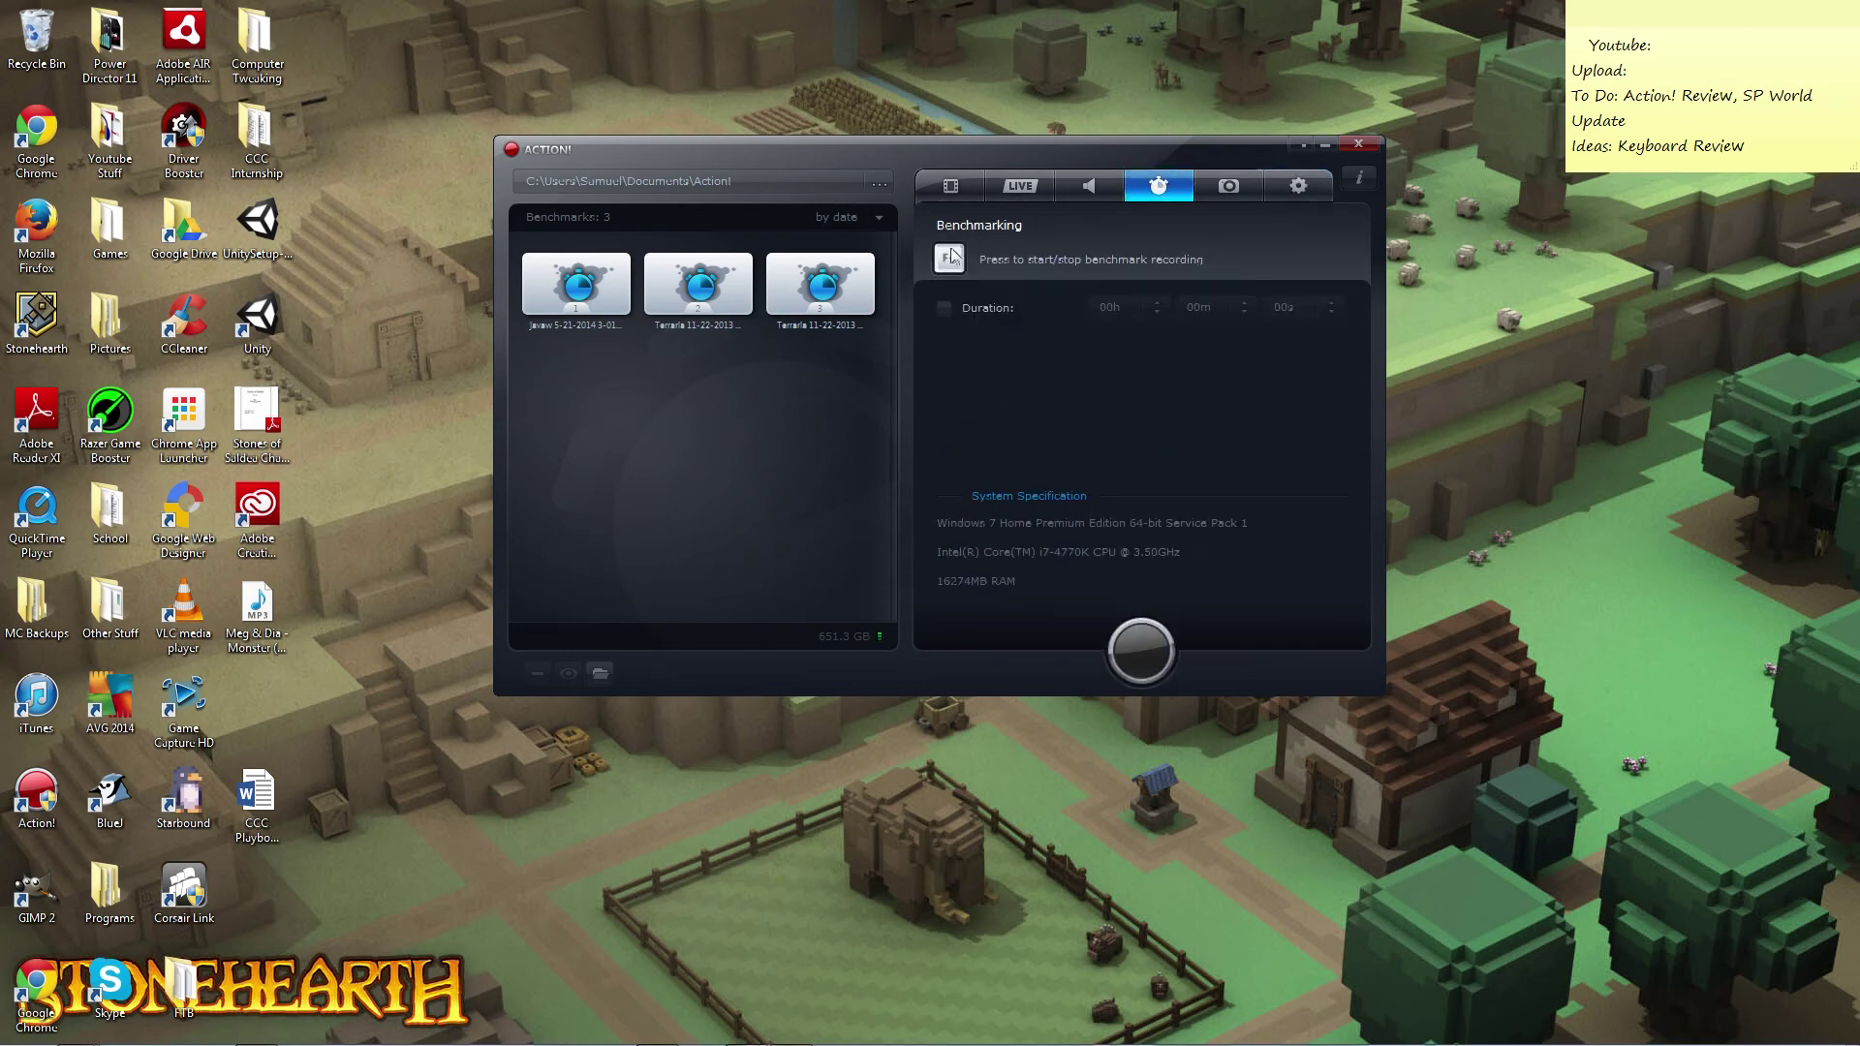
{"action": "left_click", "coordinate": [964, 185]}
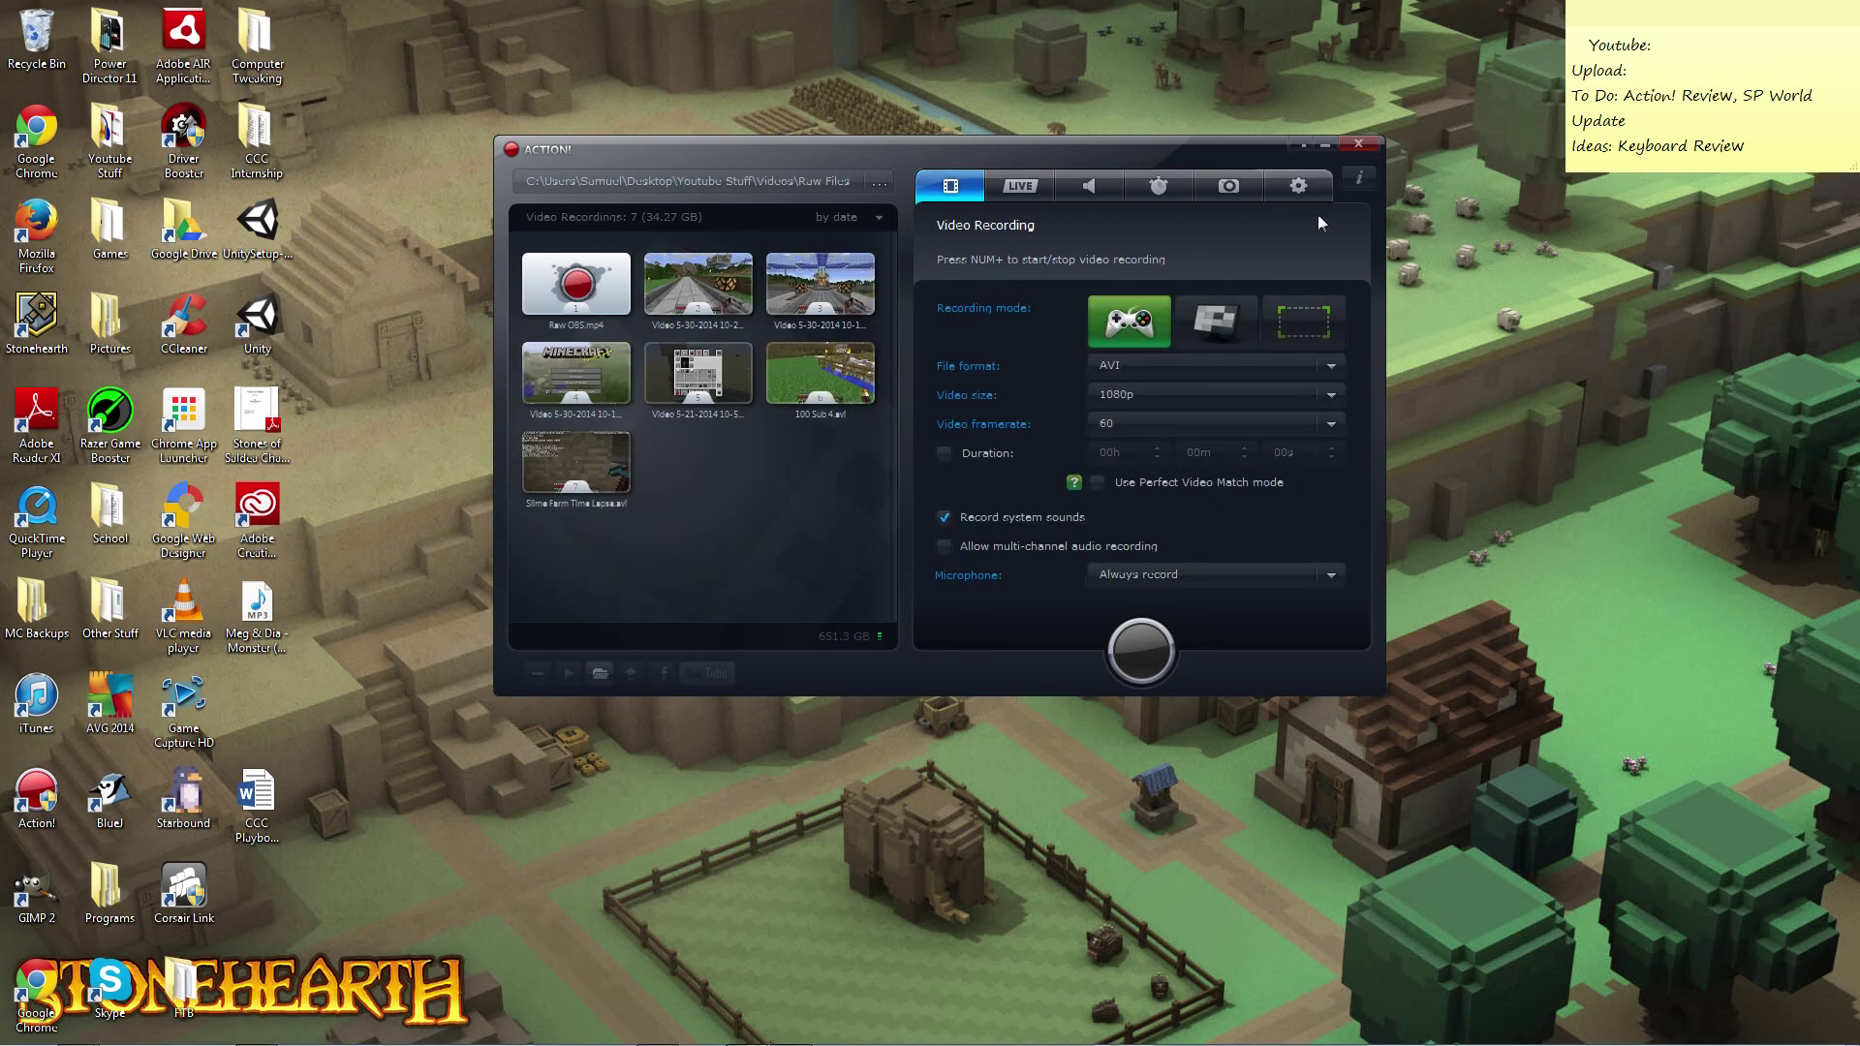
{"action": "left_click", "coordinate": [1299, 185]}
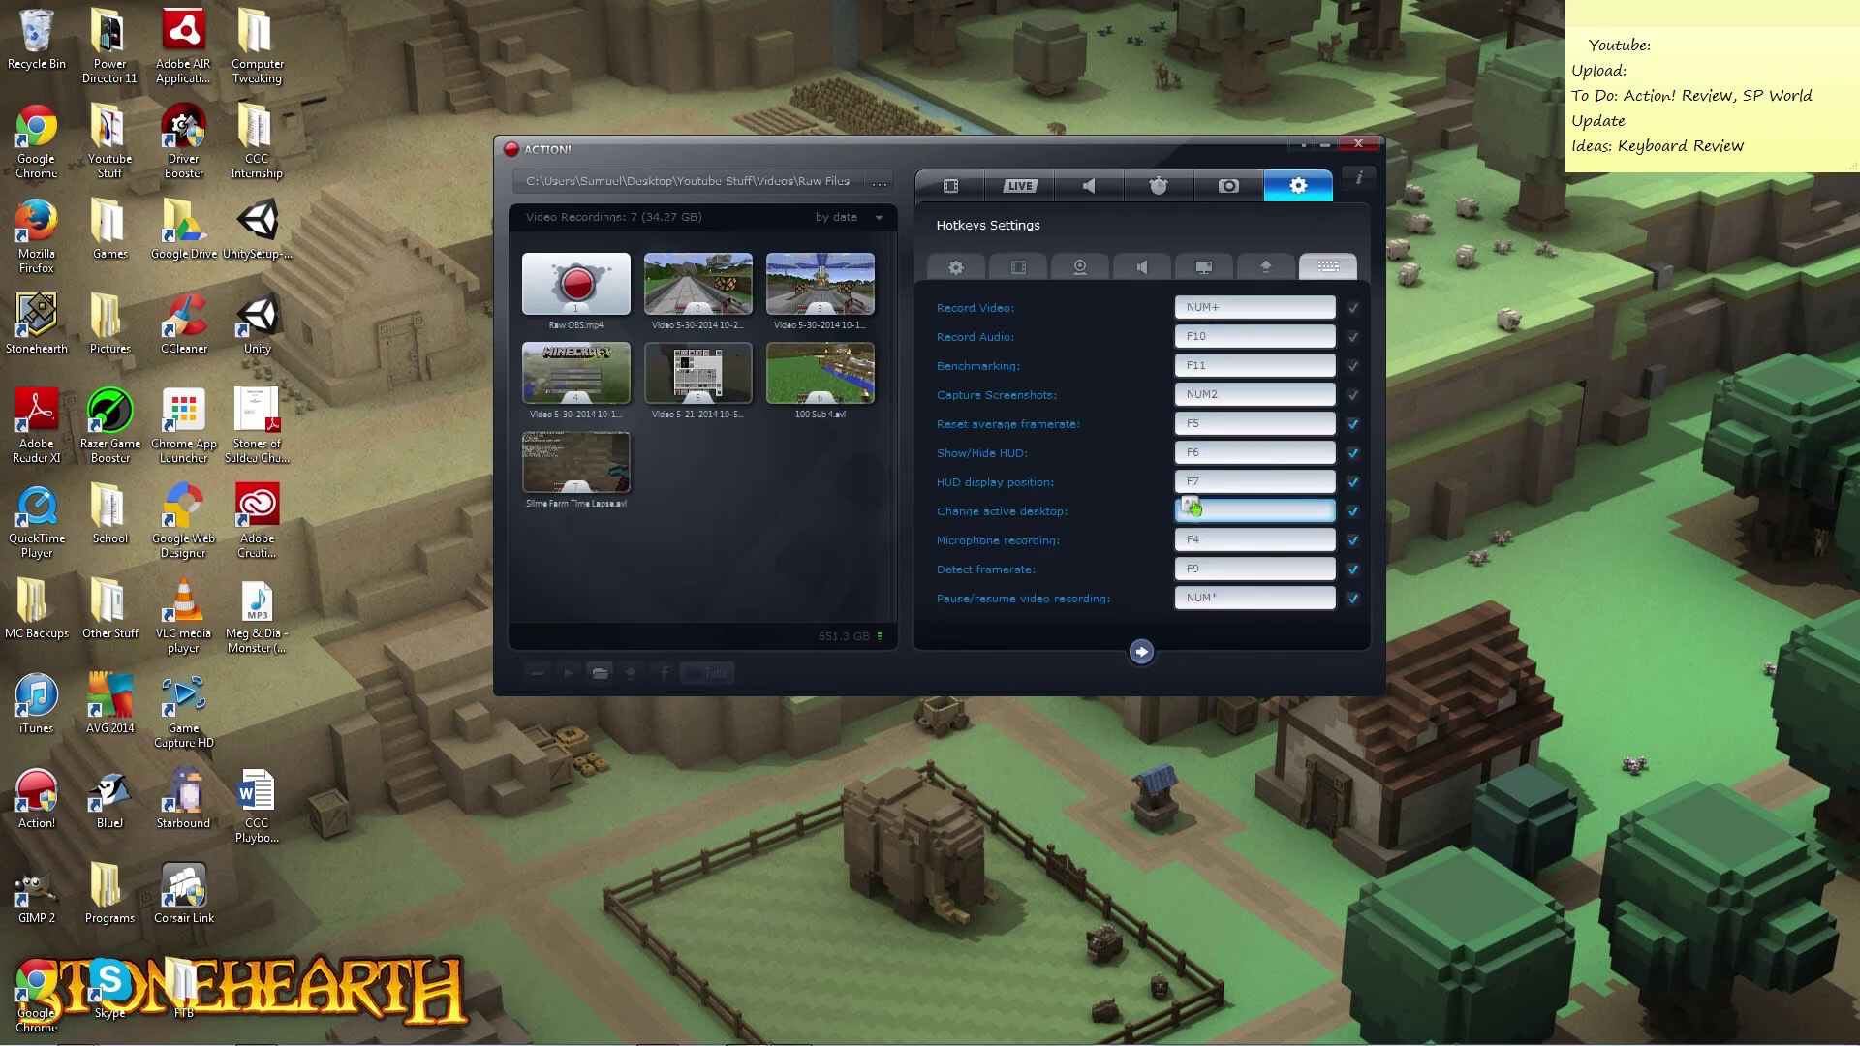
{"action": "left_click", "coordinate": [951, 186]}
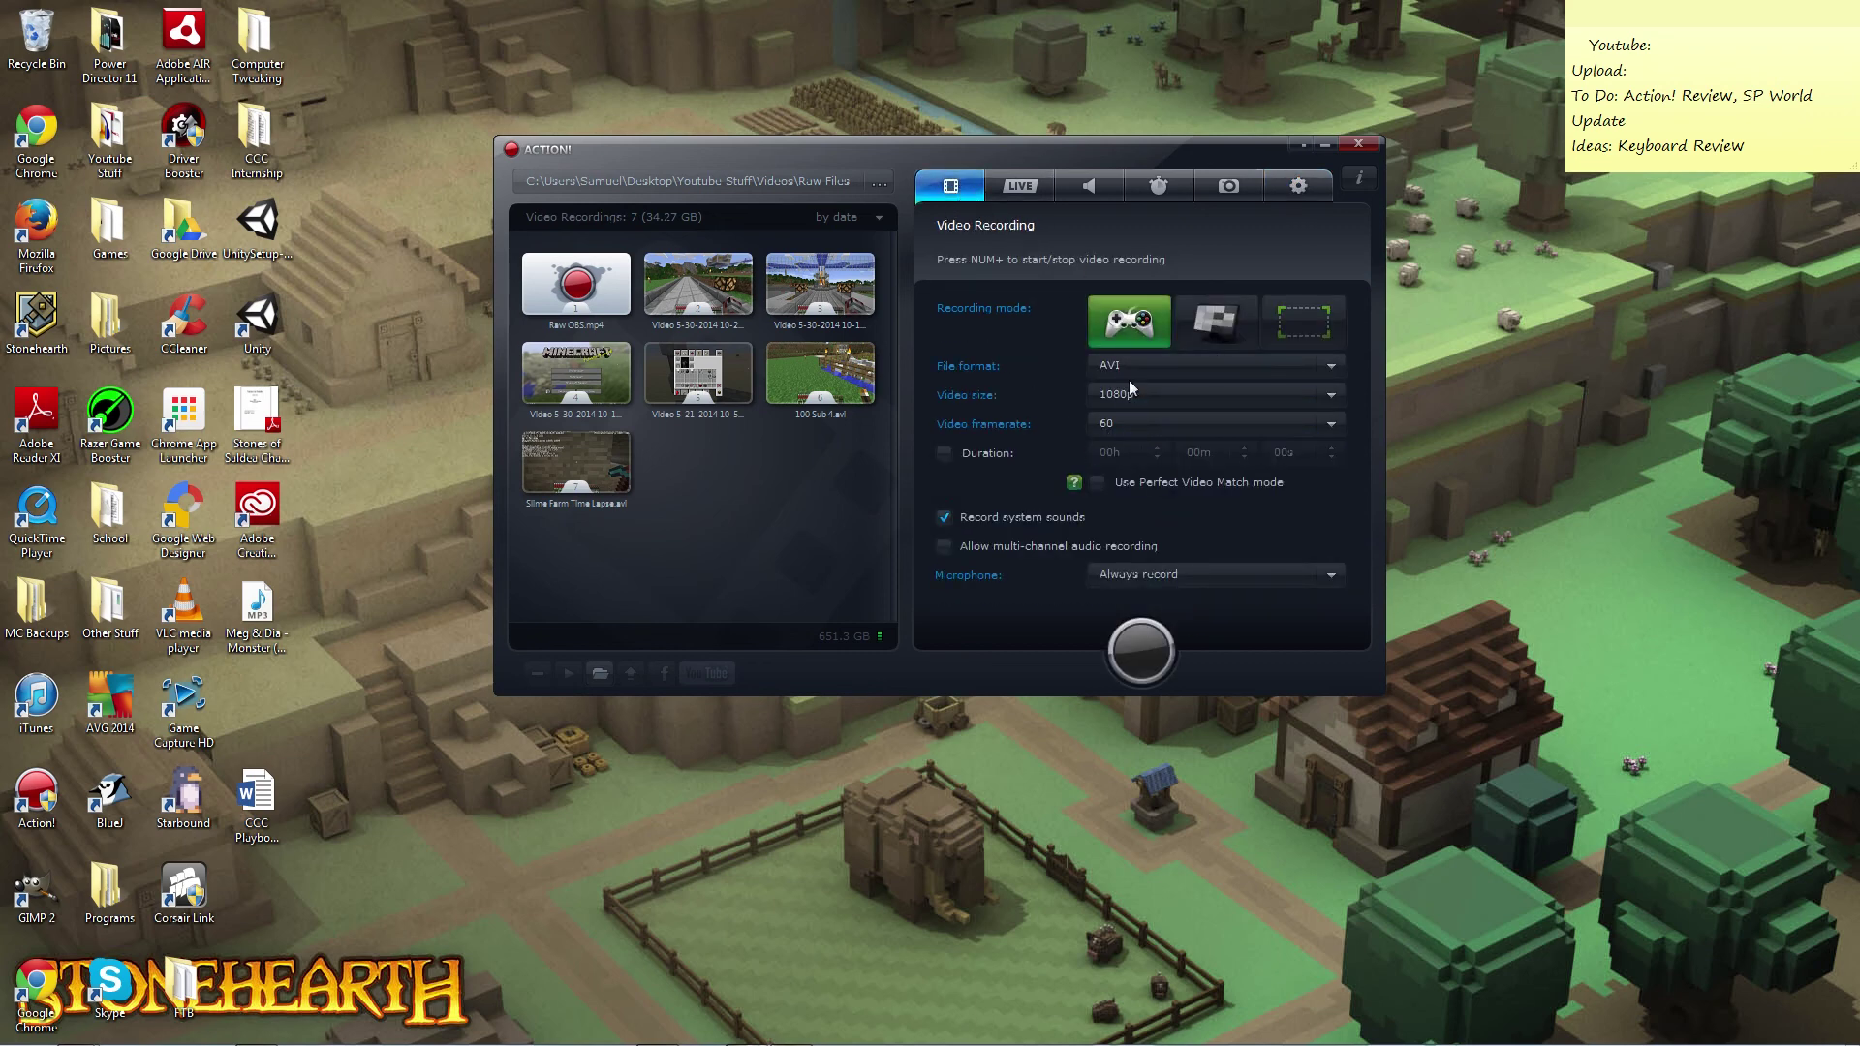